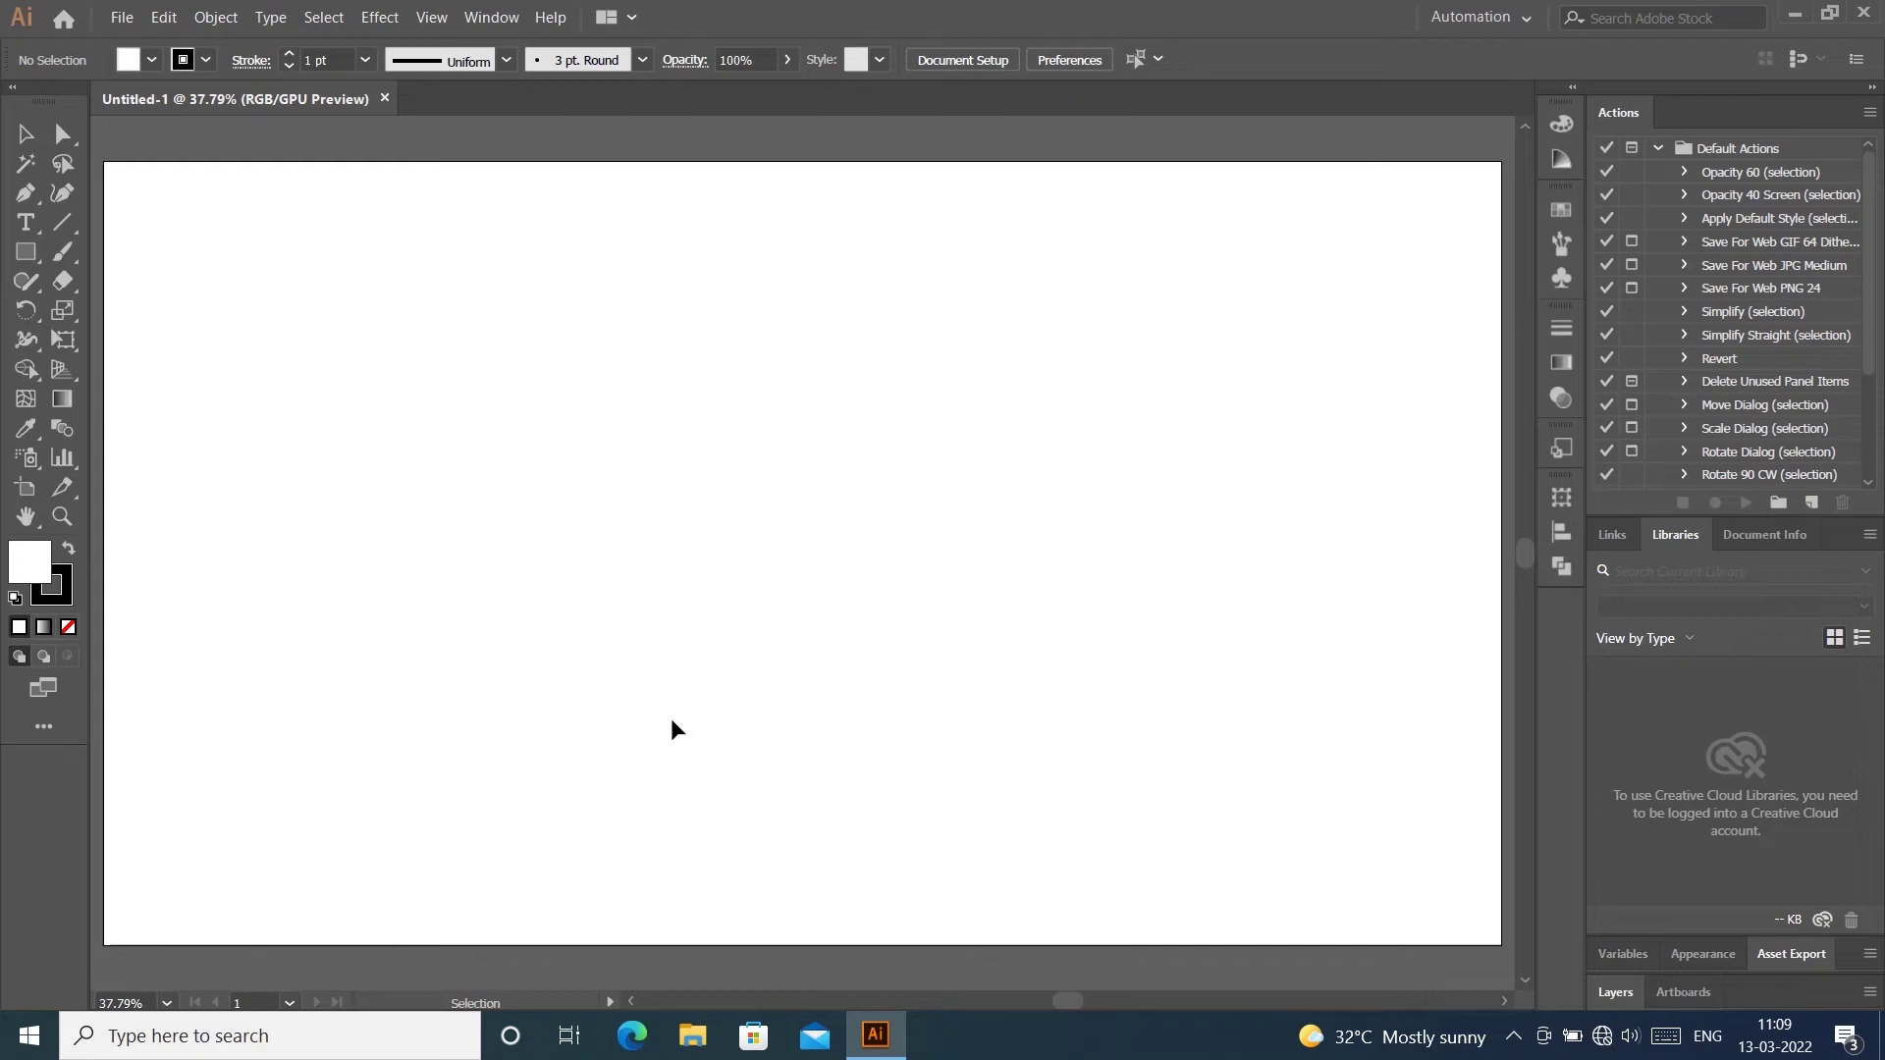
# Add the word 'Jokmax' to the artboard at 80 pt and select all its text
pyautogui.click(27, 224)
pyautogui.click(594, 491)
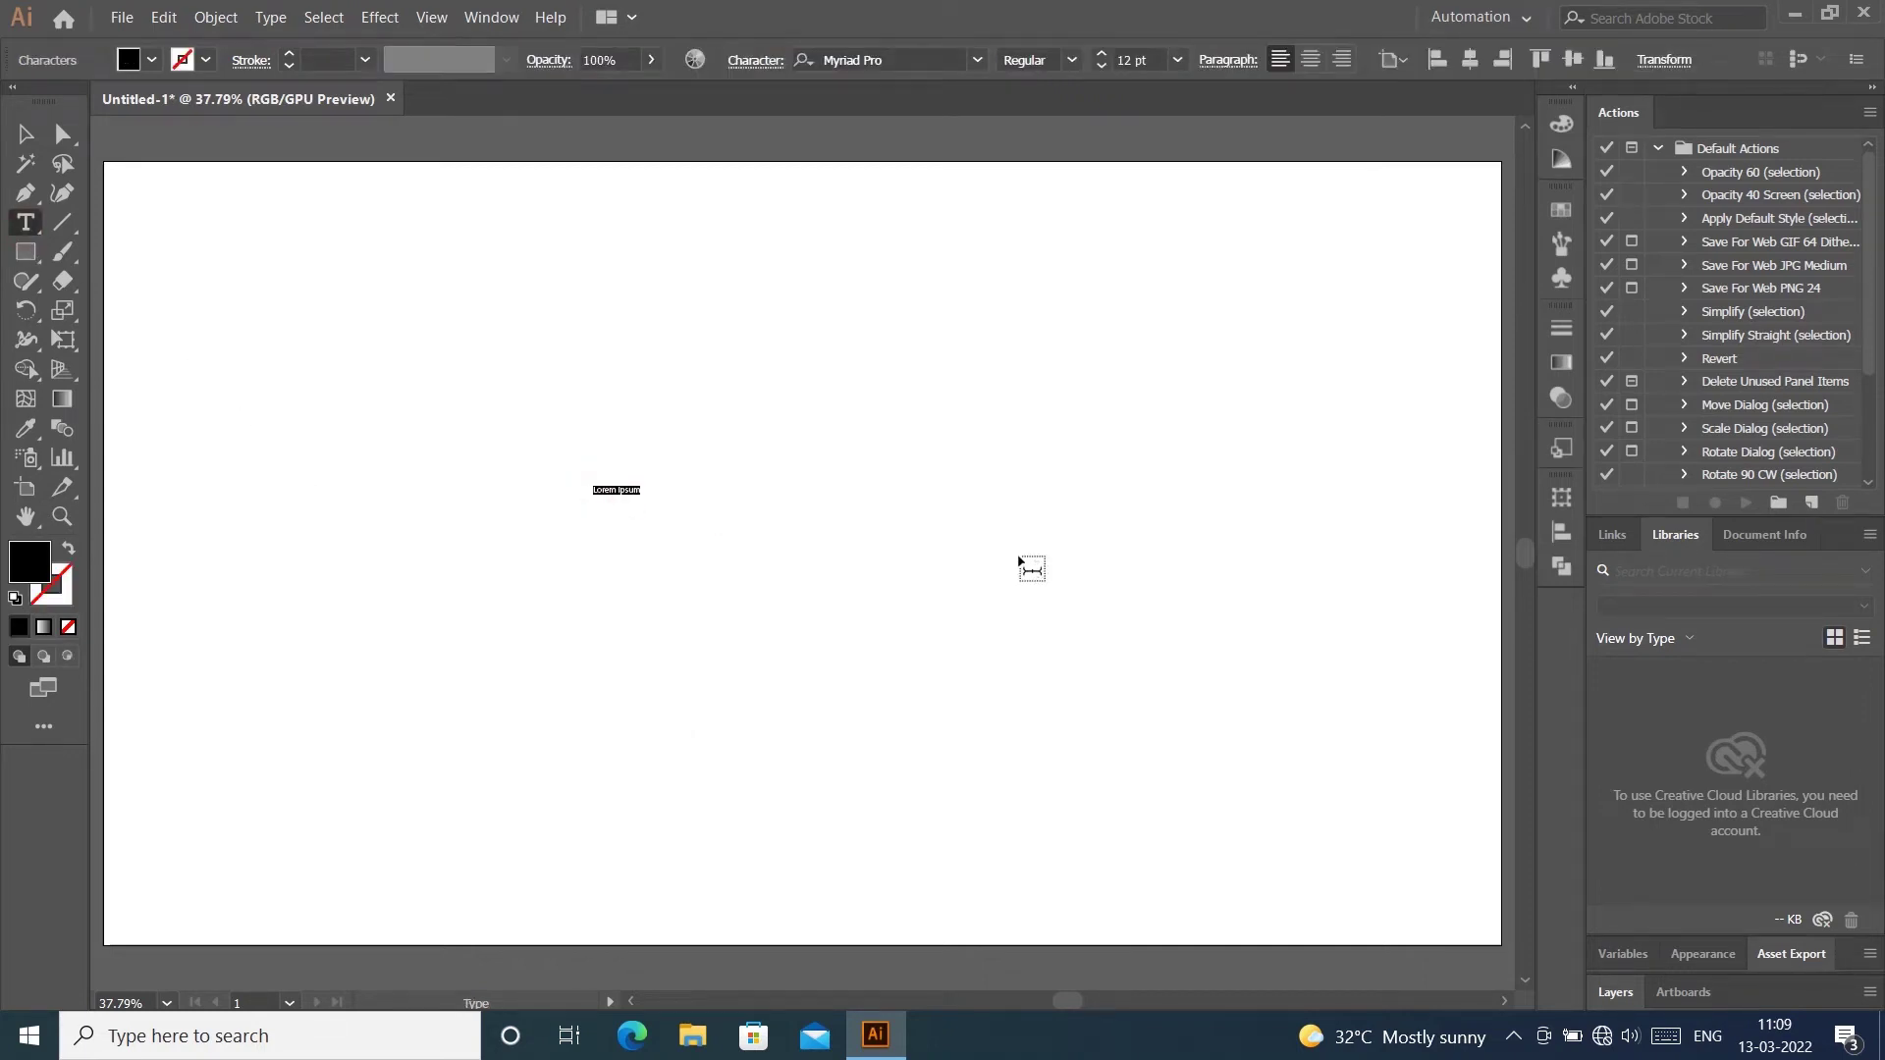
pyautogui.press('ctrl')
pyautogui.hotkey('ctrl', 'shift', '.')
pyautogui.hotkey('ctrl', 'shift', '.')
pyautogui.hotkey('ctrl', 'shift', '.')
pyautogui.hotkey('ctrl', 'shift', '.')
pyautogui.hotkey('ctrl', 'shift', '.')
pyautogui.hotkey('ctrl', 'shift', '.')
pyautogui.press('BackSpace')
pyautogui.write('Jokm')
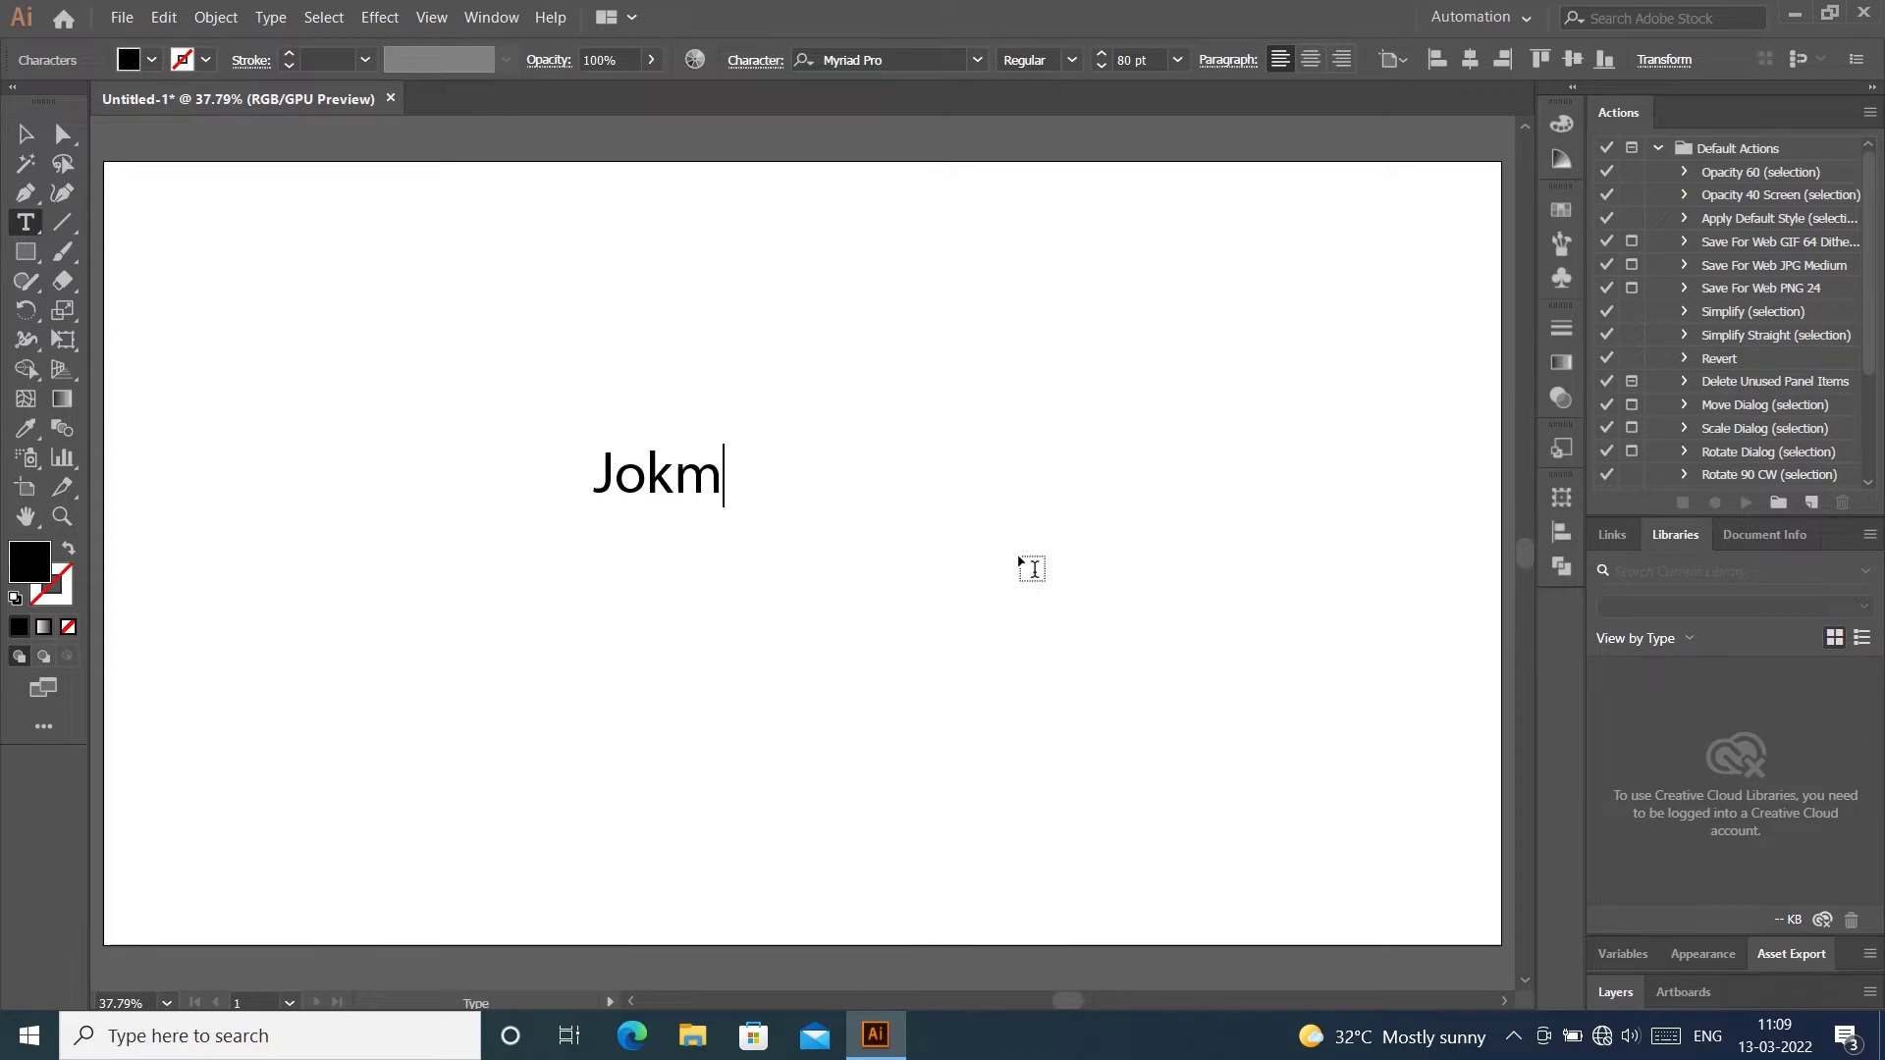
pyautogui.write('ax')
pyautogui.hotkey('ctrl', 'a')
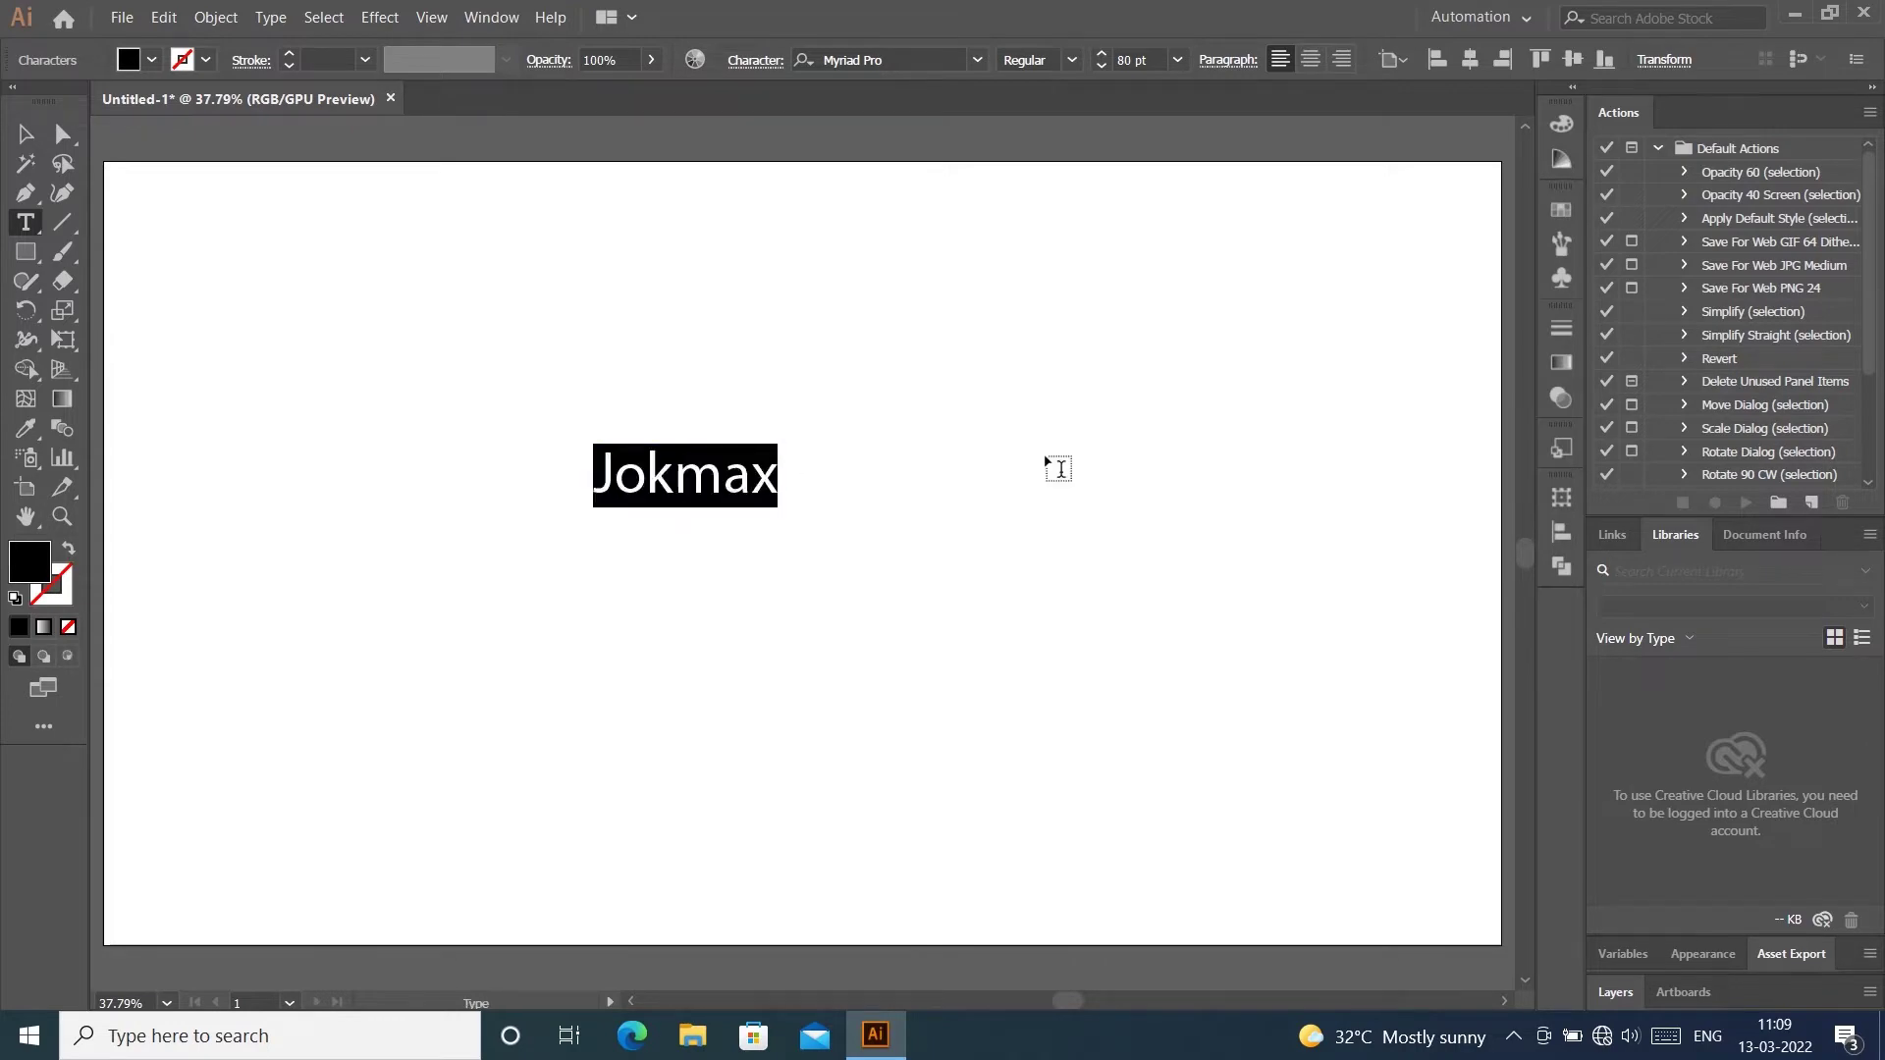
# Change the Jokmax font from Myriad Pro to Calibri Bold
pyautogui.click(979, 60)
pyautogui.scroll(10, 1075, 552)
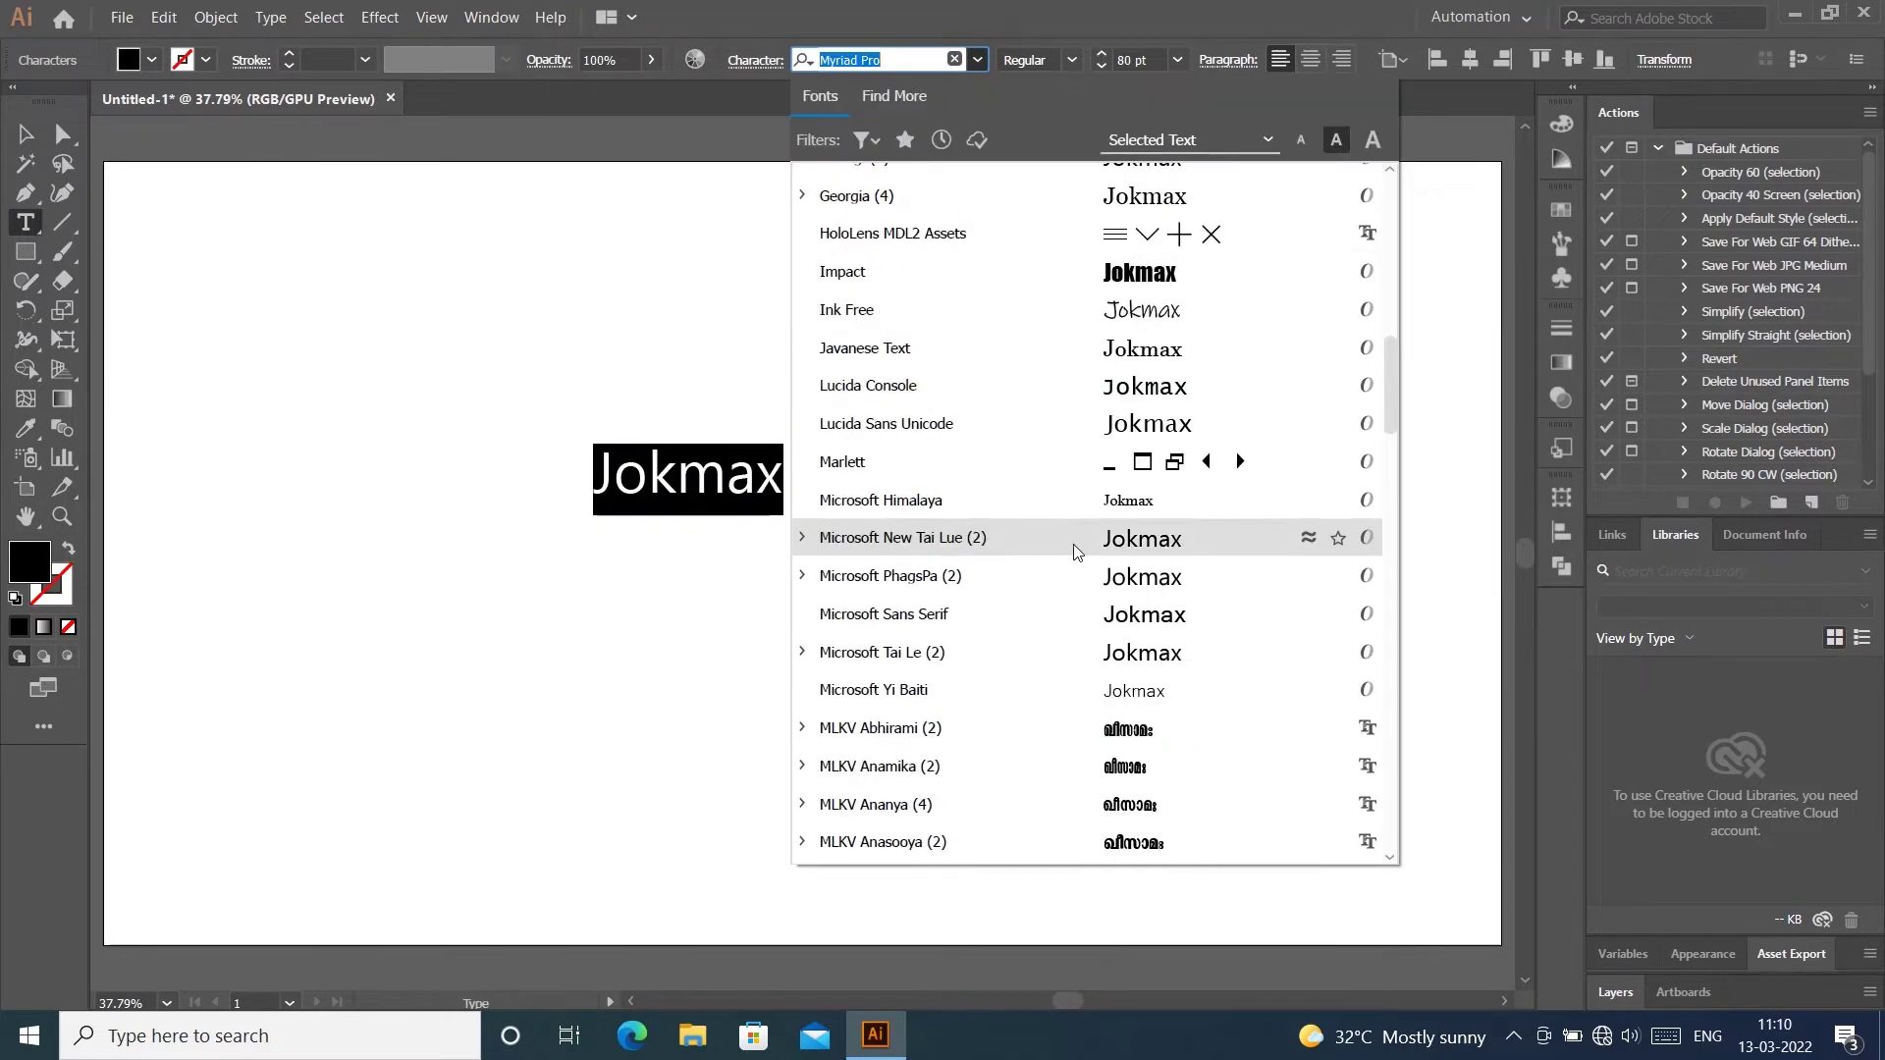
pyautogui.scroll(3, 1075, 551)
pyautogui.scroll(3, 1075, 551)
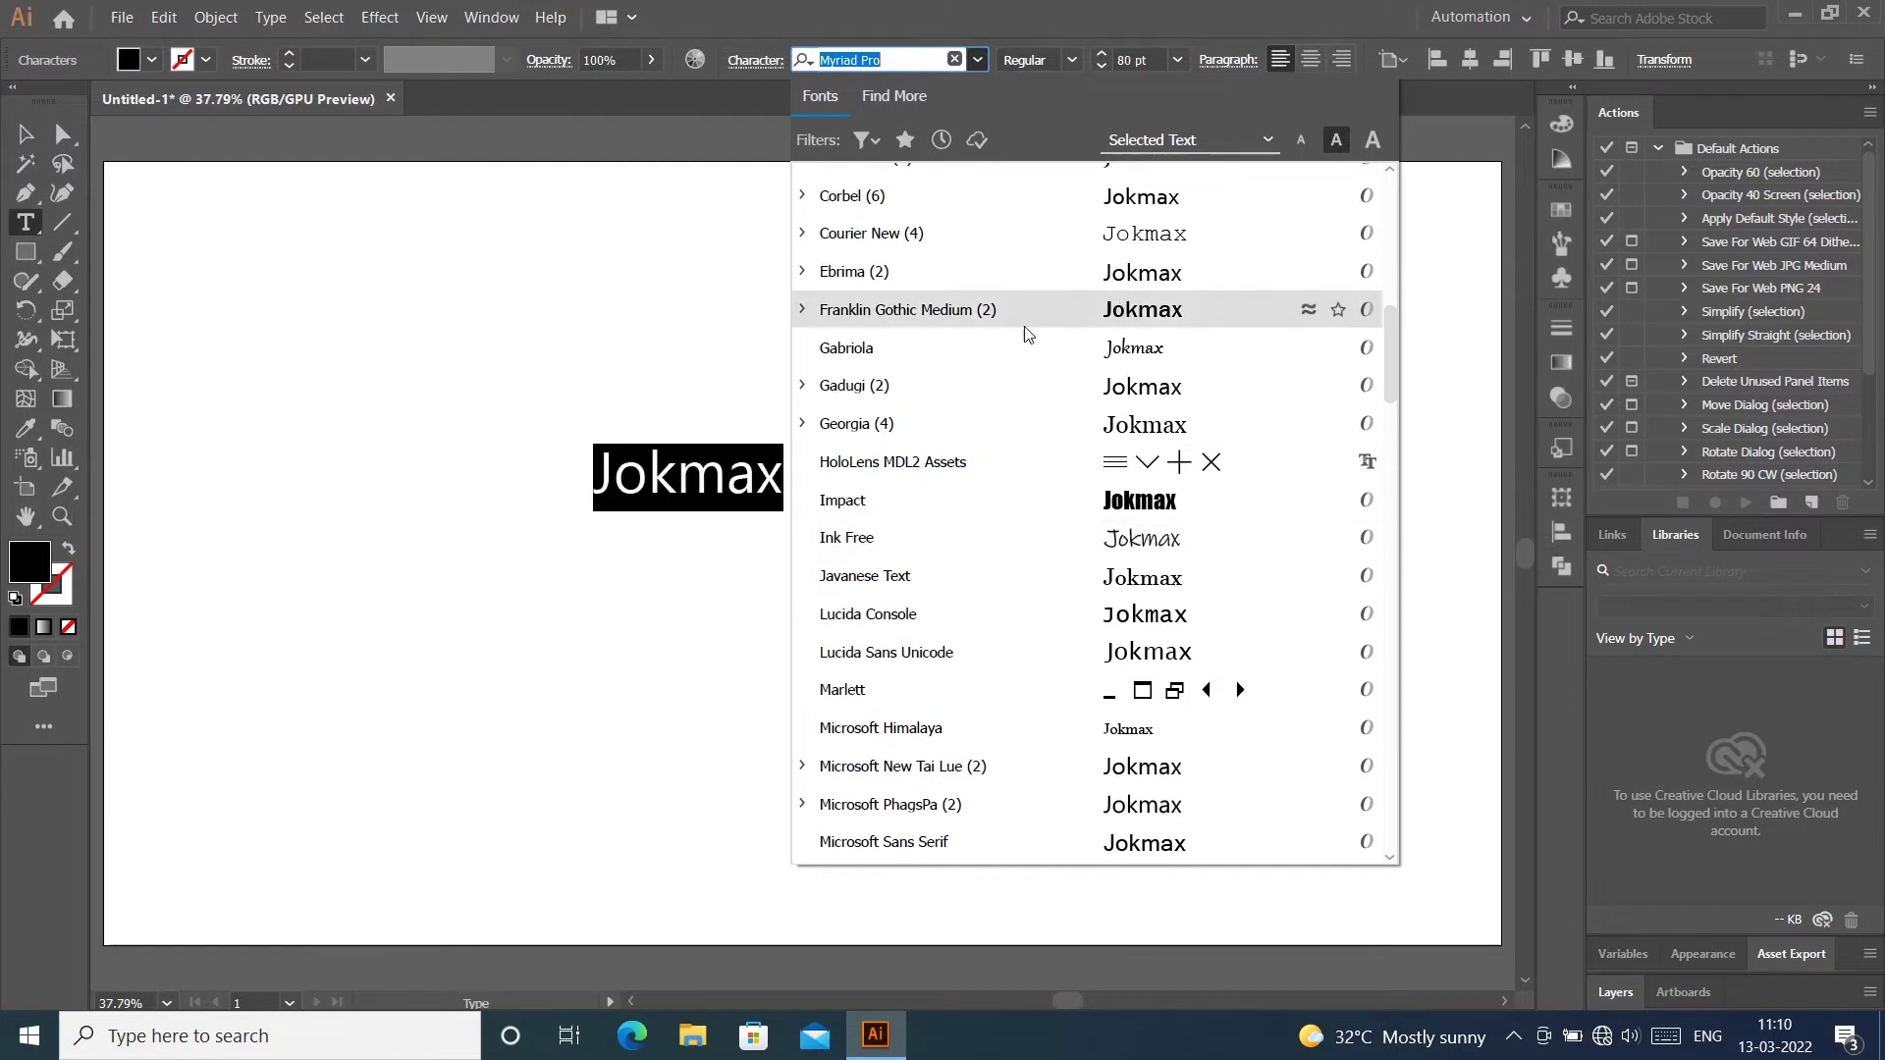
pyautogui.click(806, 310)
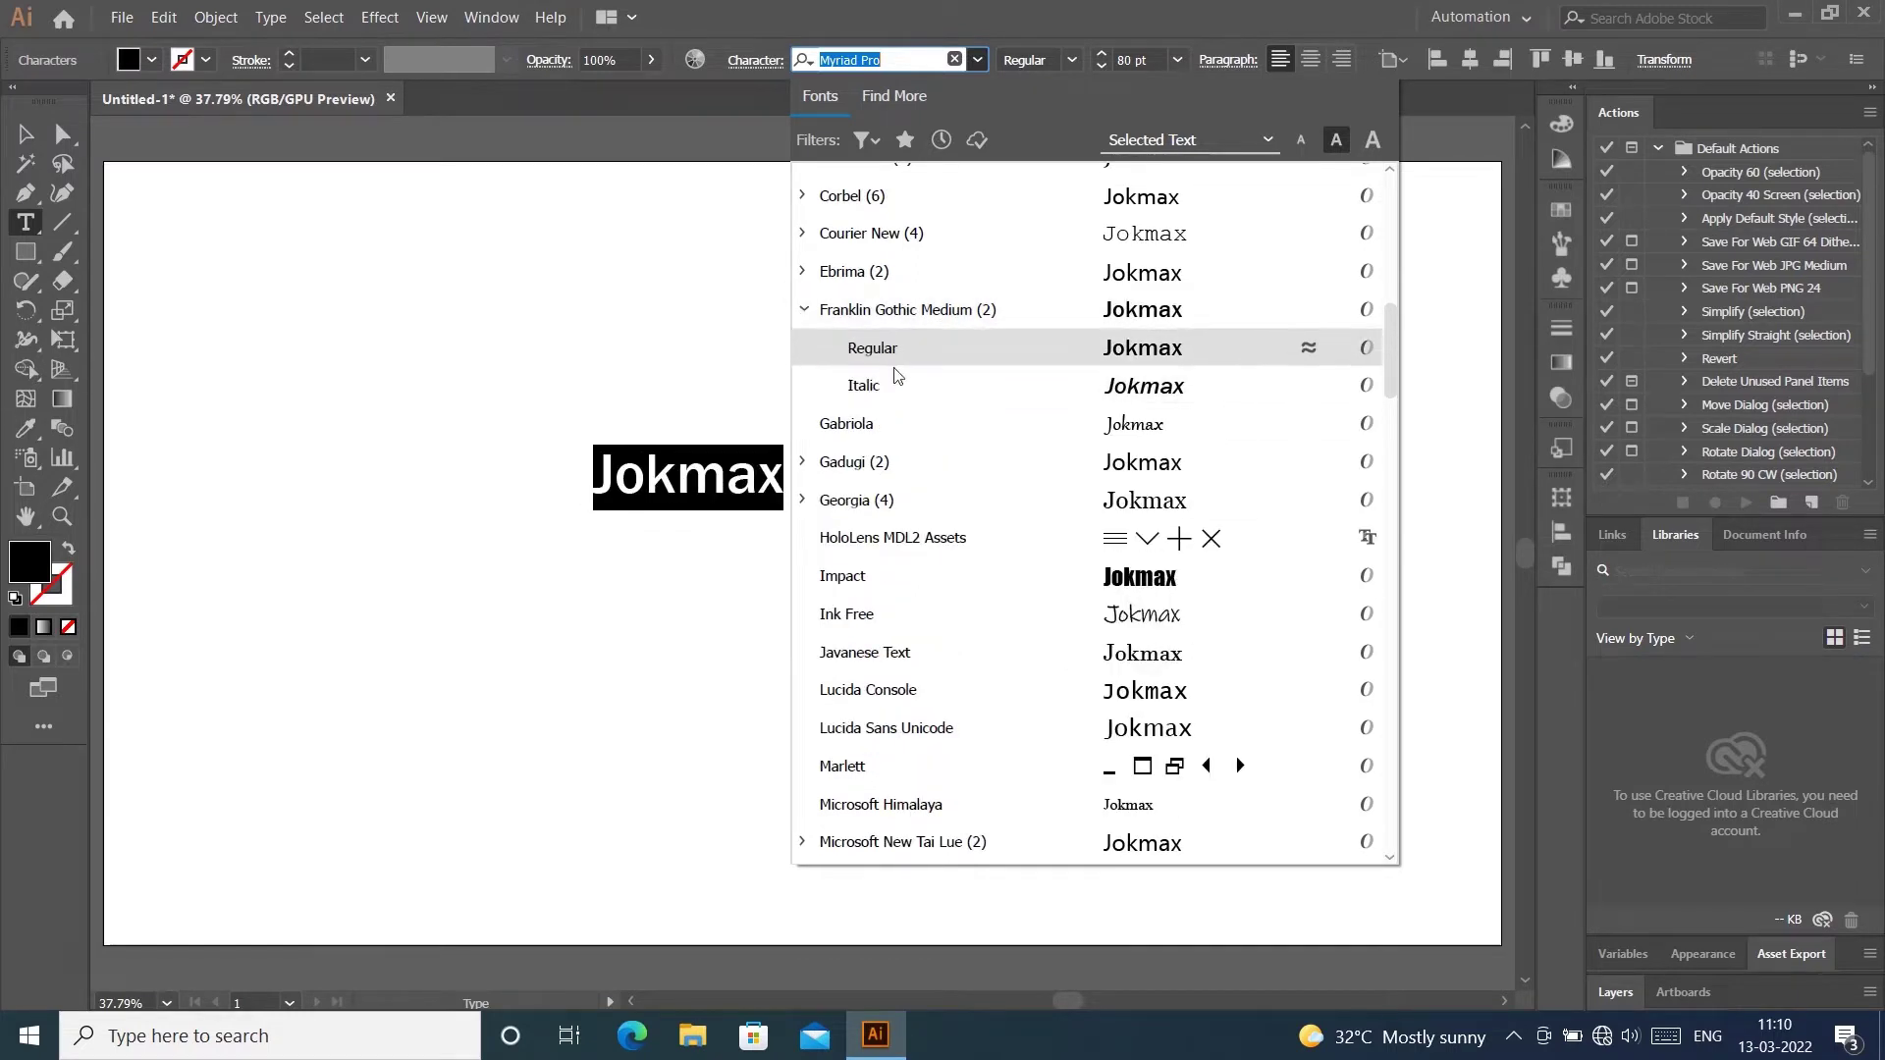
pyautogui.click(803, 272)
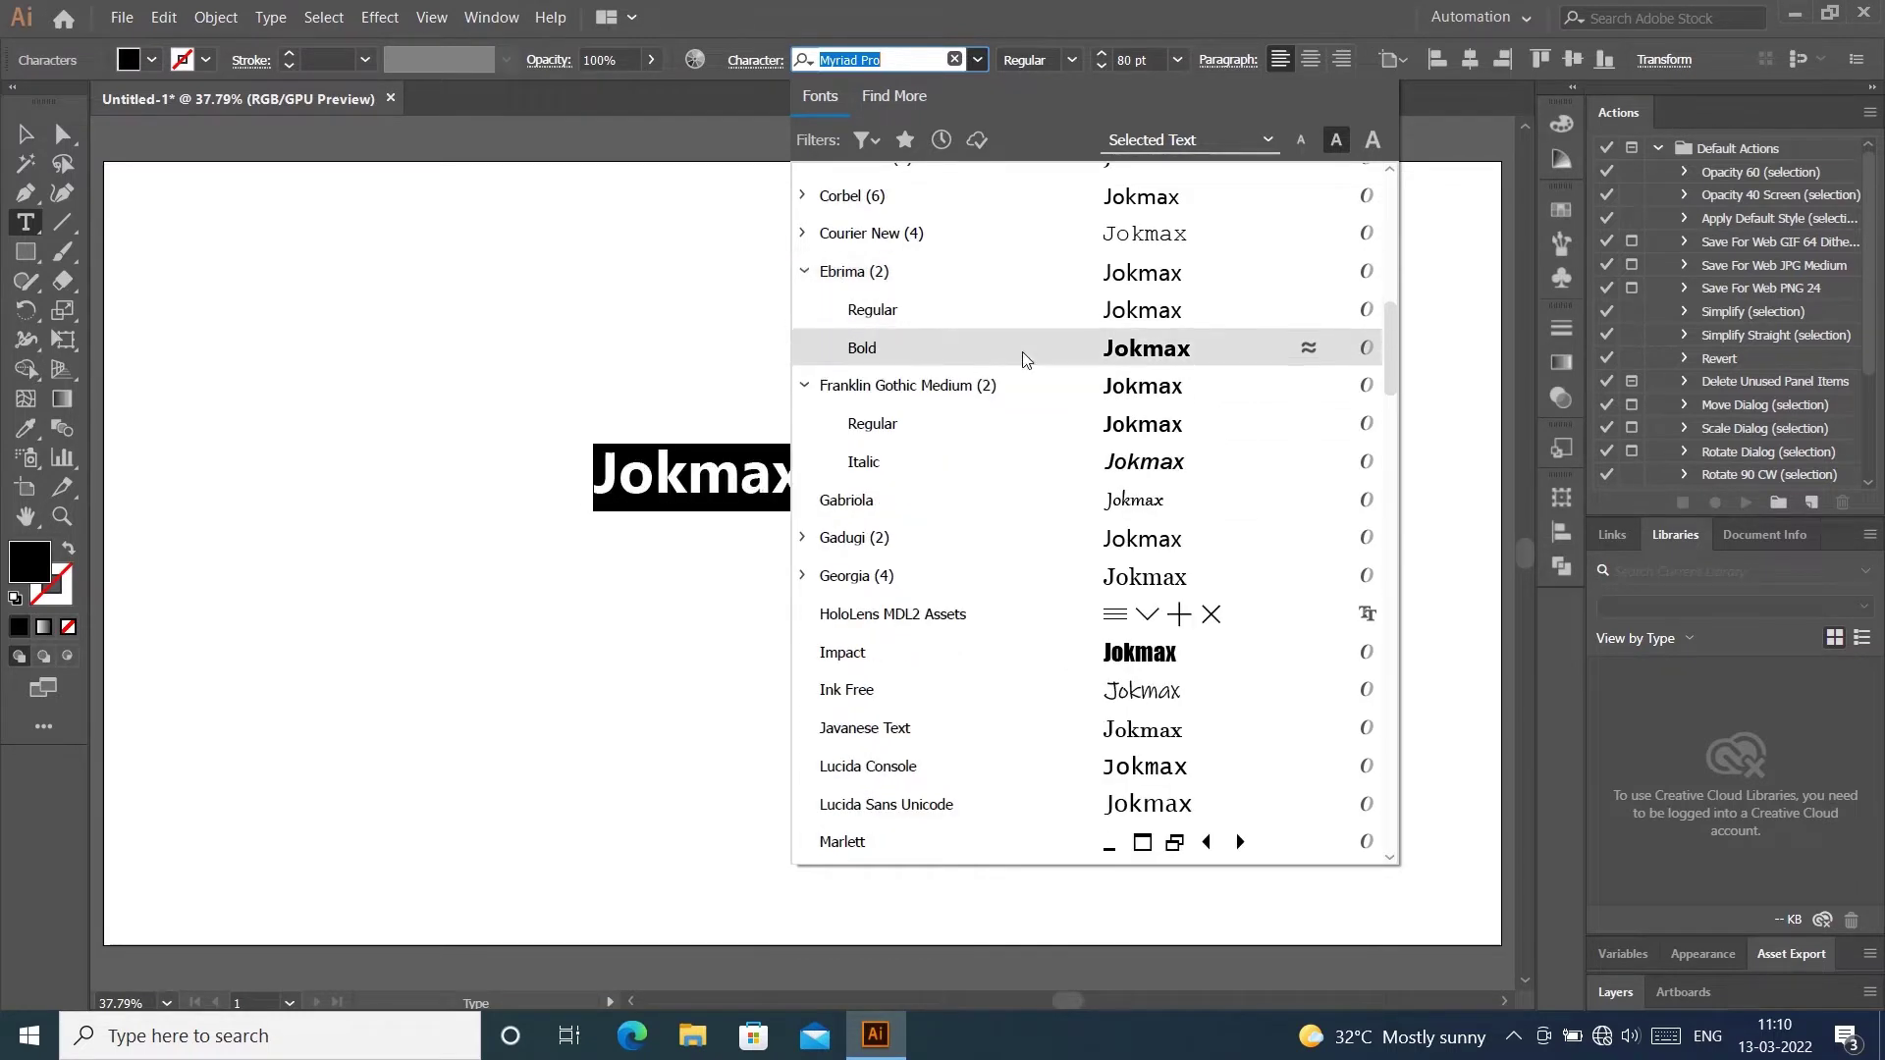
pyautogui.scroll(2, 1022, 359)
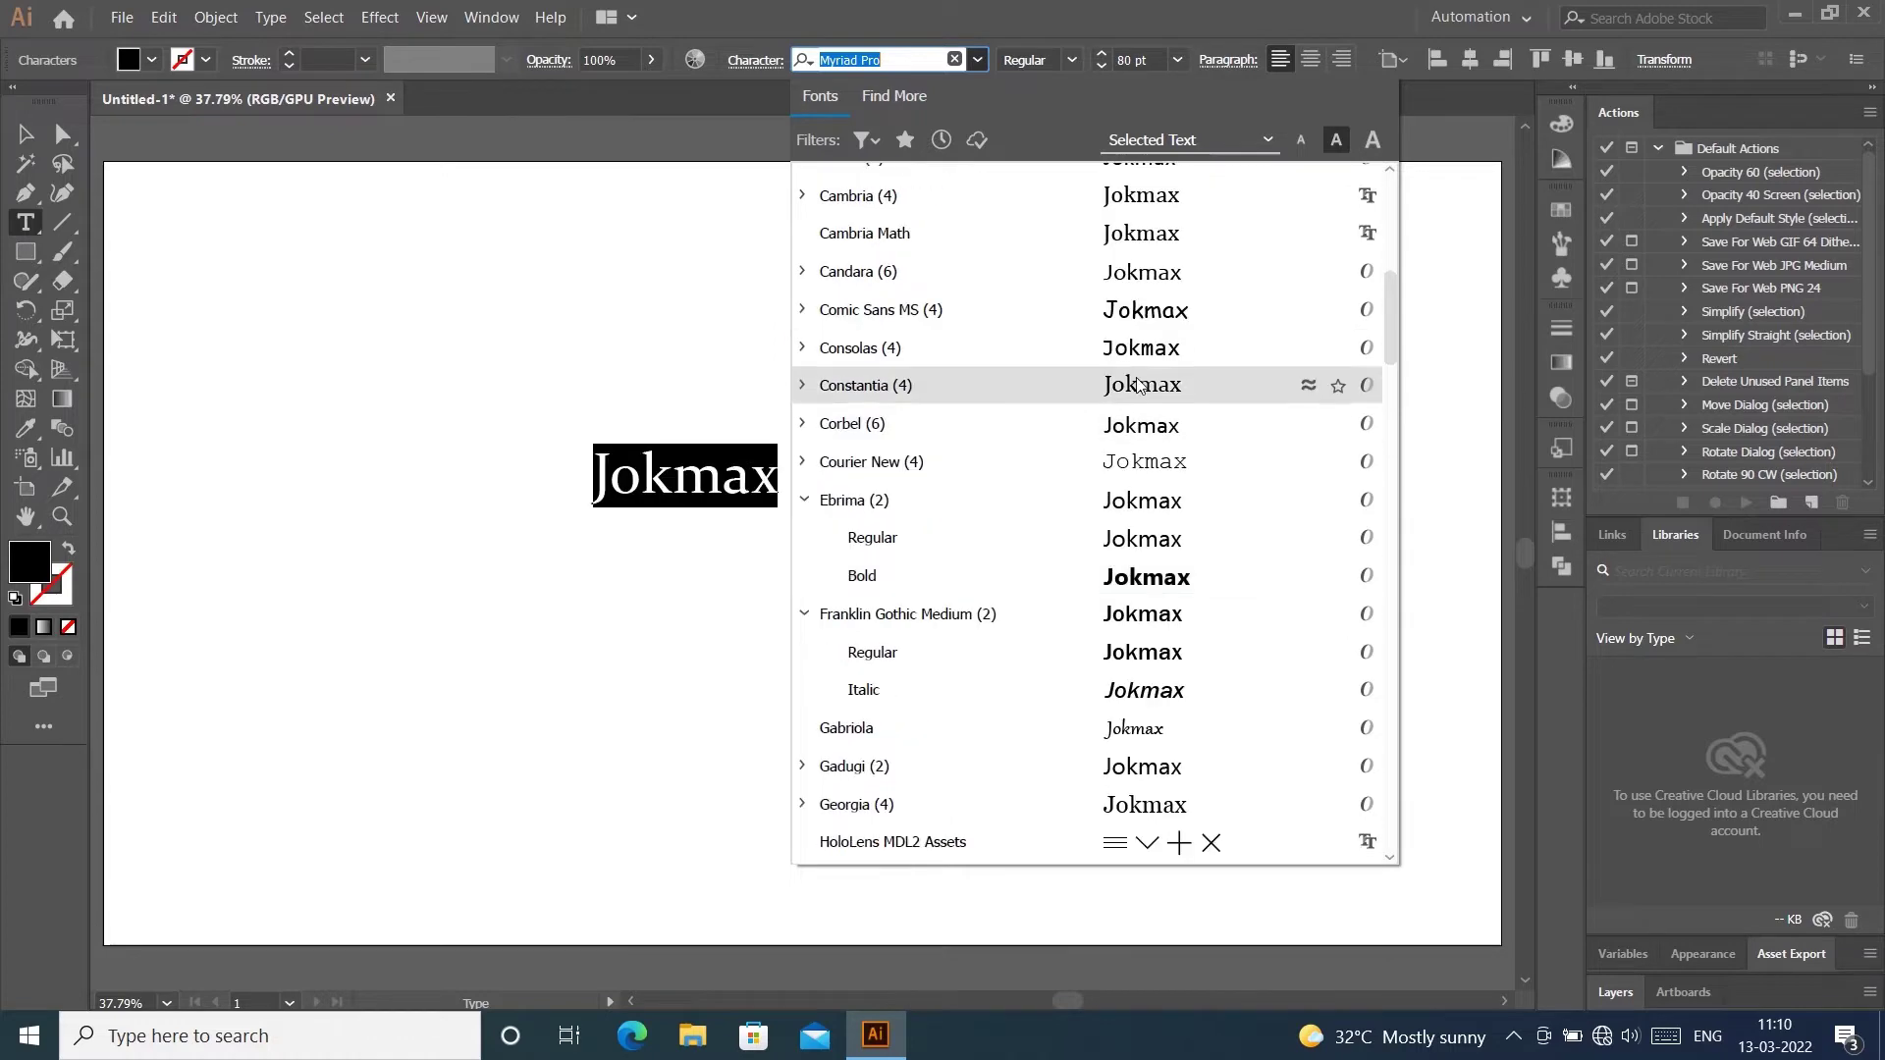
pyautogui.scroll(1, 1080, 373)
pyautogui.scroll(1, 1137, 385)
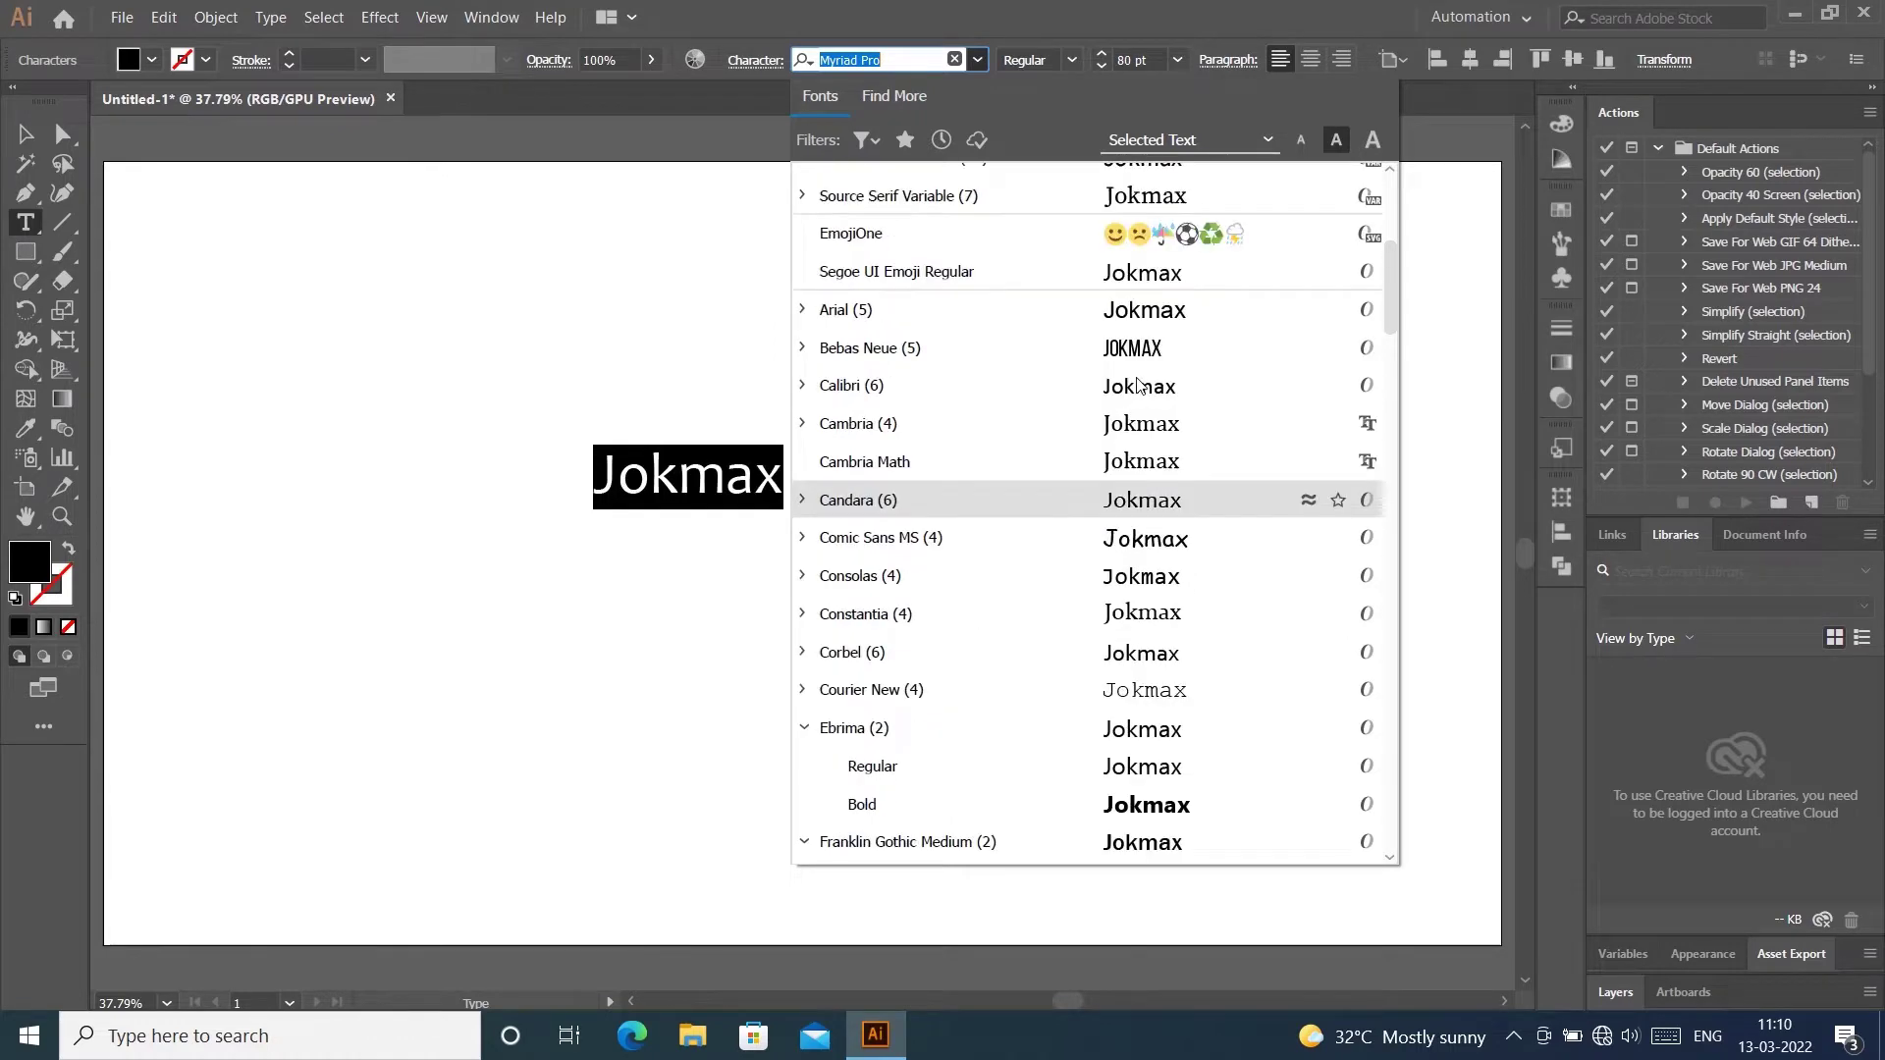
pyautogui.click(803, 385)
pyautogui.click(893, 581)
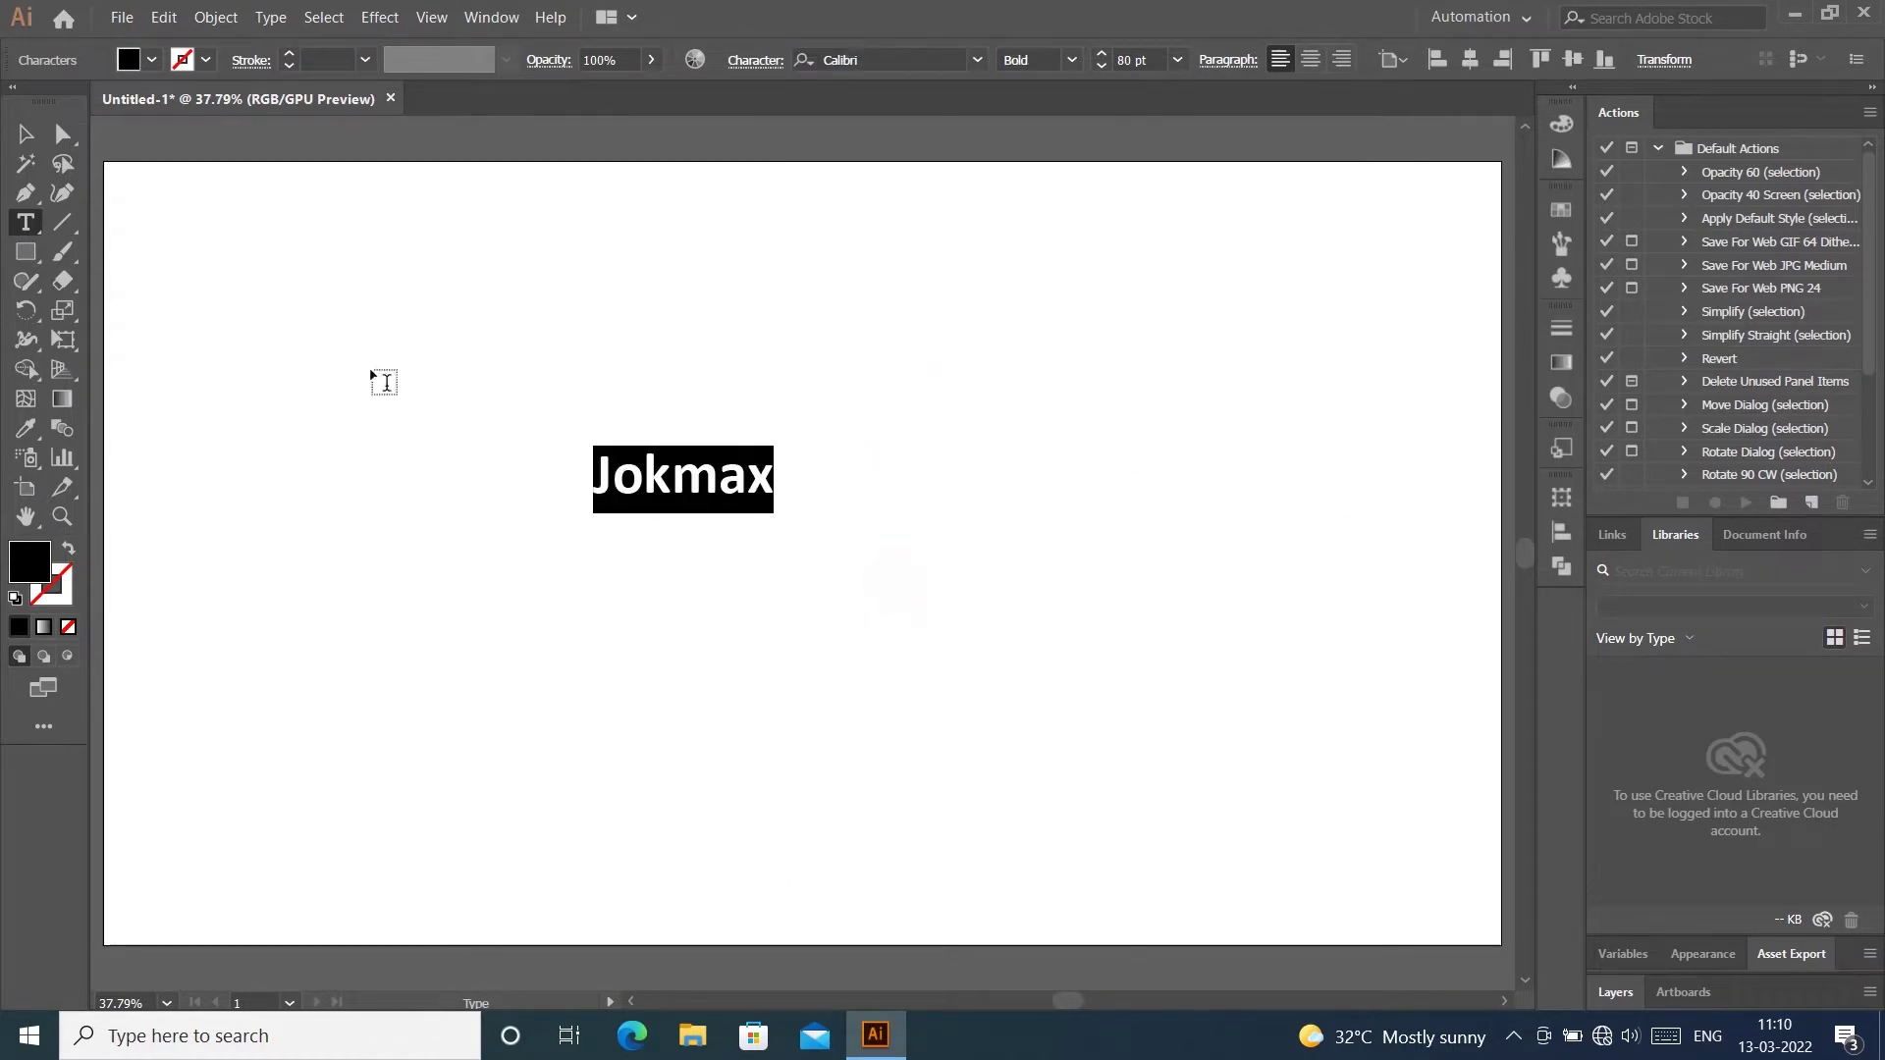
# Fill the Jokmax text with a light blue swatch
pyautogui.click(26, 134)
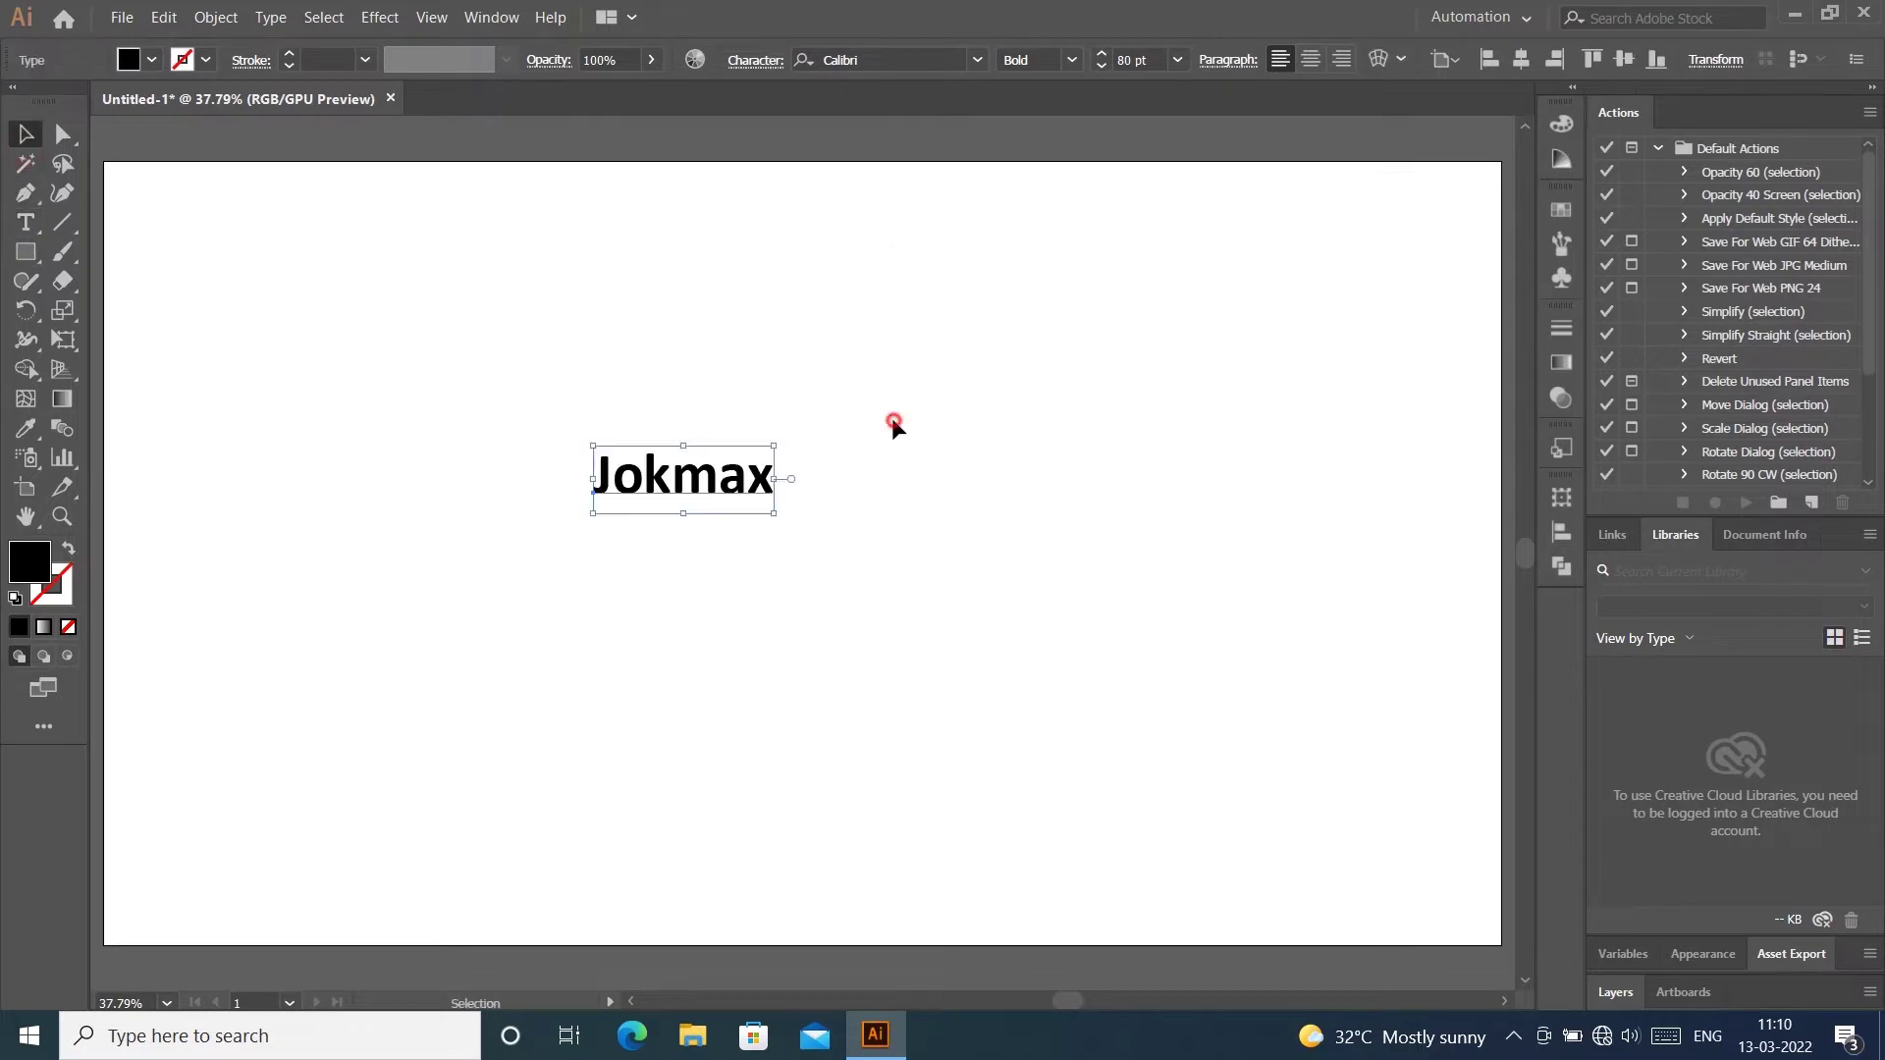
pyautogui.click(154, 61)
pyautogui.click(190, 131)
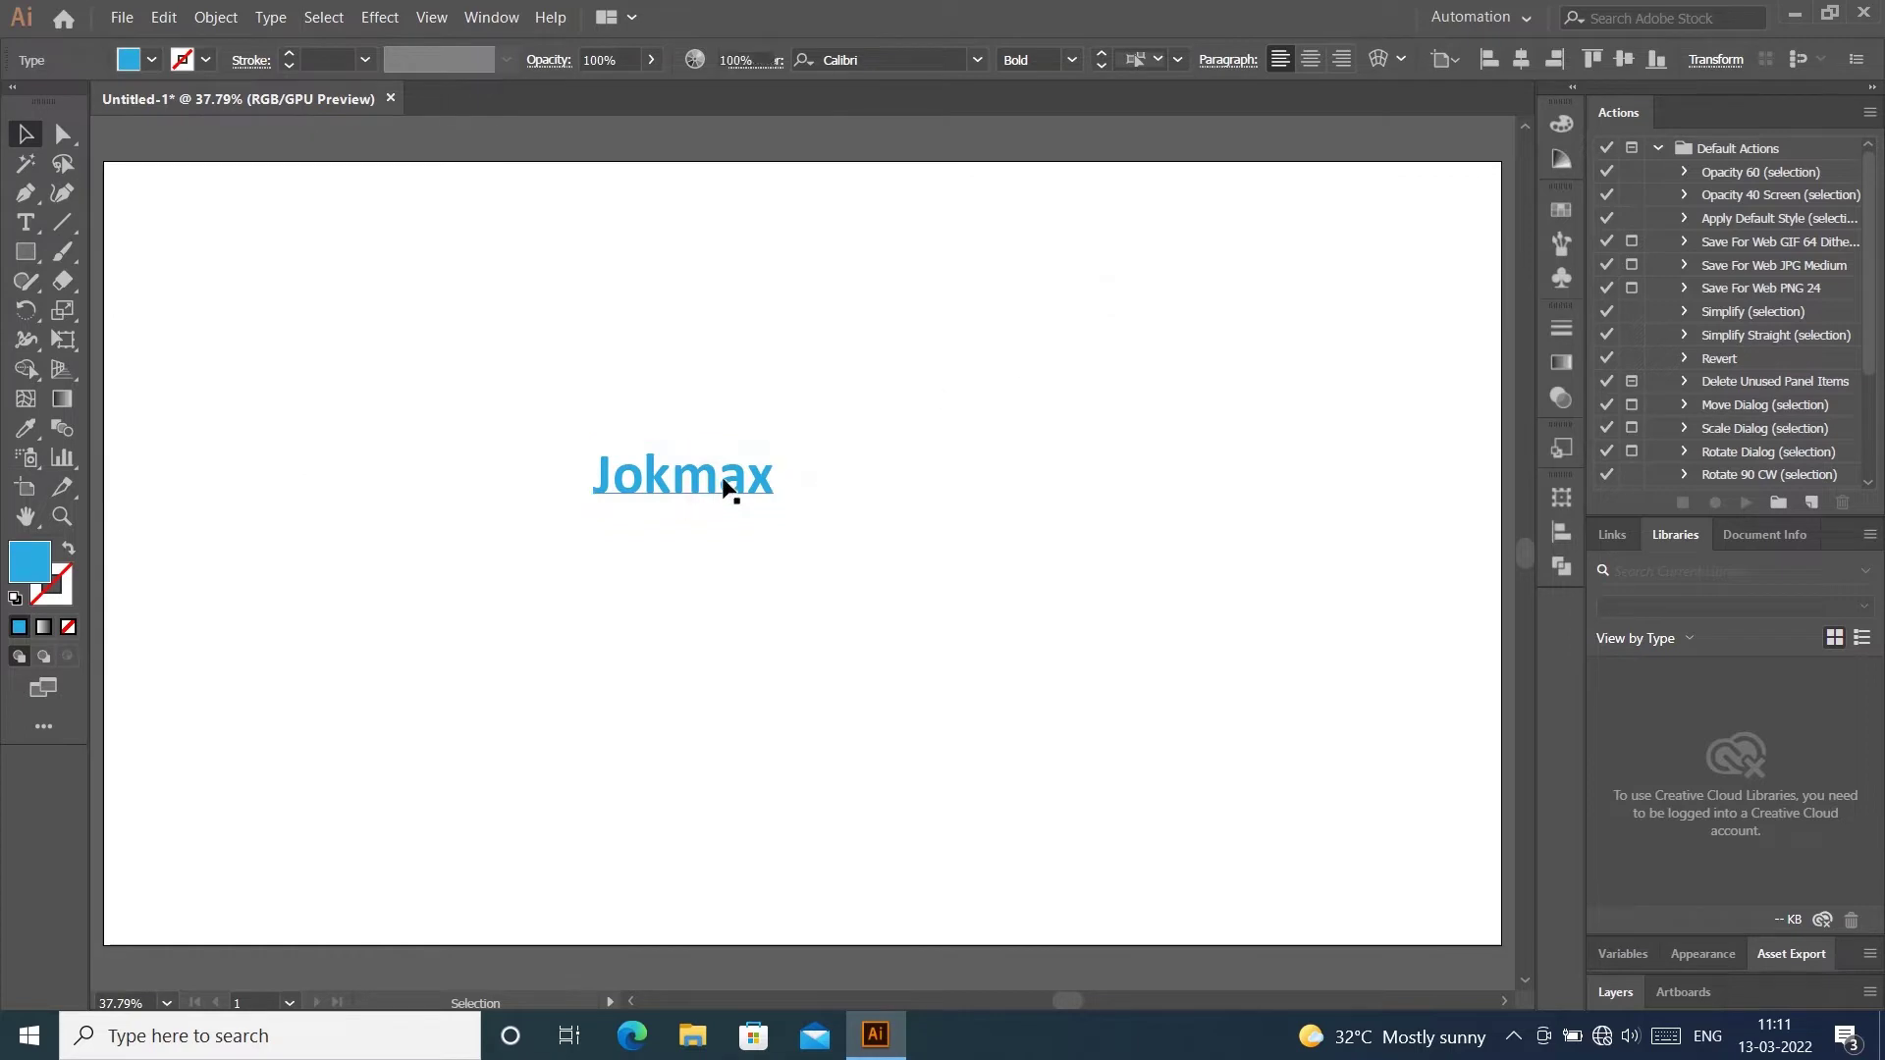
# Expand Jokmax into outlined shapes and centre it horizontally and vertically on the artboard
pyautogui.click(216, 16)
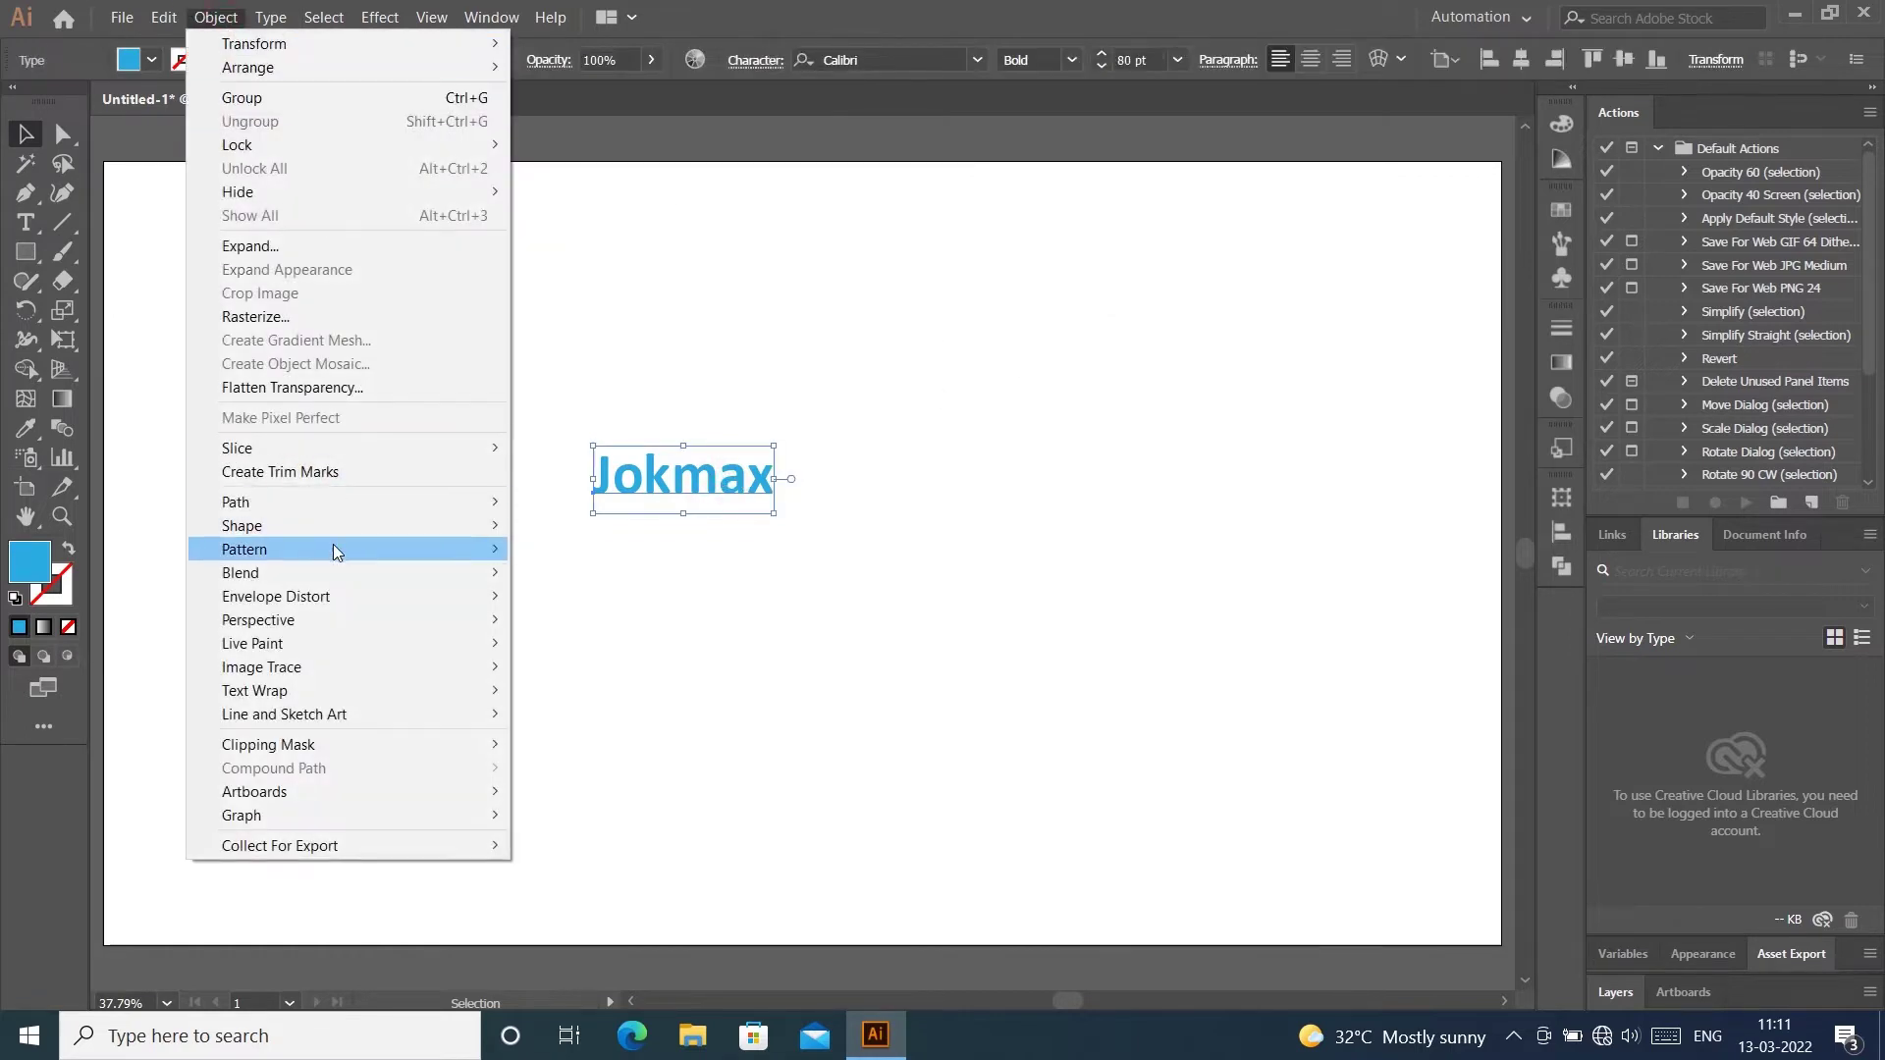
pyautogui.click(383, 247)
pyautogui.click(881, 660)
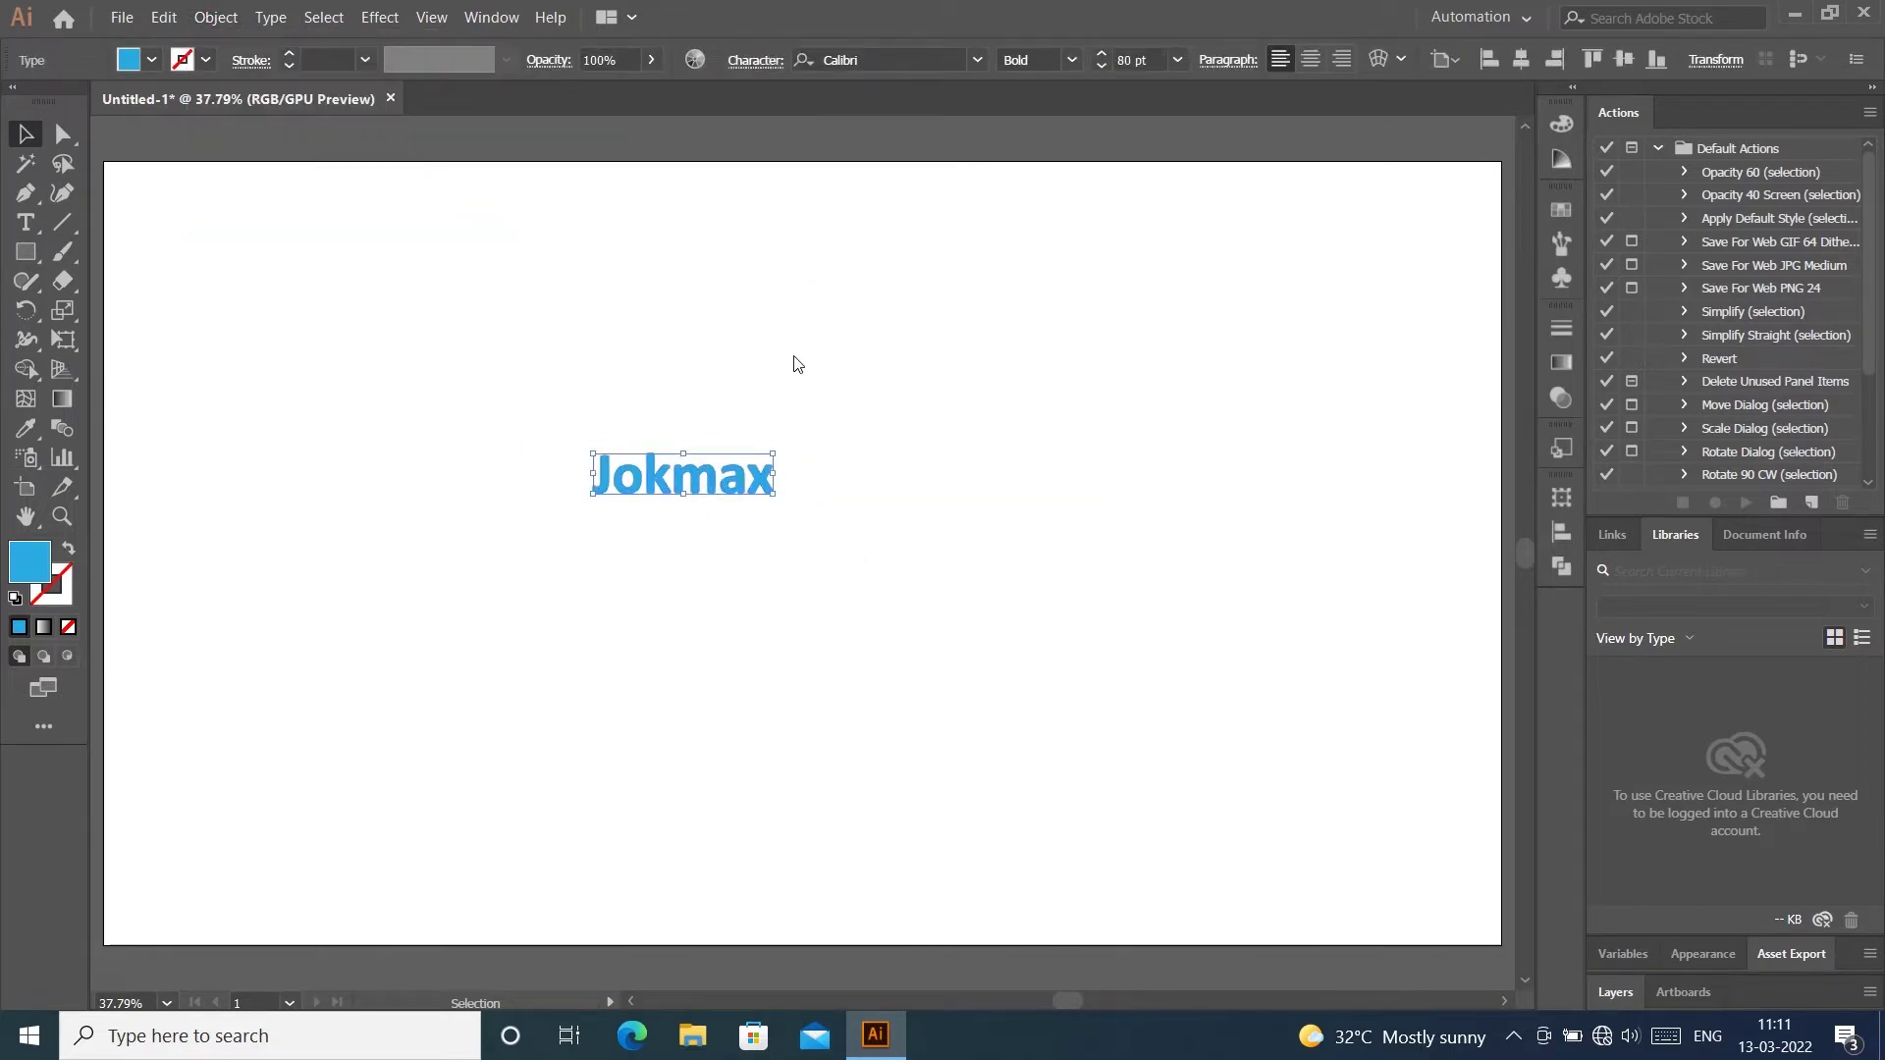
pyautogui.click(1153, 59)
pyautogui.click(1051, 59)
pyautogui.click(1015, 619)
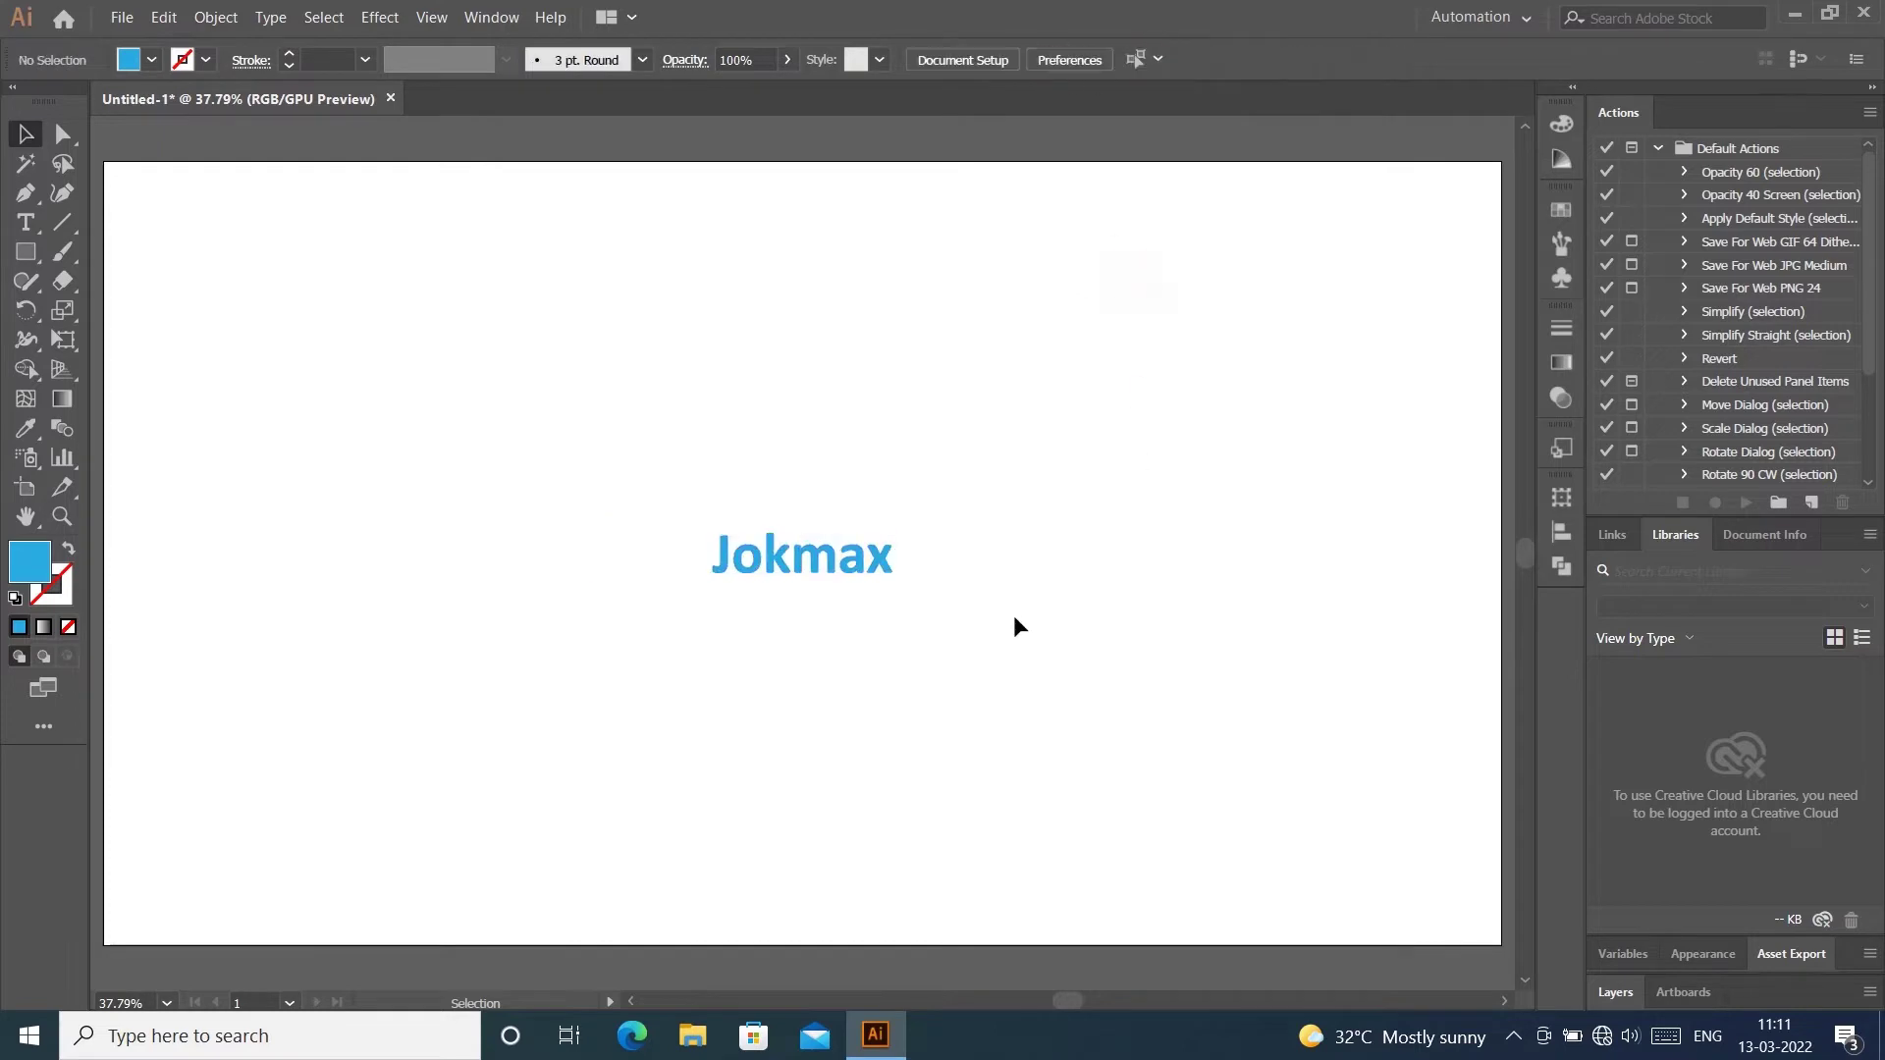
# Draw a light blue rectangle left of Jokmax, taper its bottom corner inward, and round its corners
pyautogui.click(22, 254)
pyautogui.moveTo(398, 503)
pyautogui.mouseDown()
pyautogui.moveTo(530, 593)
pyautogui.moveTo(496, 576)
pyautogui.mouseUp()
pyautogui.click(65, 138)
pyautogui.hotkey('shift', 'Left')
pyautogui.hotkey('shift', 'Left')
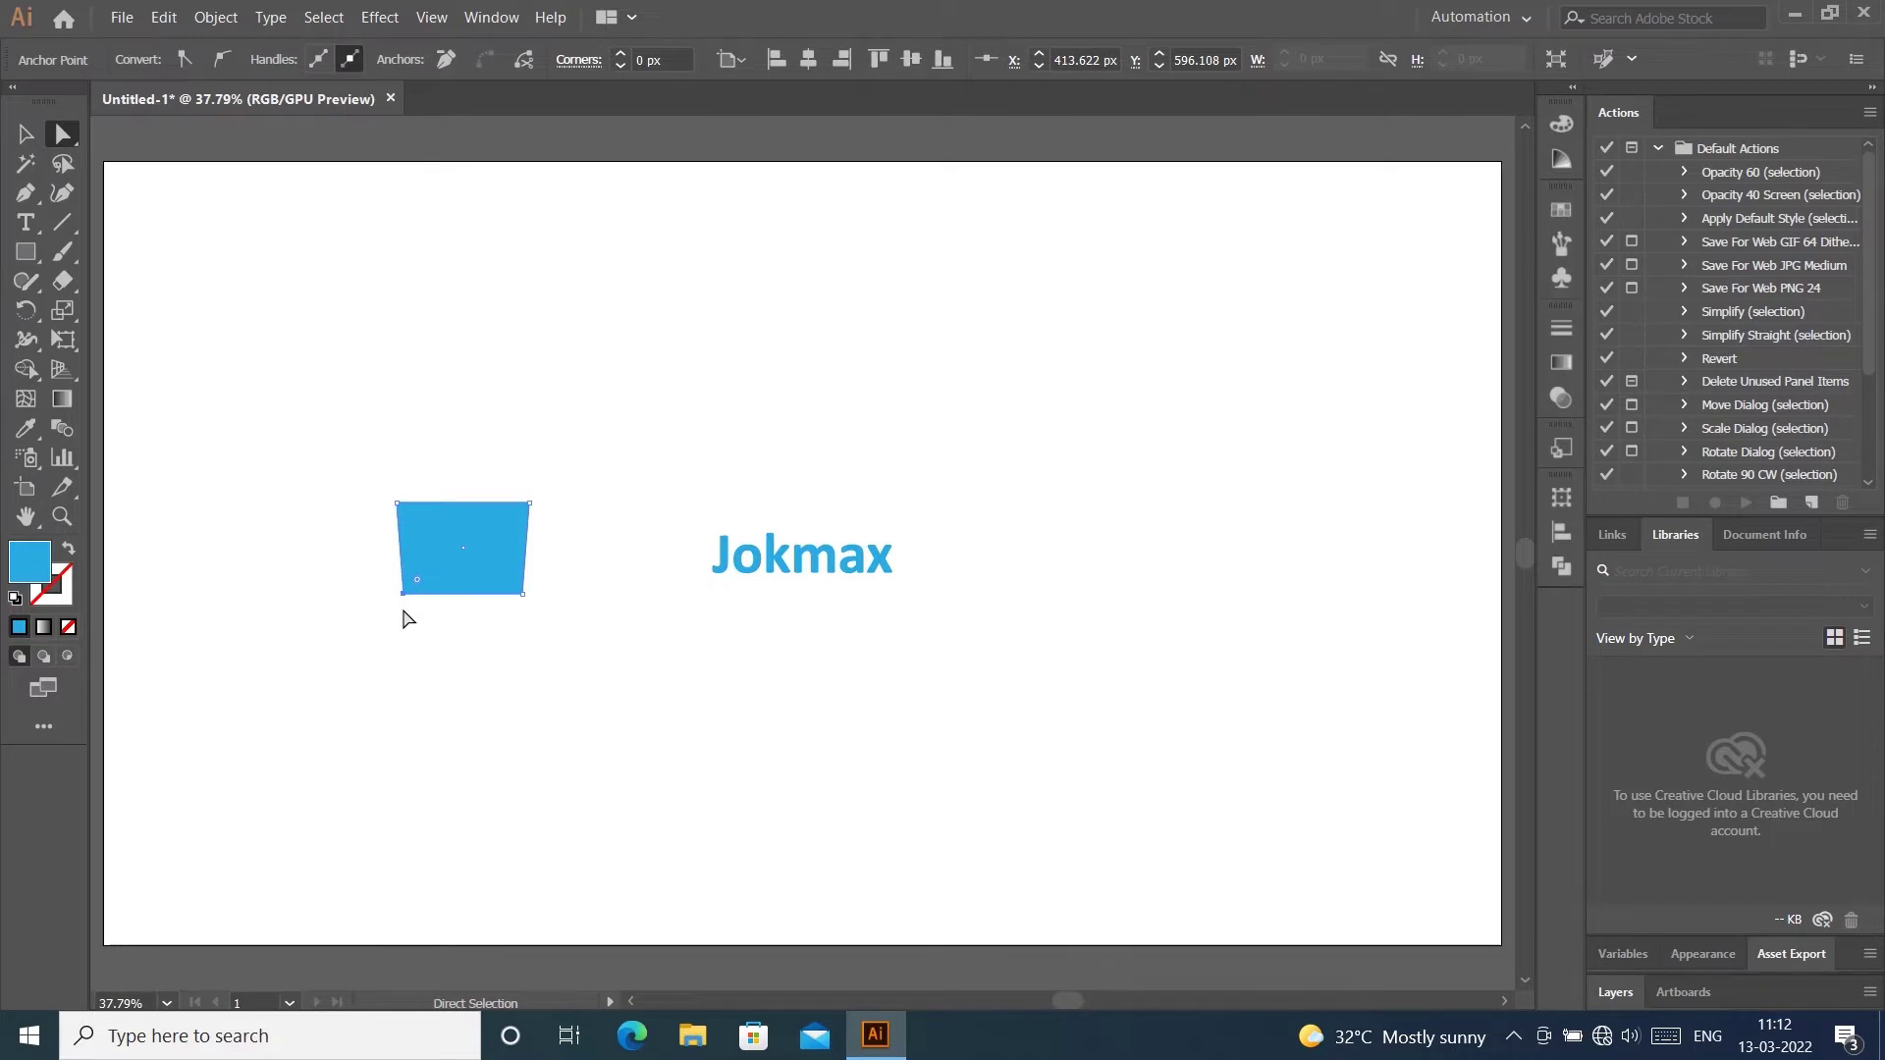
pyautogui.click(508, 542)
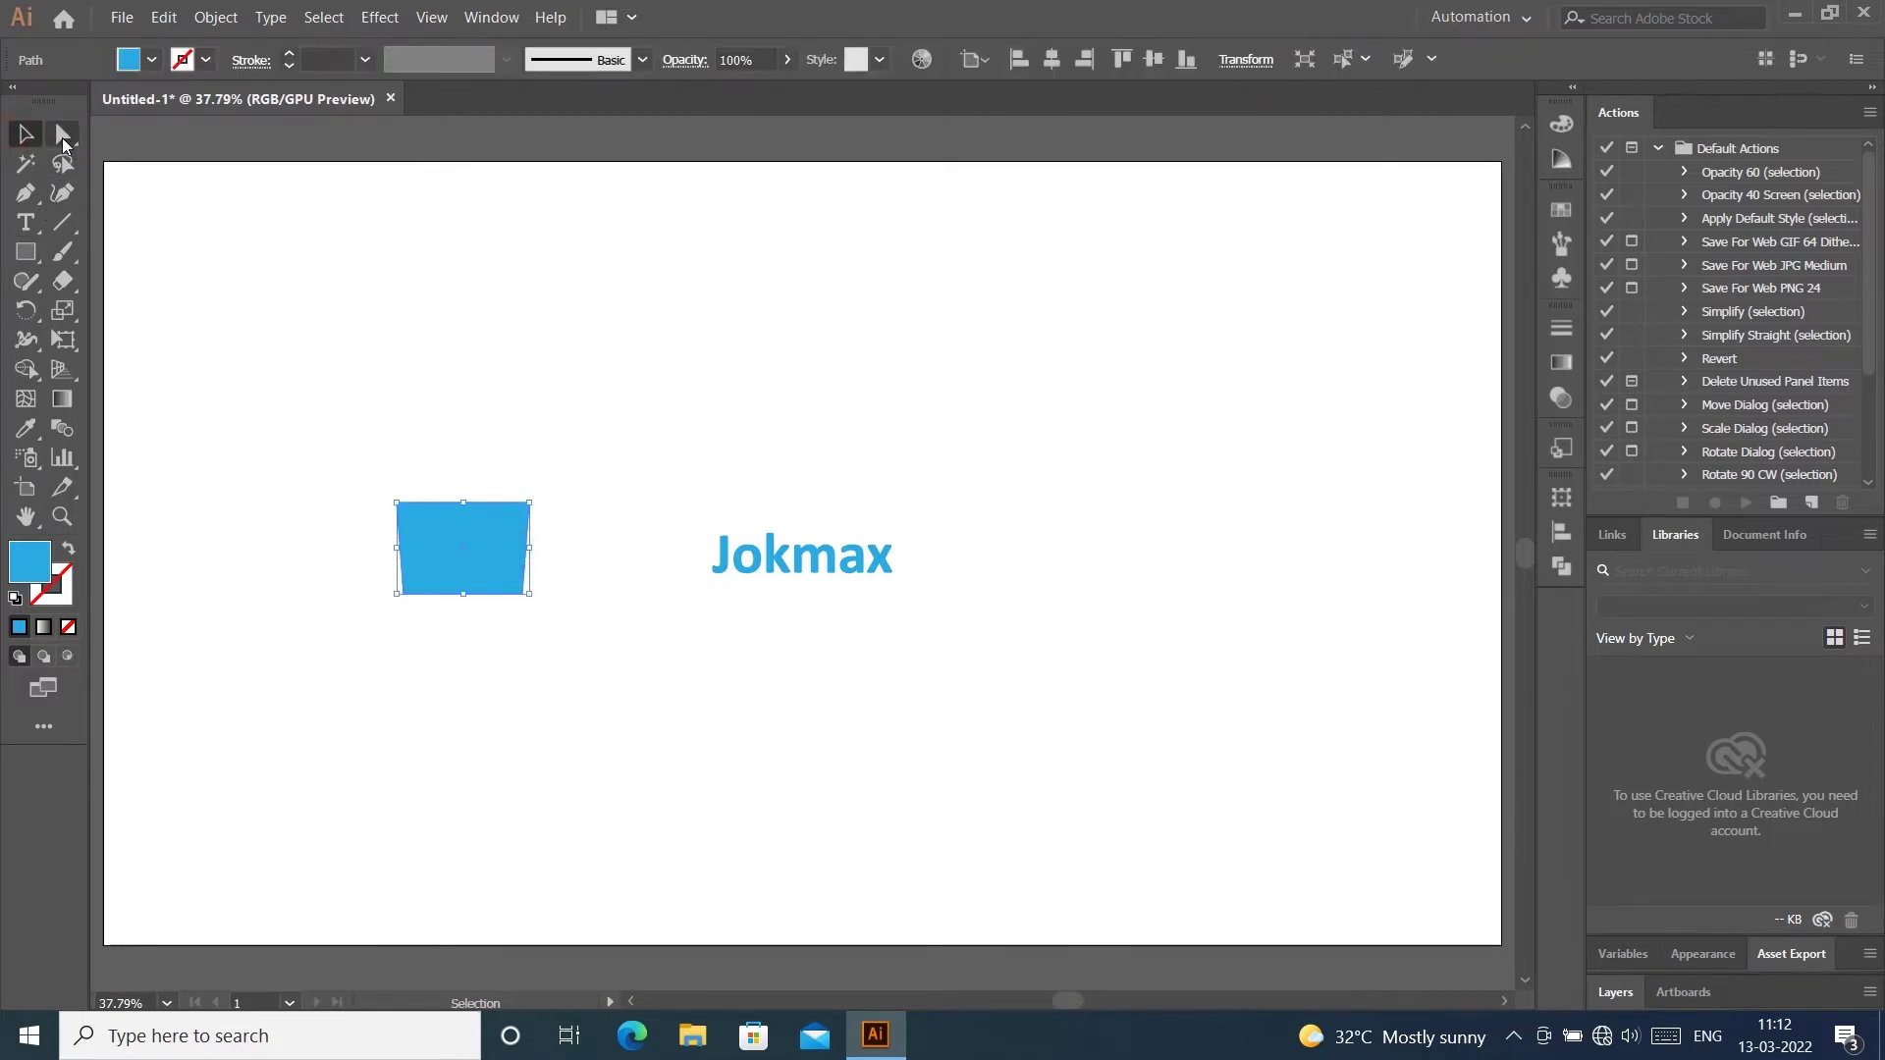
pyautogui.moveTo(518, 521); pyautogui.dragTo(516, 522)
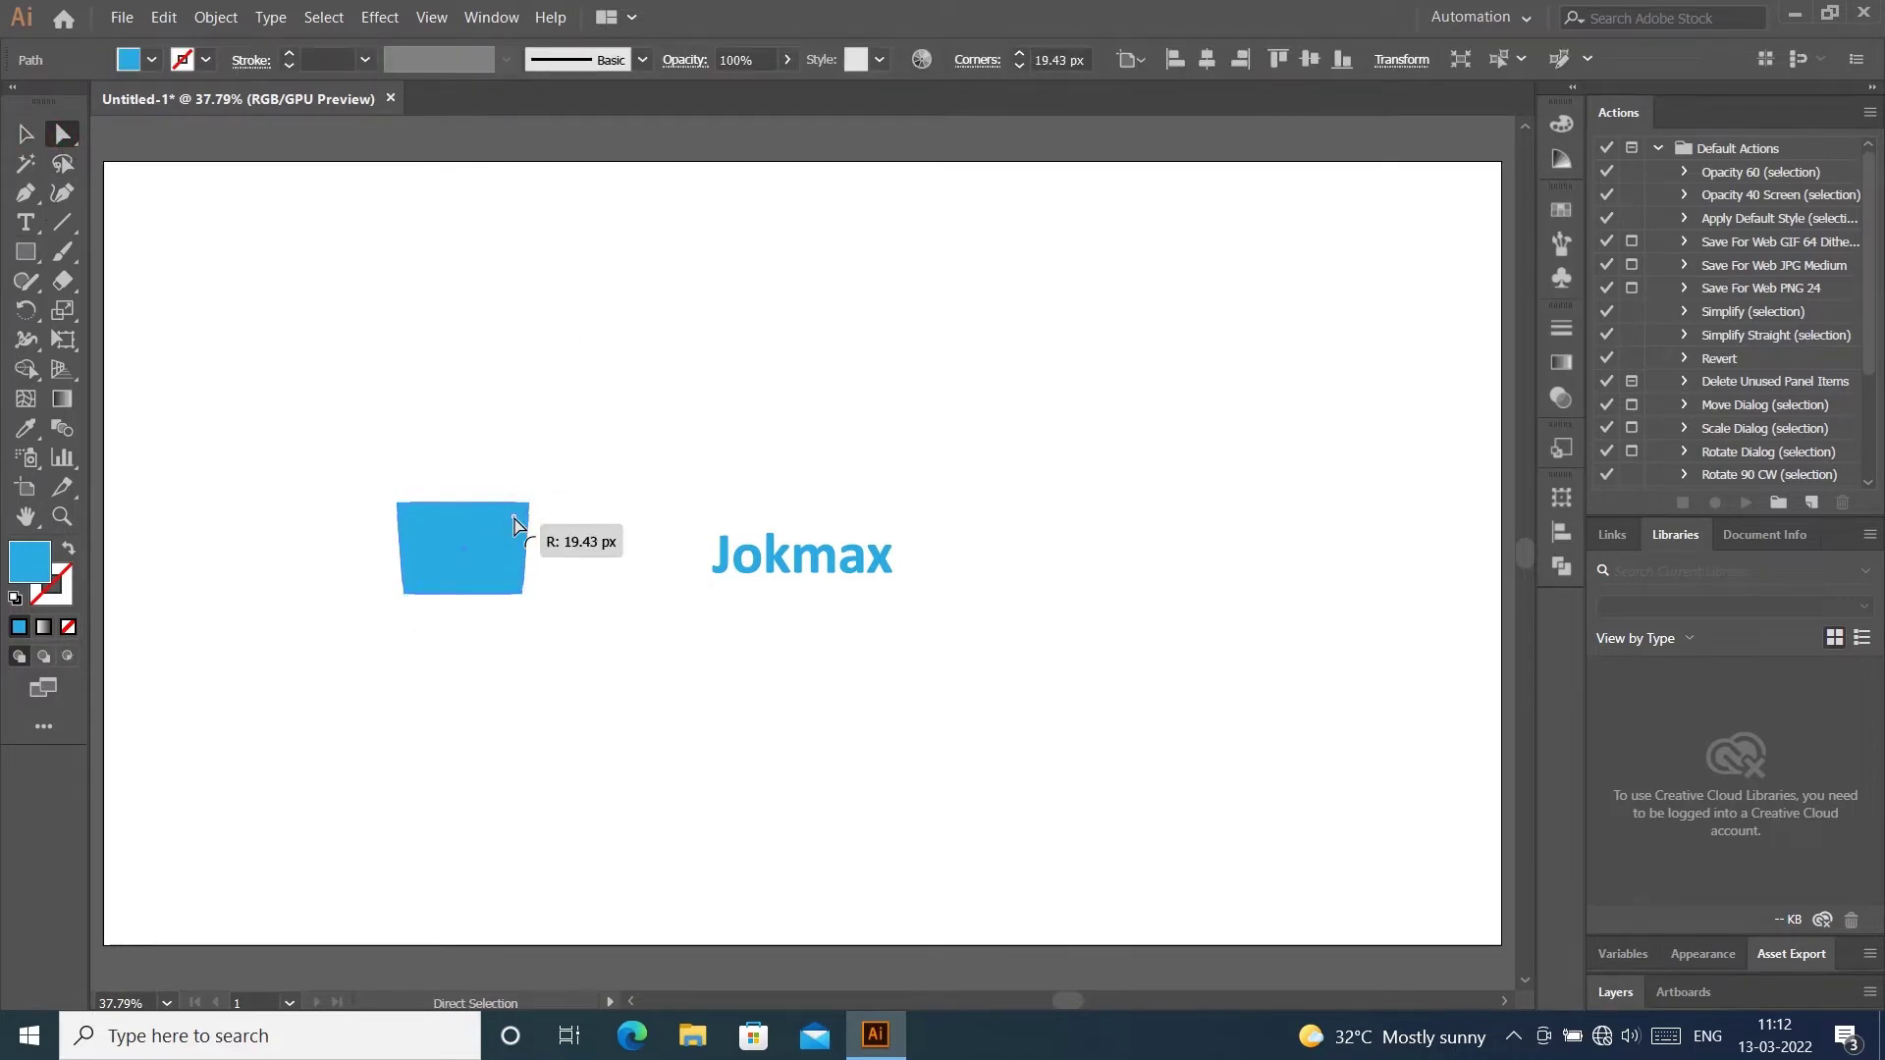
pyautogui.press('v')
pyautogui.click(412, 413)
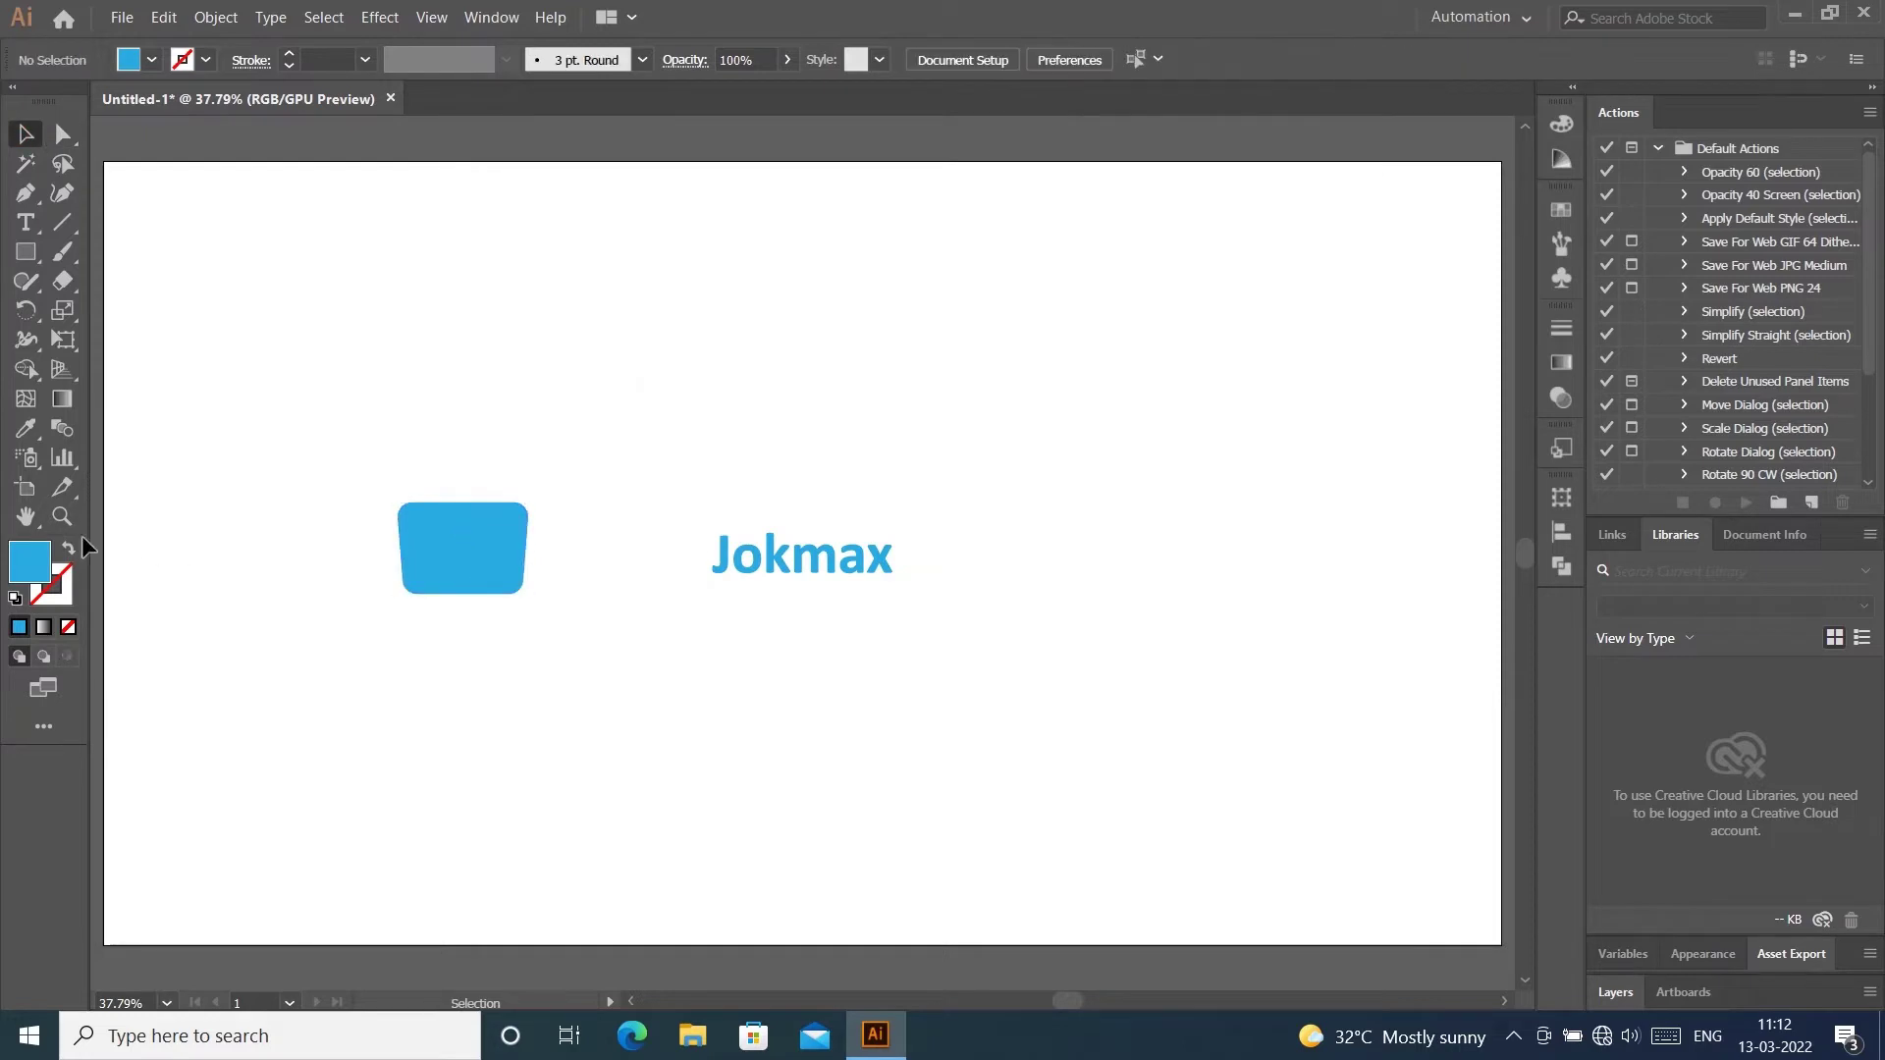
pyautogui.click(24, 193)
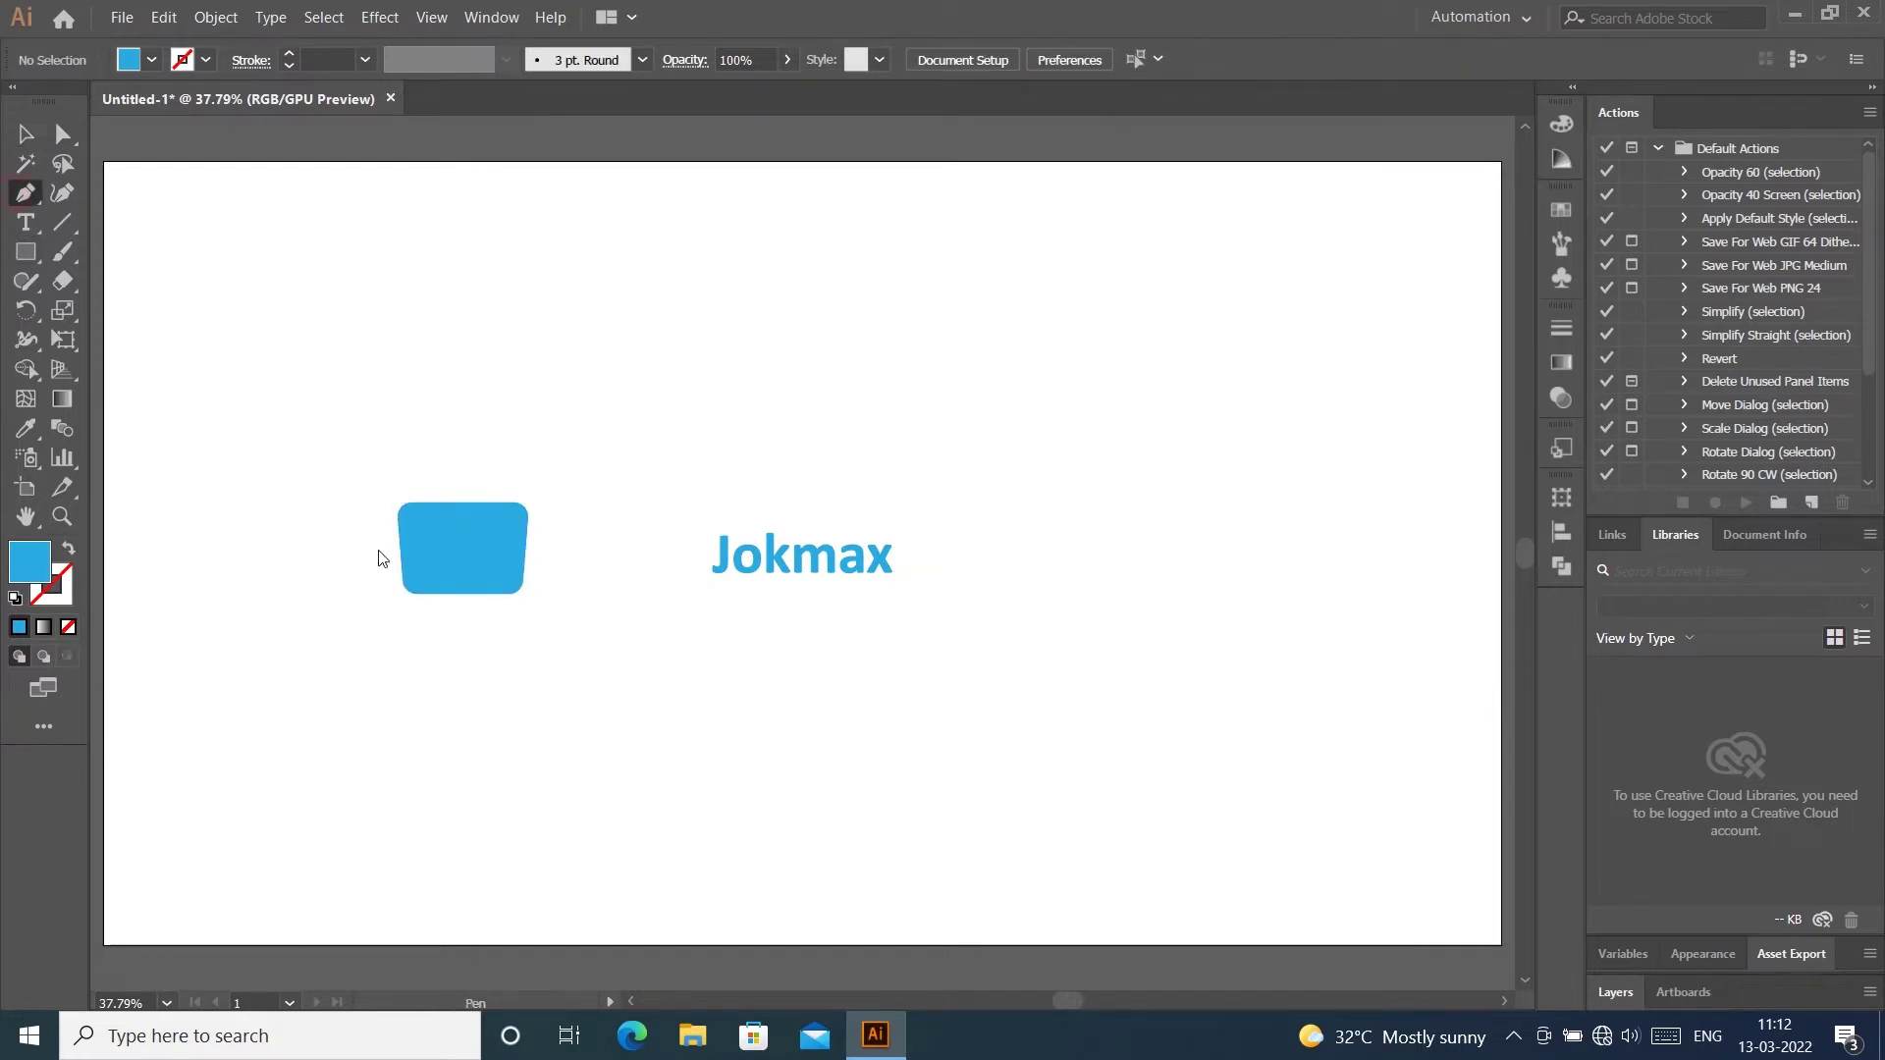
# Draw a horizontal line under the rounded rectangle with a blue 3 pt stroke, moved up closer
pyautogui.click(397, 622)
pyautogui.moveTo(528, 621); pyautogui.dragTo(62, 290)
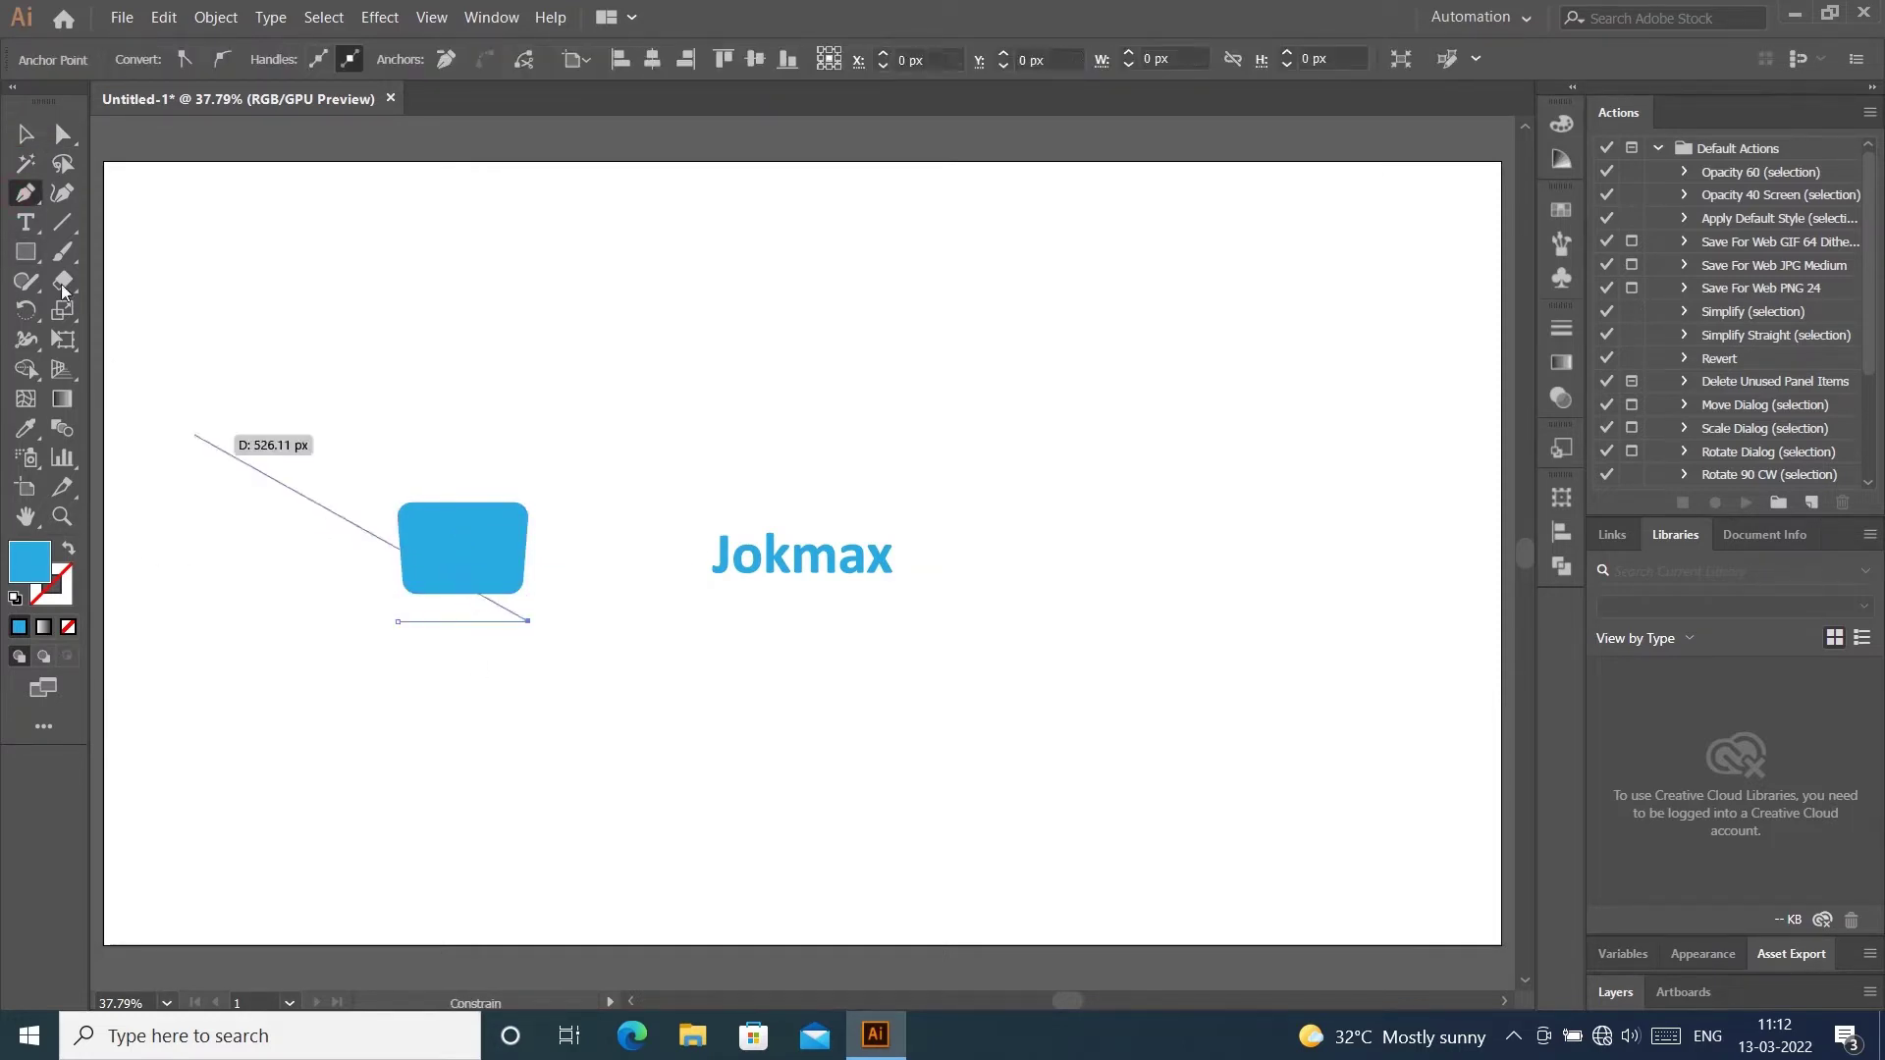
pyautogui.click(23, 136)
pyautogui.click(387, 337)
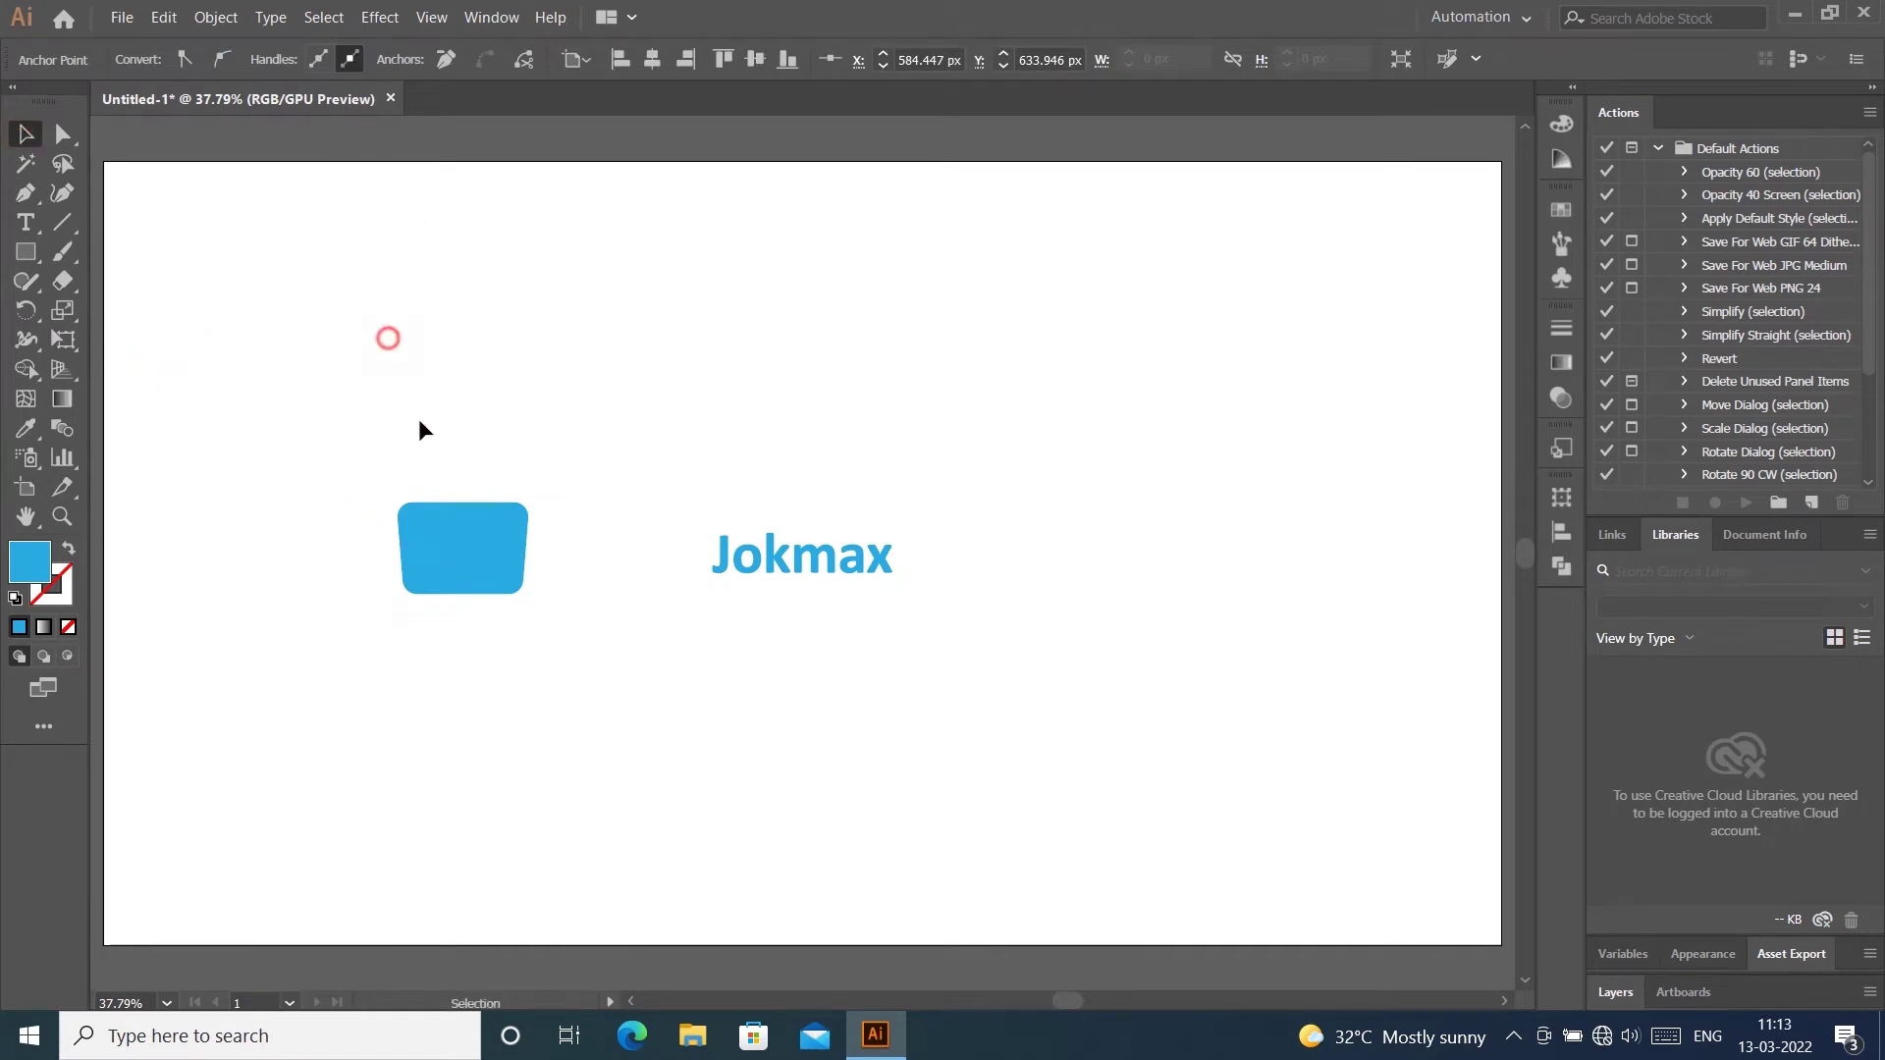
pyautogui.click(491, 621)
pyautogui.click(288, 55)
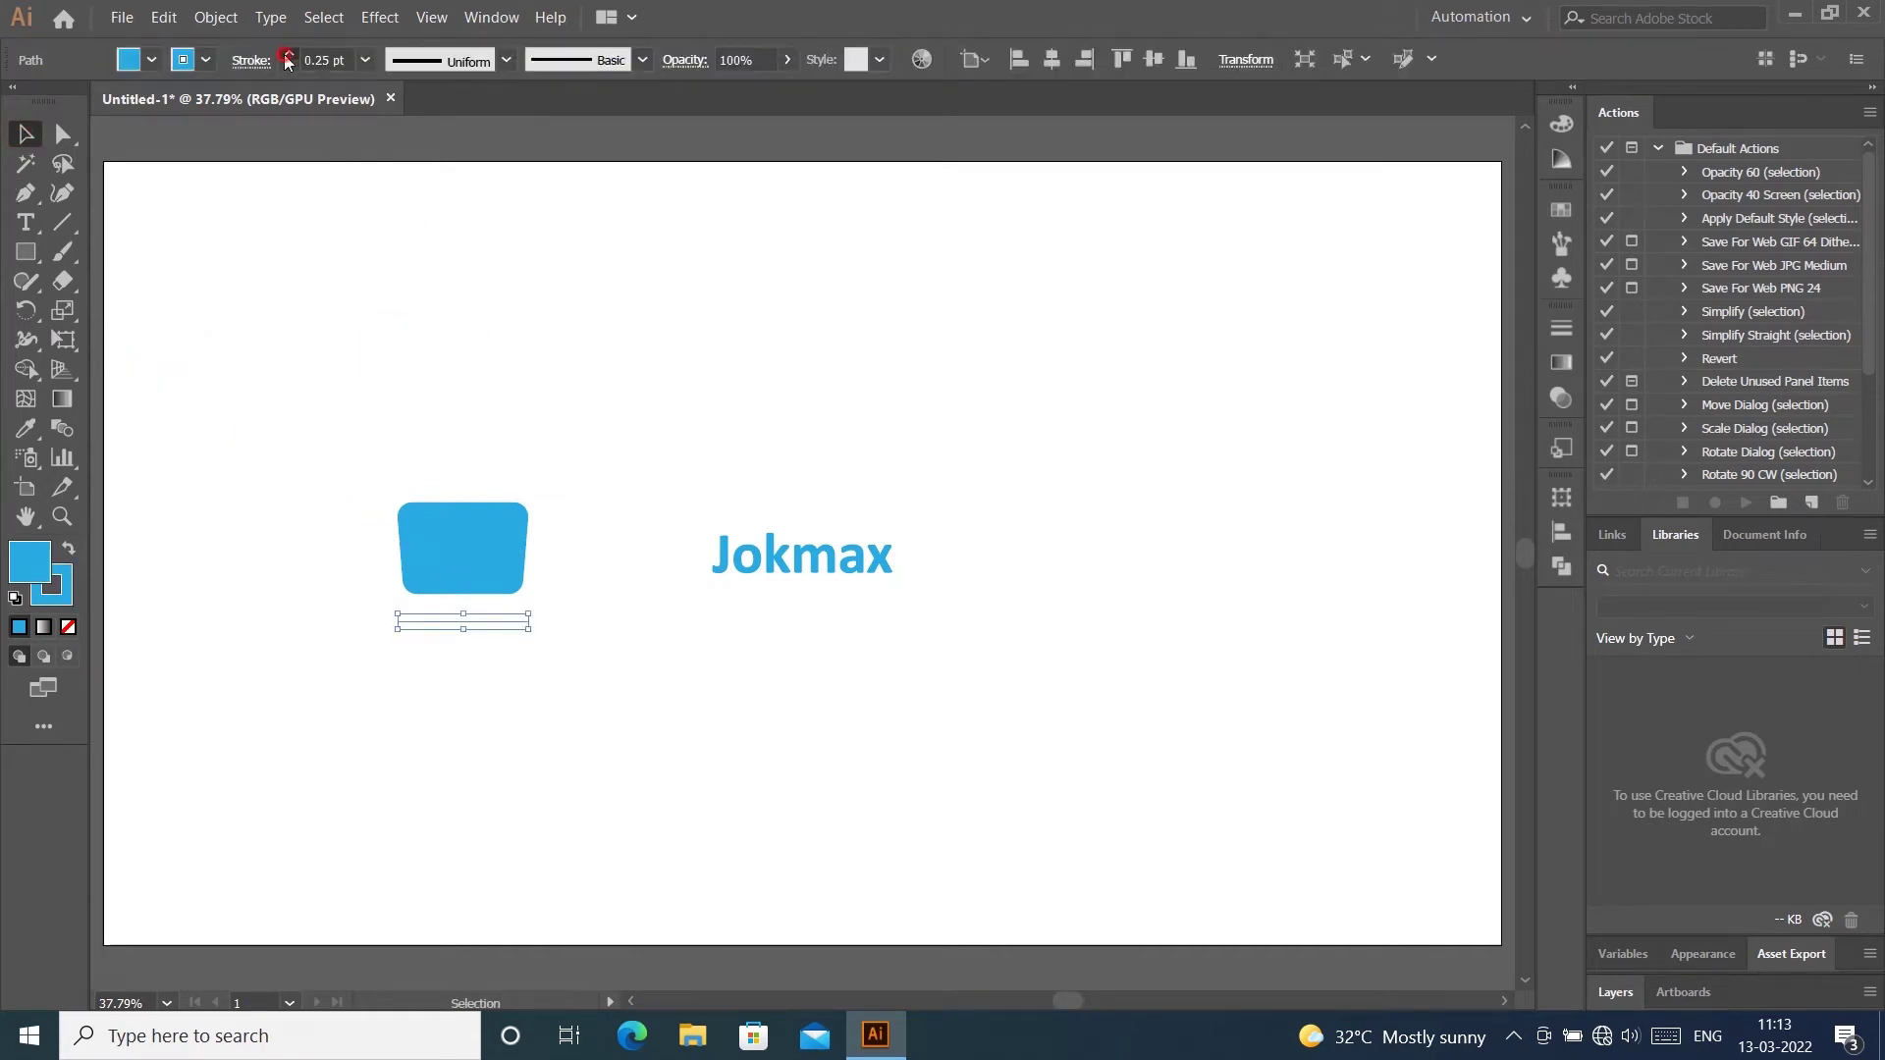
pyautogui.click(288, 55)
pyautogui.click(689, 464)
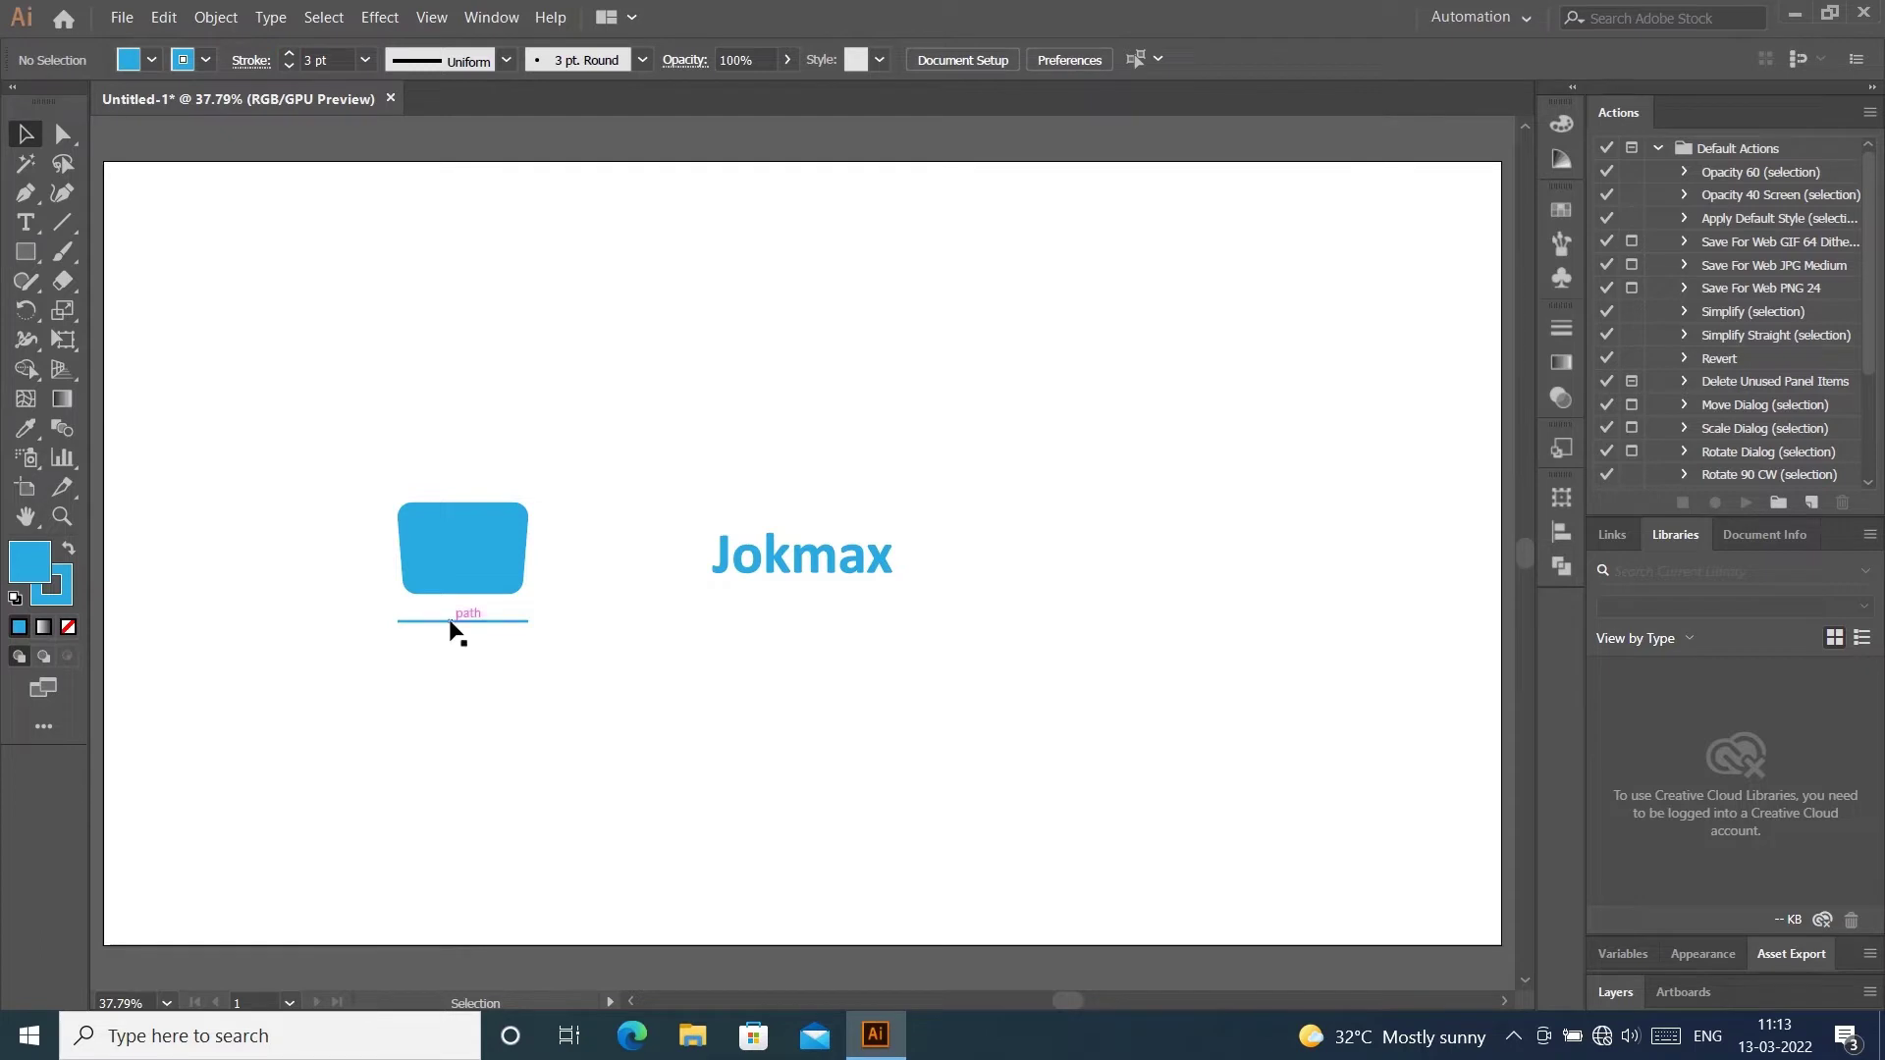
pyautogui.moveTo(443, 633); pyautogui.dragTo(453, 601)
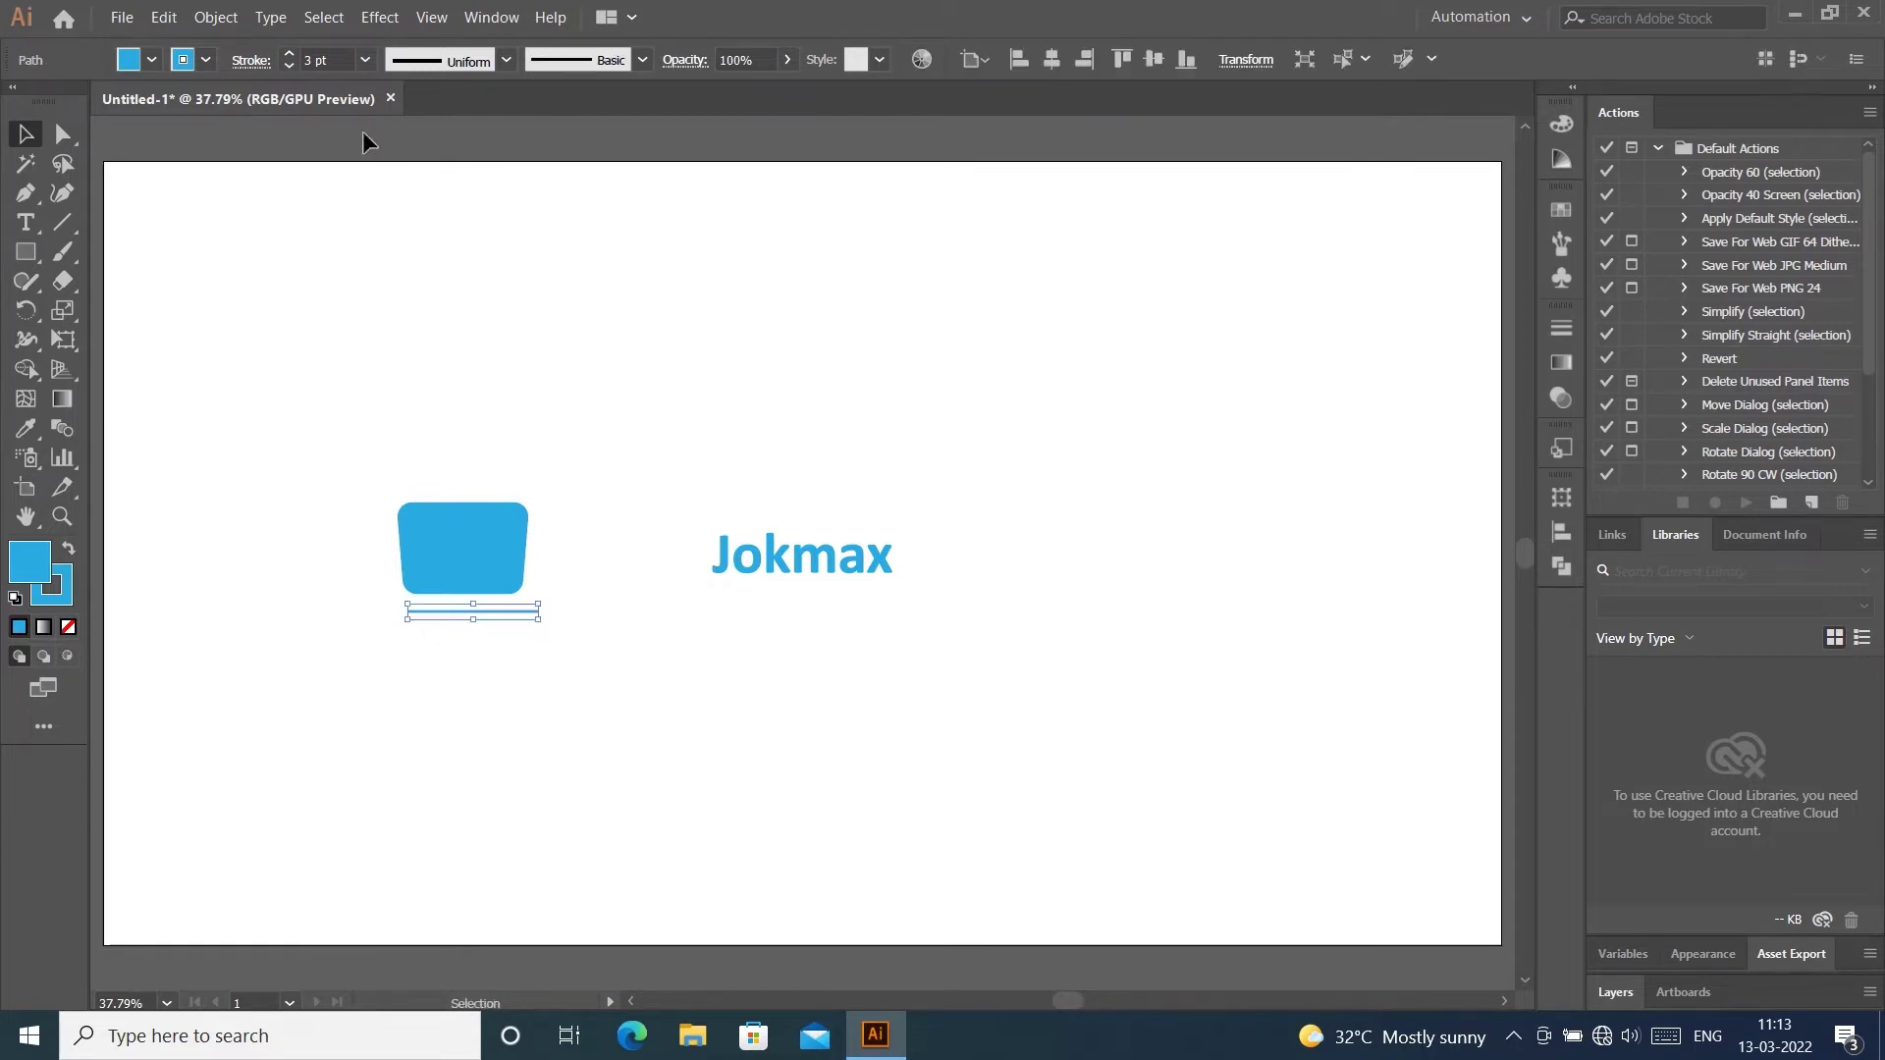
# Turn the rounded rectangle into a blue 5 pt outline and move the laptop icon over Jokmax
pyautogui.click(446, 536)
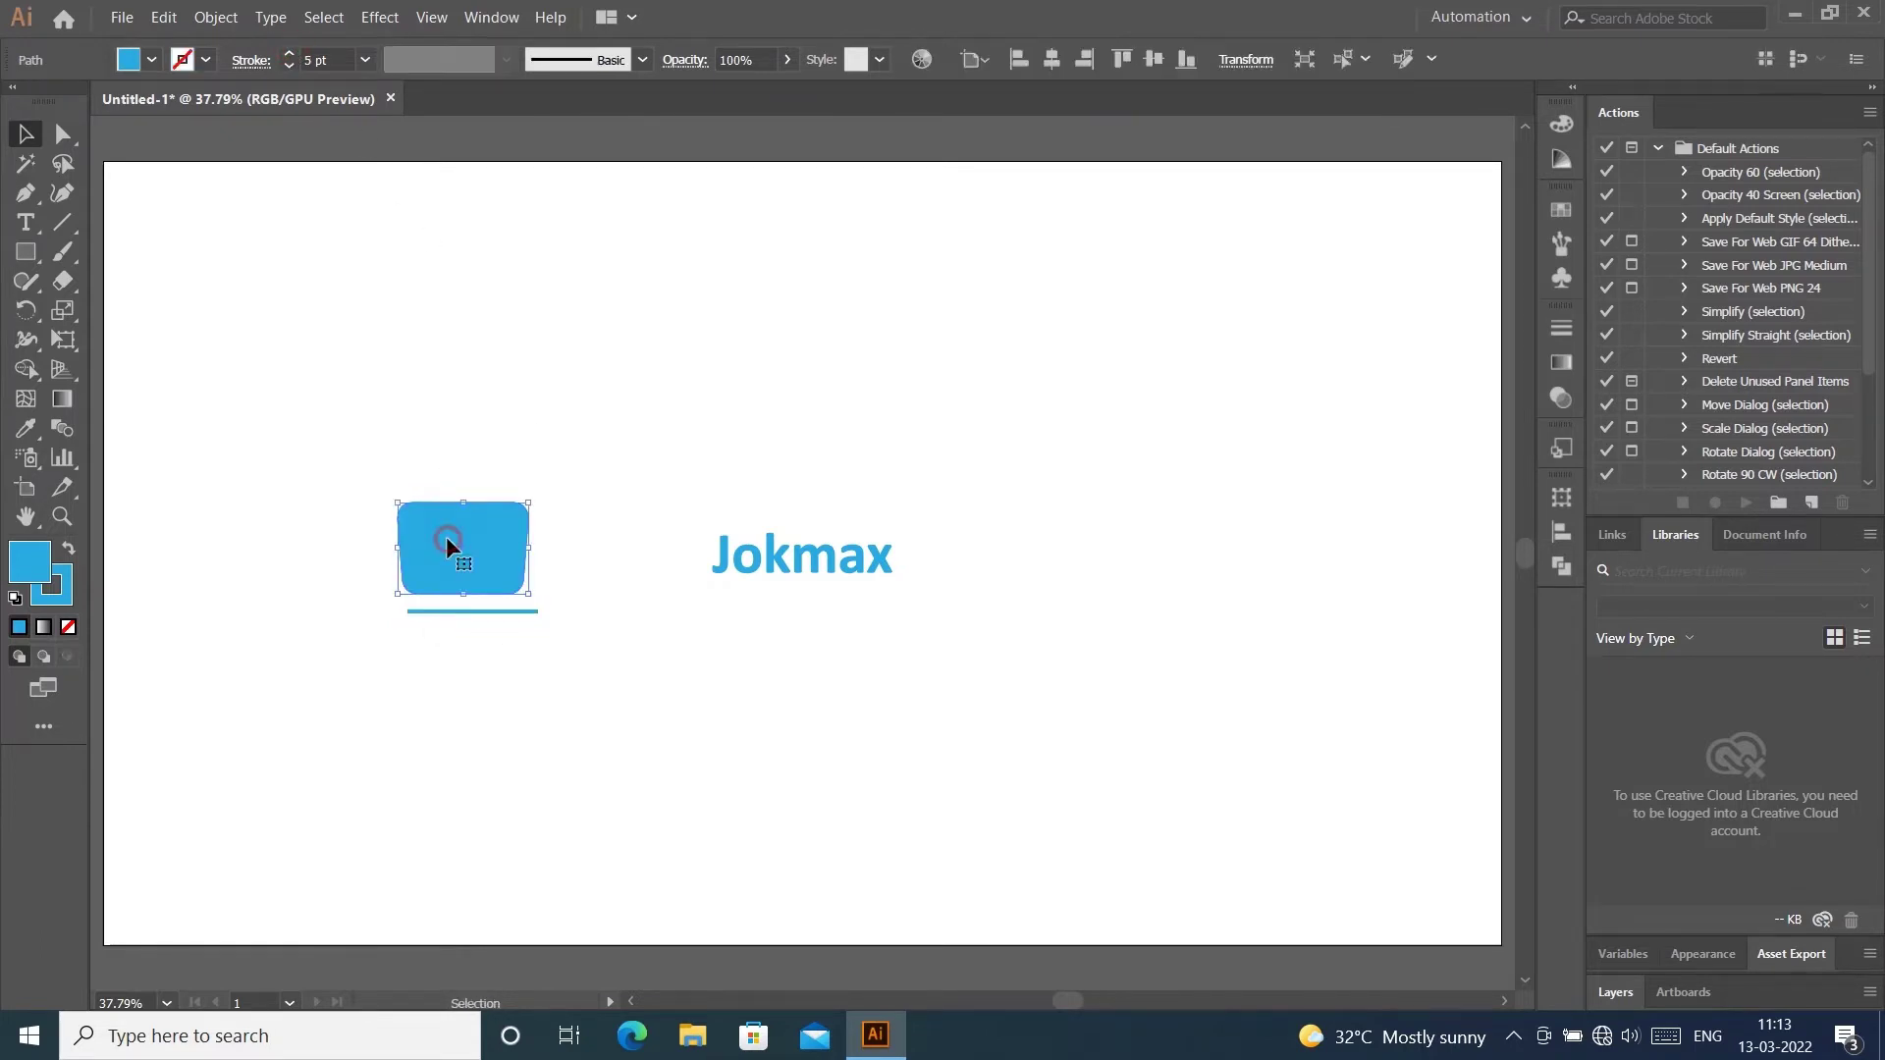
pyautogui.click(69, 551)
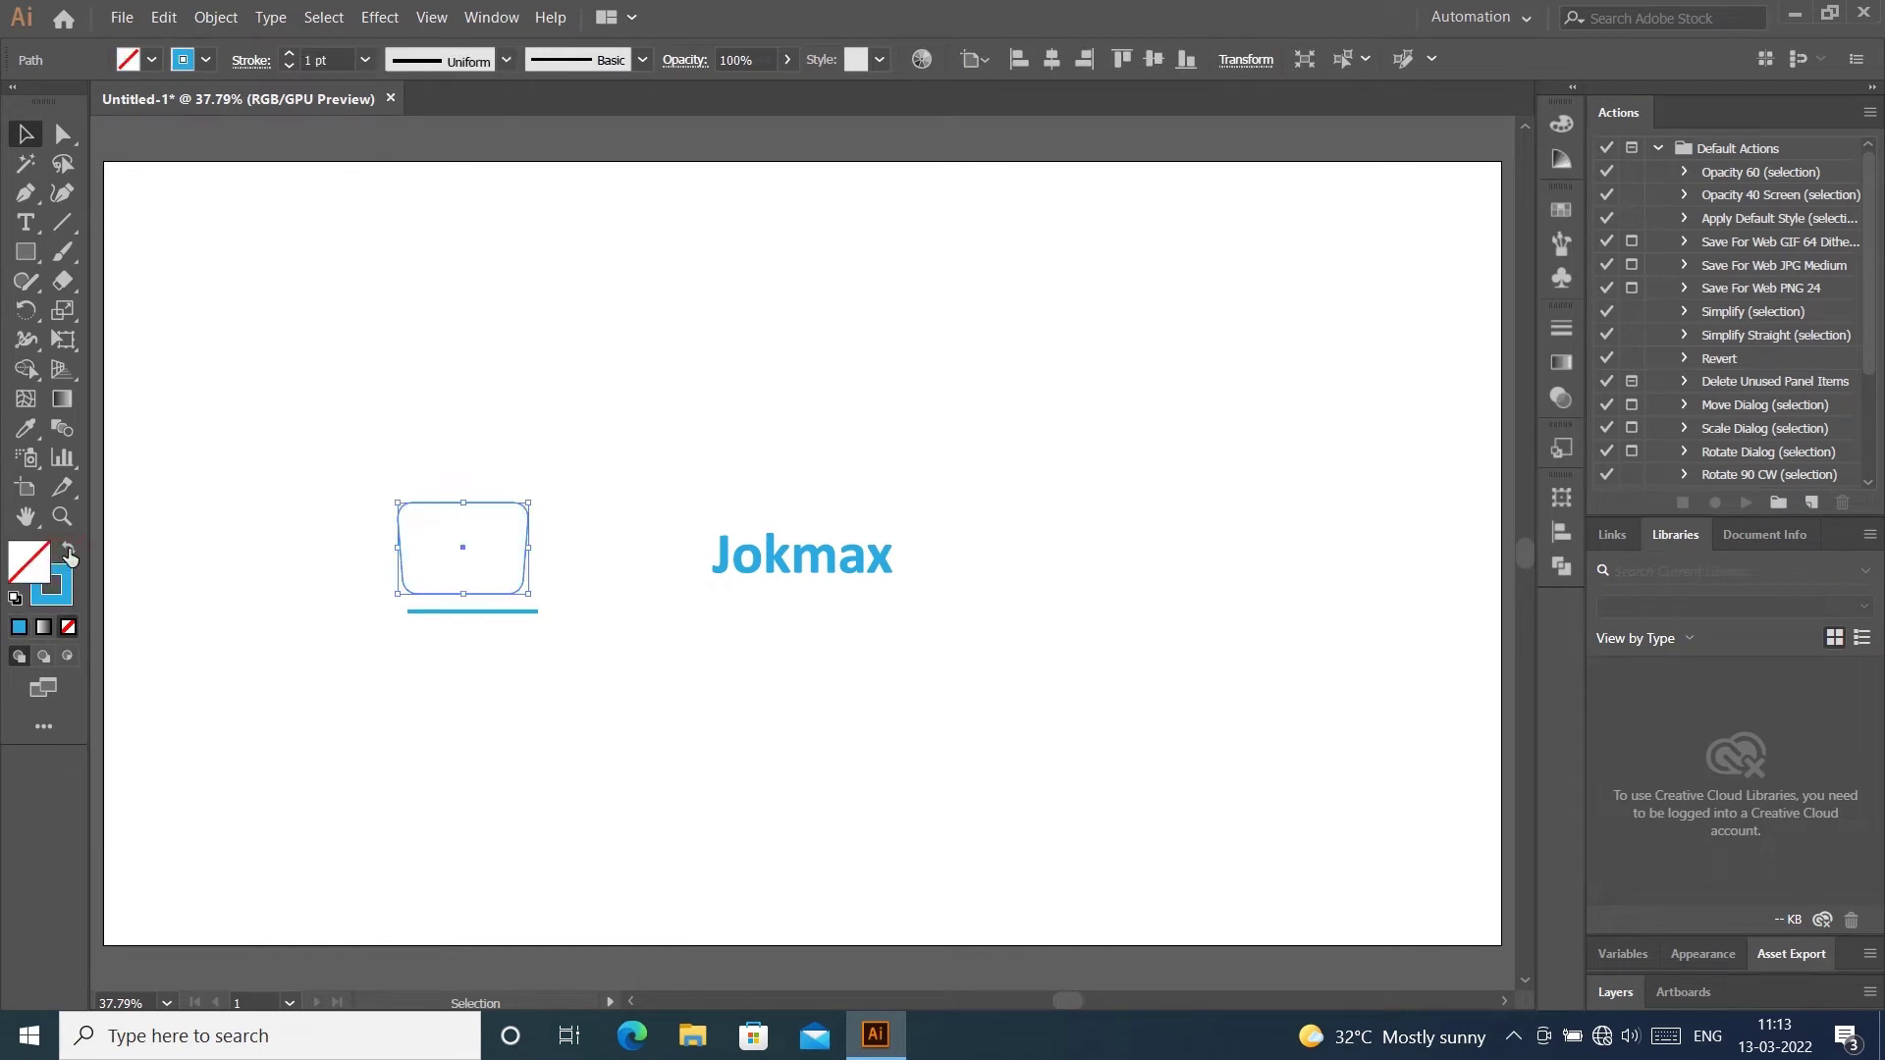
pyautogui.click(288, 55)
pyautogui.click(288, 55)
pyautogui.moveTo(299, 410); pyautogui.dragTo(521, 689)
pyautogui.moveTo(531, 562)
pyautogui.mouseDown()
pyautogui.moveTo(869, 562)
pyautogui.moveTo(718, 589)
pyautogui.mouseUp()
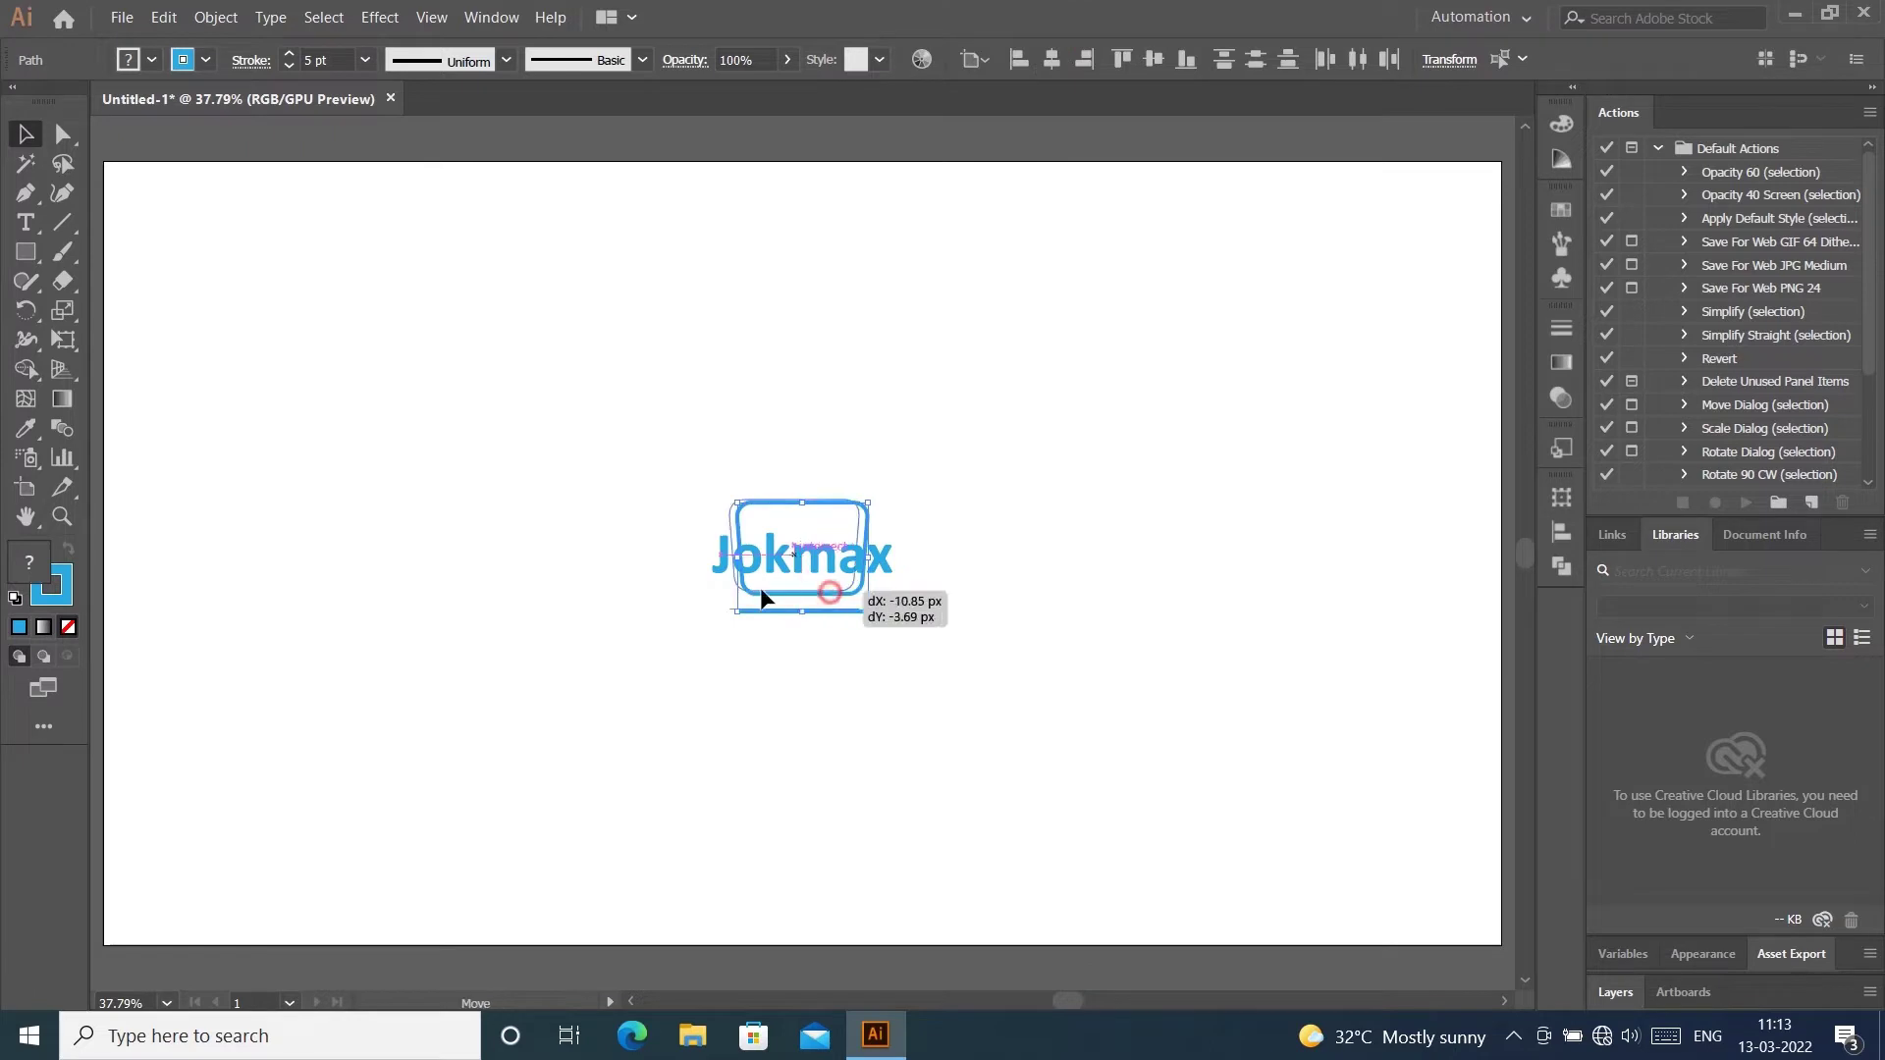
pyautogui.click(968, 295)
# Thicken the laptop icon's outline, settling on about 7 pt after undoing 14 pt
pyautogui.moveTo(661, 637); pyautogui.dragTo(661, 637)
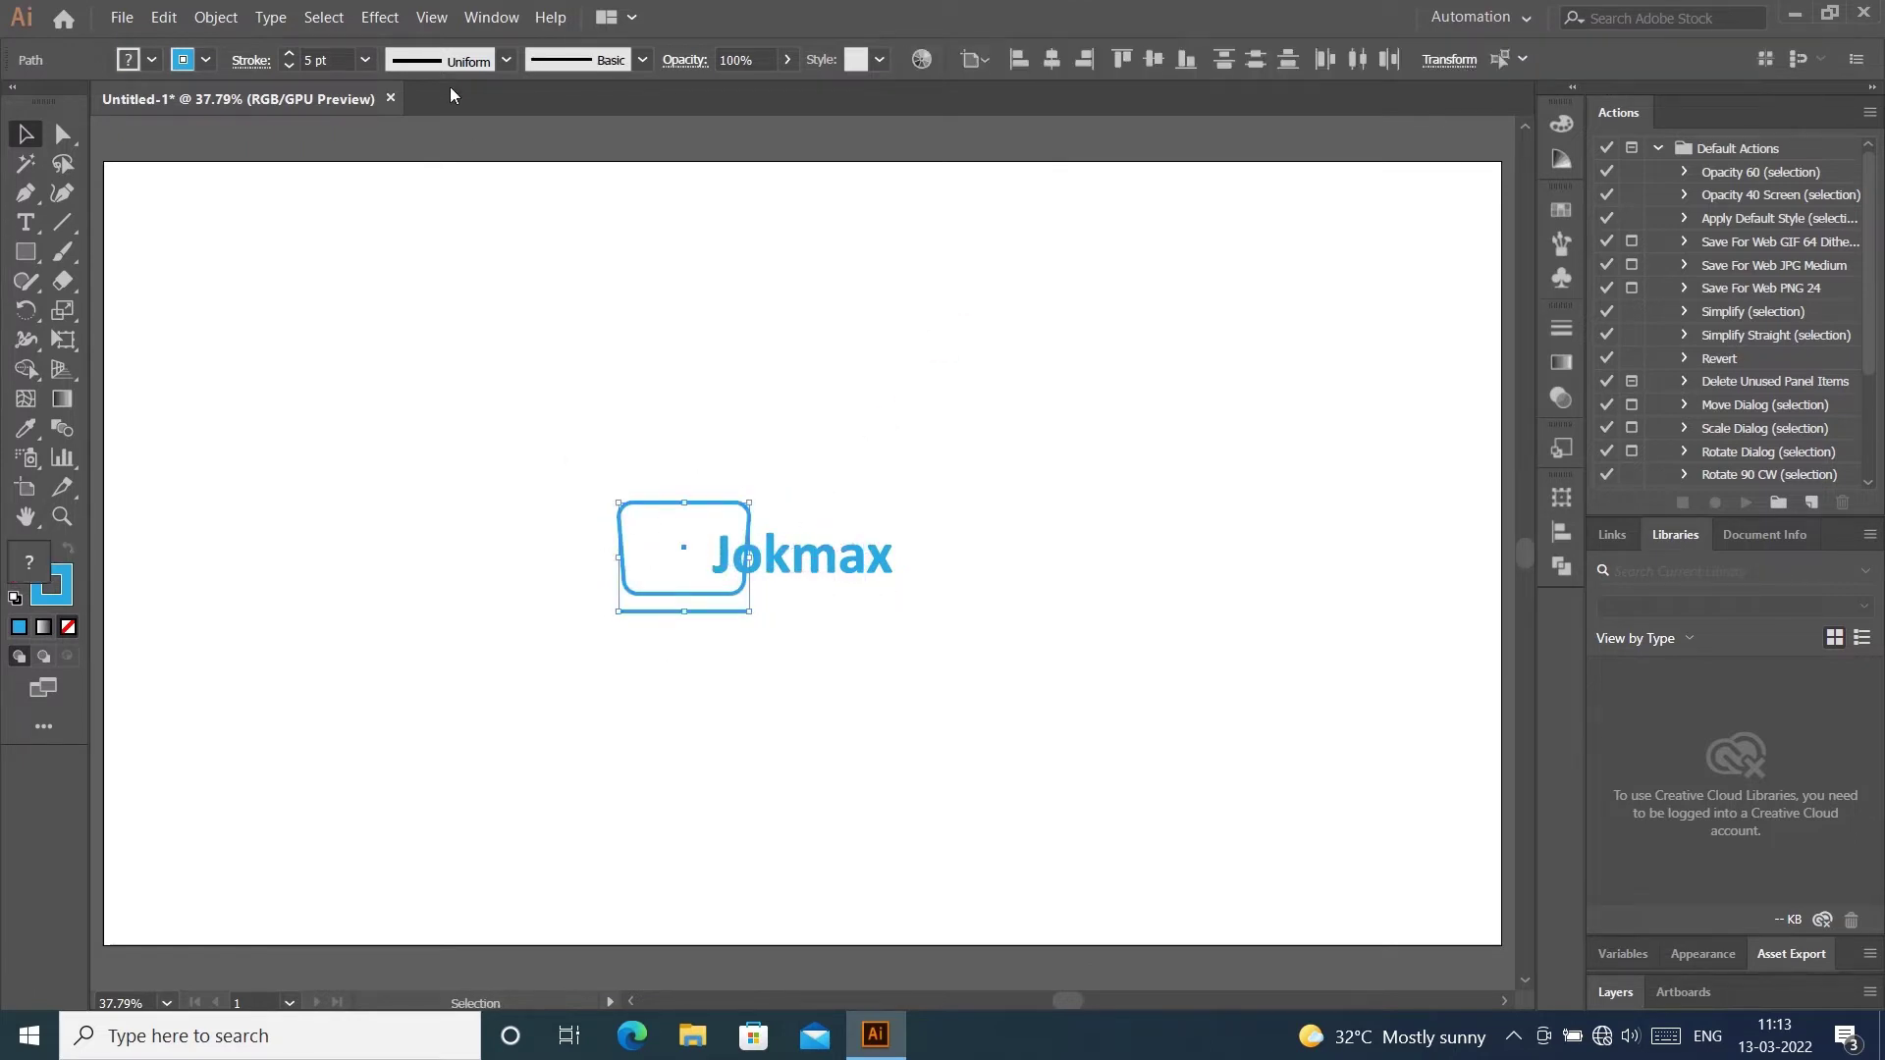
pyautogui.click(289, 55)
pyautogui.click(289, 55)
pyautogui.click(928, 365)
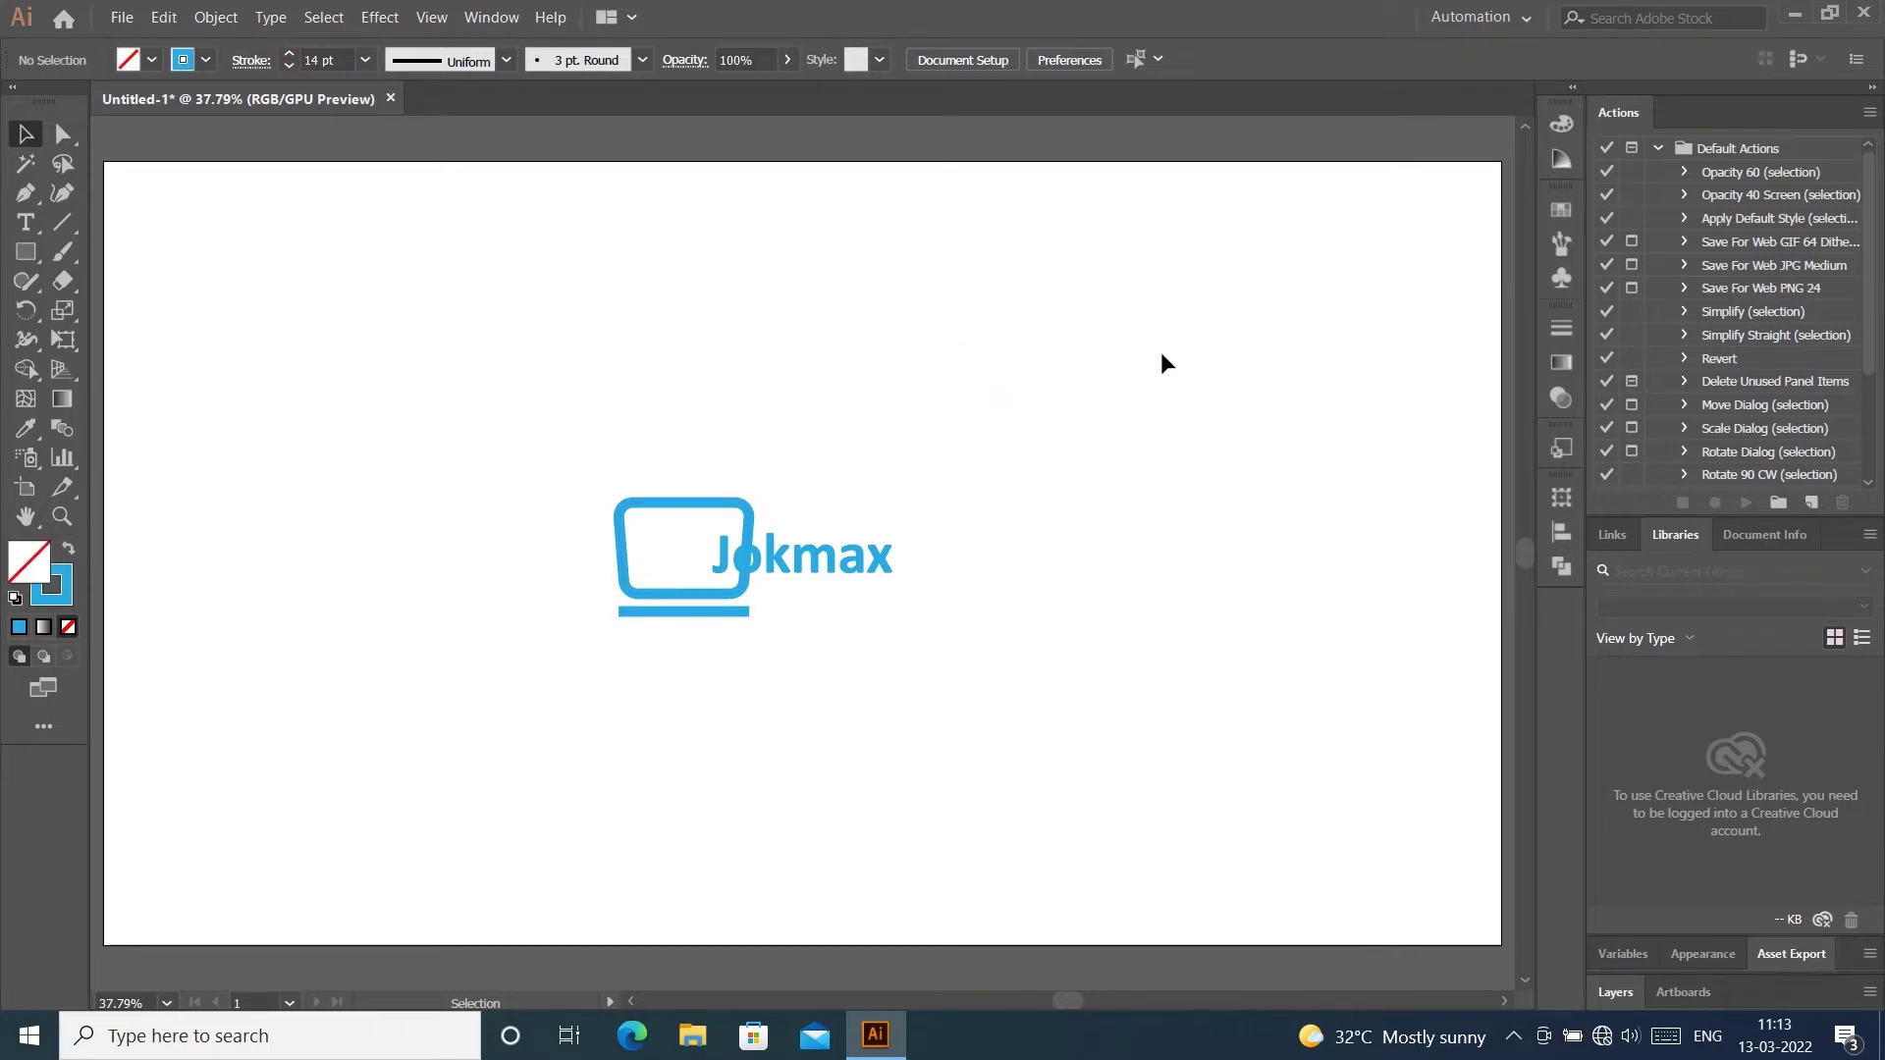
pyautogui.hotkey('ctrl', 'z')
pyautogui.hotkey('ctrl', 'z')
pyautogui.hotkey('ctrl', 'z')
pyautogui.hotkey('ctrl', 'z')
pyautogui.hotkey('ctrl', 'z')
pyautogui.click(946, 388)
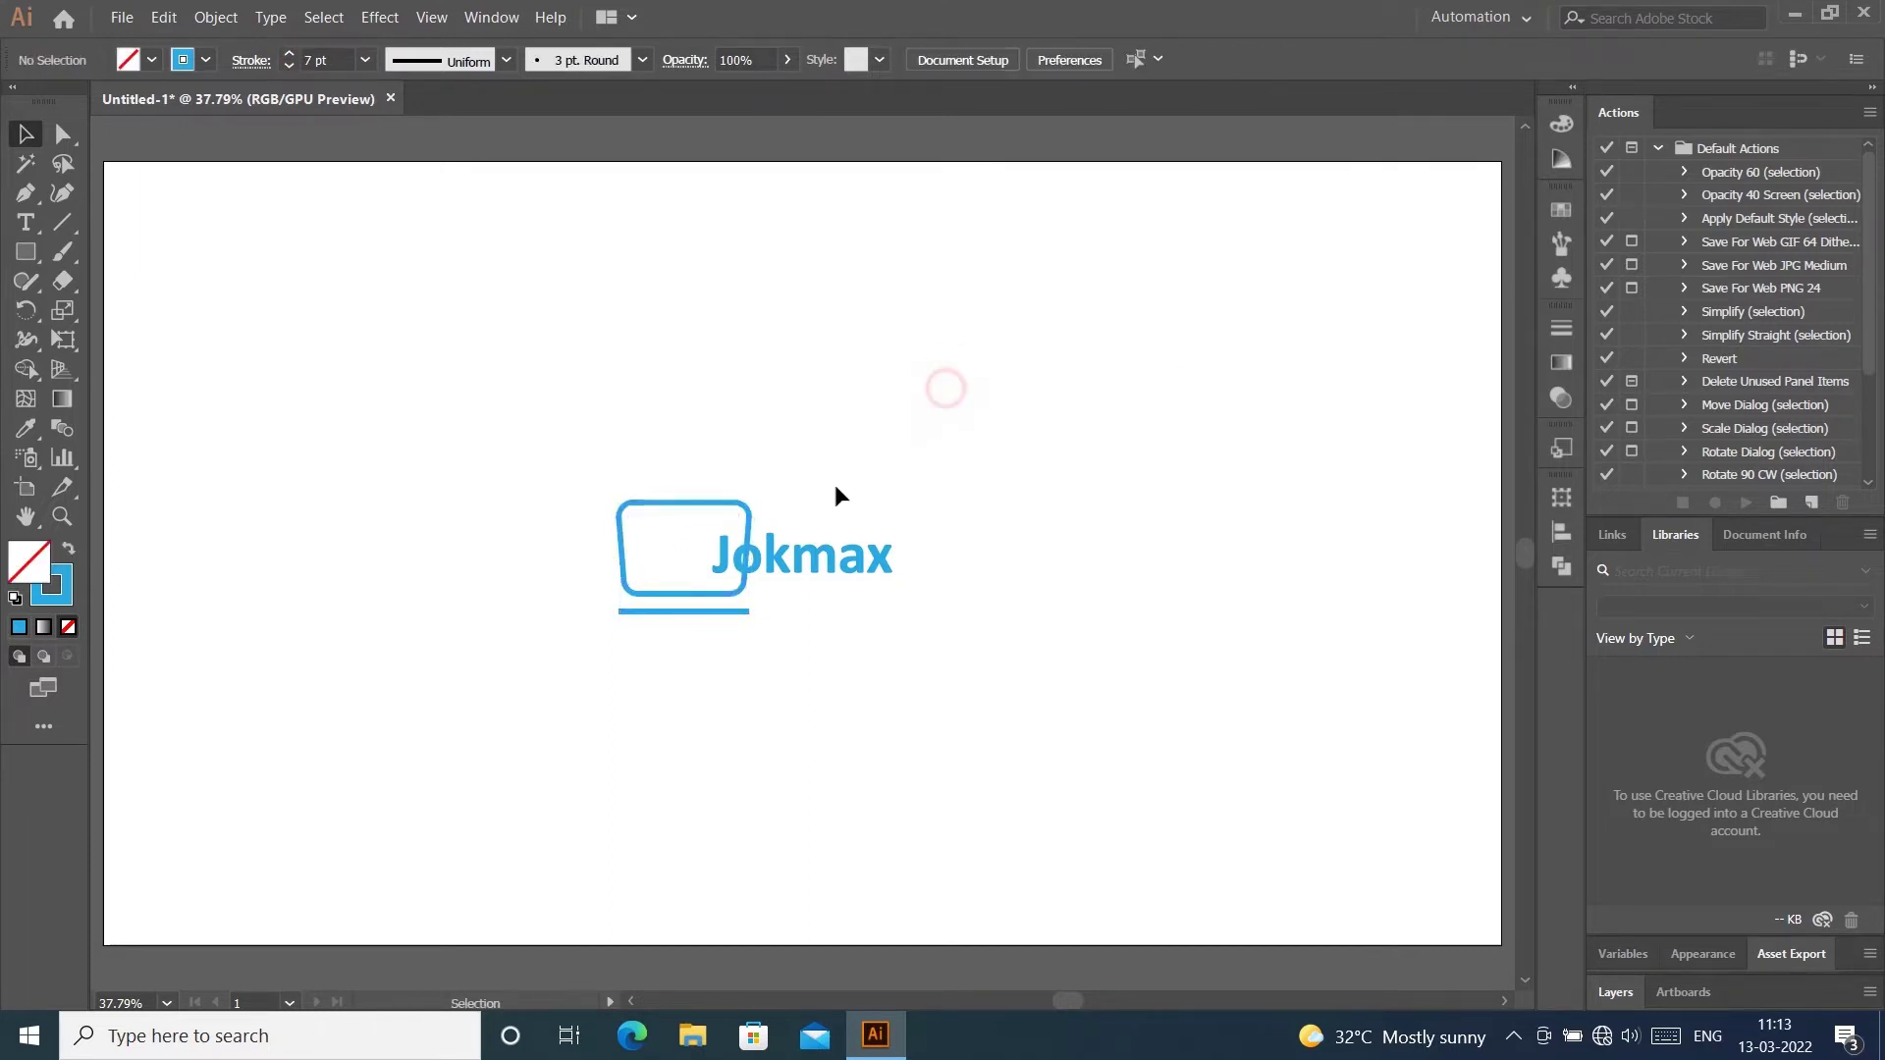
# Scale the laptop screen smaller, shift it left, and move Jokmax beside the icon
pyautogui.moveTo(638, 604); pyautogui.dragTo(641, 601)
pyautogui.moveTo(752, 501); pyautogui.dragTo(670, 550)
pyautogui.click(899, 412)
pyautogui.click(817, 438)
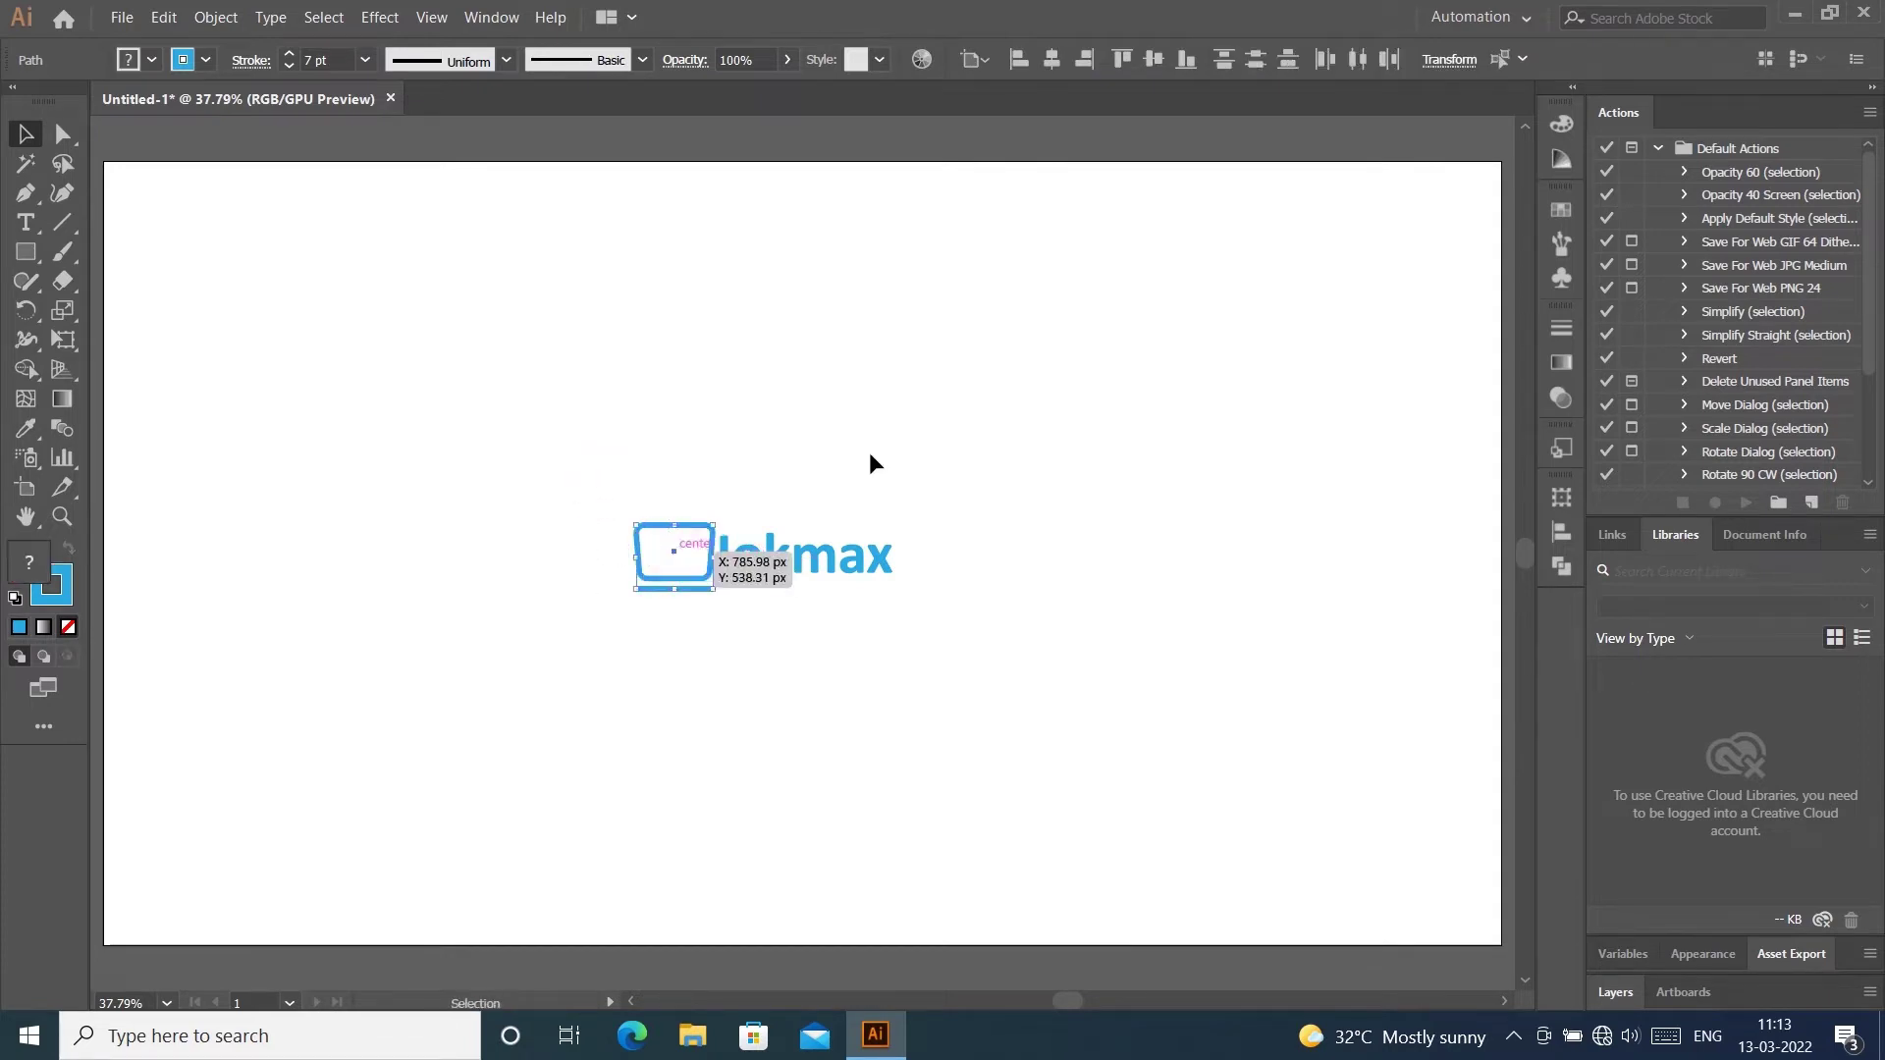
pyautogui.click(921, 509)
pyautogui.moveTo(796, 566)
pyautogui.mouseDown()
pyautogui.moveTo(785, 579)
pyautogui.moveTo(784, 563)
pyautogui.mouseUp()
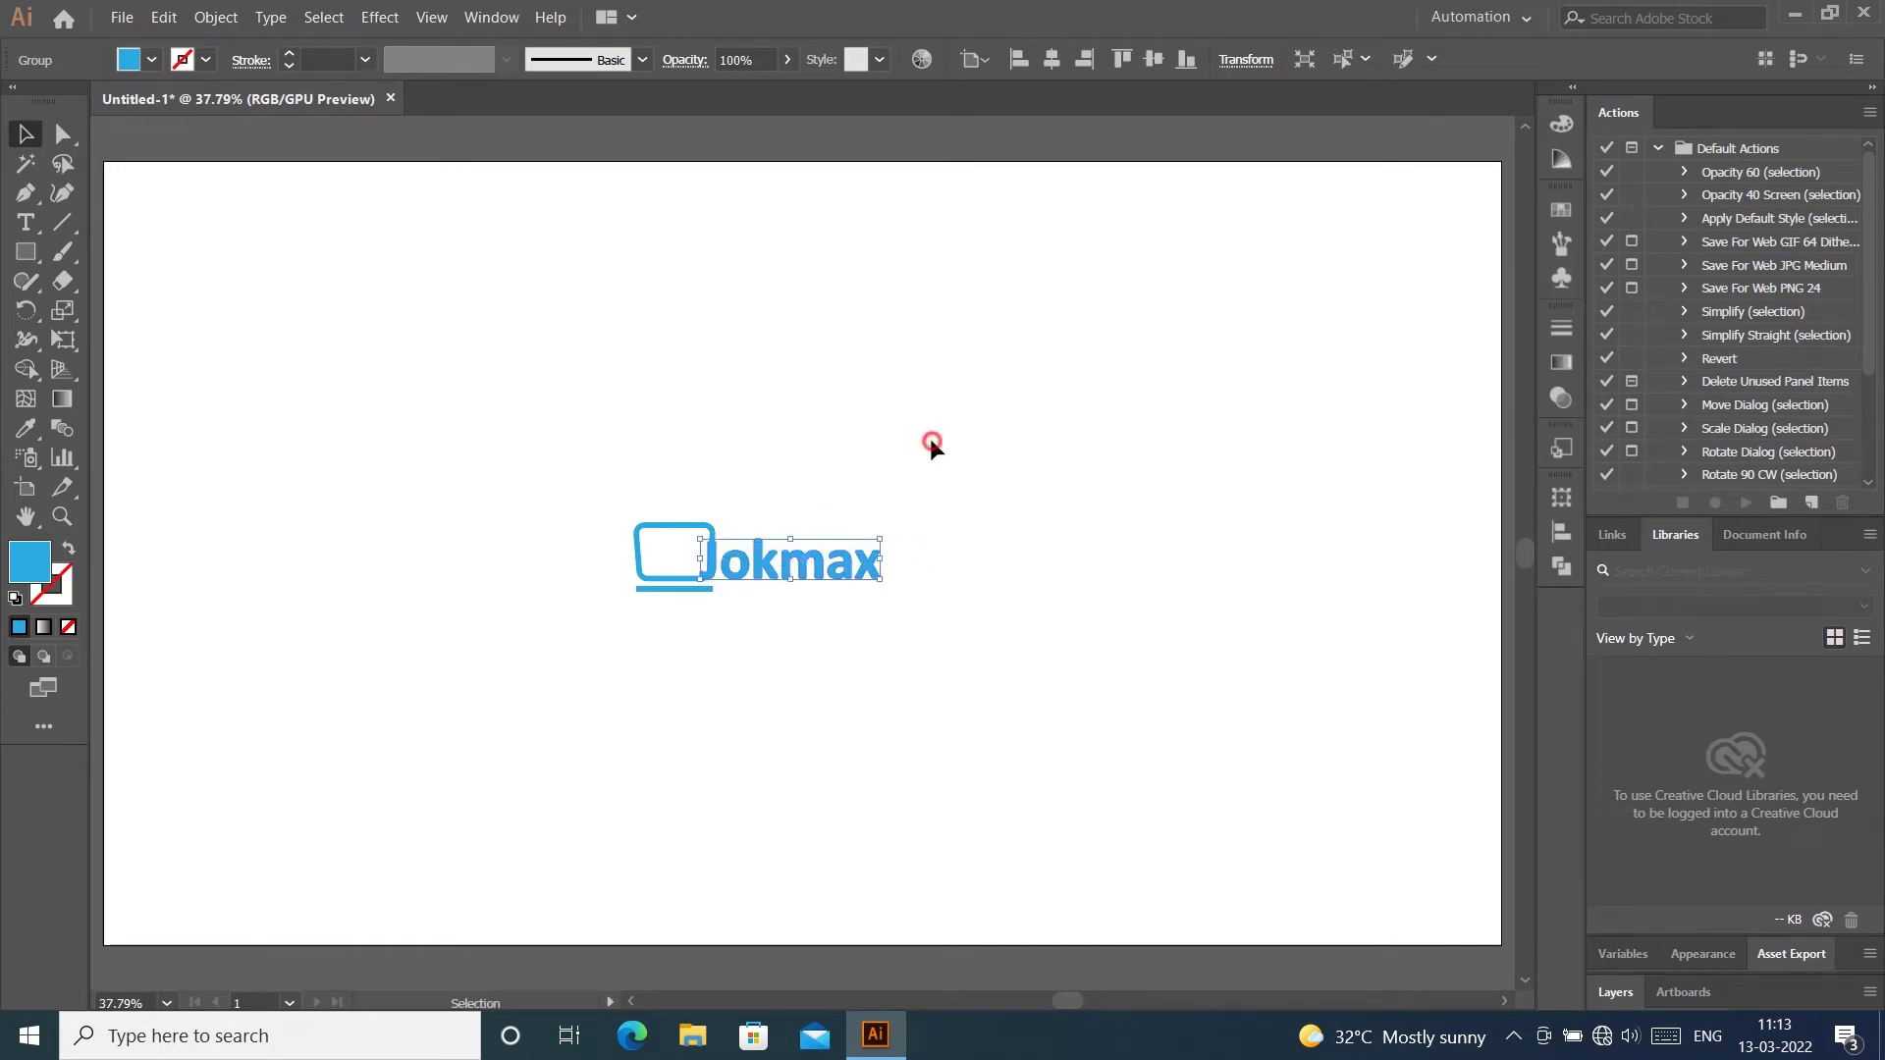
pyautogui.click(929, 438)
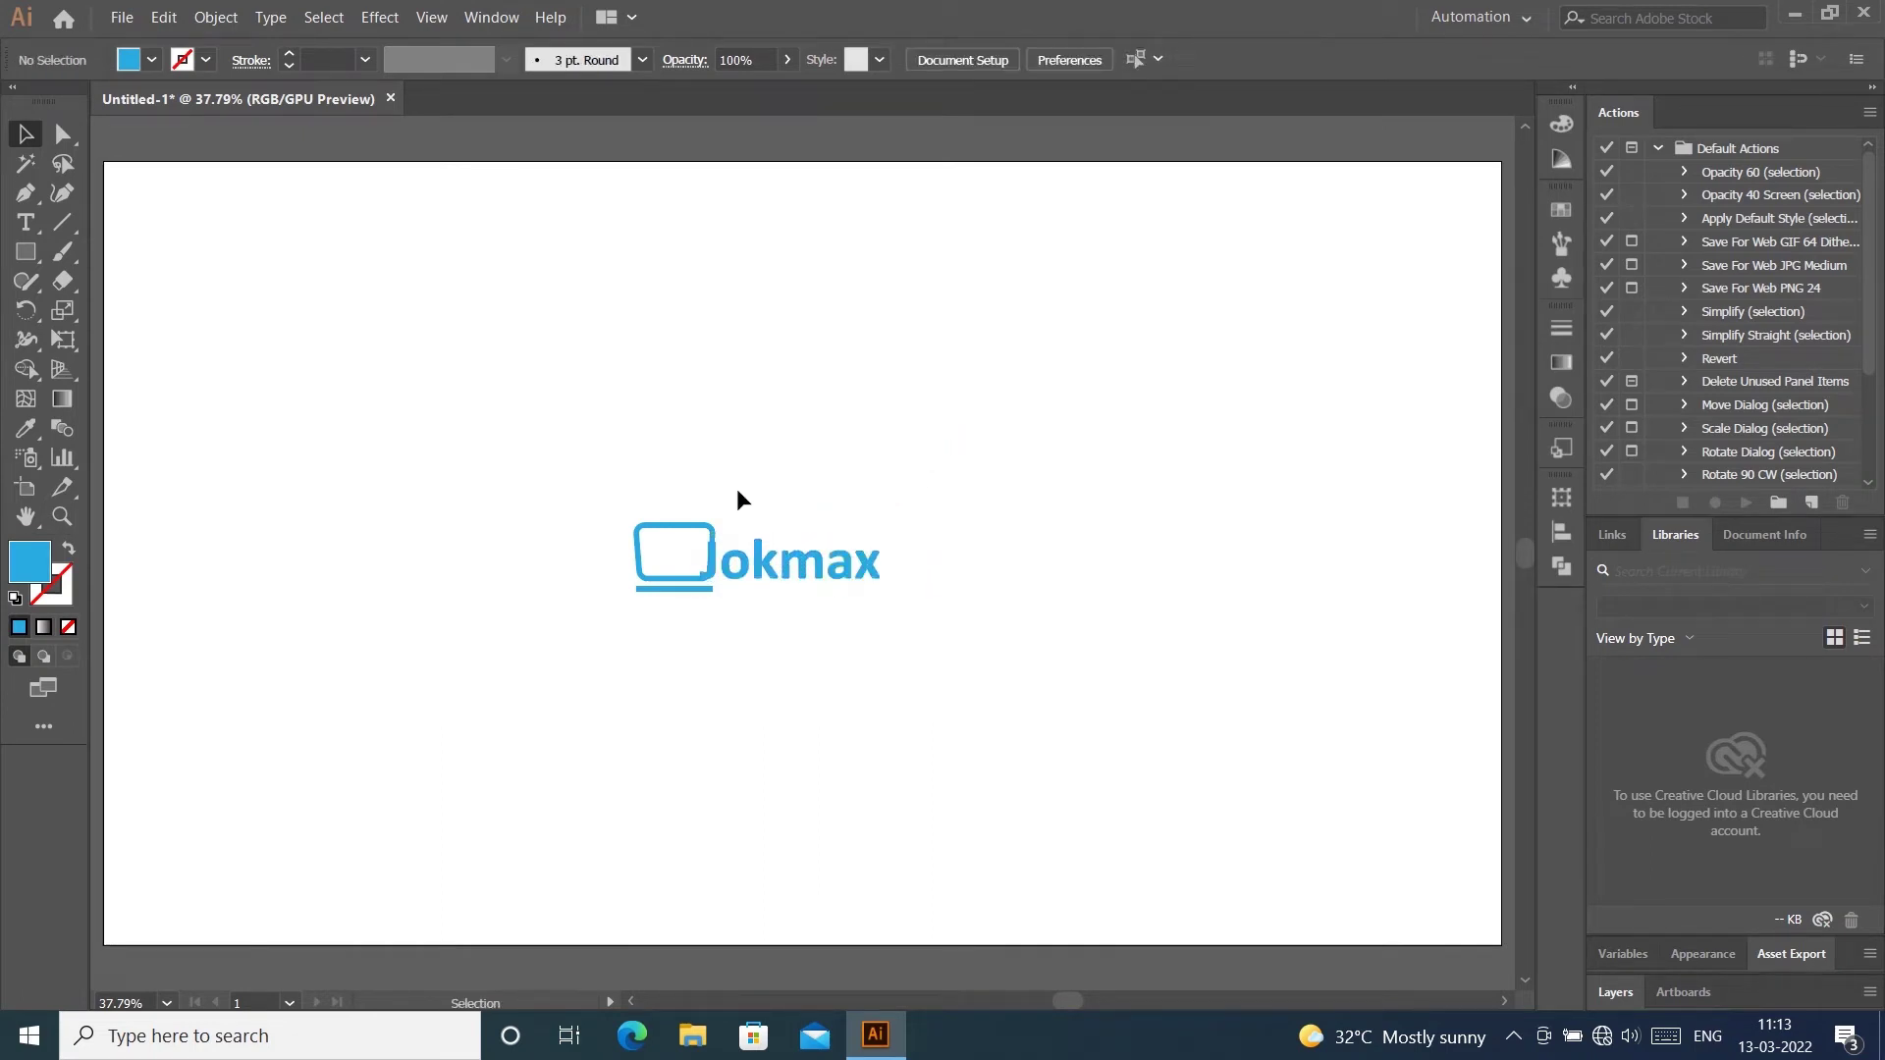
# Use a rectangle over the text with Shape Builder to merge regions and remove the leftover area
pyautogui.keyDown('alt'); pyautogui.scroll(1, 756, 524); pyautogui.keyUp('alt')
pyautogui.click(37, 248)
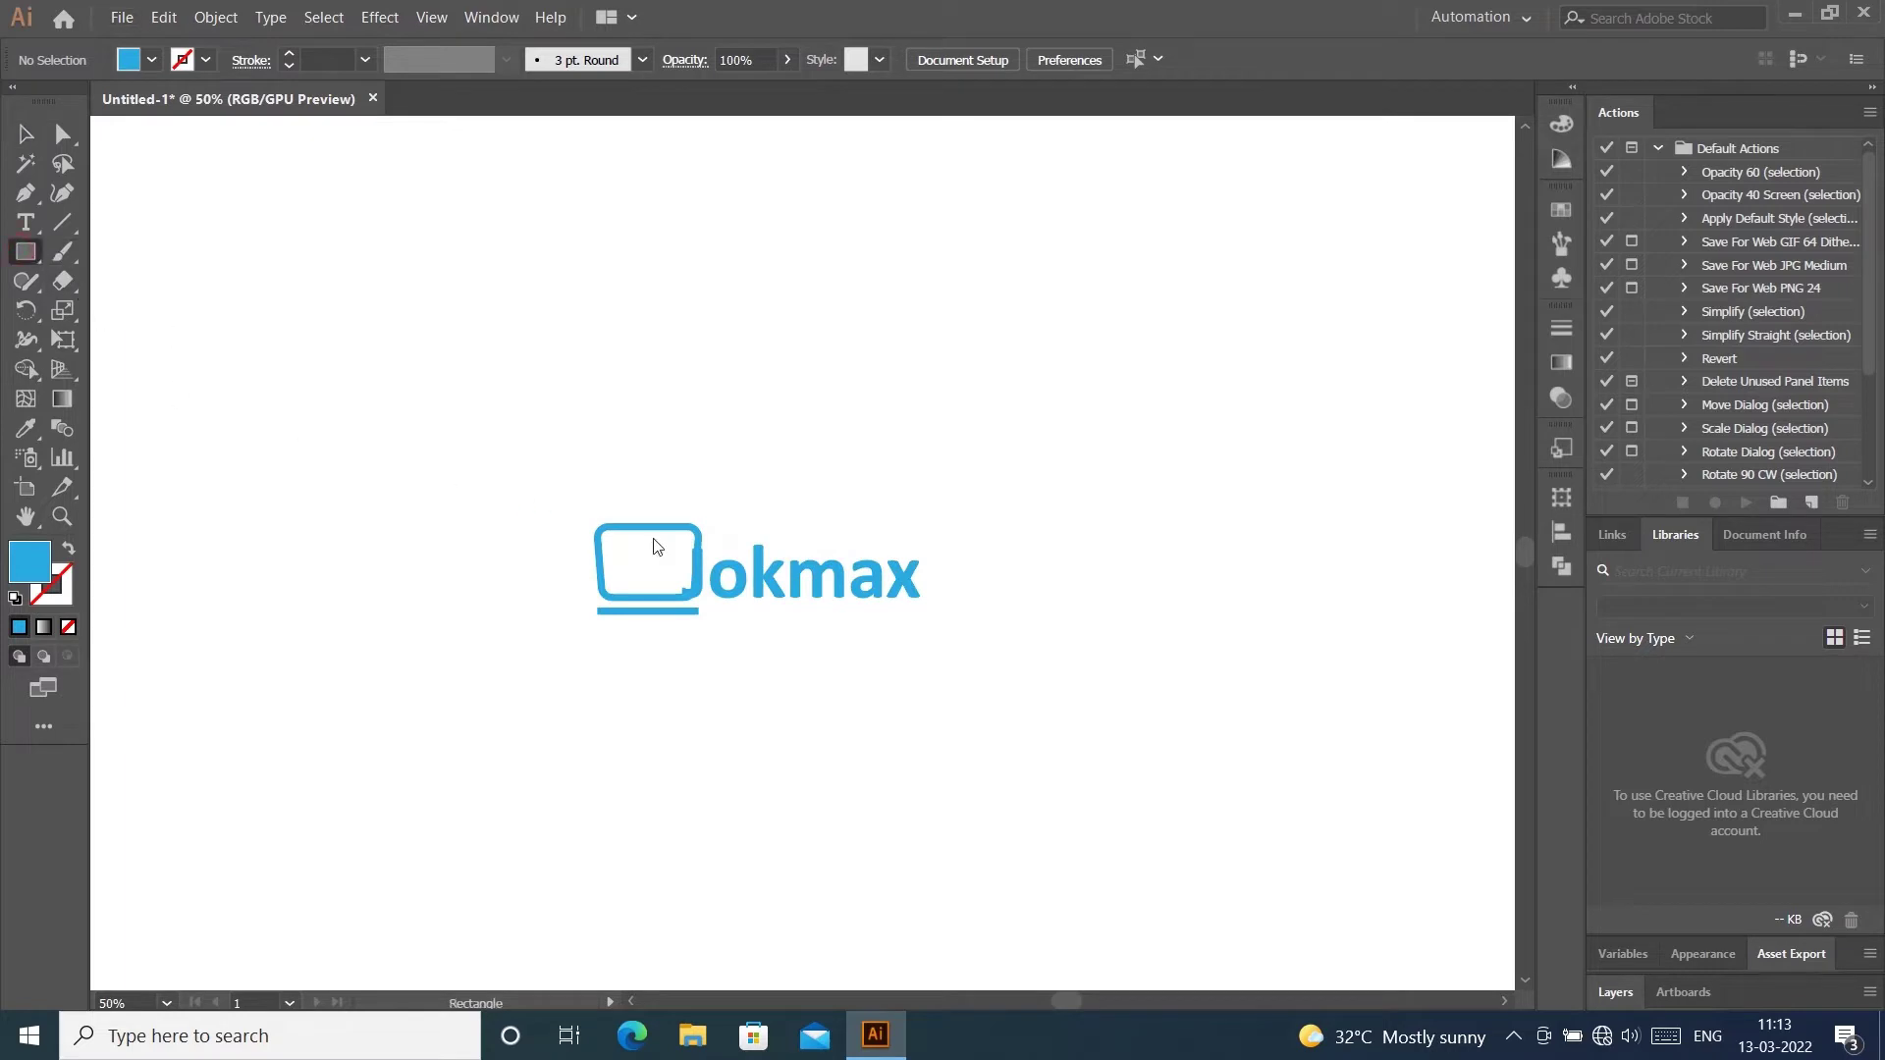
pyautogui.moveTo(669, 545); pyautogui.dragTo(926, 605)
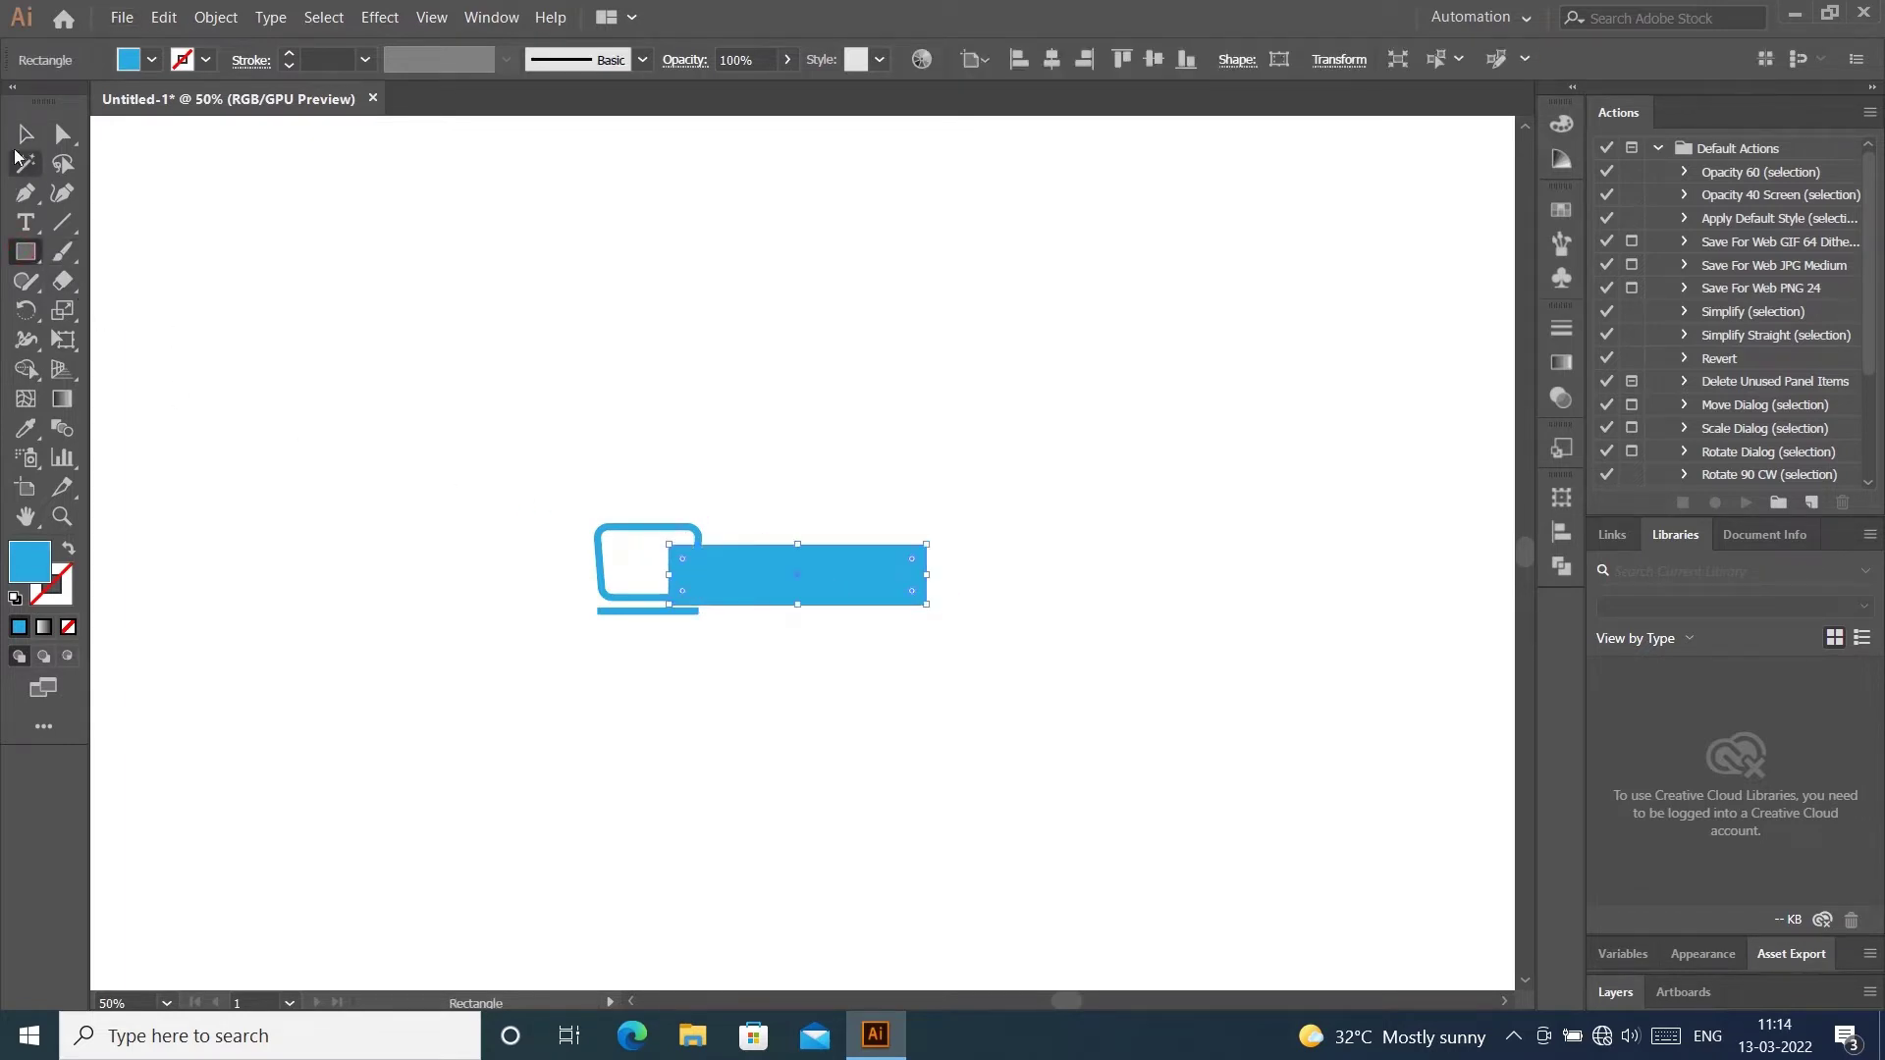
pyautogui.press('v')
pyautogui.keyDown('shift'); pyautogui.click(637, 527); pyautogui.keyUp('shift')
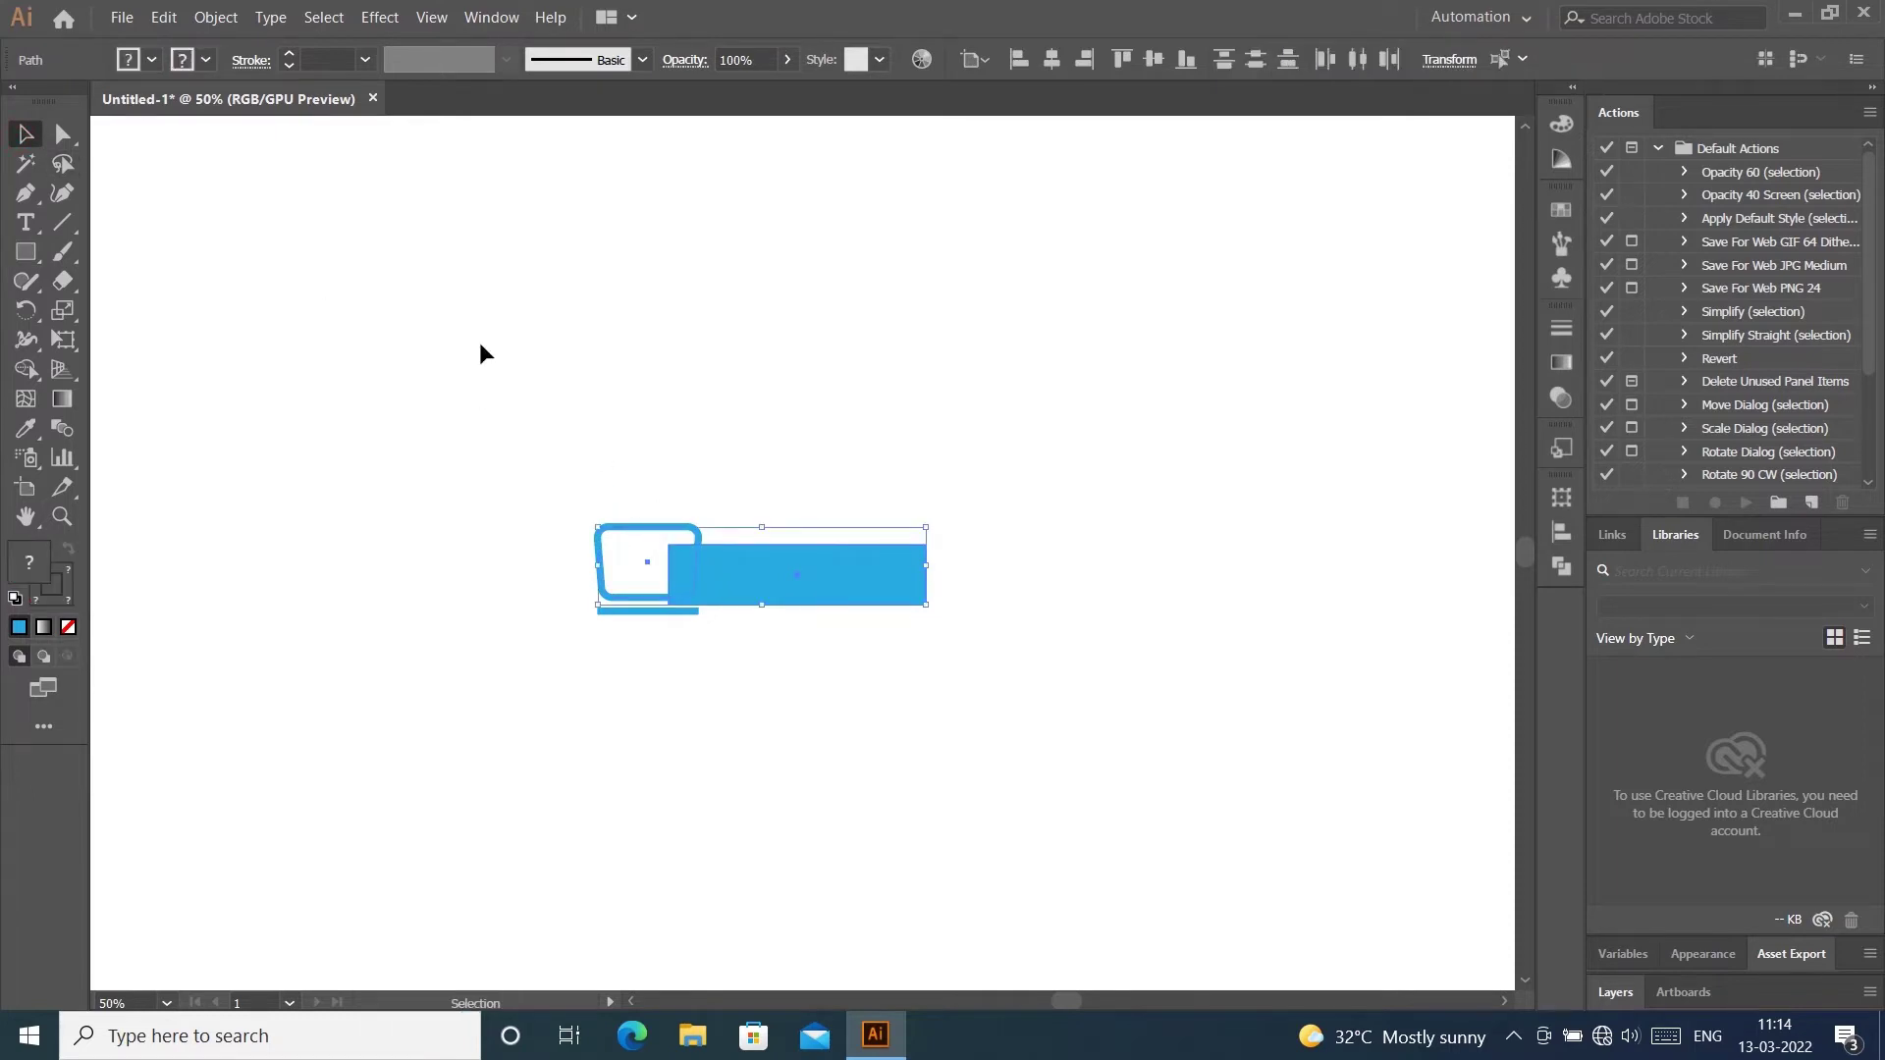
pyautogui.click(31, 376)
pyautogui.moveTo(1111, 568); pyautogui.dragTo(741, 558)
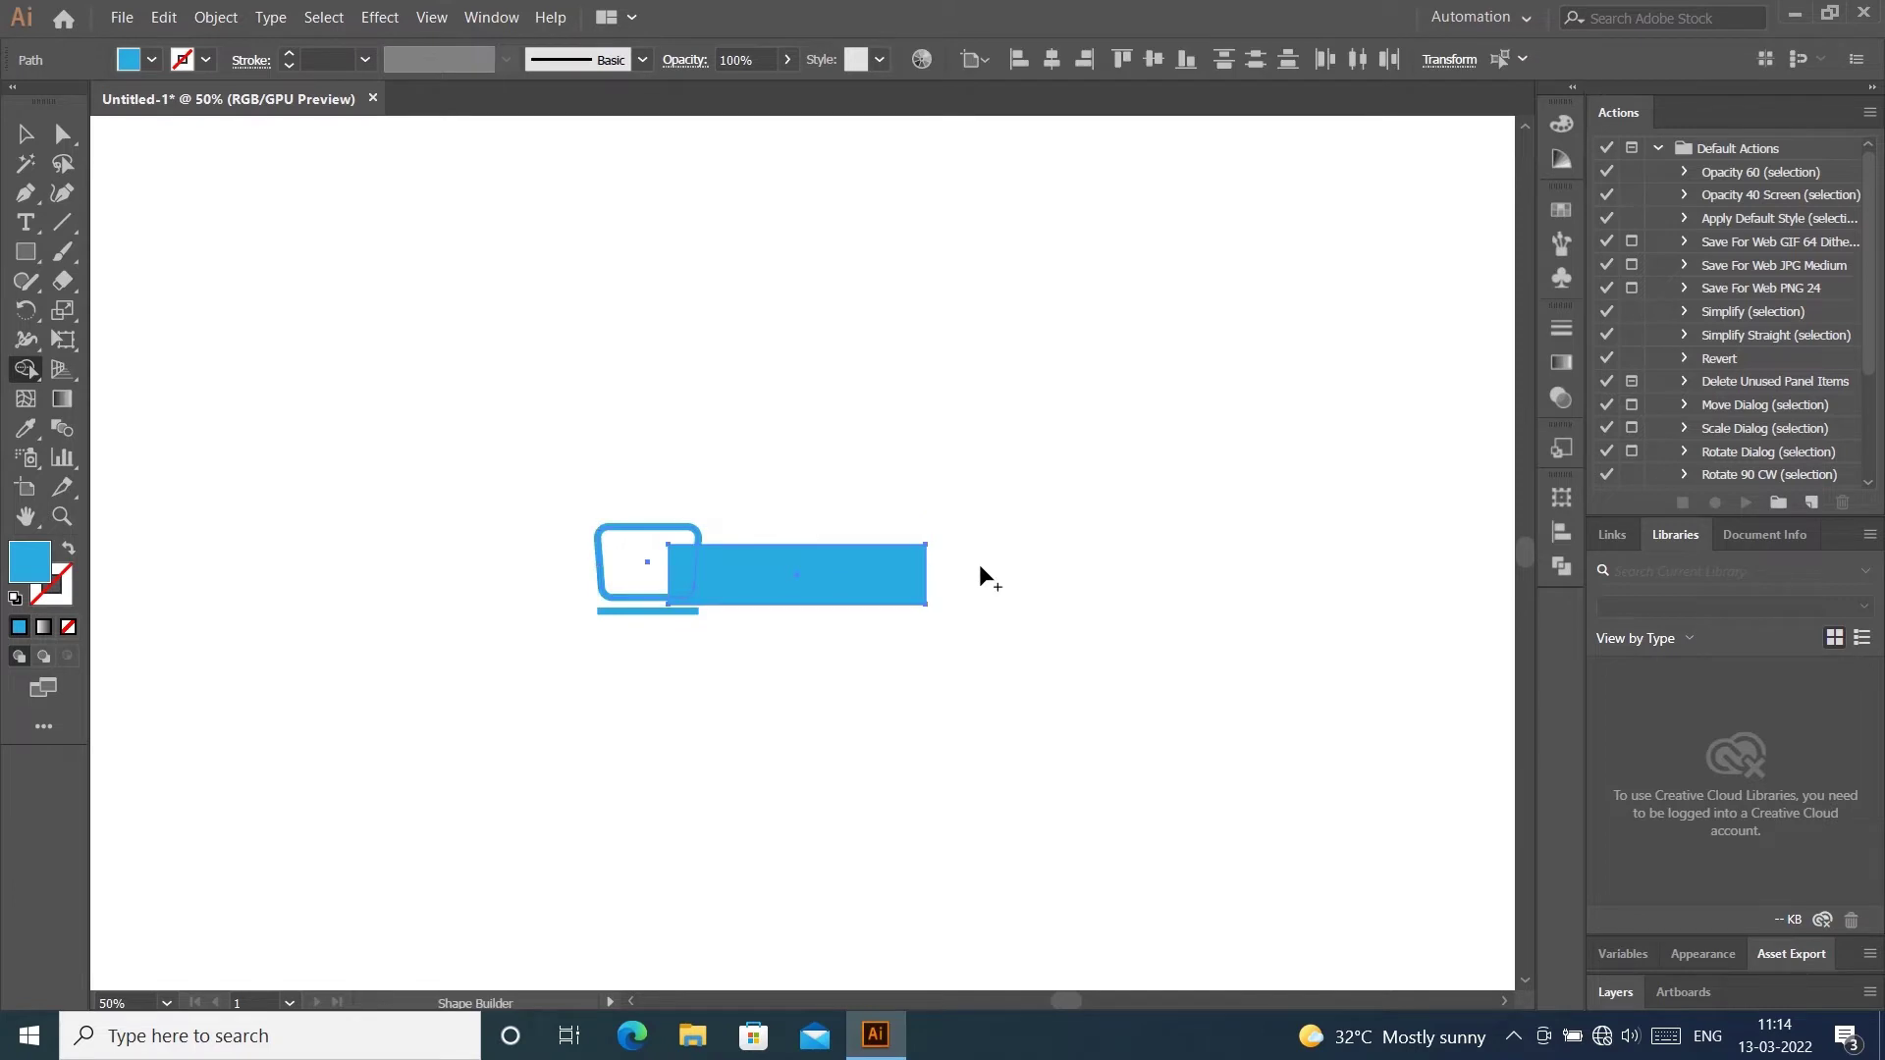
pyautogui.moveTo(982, 581); pyautogui.dragTo(692, 582)
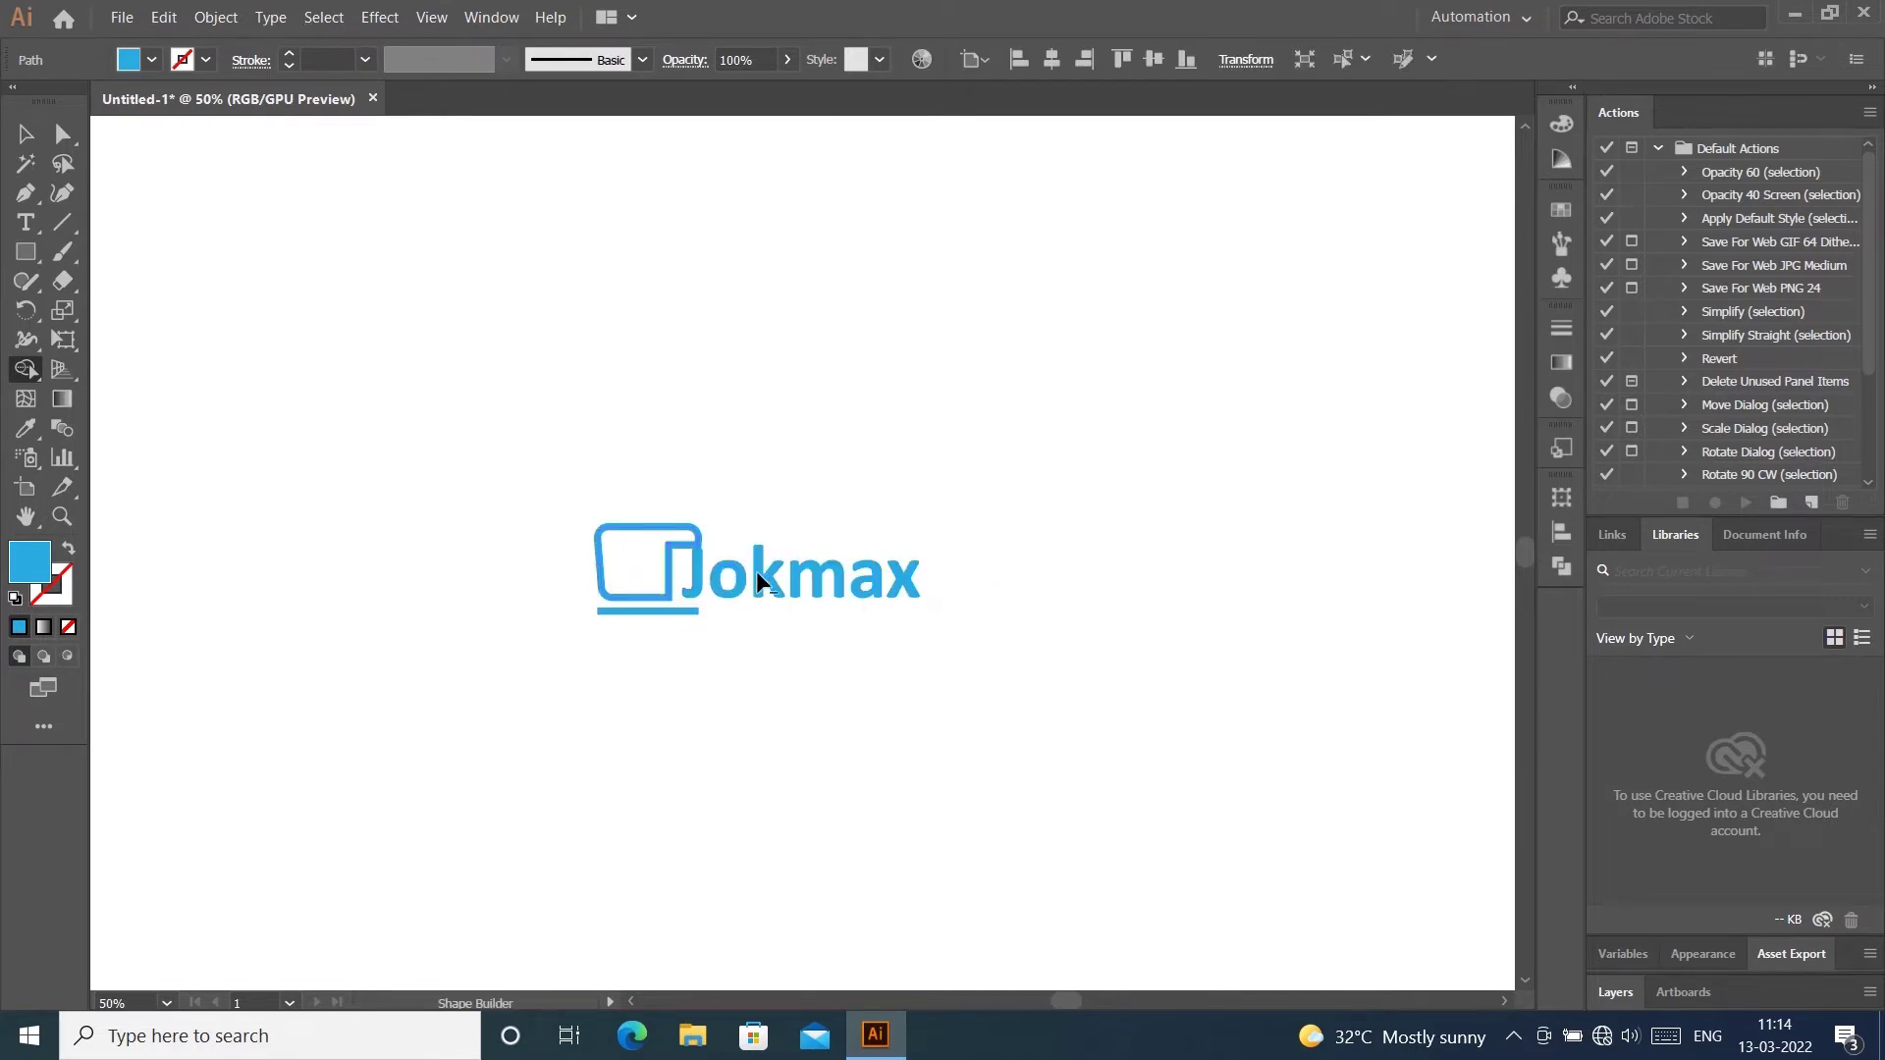
pyautogui.click(27, 134)
# Inspect the J path anchors and adjust stroke options for the laptop outline and base line
pyautogui.click(669, 555)
pyautogui.click(61, 134)
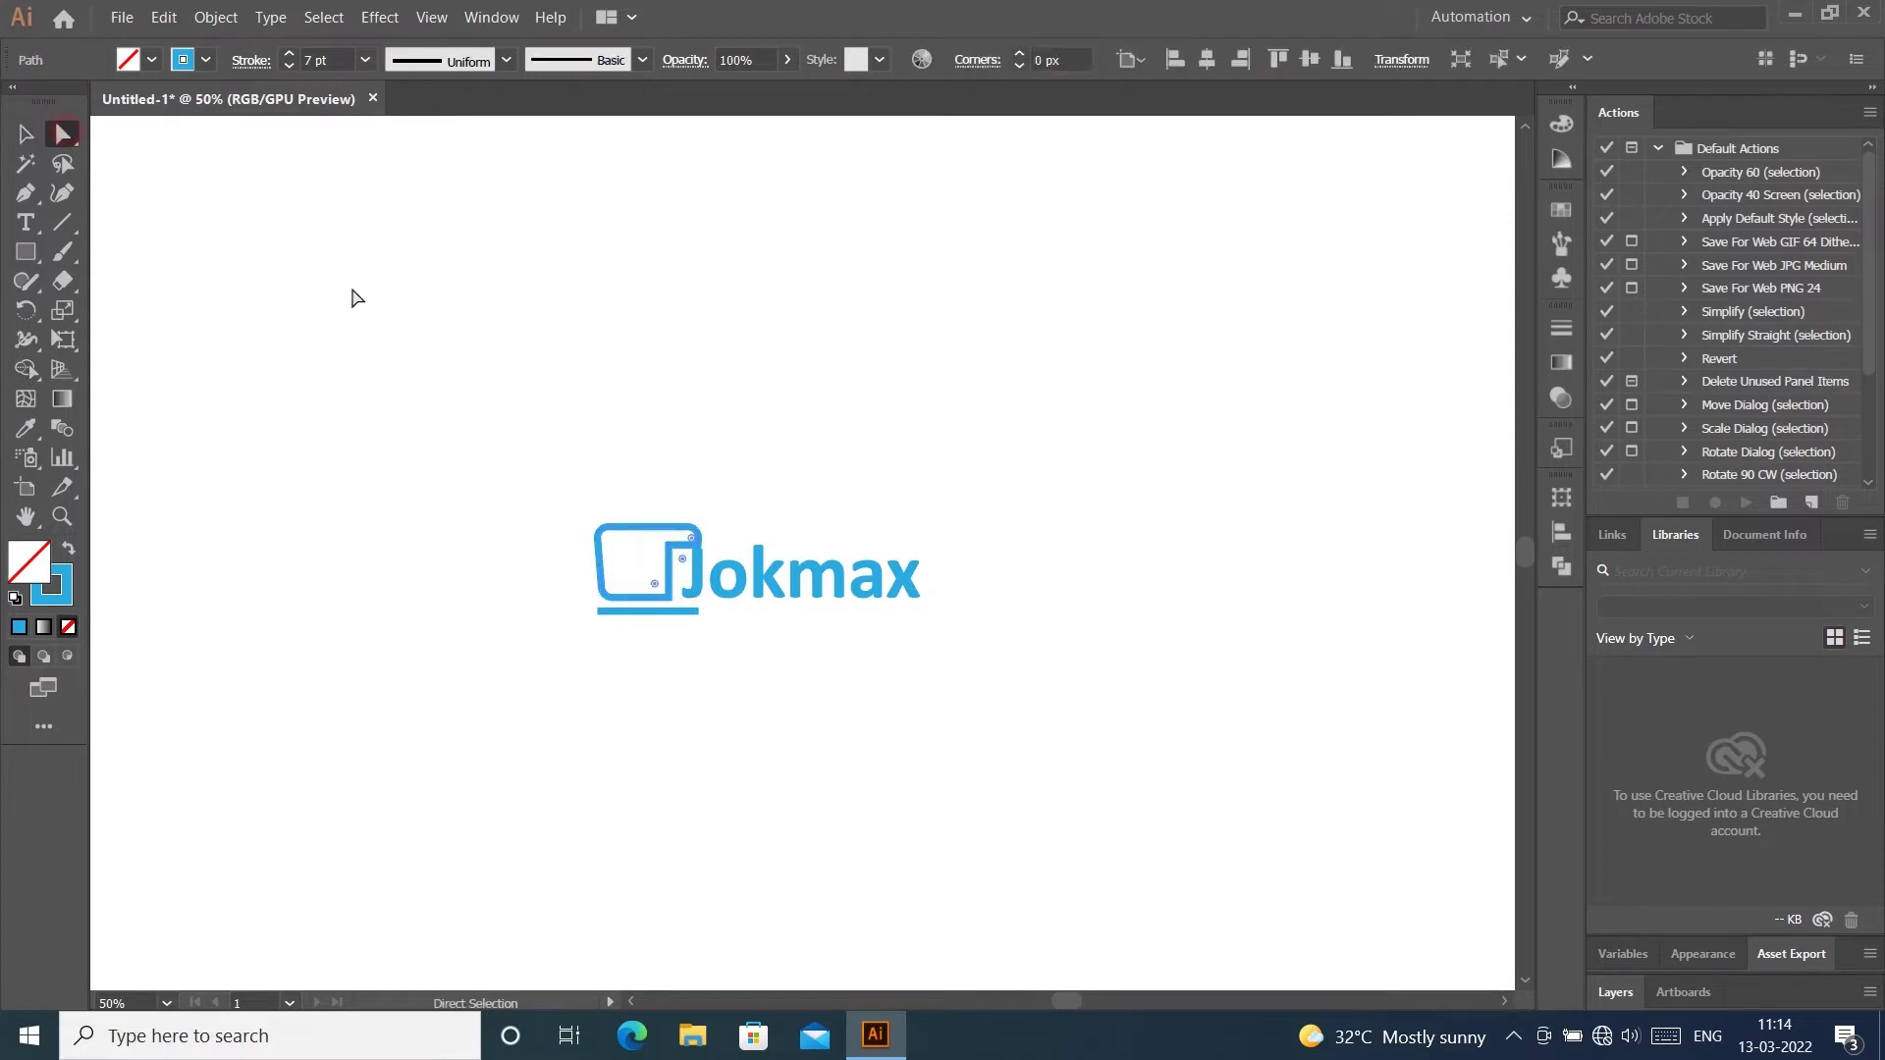
pyautogui.click(668, 557)
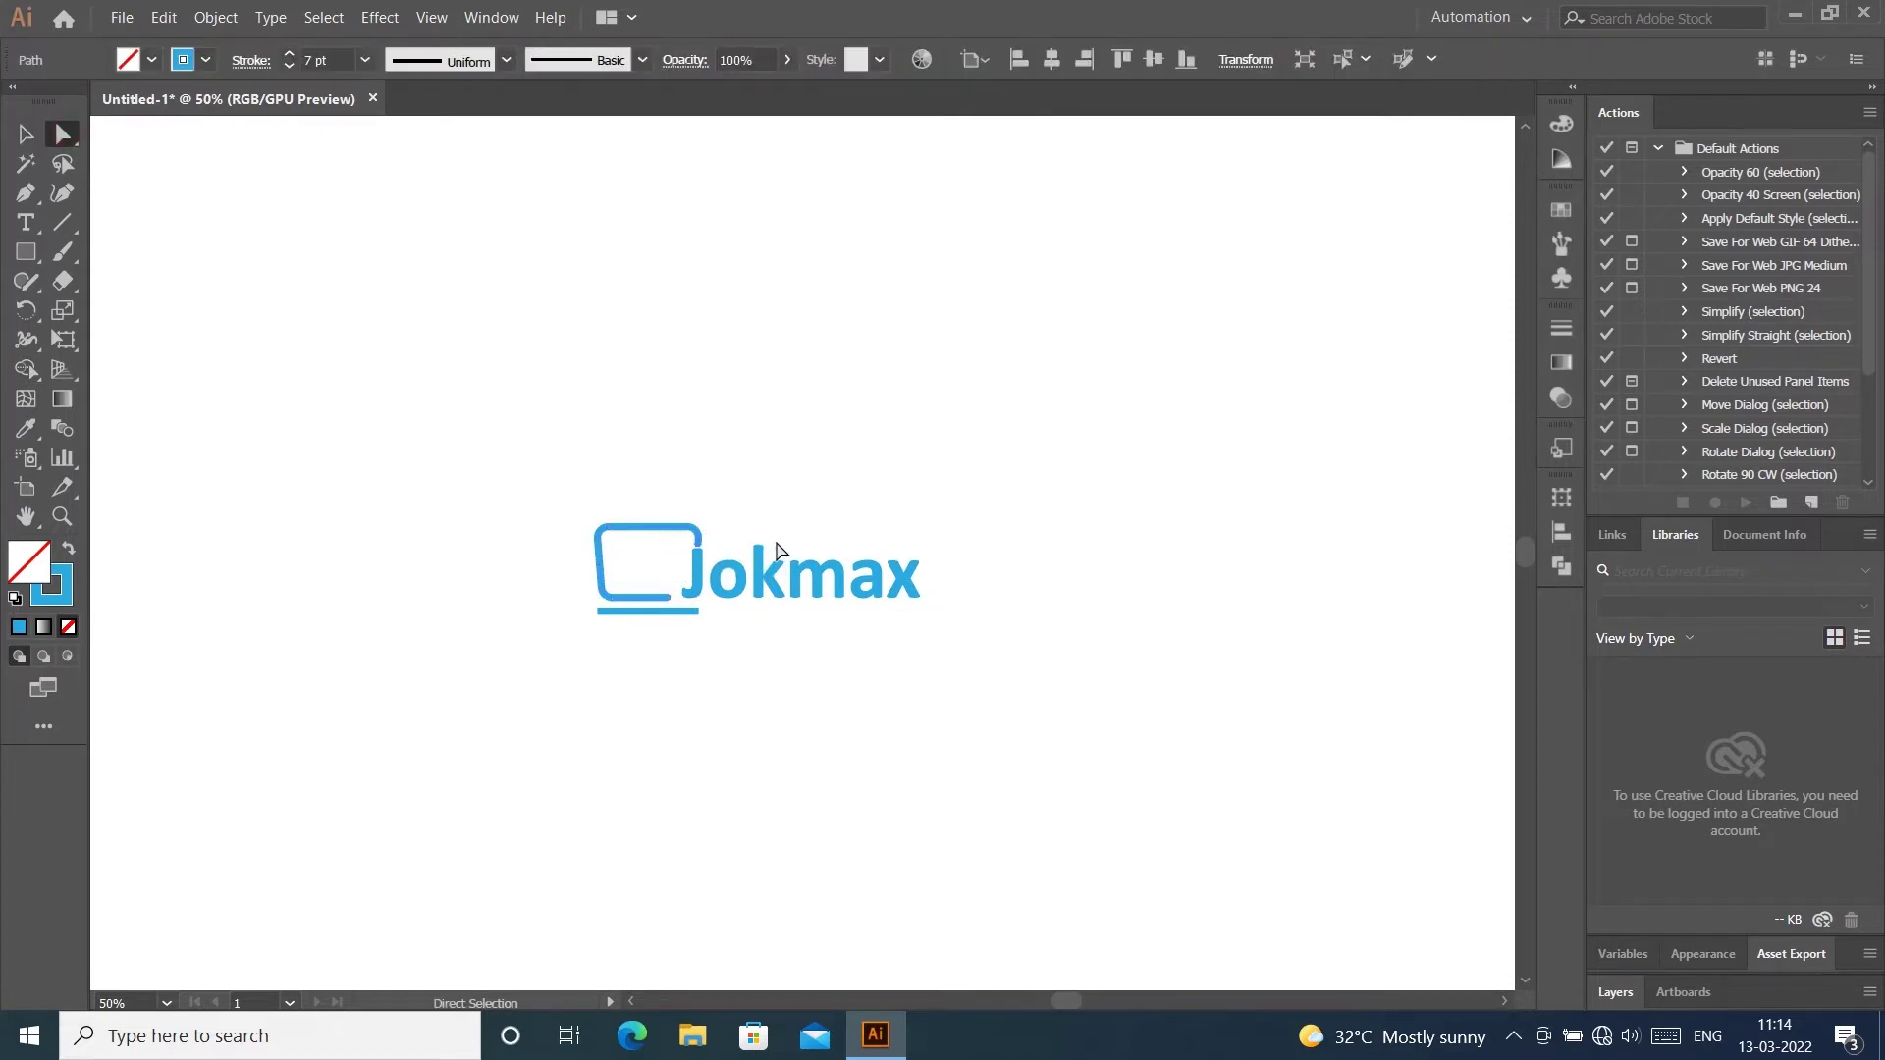
pyautogui.click(837, 359)
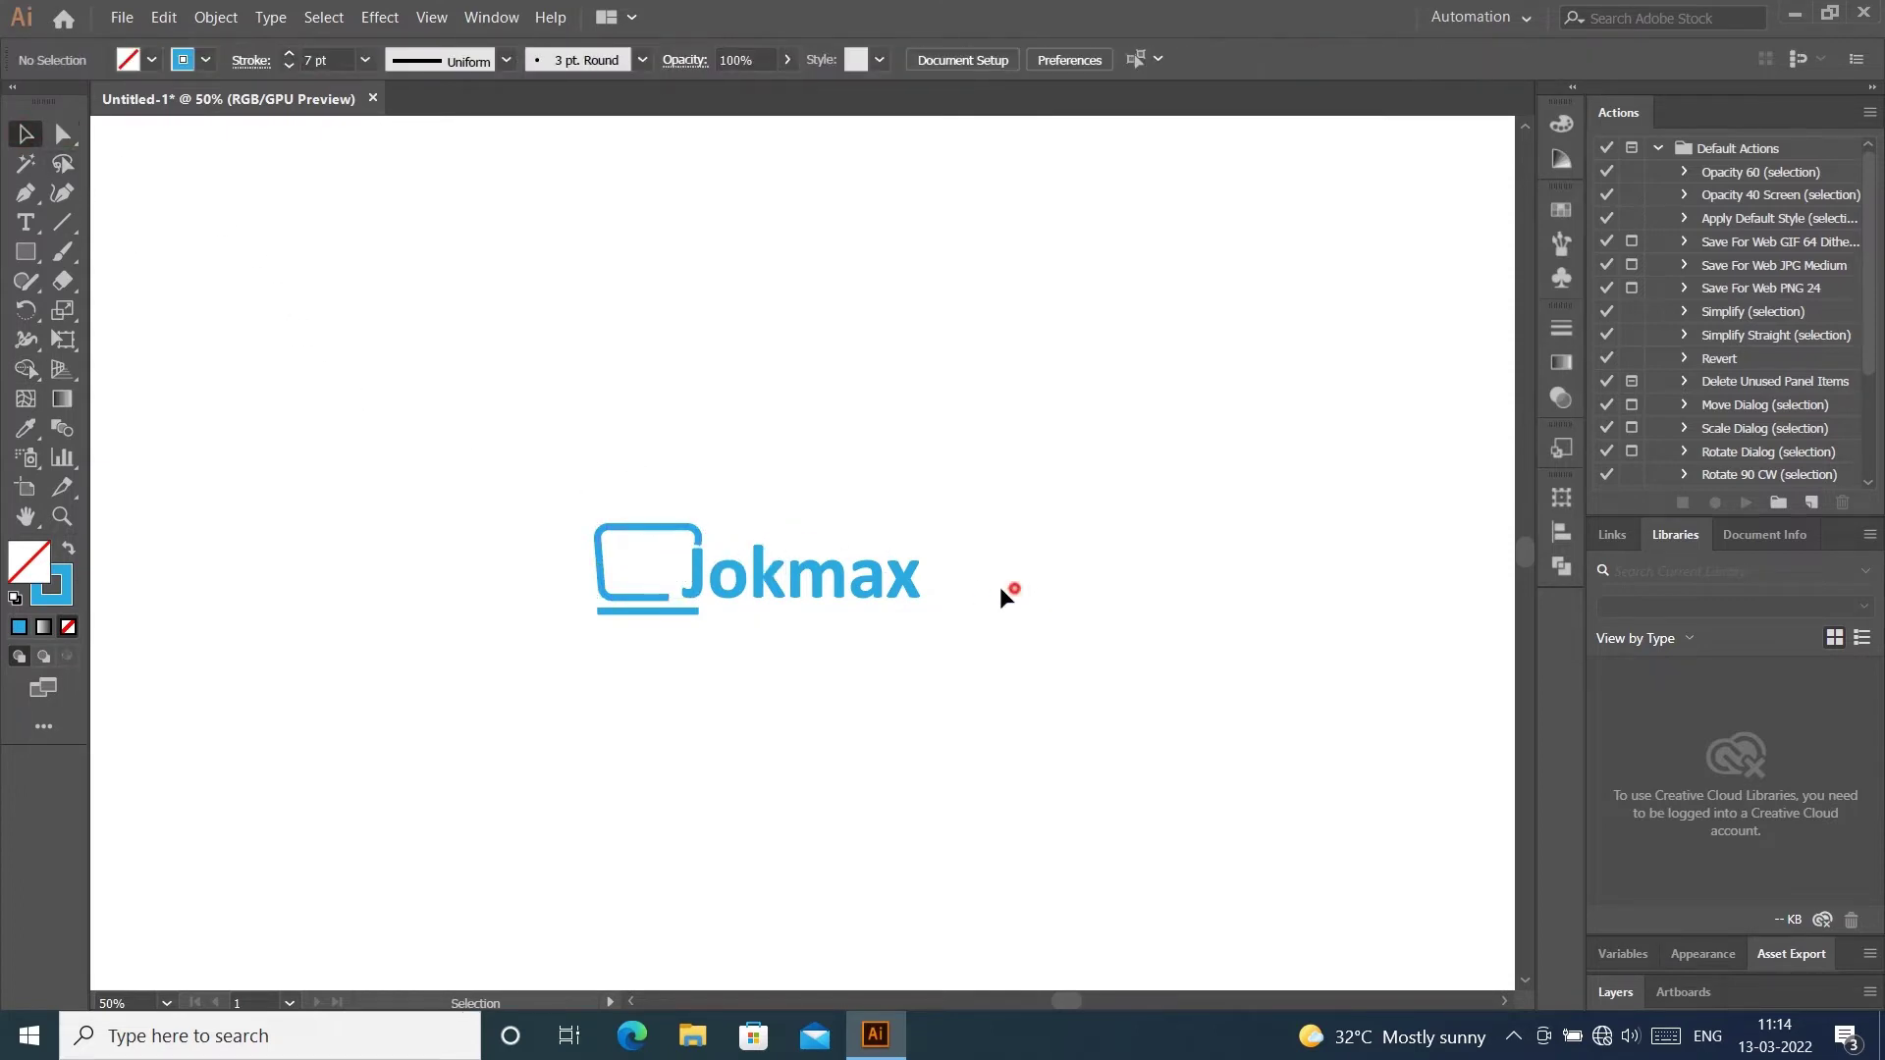
pyautogui.click(916, 589)
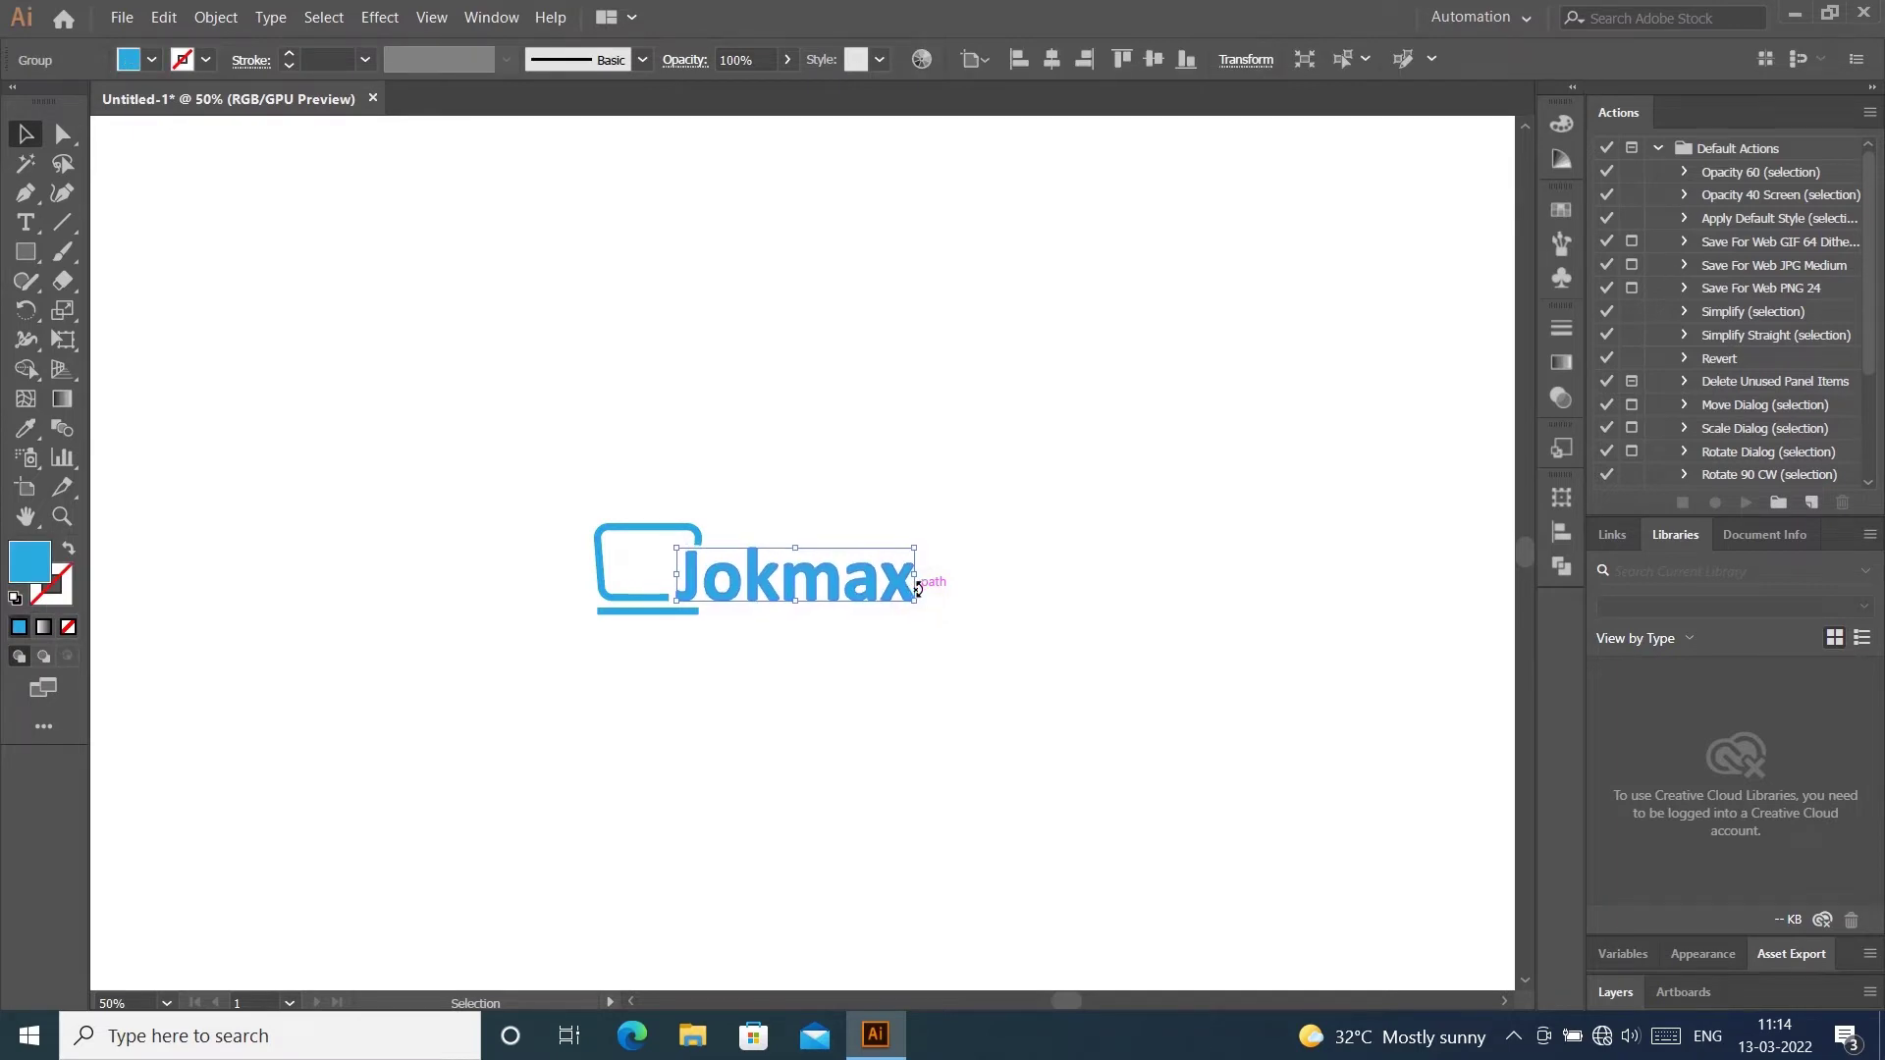
pyautogui.click(653, 604)
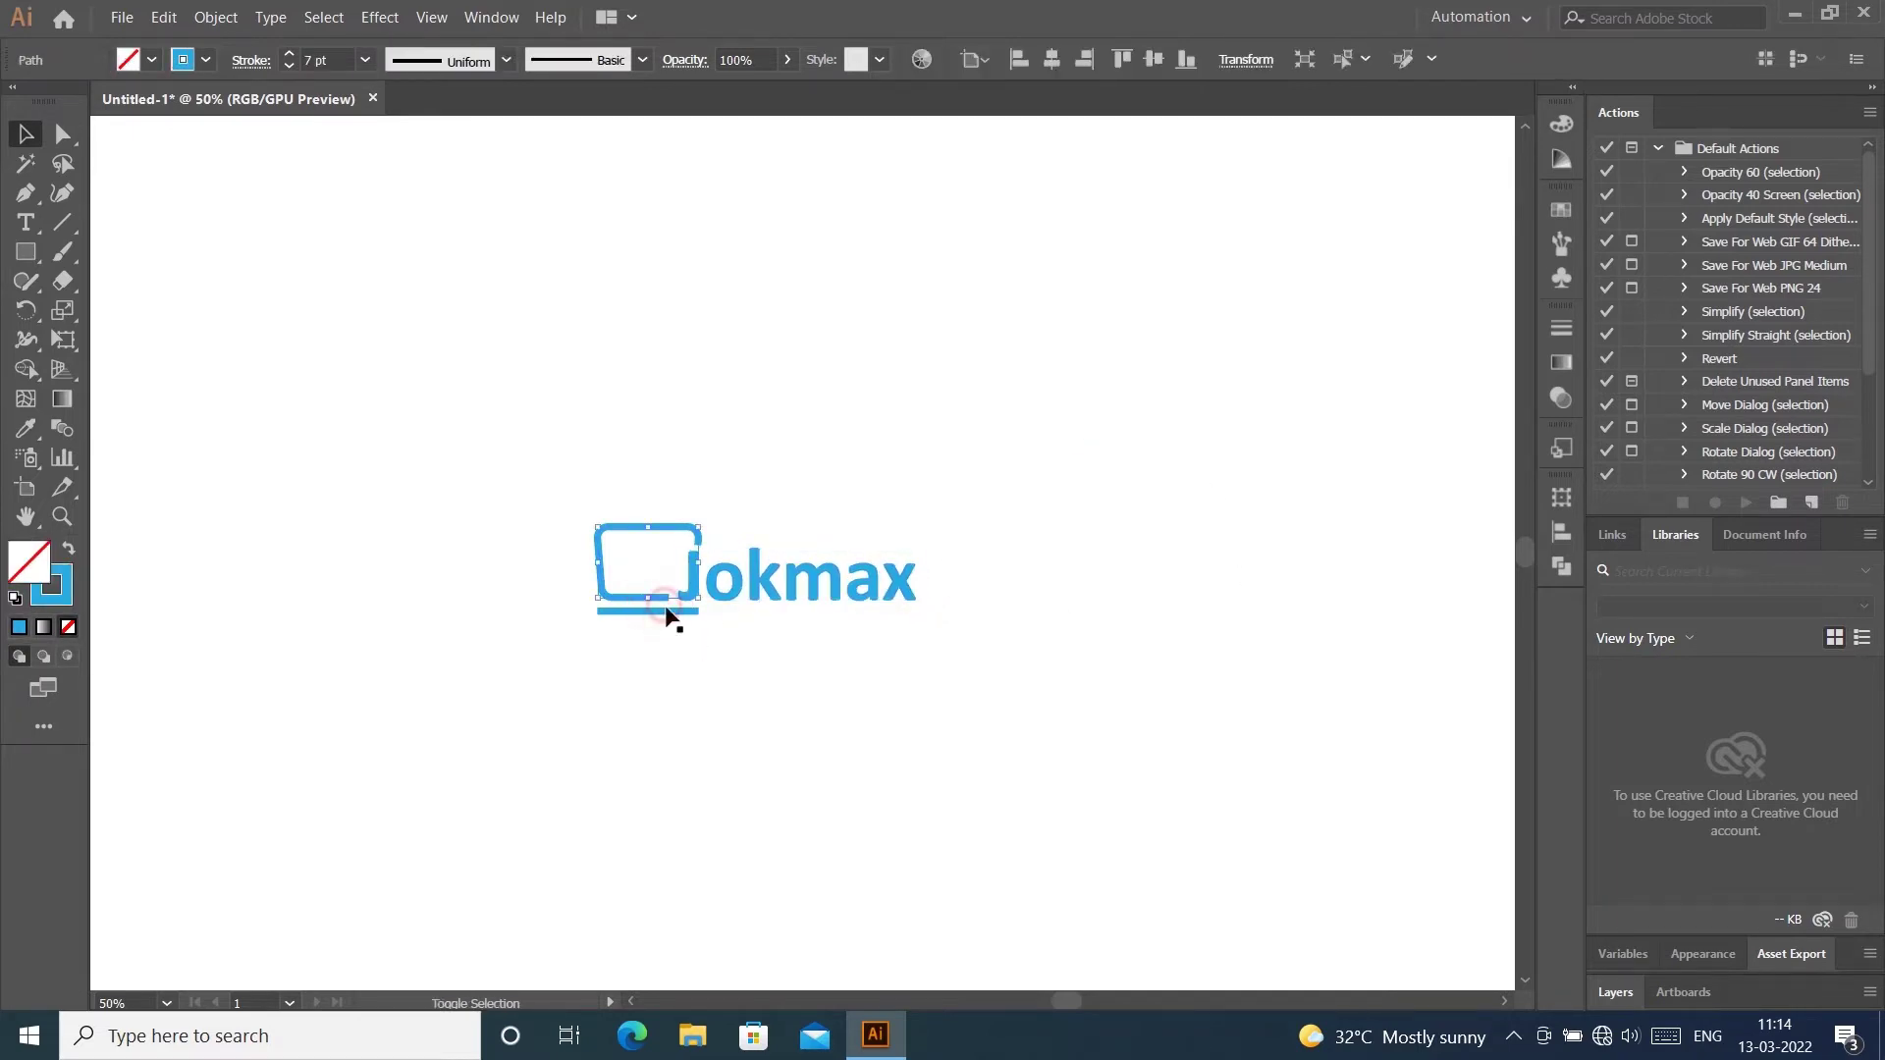
pyautogui.keyDown('shift'); pyautogui.click(674, 610); pyautogui.keyUp('shift')
pyautogui.click(205, 58)
pyautogui.click(817, 239)
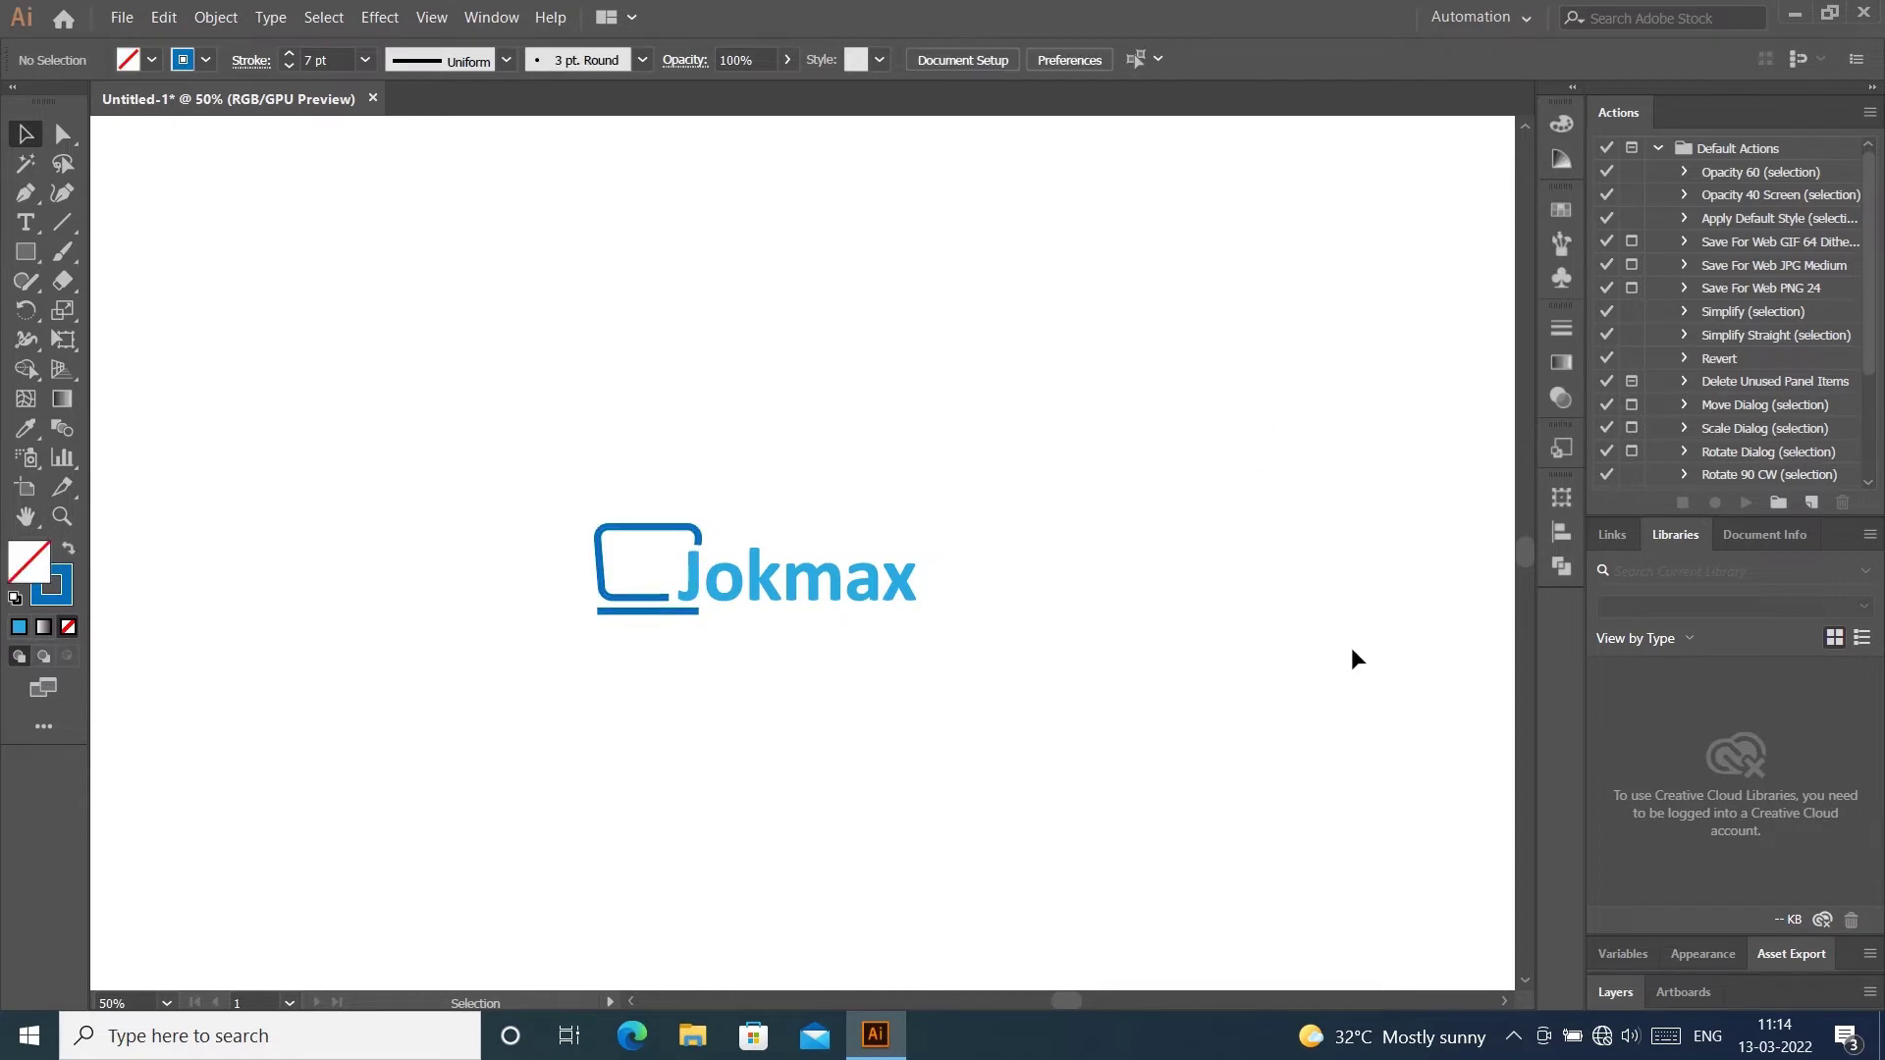
pyautogui.click(823, 588)
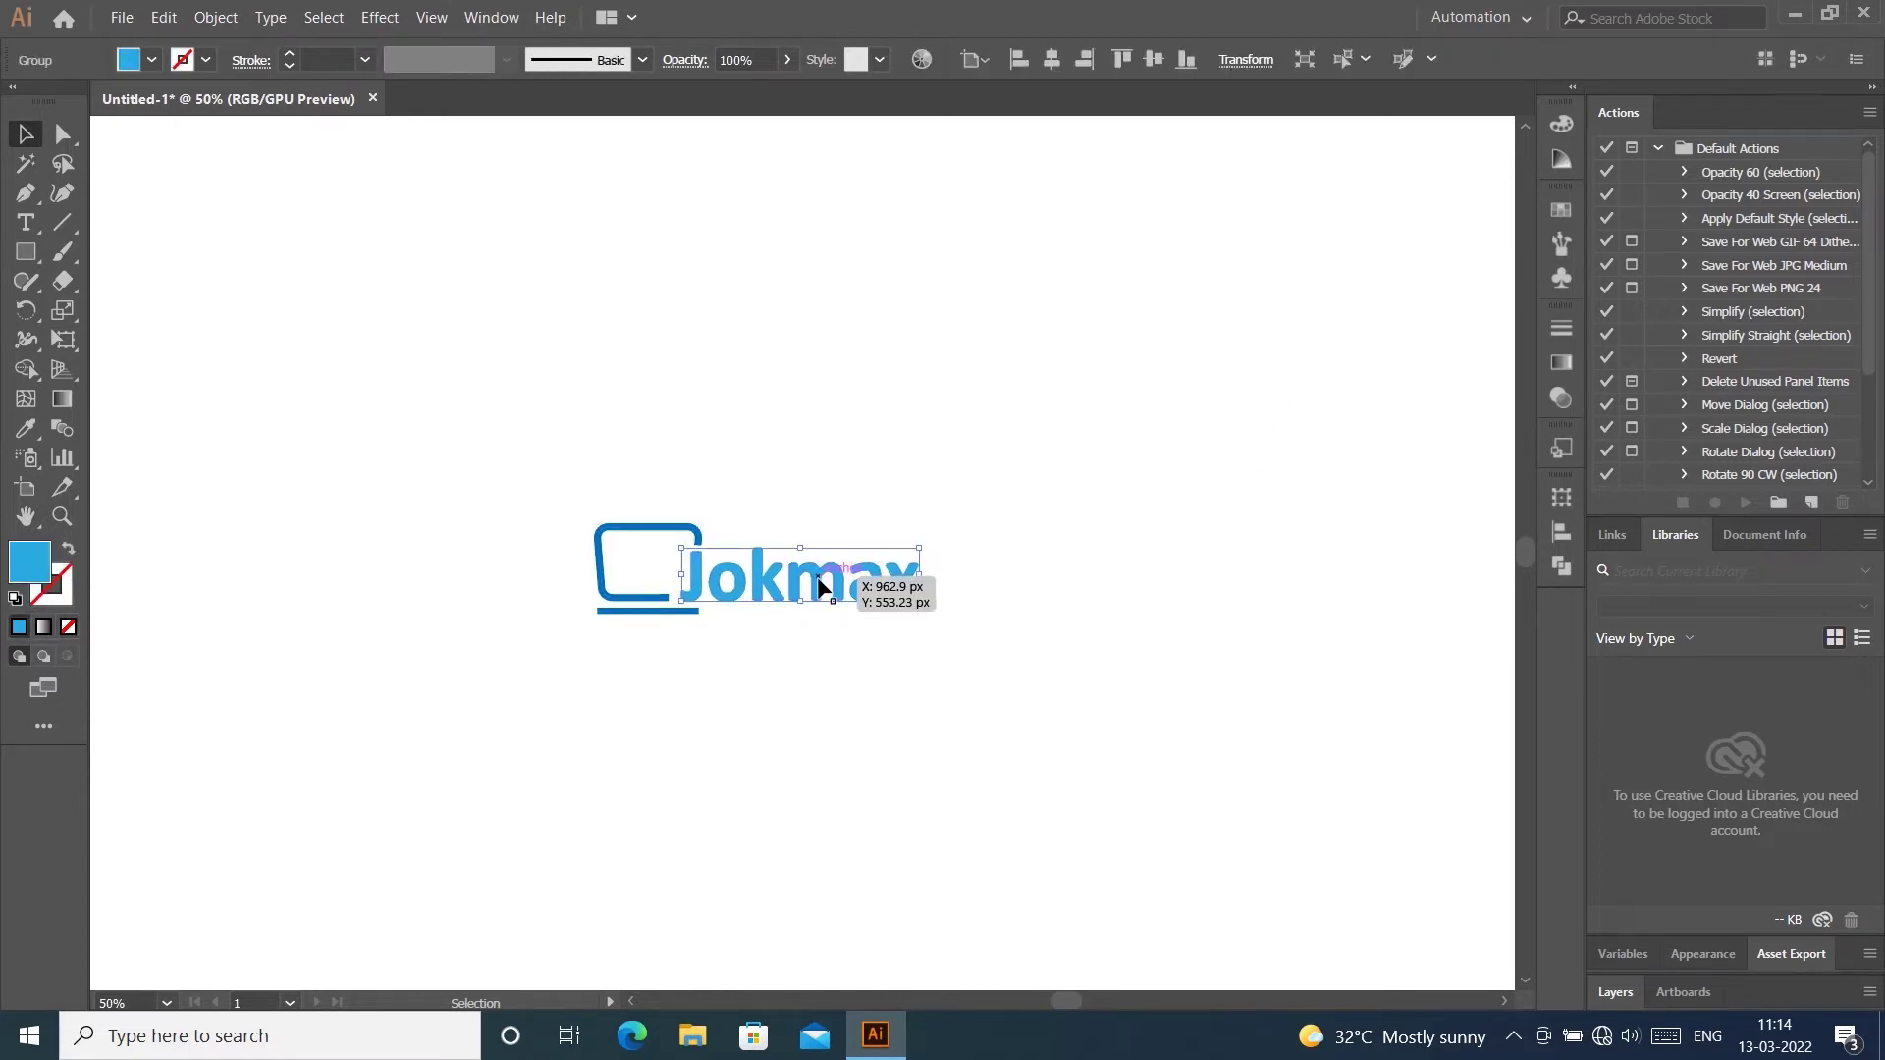
# Zoom in on the laptop icon outline and select its anchor
pyautogui.click(882, 486)
pyautogui.click(701, 527)
pyautogui.press('a')
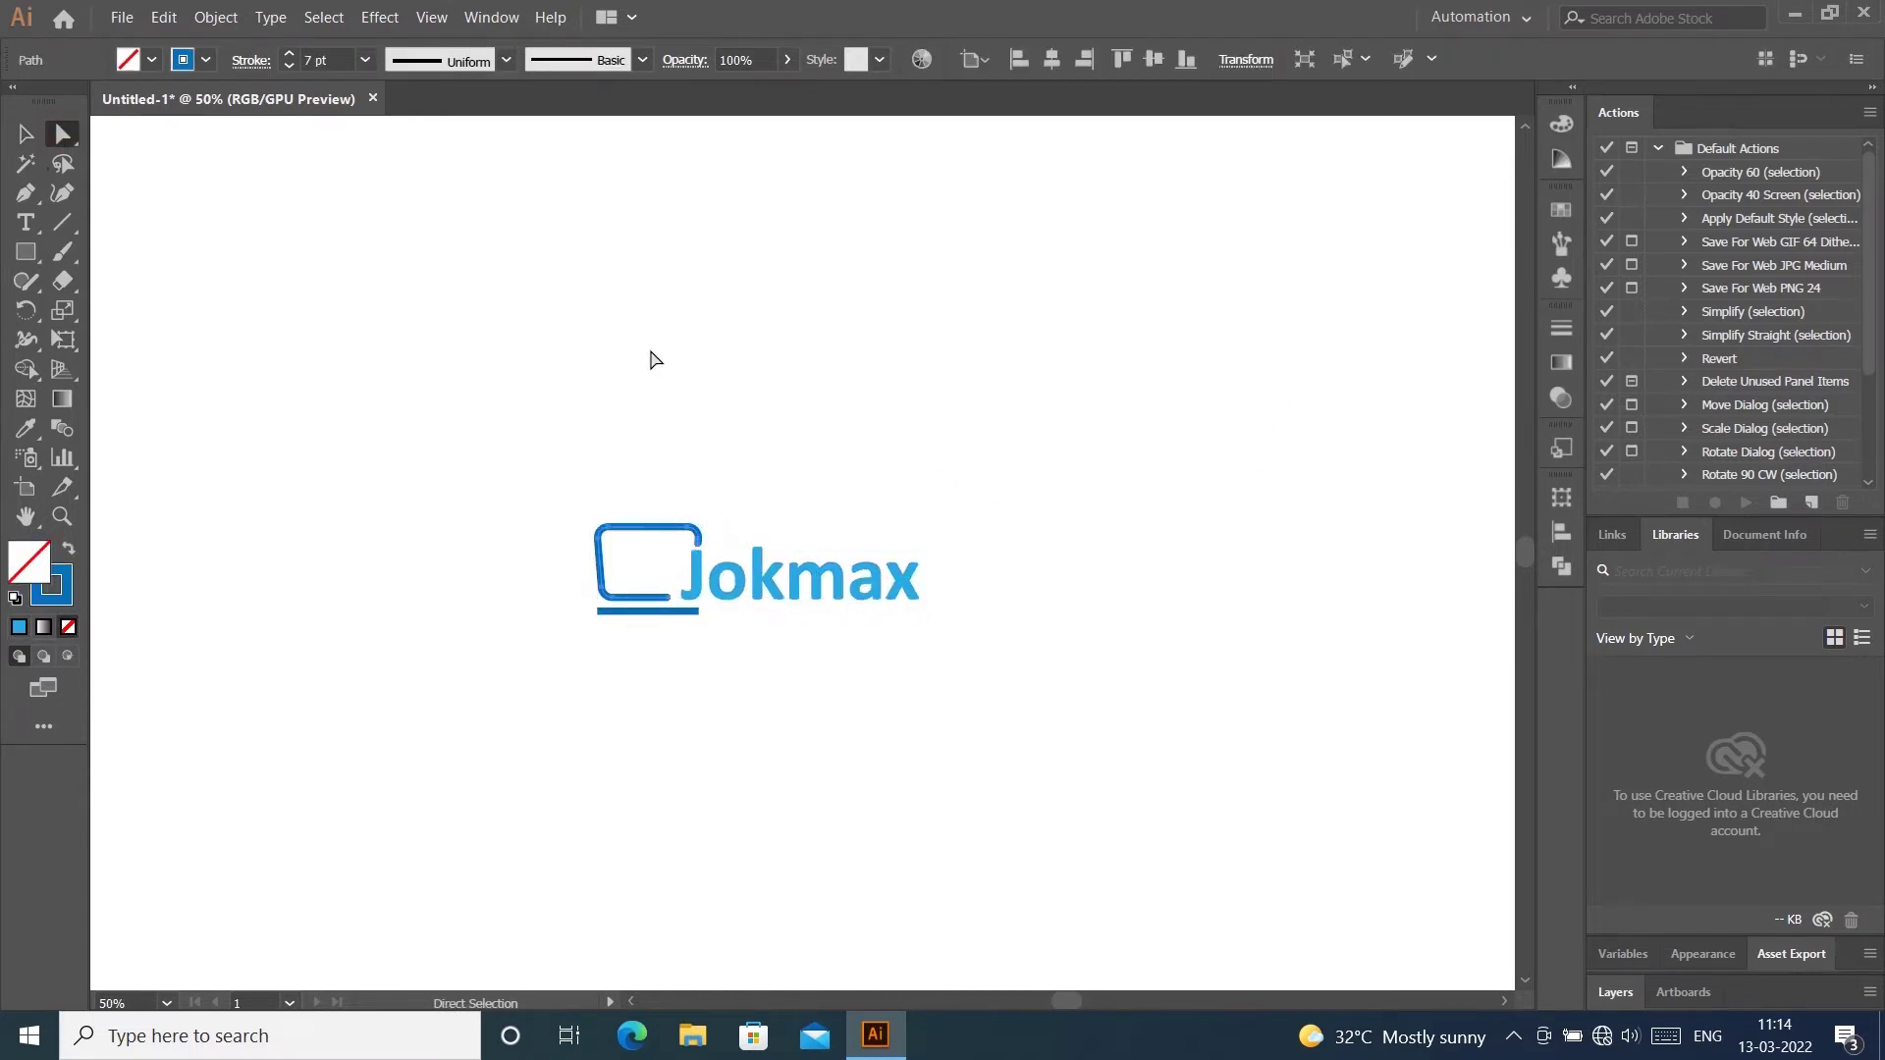
pyautogui.hotkey('ctrl', '+')
pyautogui.hotkey('ctrl', '+')
pyautogui.hotkey('ctrl', '+')
pyautogui.click(673, 501)
pyautogui.press('v')
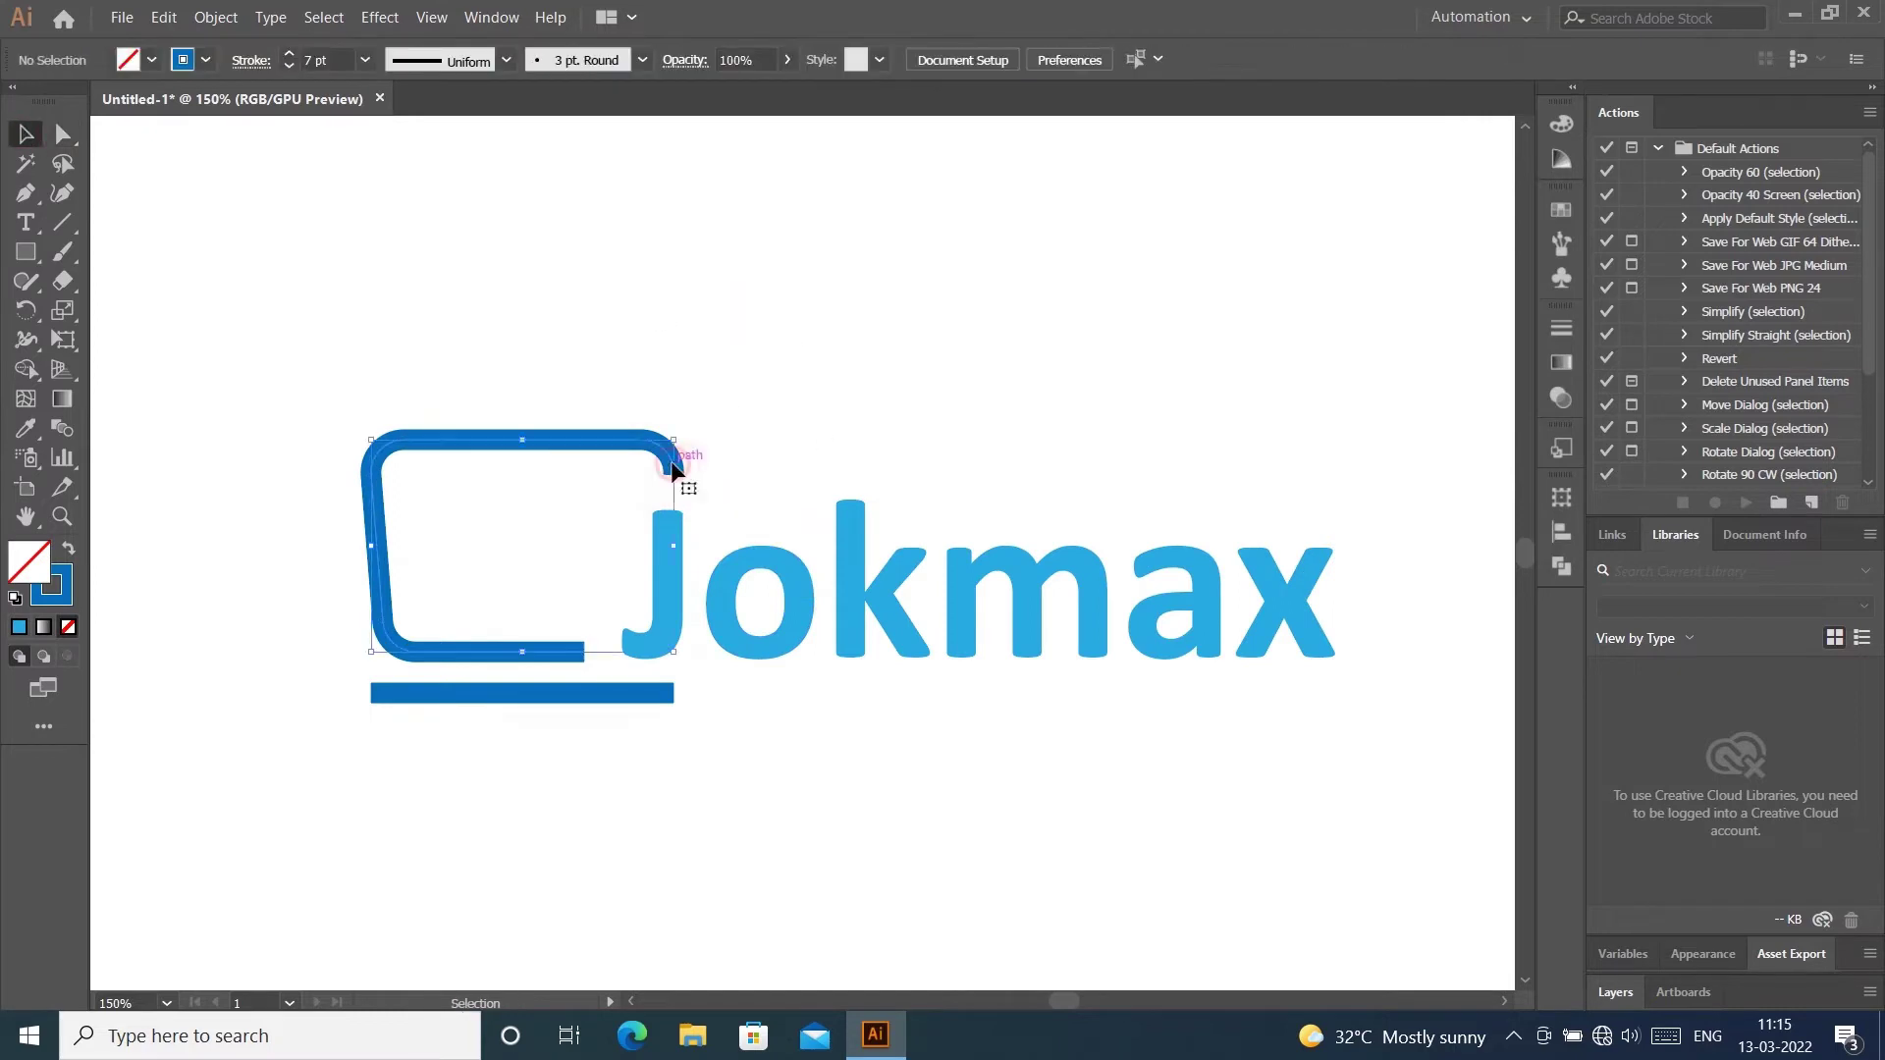
# Give the laptop outline and bottom bar Round Cap stroke ends, then fit the artboard in view
pyautogui.click(1562, 328)
pyautogui.click(1370, 388)
pyautogui.click(521, 693)
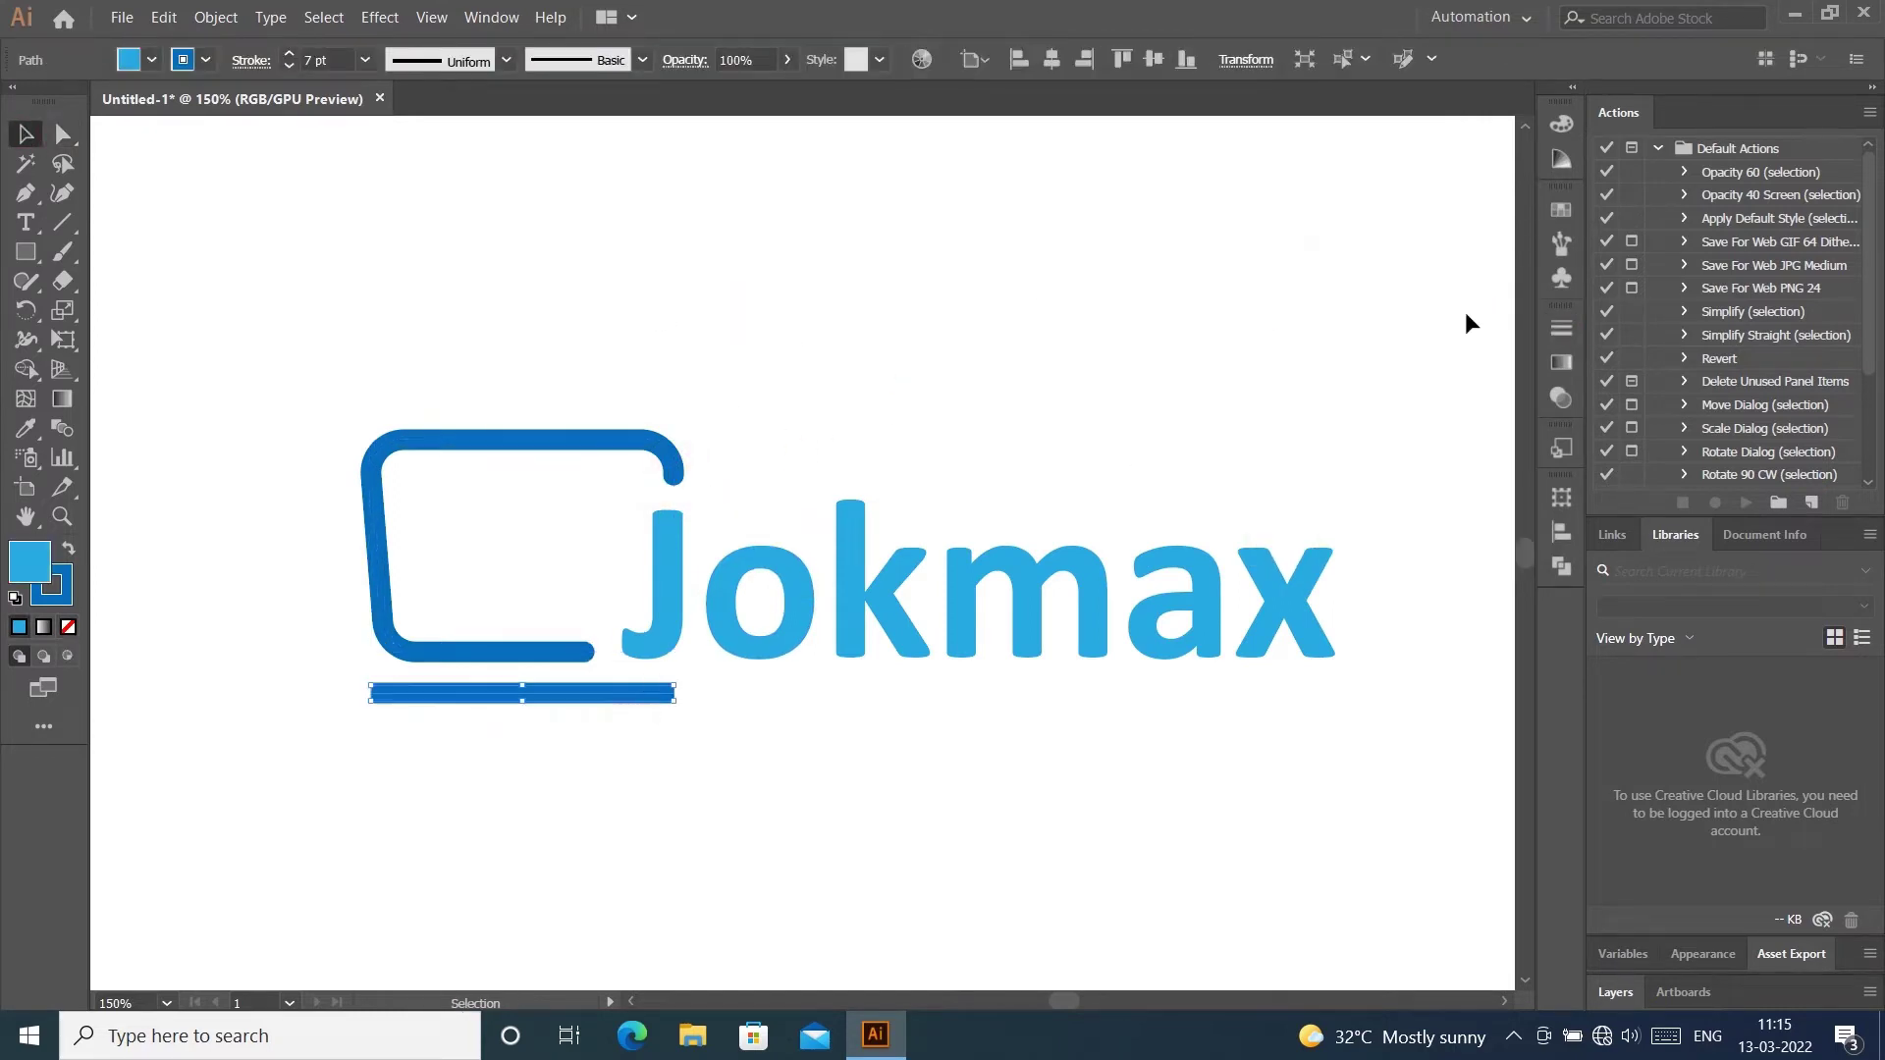
pyautogui.click(1561, 328)
pyautogui.click(1371, 387)
pyautogui.click(1482, 316)
pyautogui.hotkey('ctrl', '0')
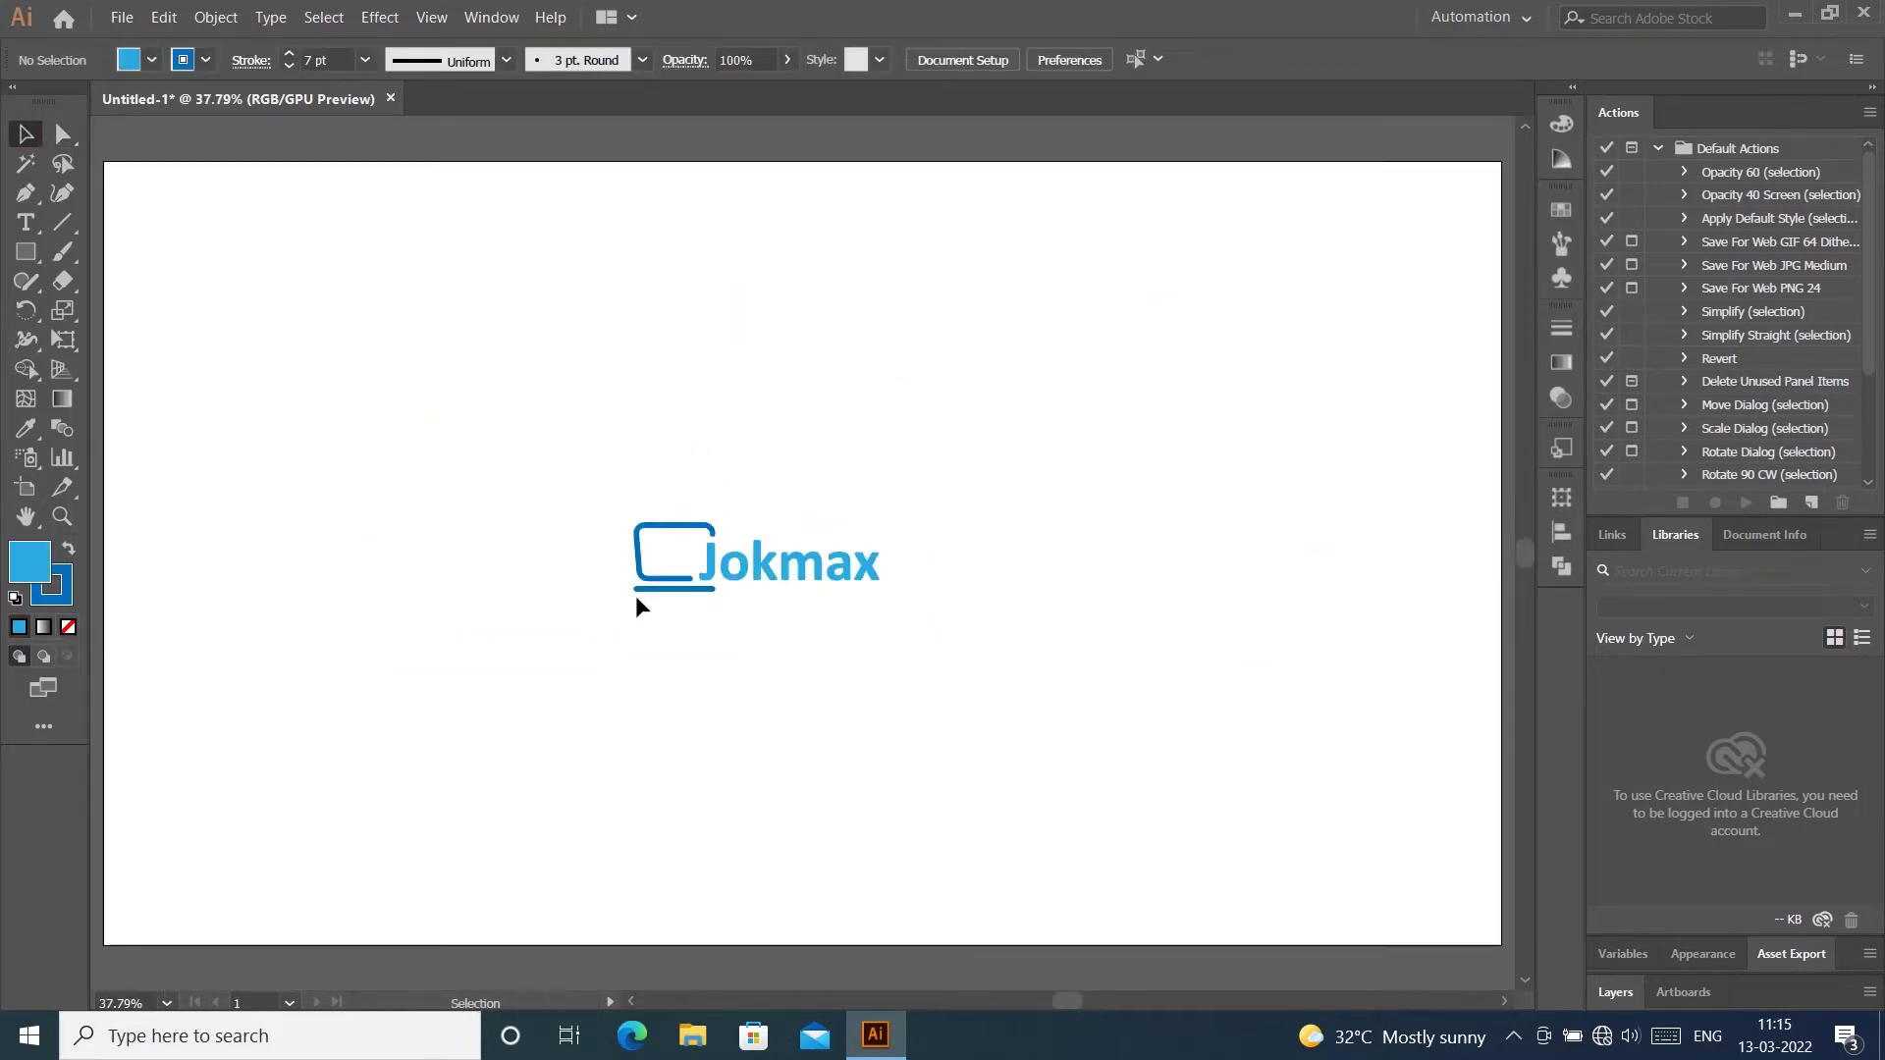
pyautogui.click(668, 594)
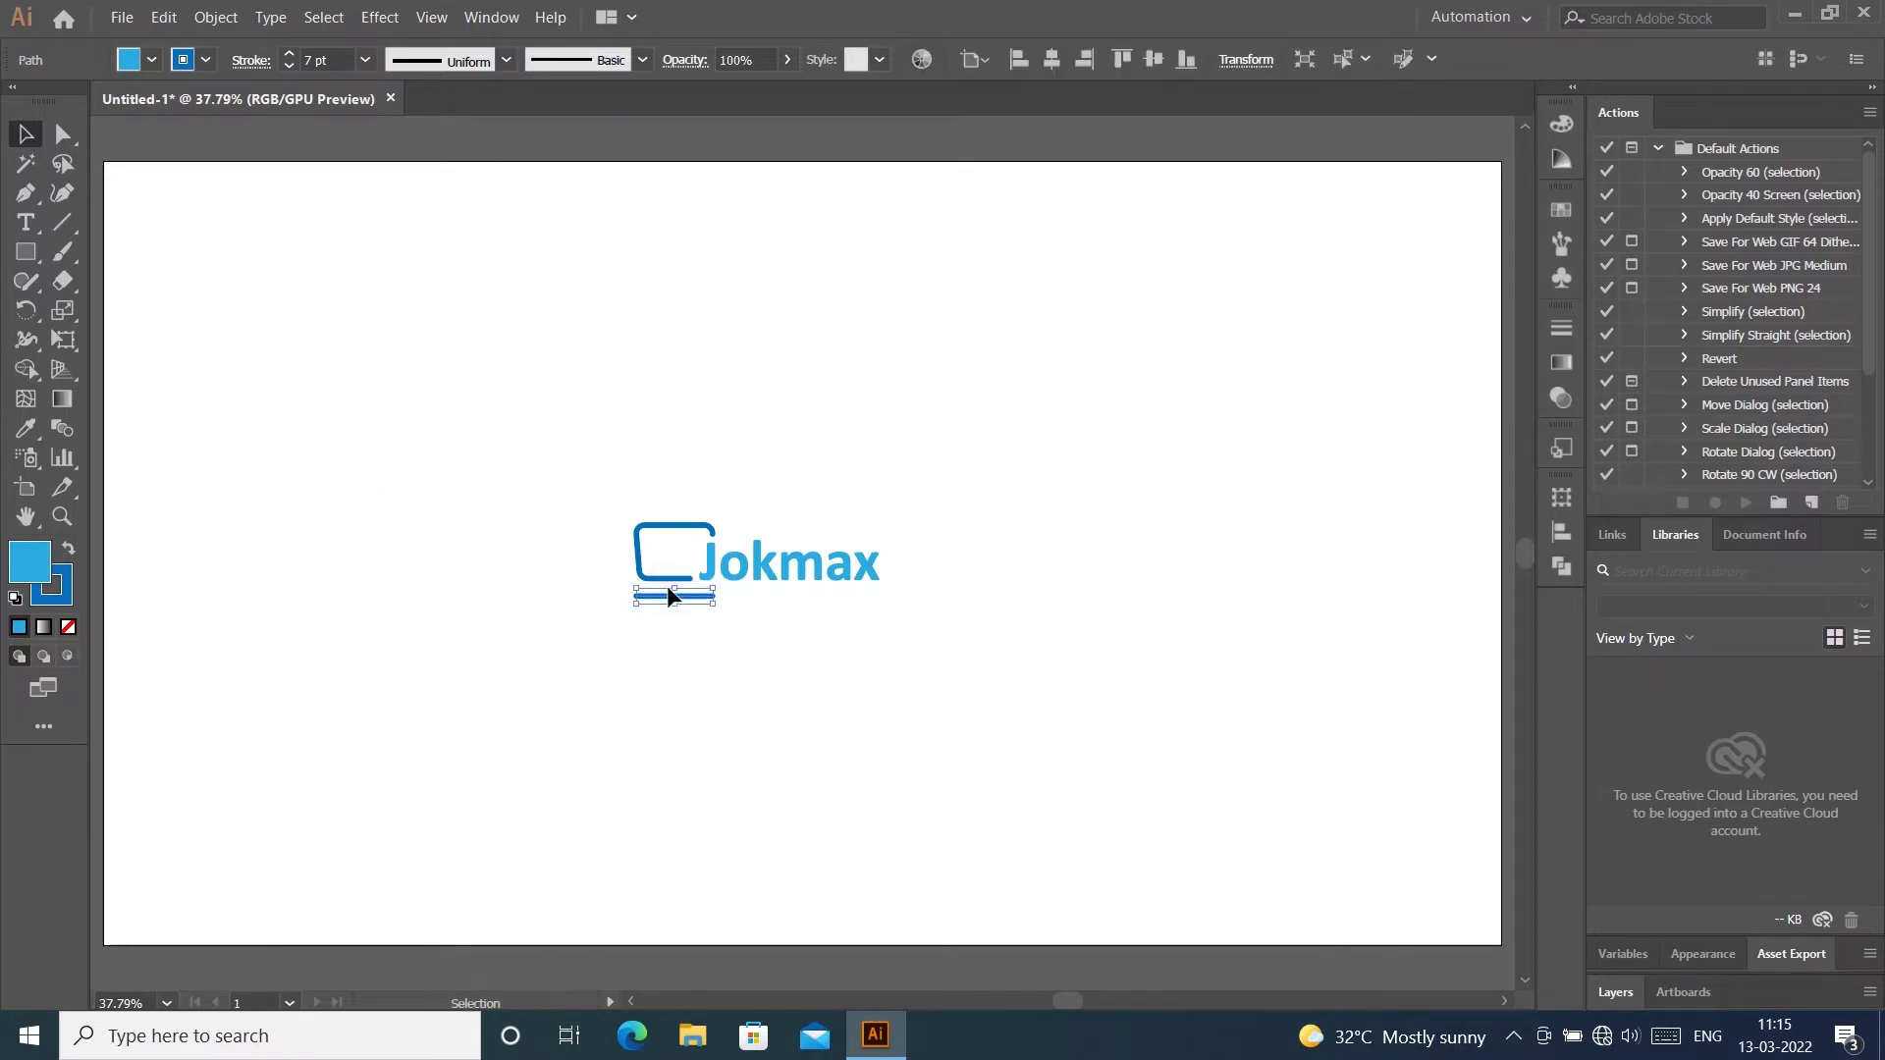
pyautogui.click(1068, 451)
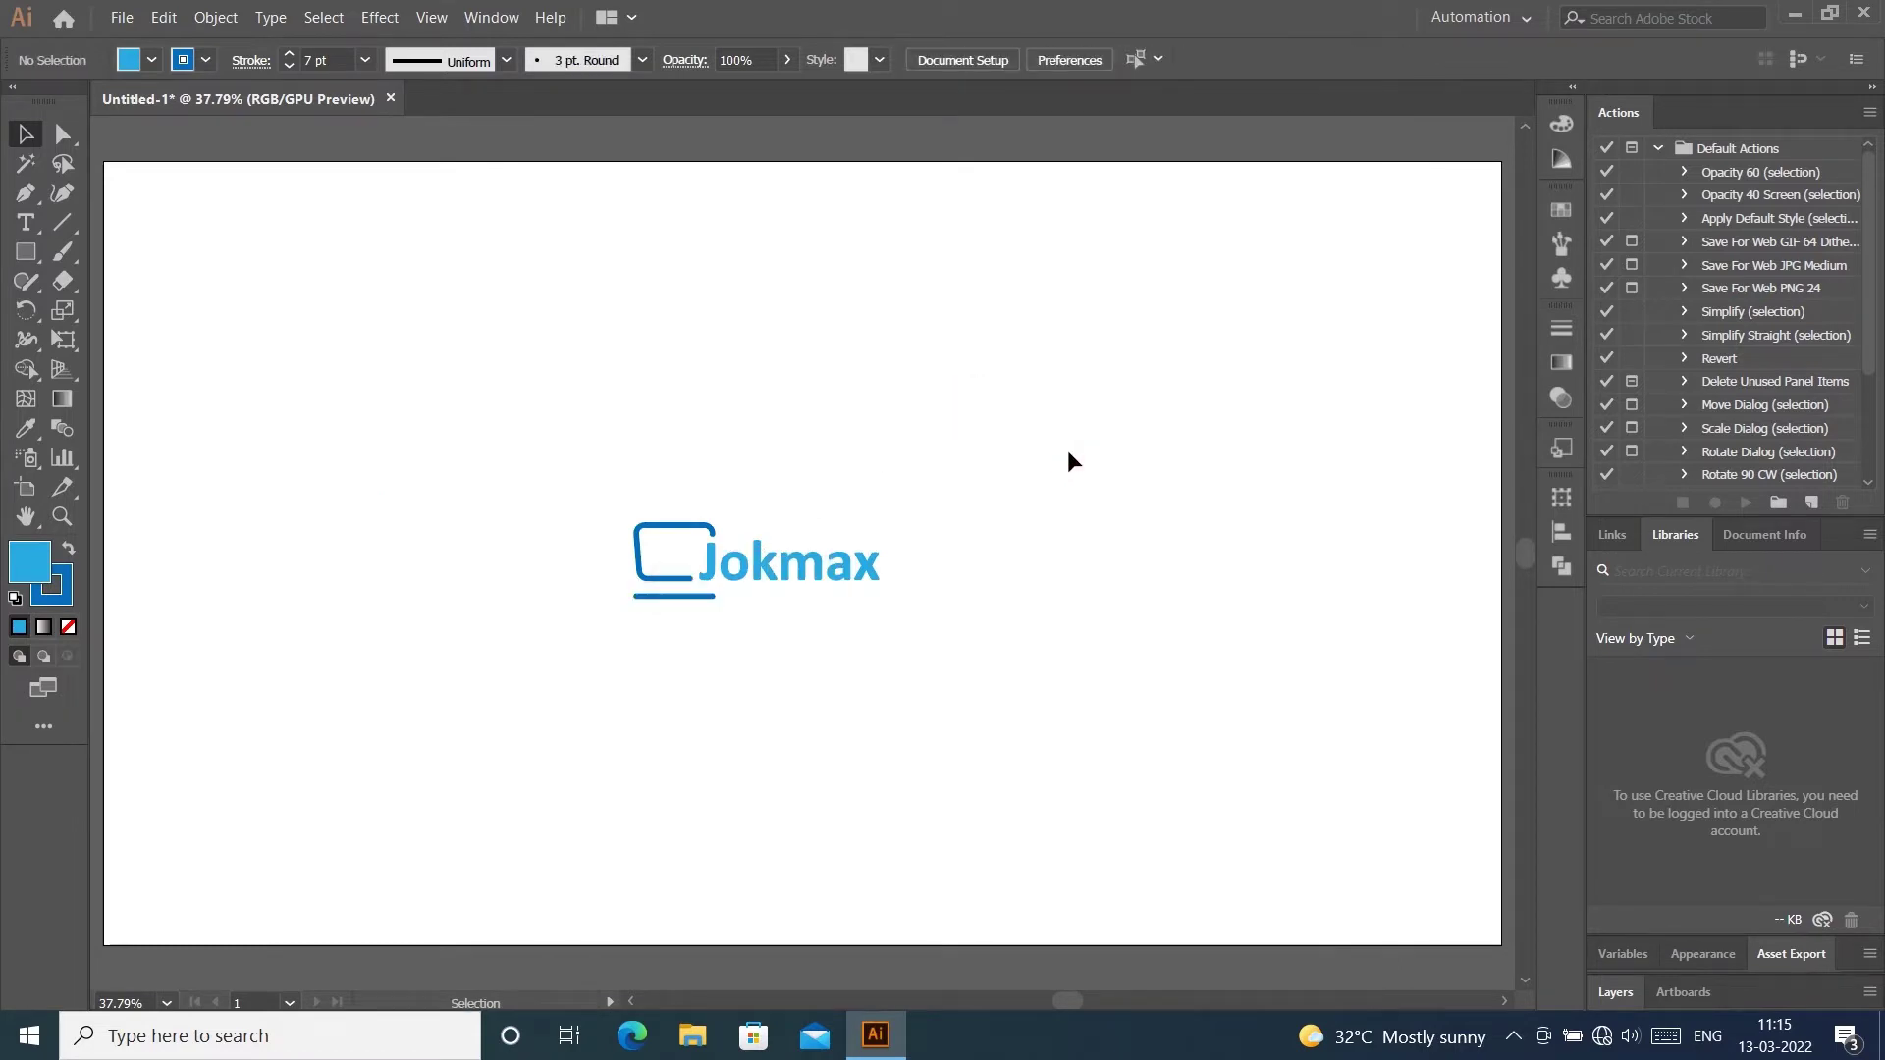
# Type the tagline 'TUTORIALS | TECHNOLOGY | UNBOXING' above the logo and centre it horizontally on the artboard
pyautogui.click(28, 223)
pyautogui.click(1076, 337)
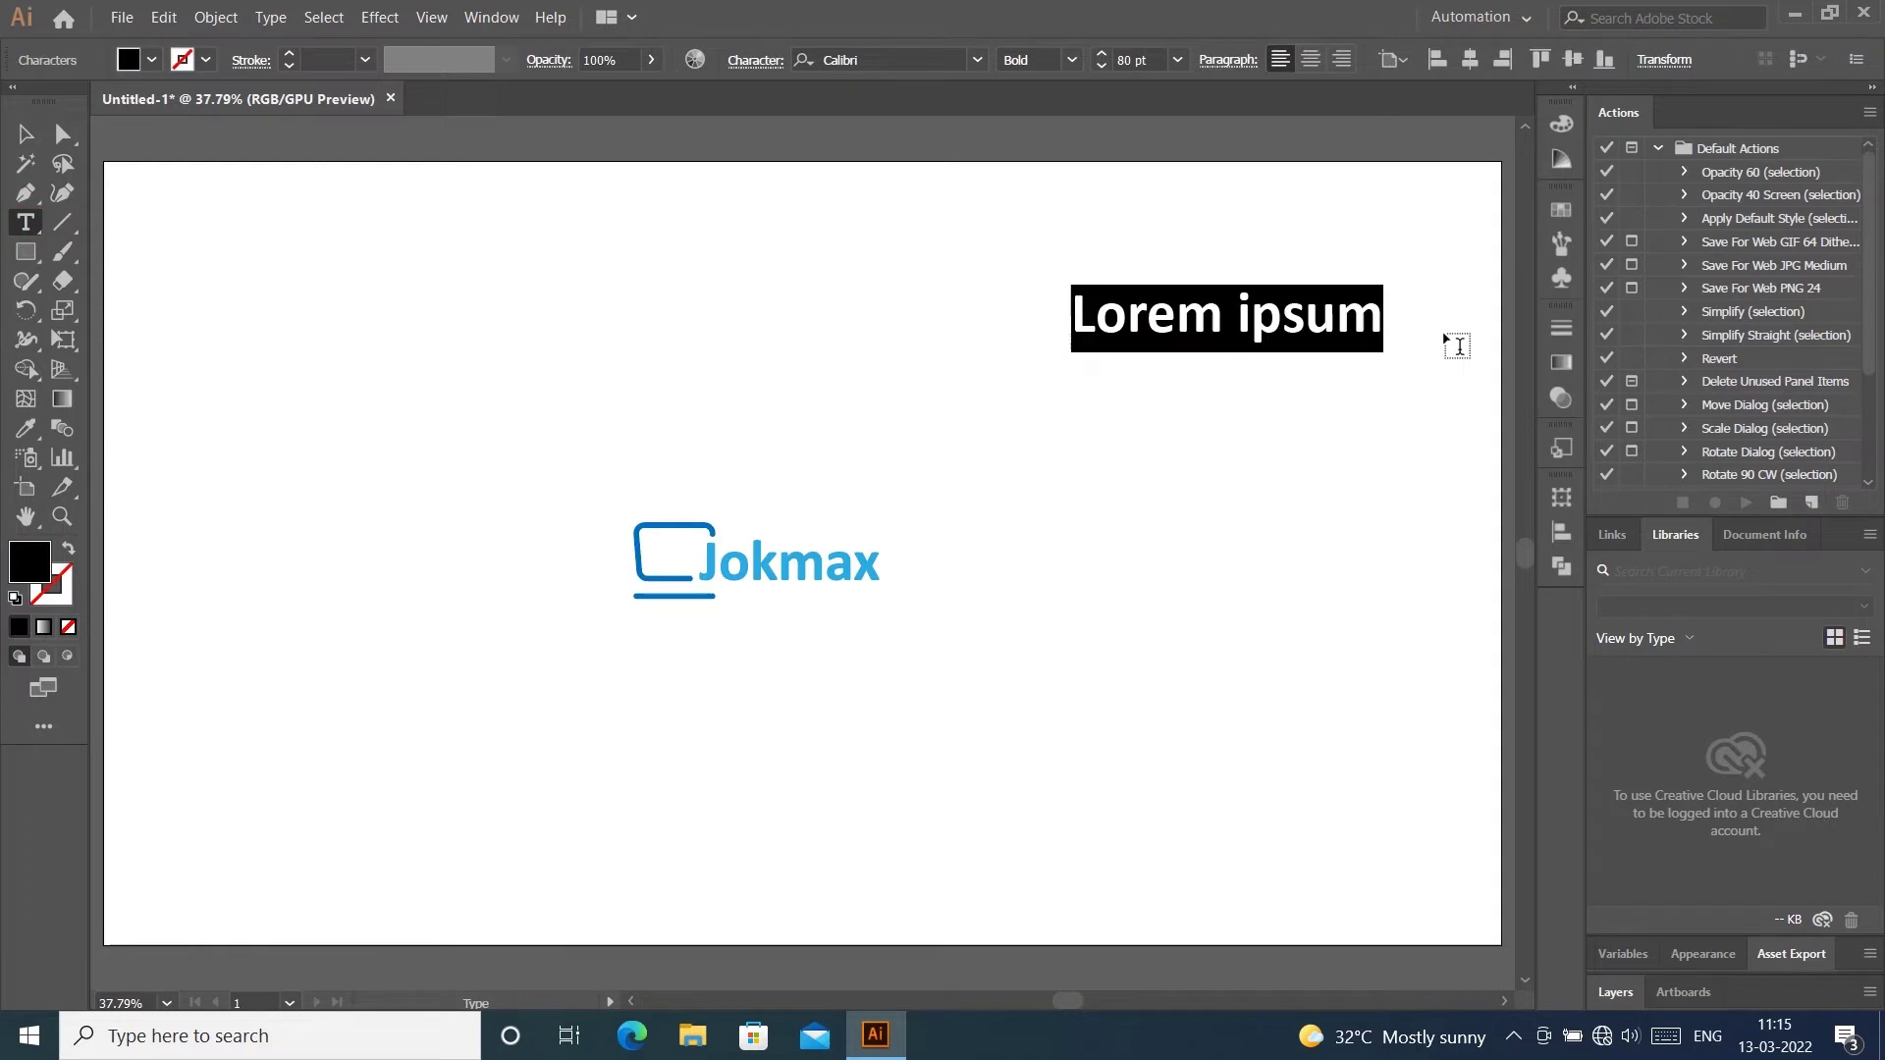
pyautogui.write('tu')
pyautogui.press('BackSpace')
pyautogui.press('BackSpace')
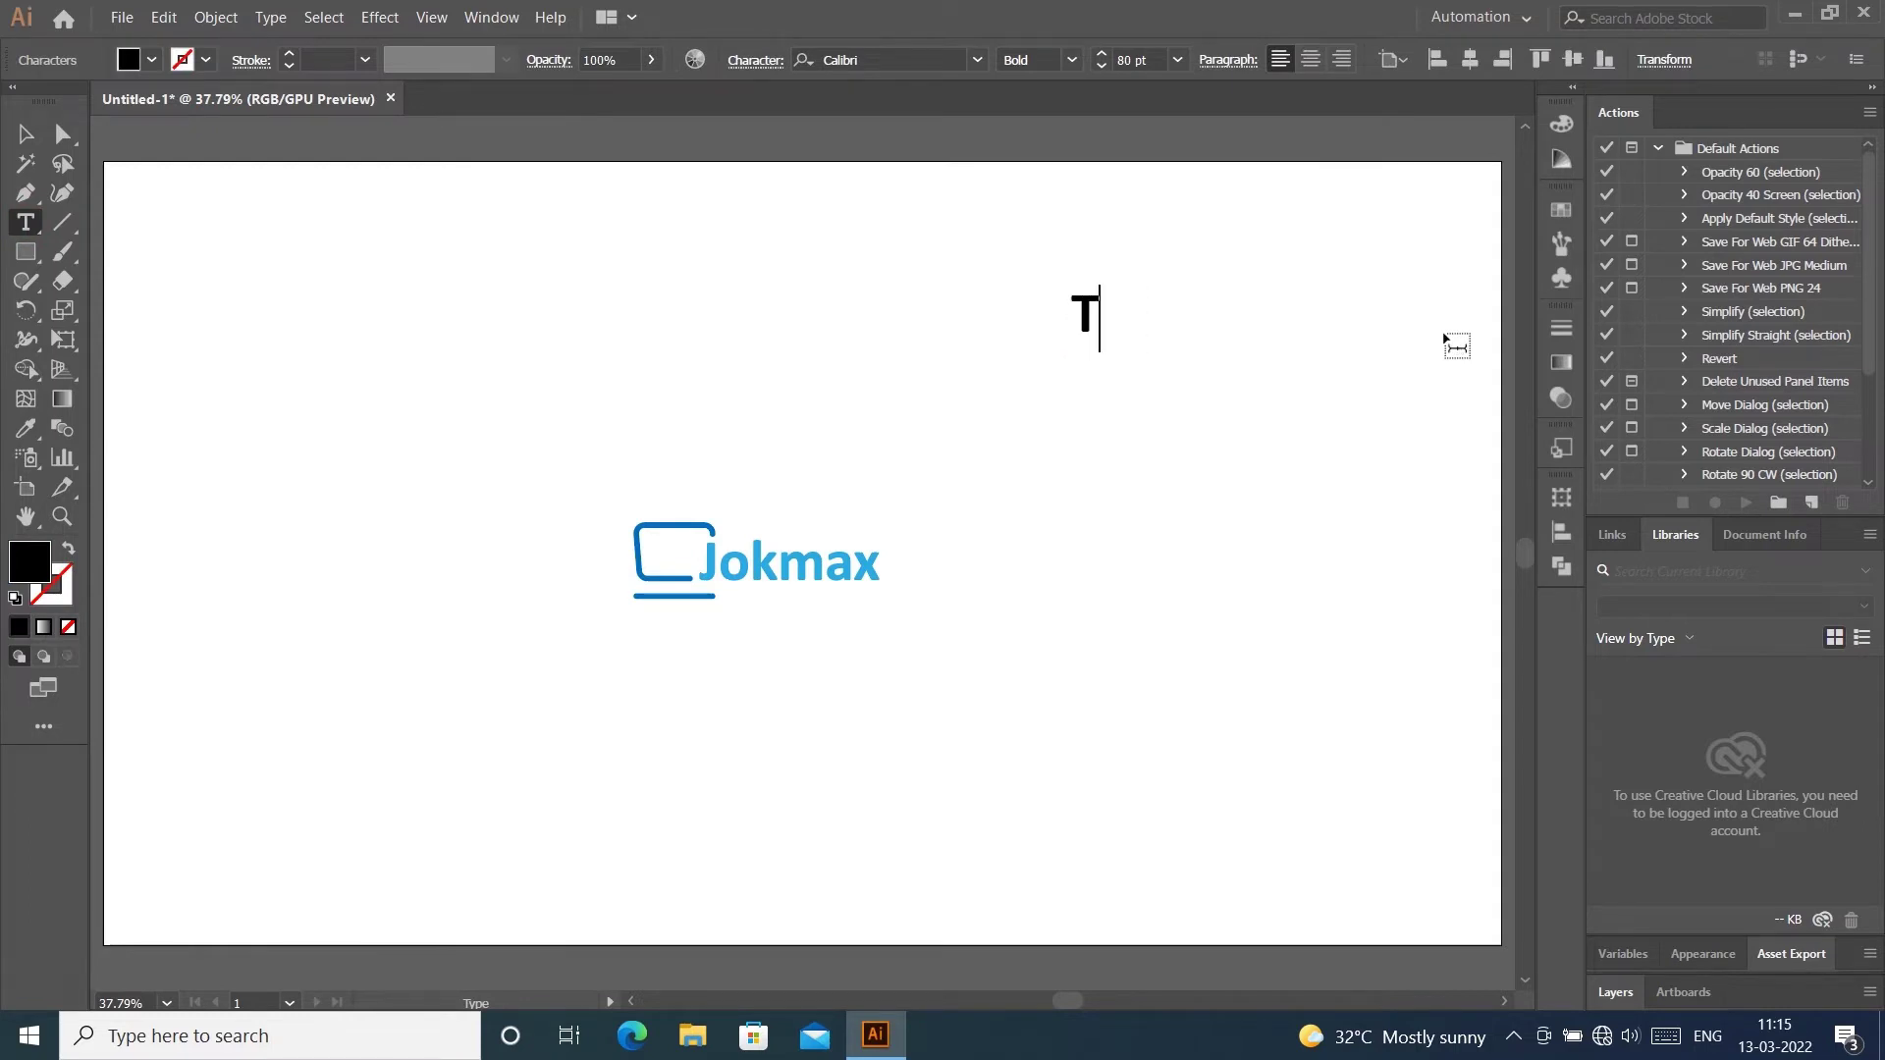
pyautogui.write('U')
pyautogui.write('TORIA')
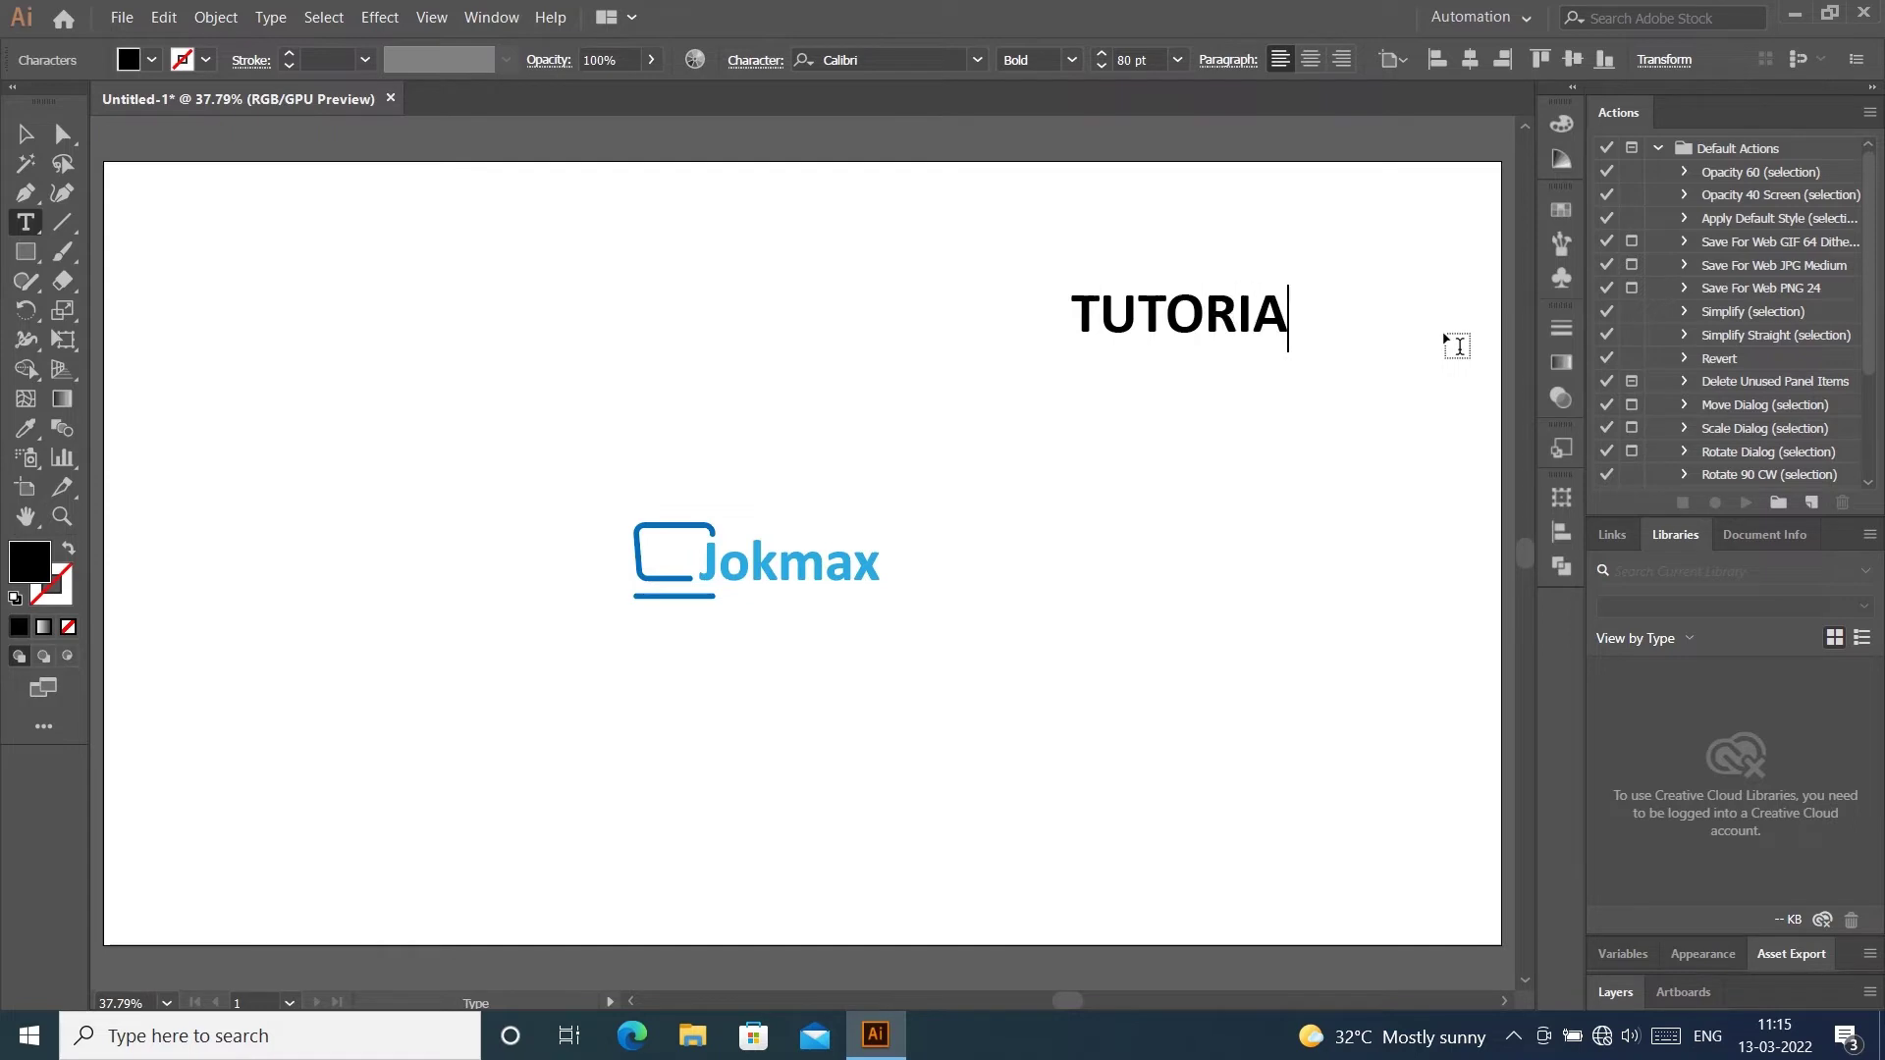
pyautogui.write('LS | ')
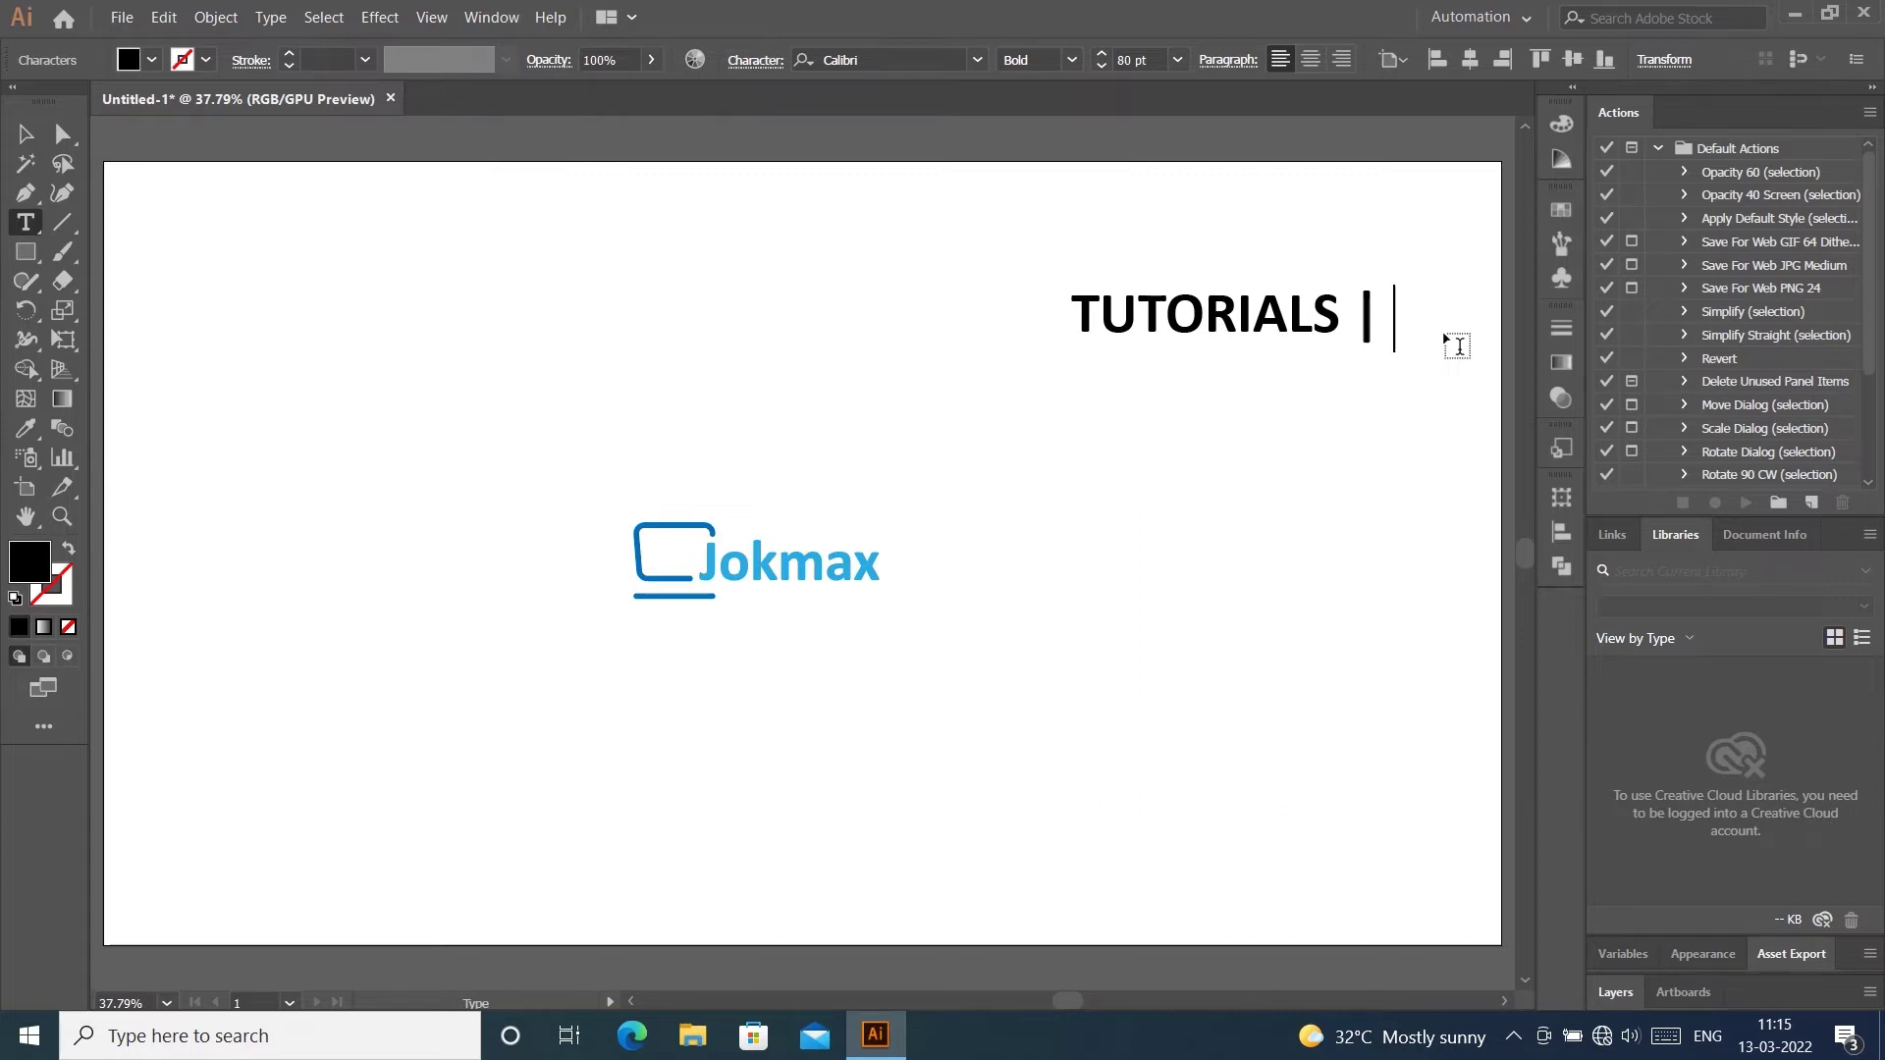
pyautogui.write('TECHNOL')
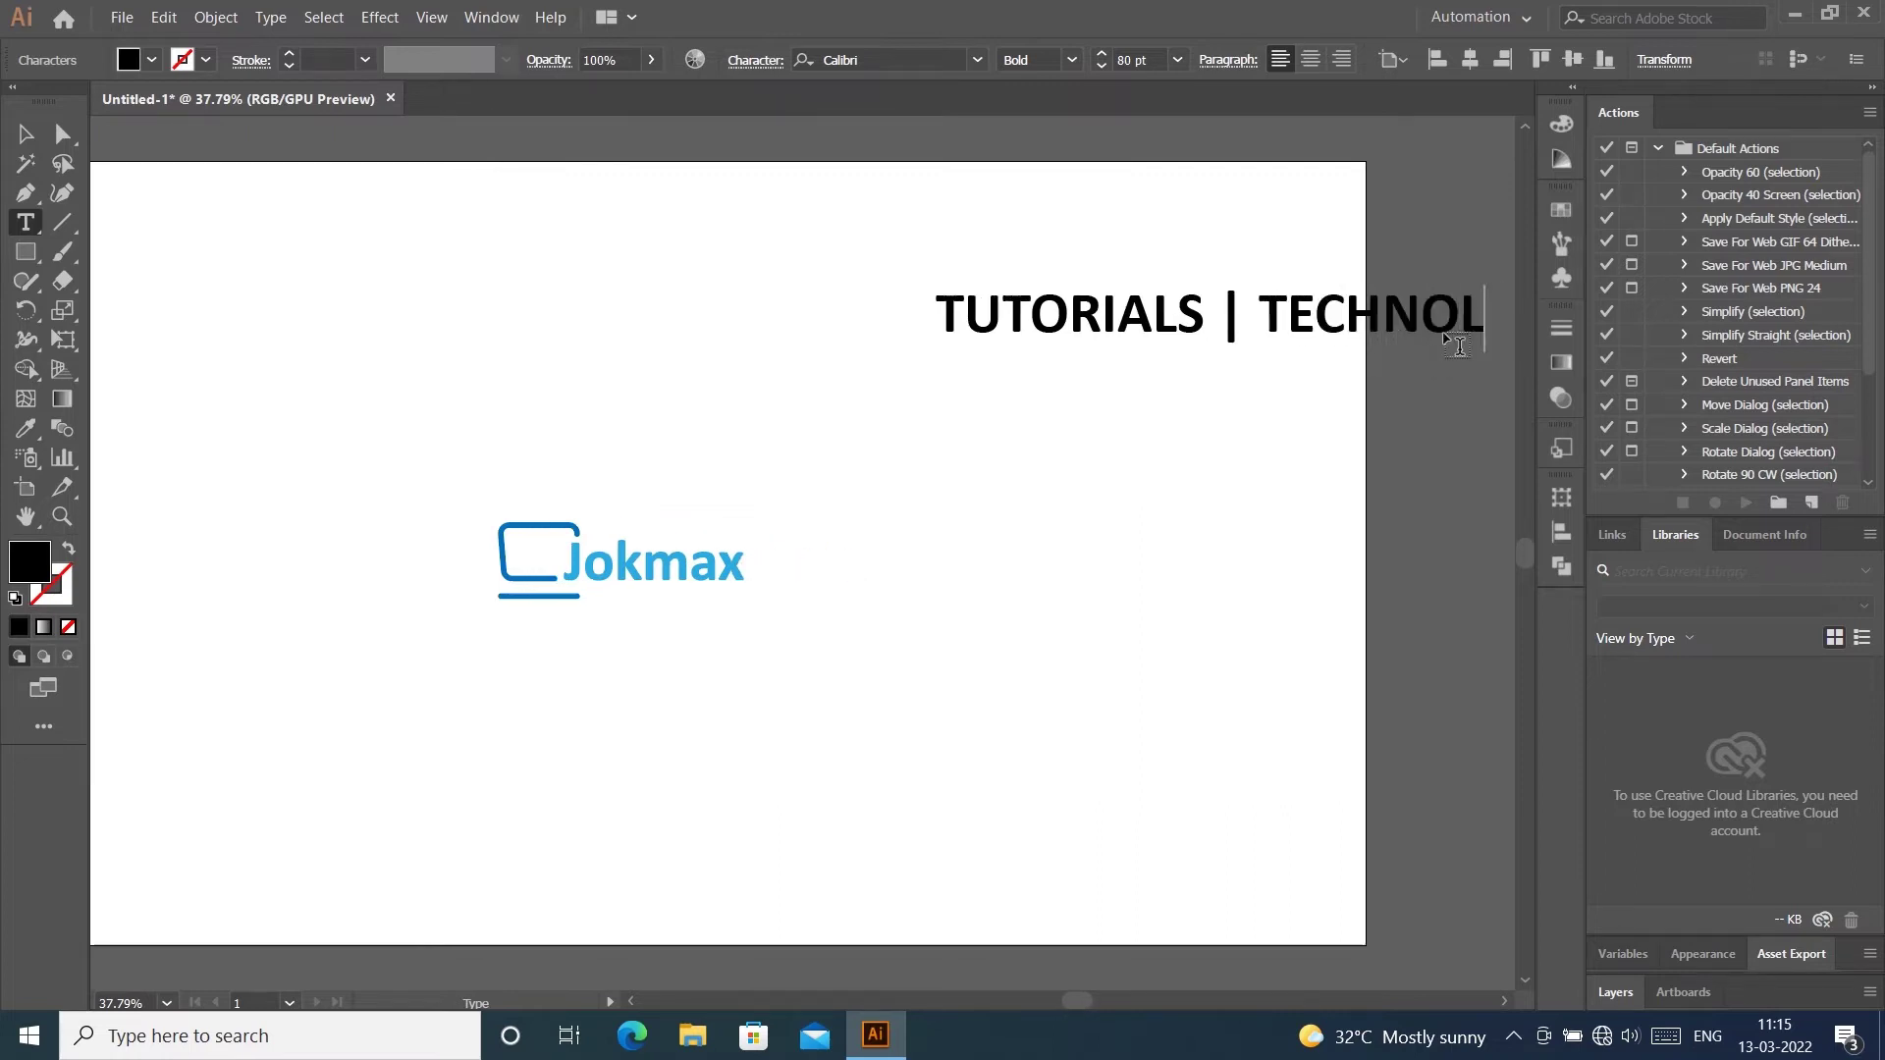
pyautogui.write('OGY')
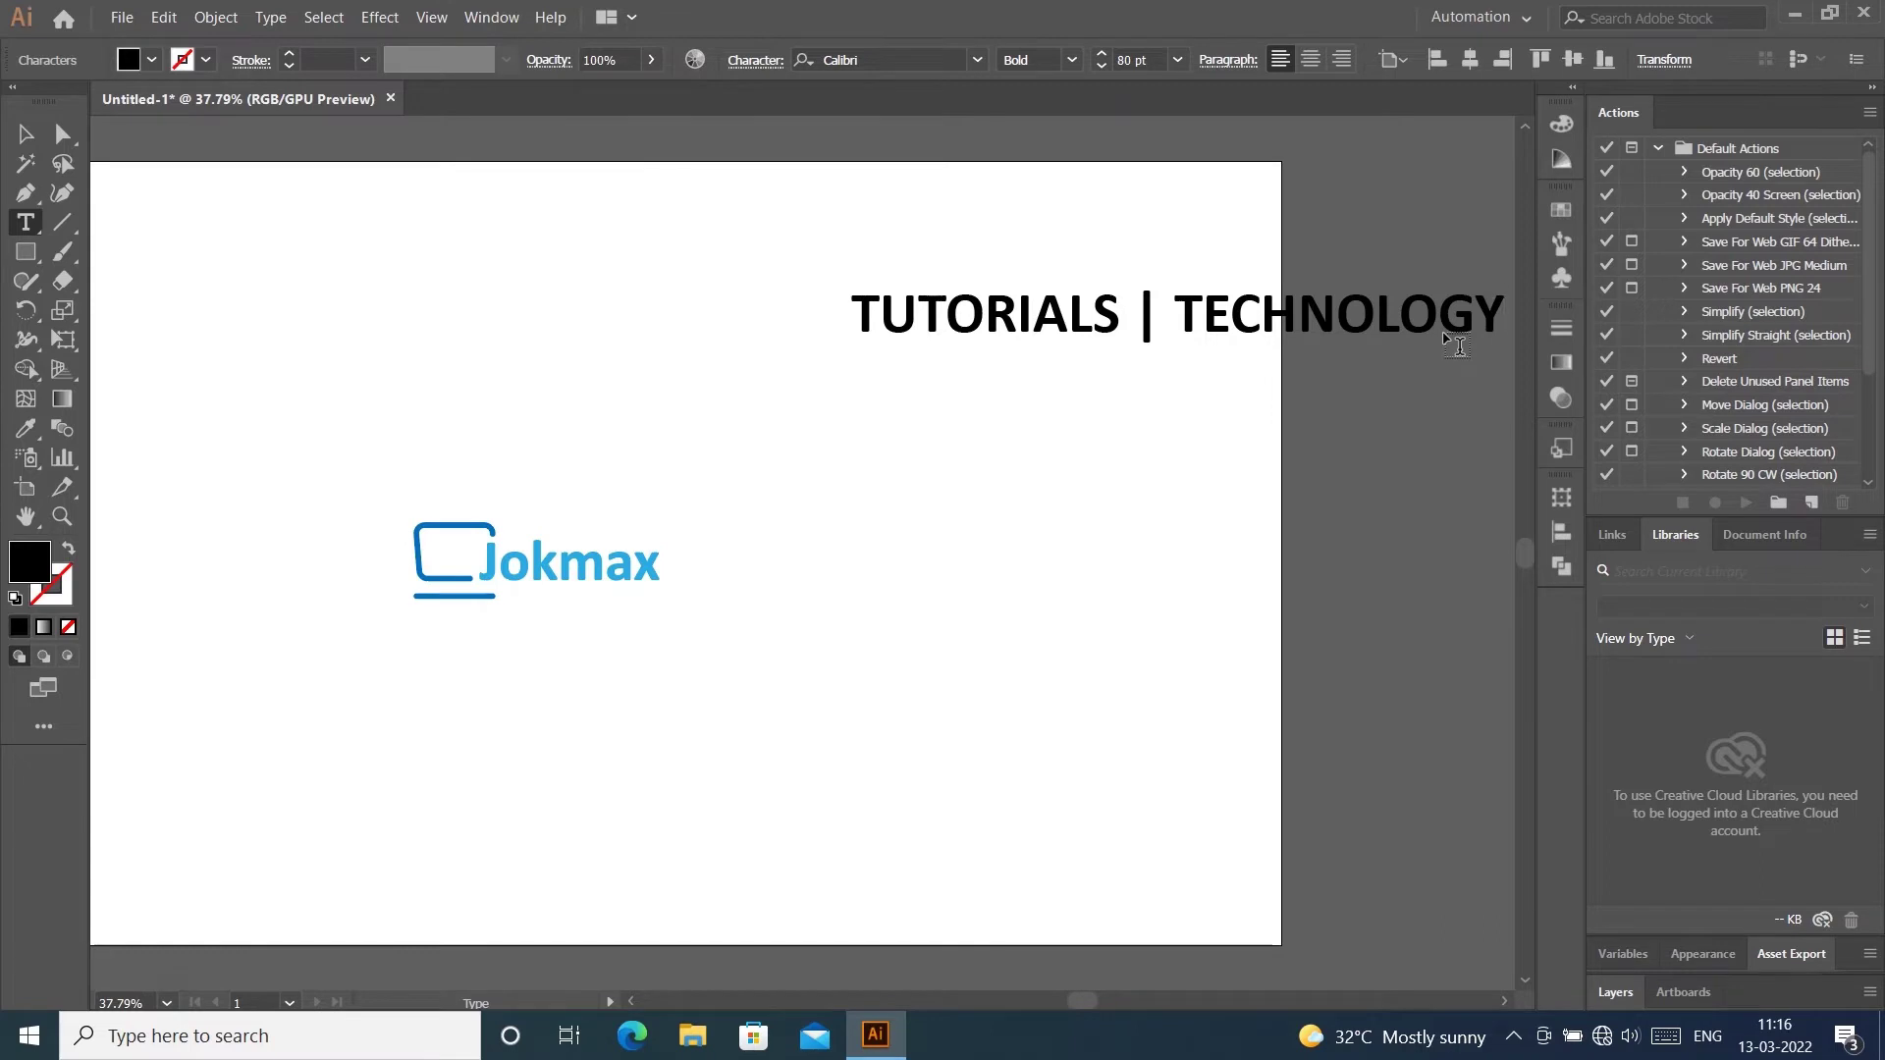
pyautogui.write(' |')
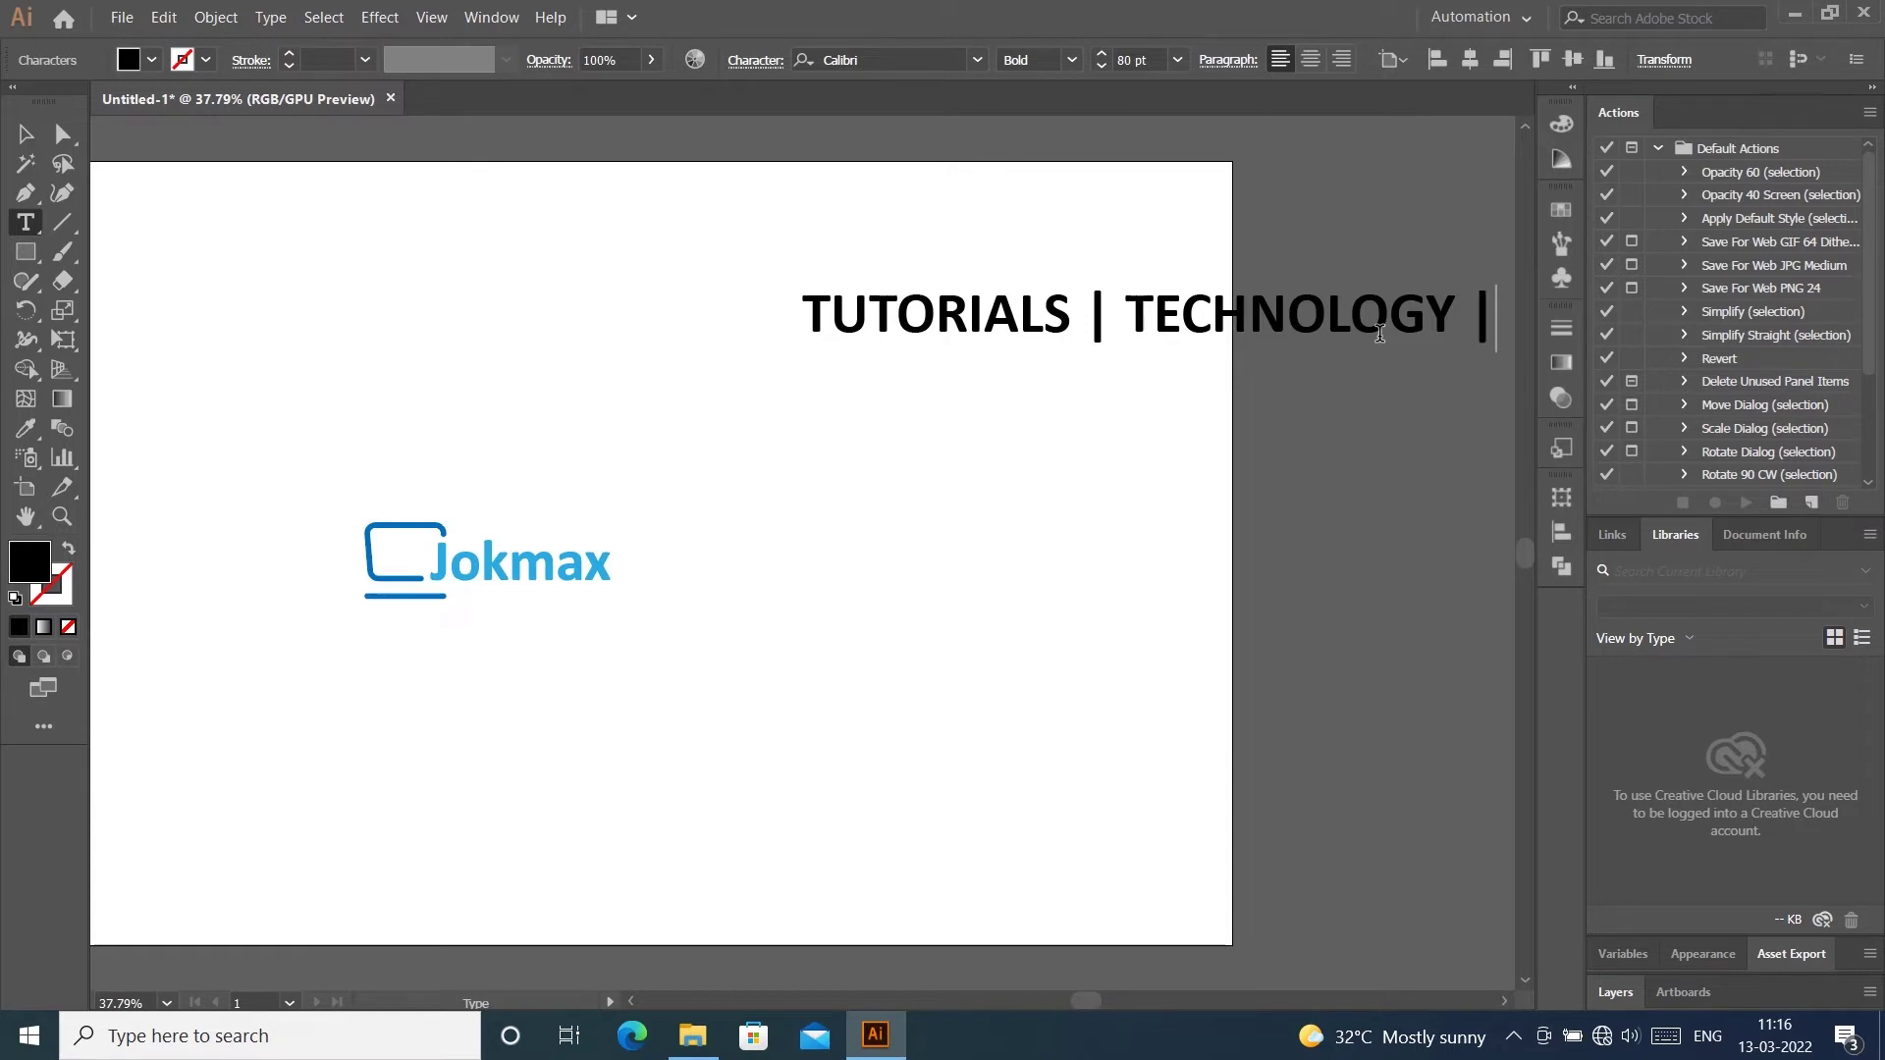
pyautogui.write('uUNBO')
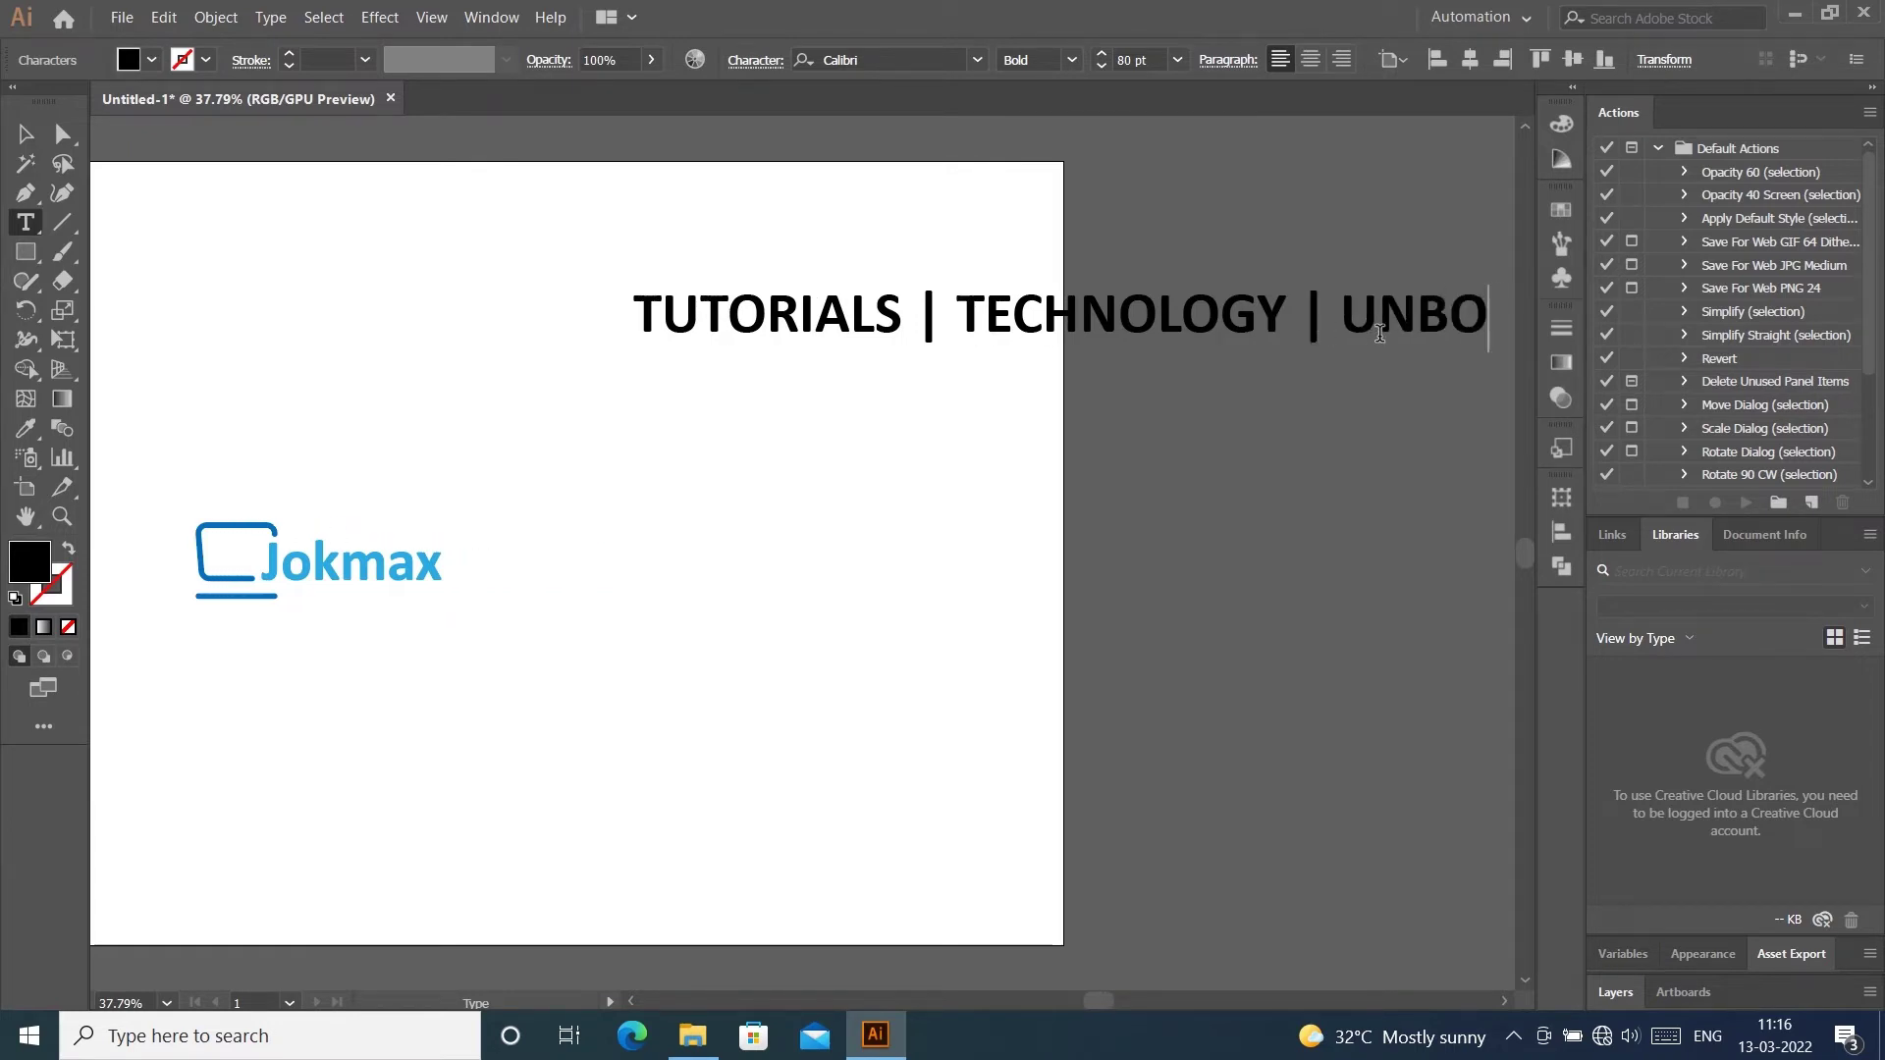
pyautogui.write('XING')
pyautogui.press('Escape')
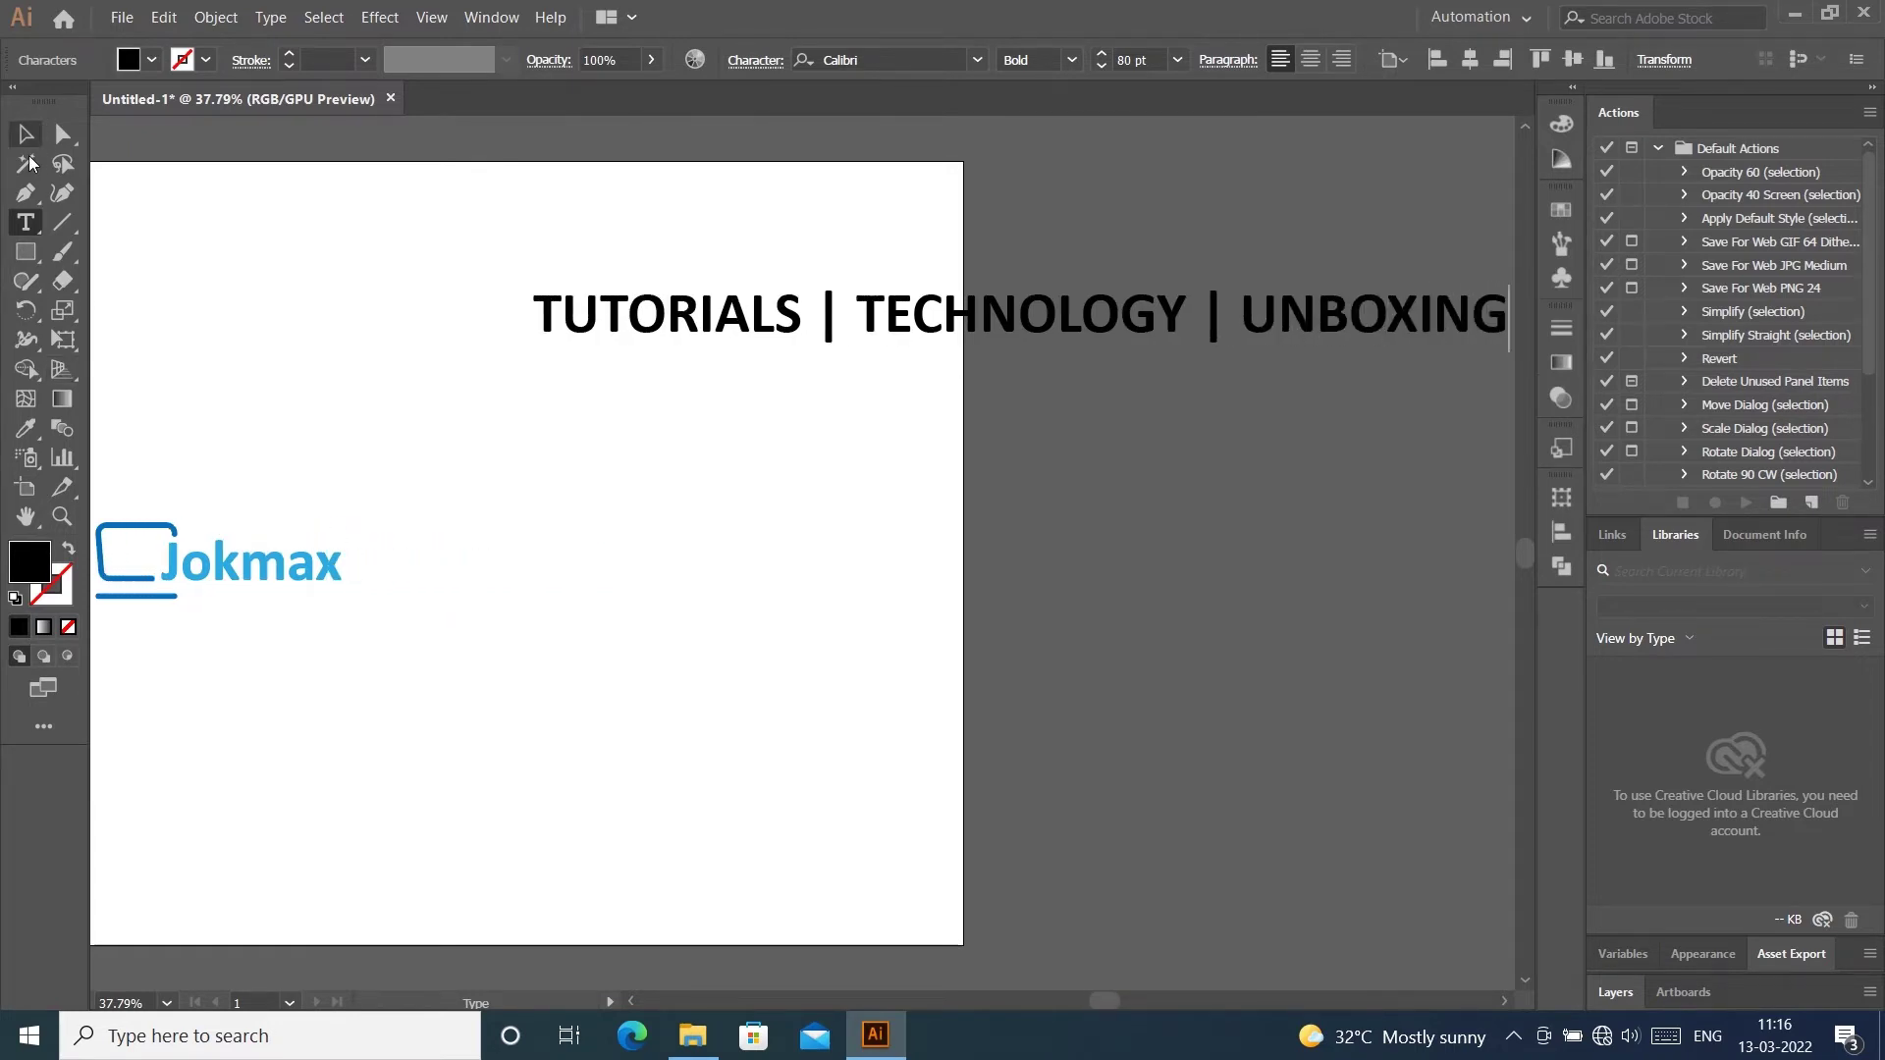
pyautogui.click(1523, 60)
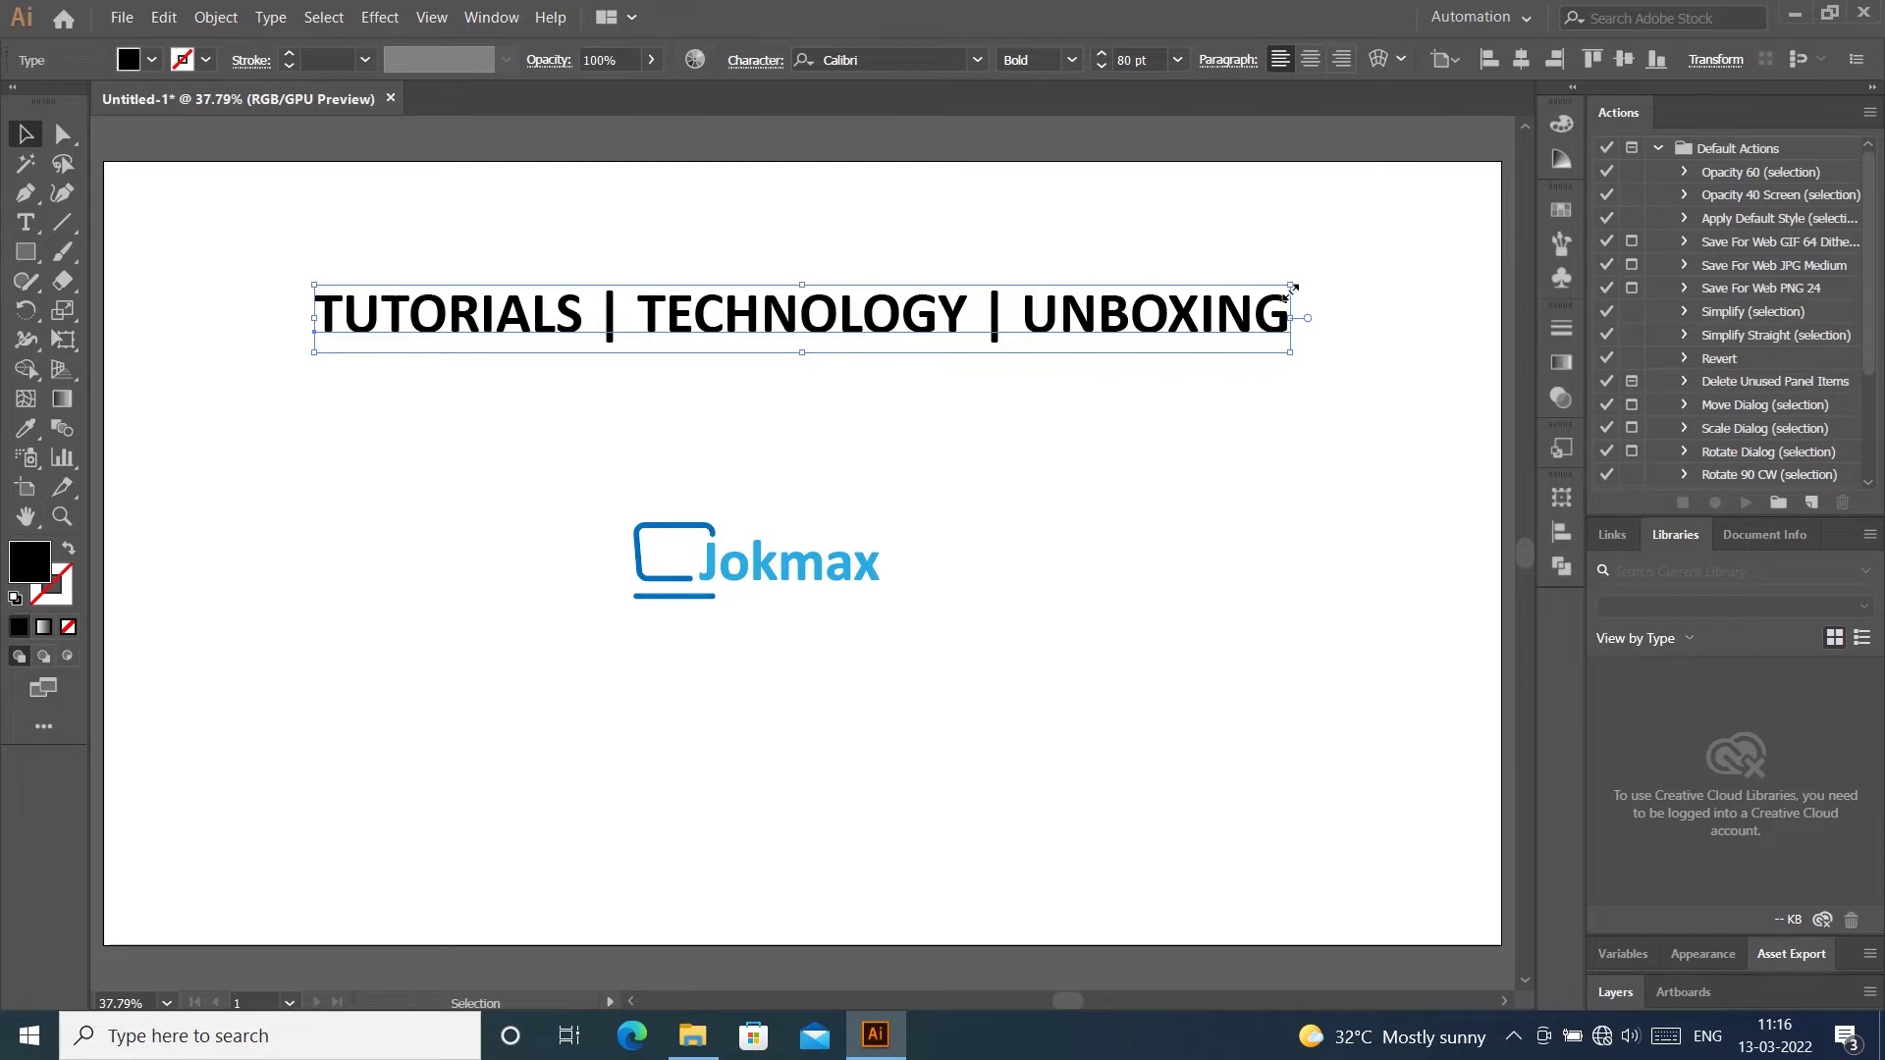
# Scale the tagline down proportionally by its handles, undoing one excessive shrink
pyautogui.moveTo(1288, 291); pyautogui.dragTo(891, 361)
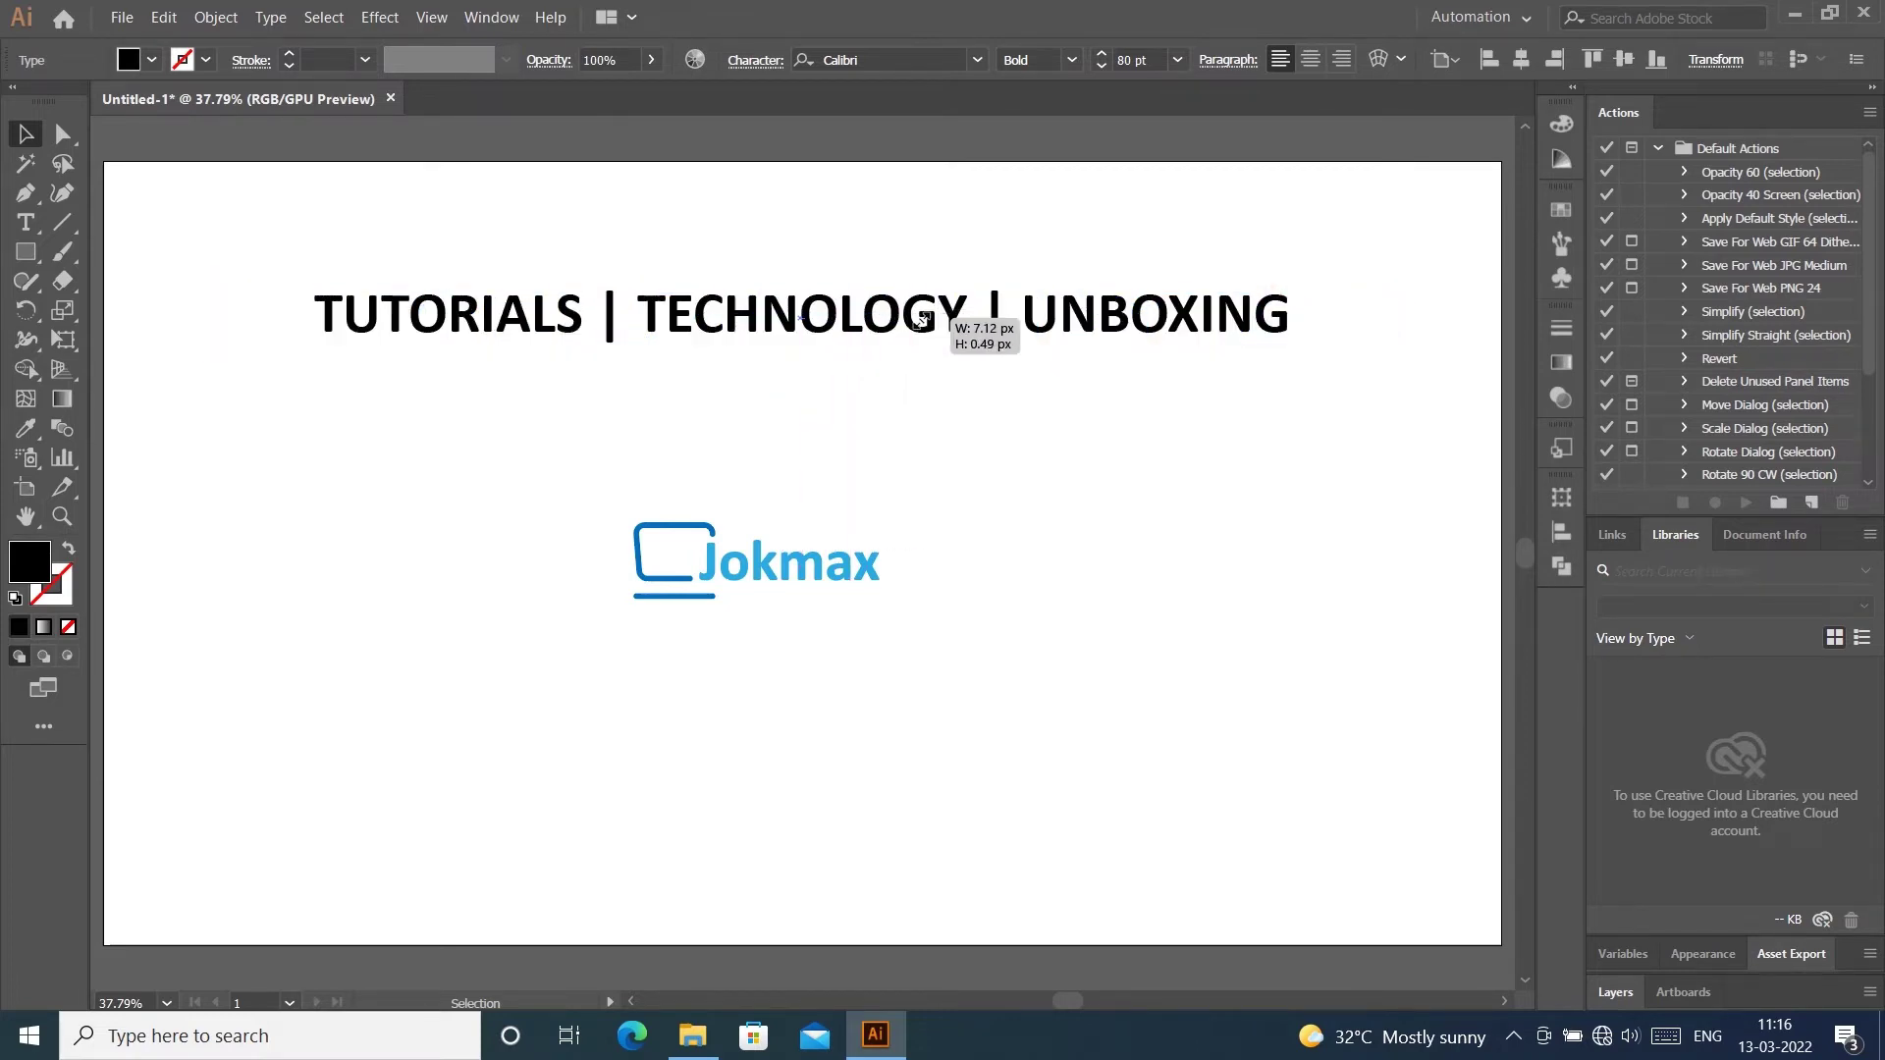
pyautogui.moveTo(890, 362); pyautogui.dragTo(843, 310)
pyautogui.hotkey('ctrl', 'z')
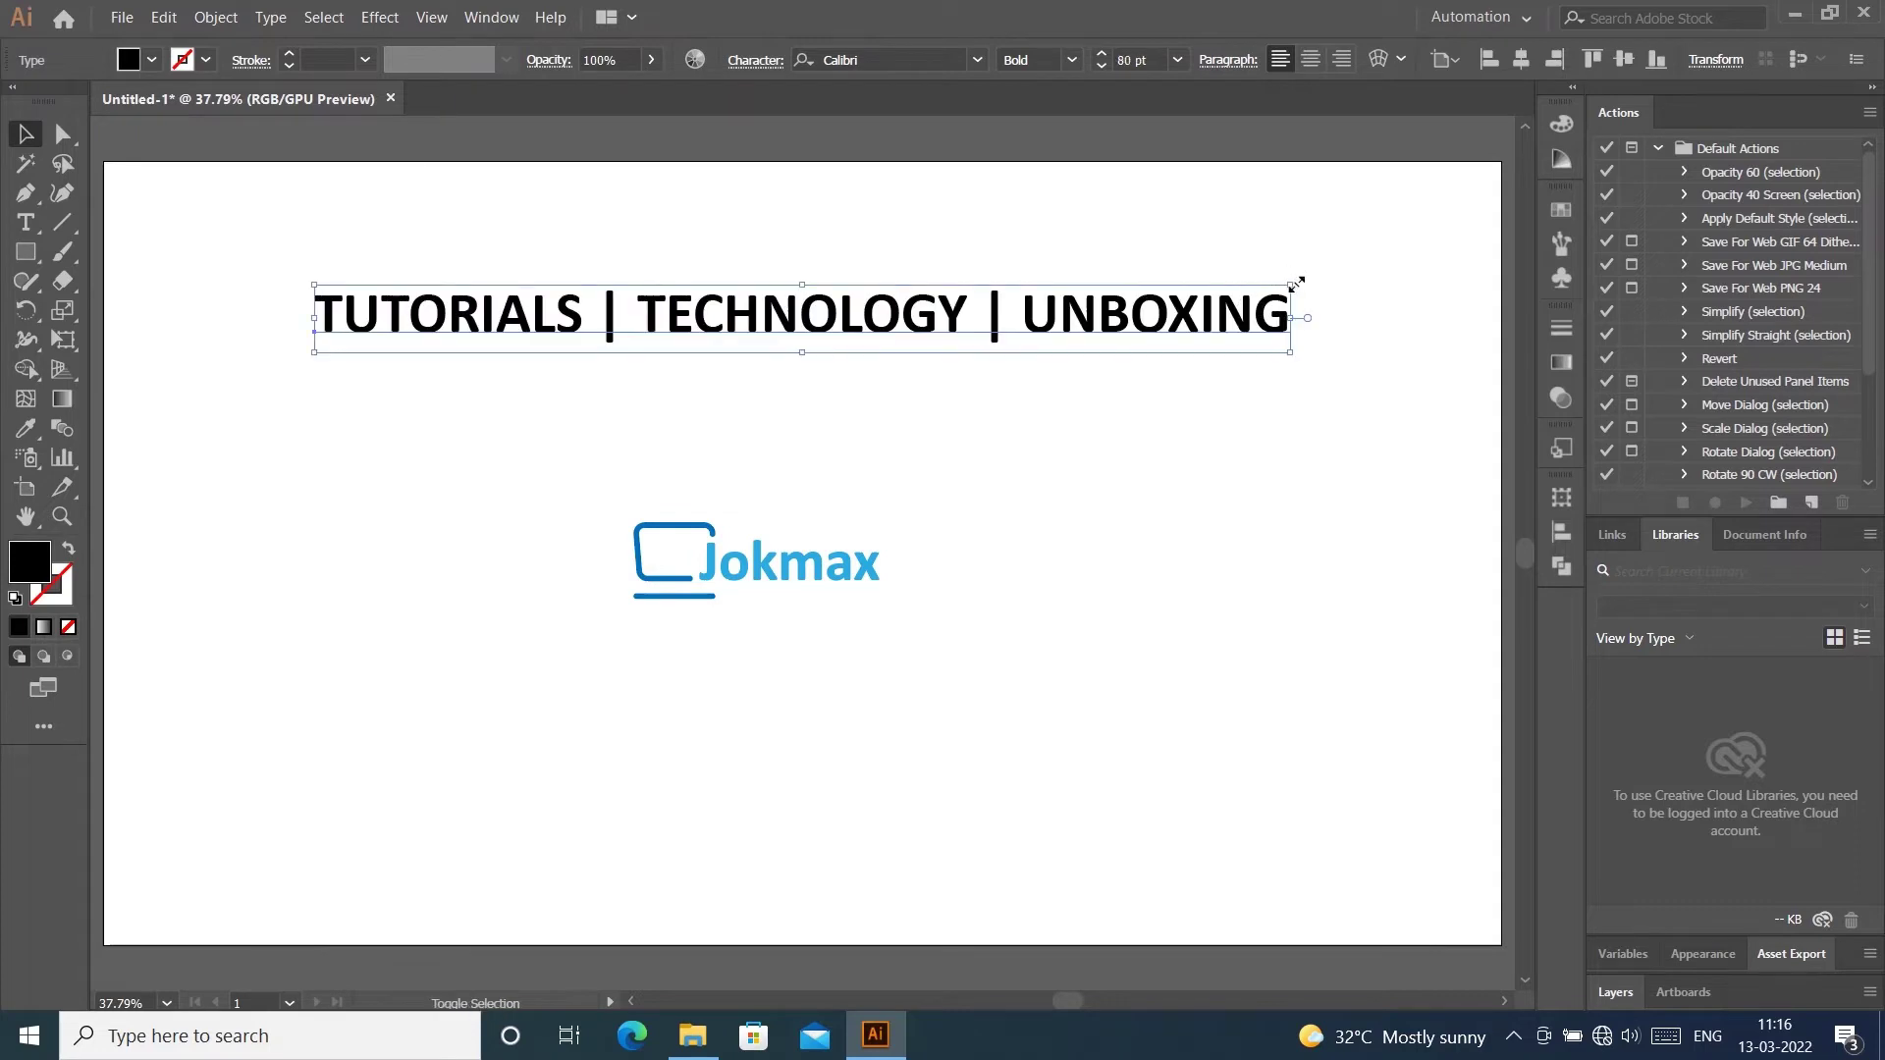
pyautogui.moveTo(1296, 284)
pyautogui.mouseDown()
pyautogui.moveTo(1023, 320)
pyautogui.moveTo(1061, 606)
pyautogui.mouseUp()
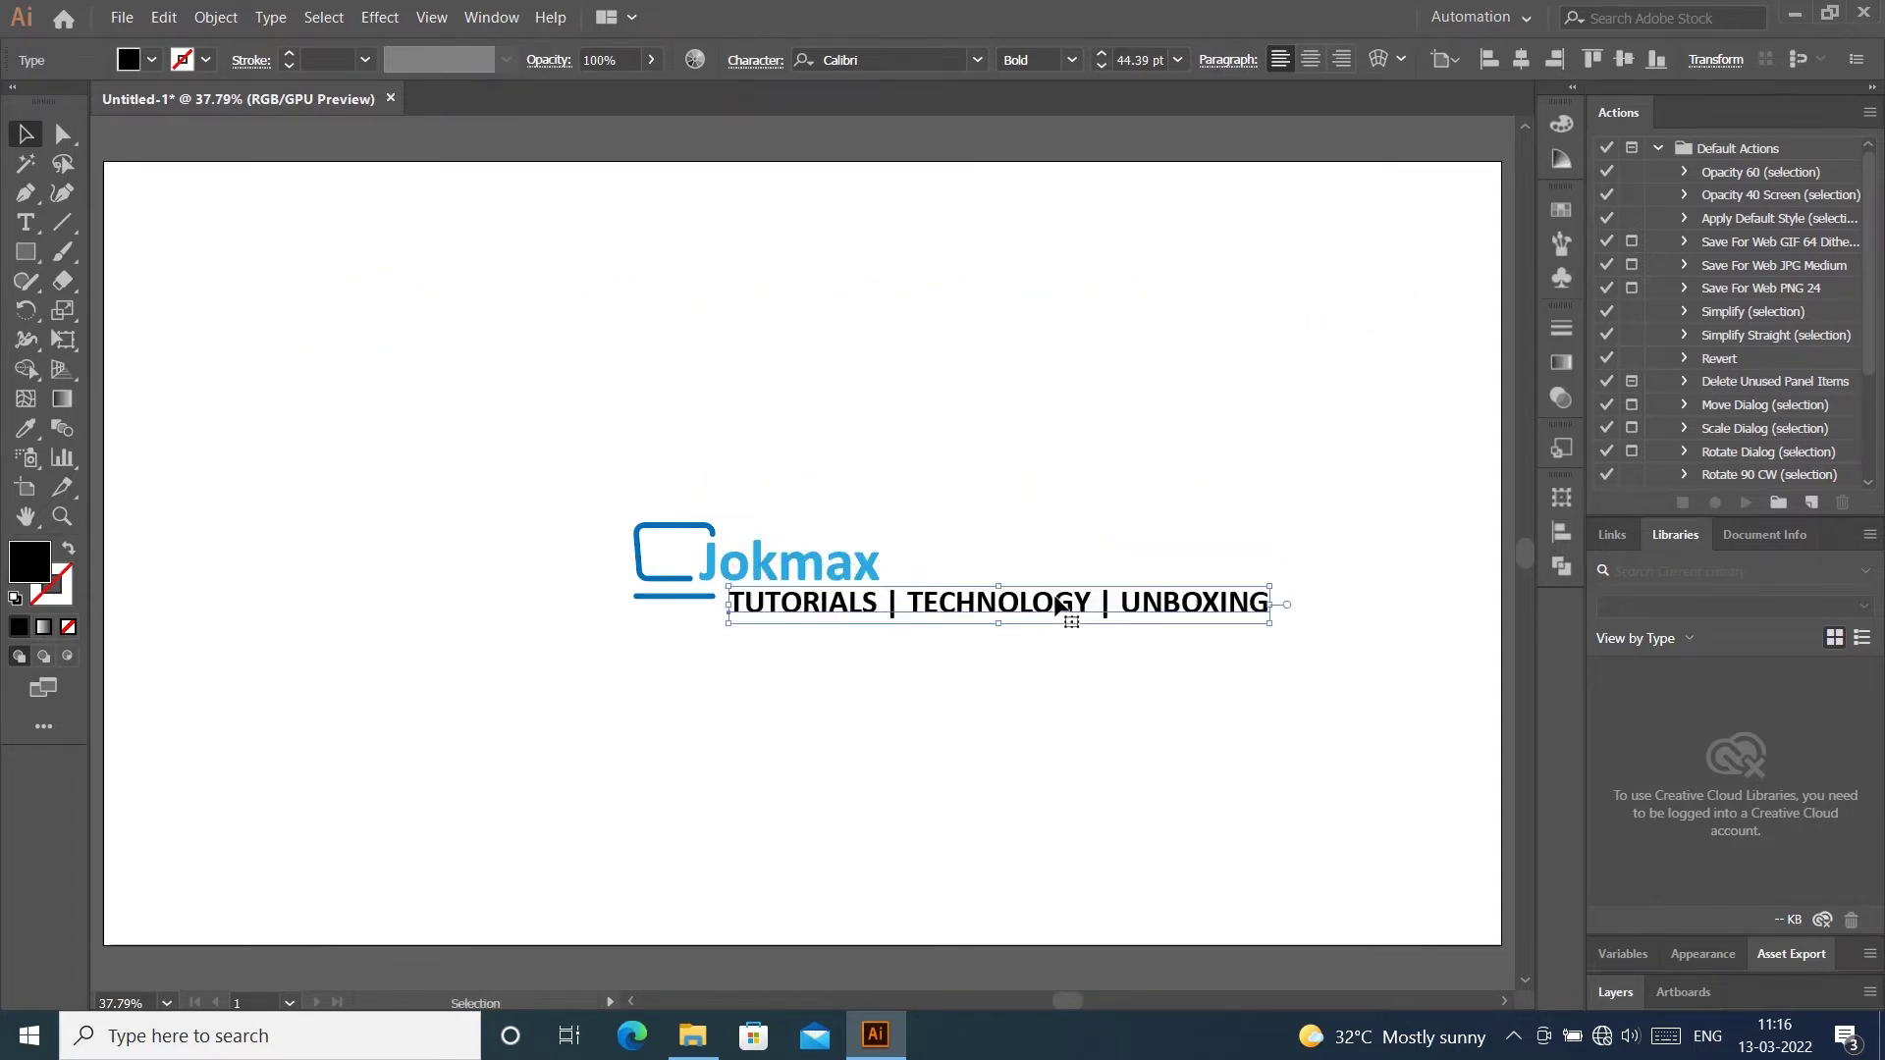
pyautogui.moveTo(1275, 603); pyautogui.dragTo(1104, 612)
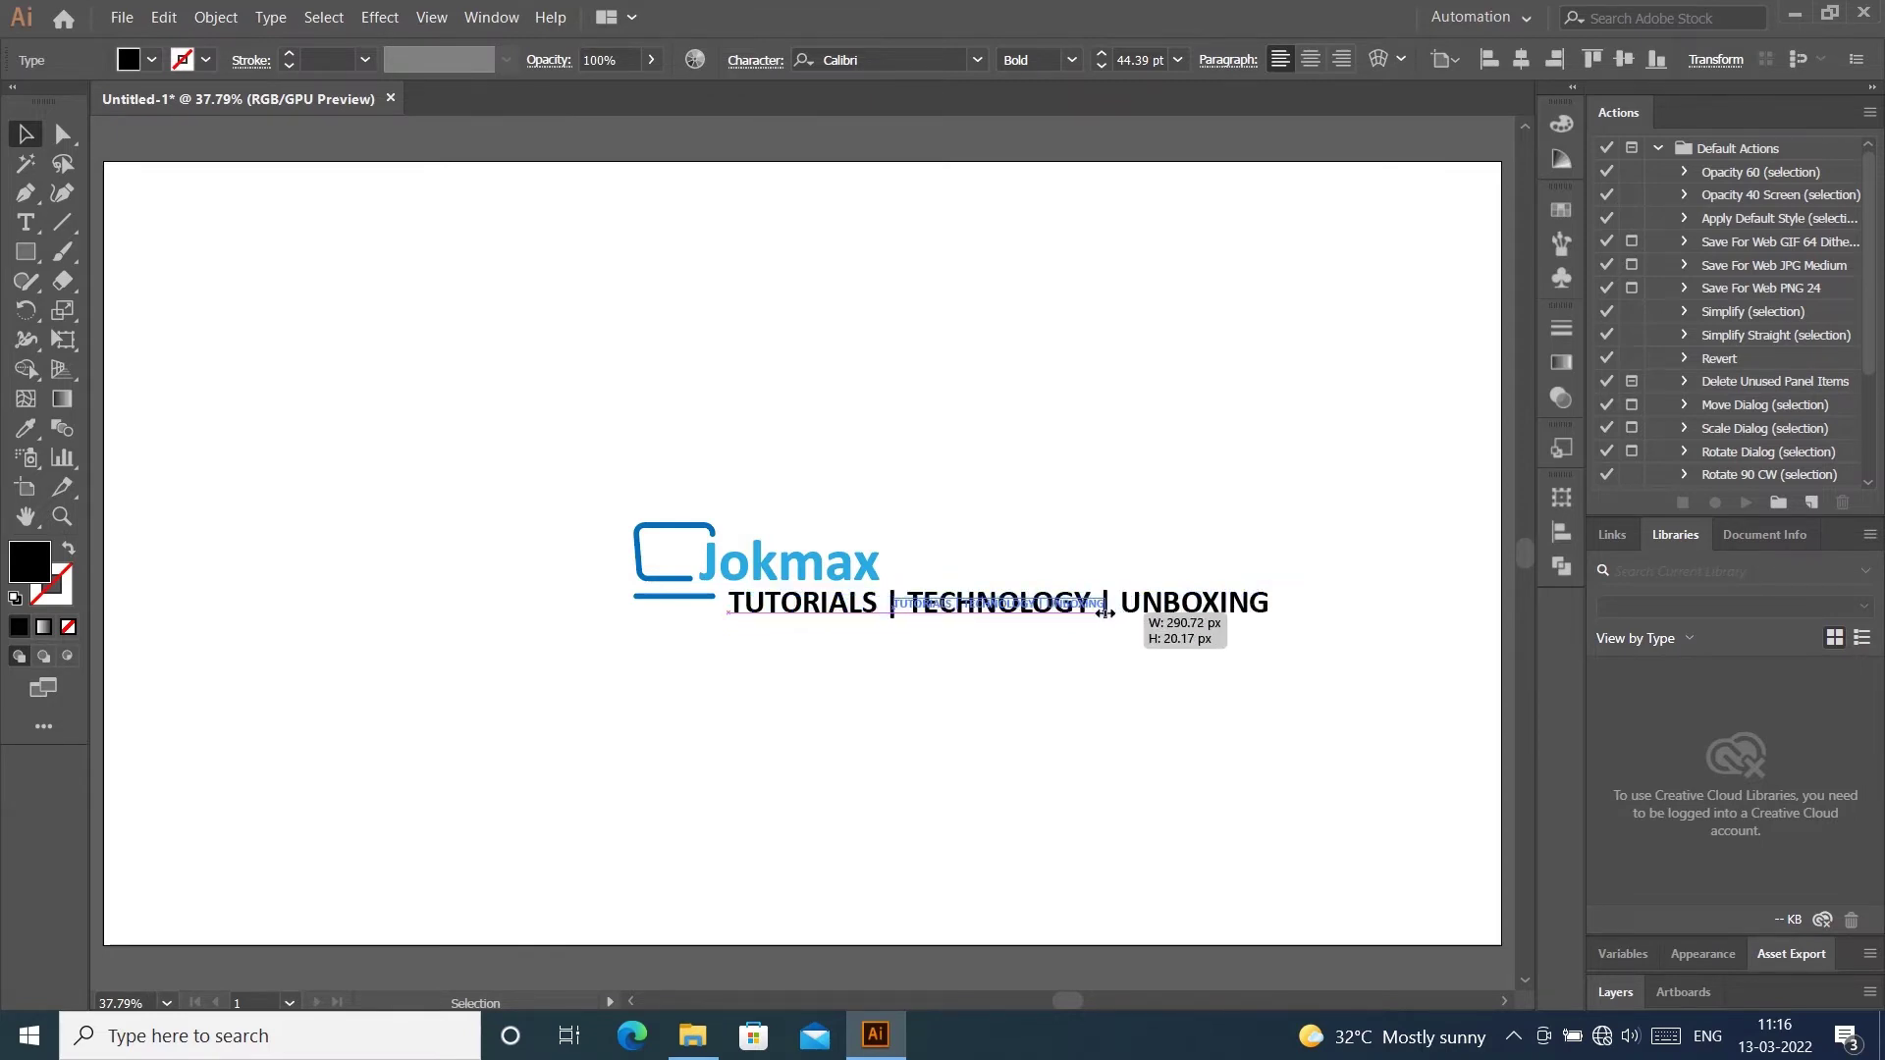
# Move the tagline under the Jokmax wordmark, shrink it to about 17 pt, and nudge it beside the bar
pyautogui.click(1114, 492)
pyautogui.moveTo(900, 607); pyautogui.dragTo(810, 599)
pyautogui.scroll(1, 833, 617)
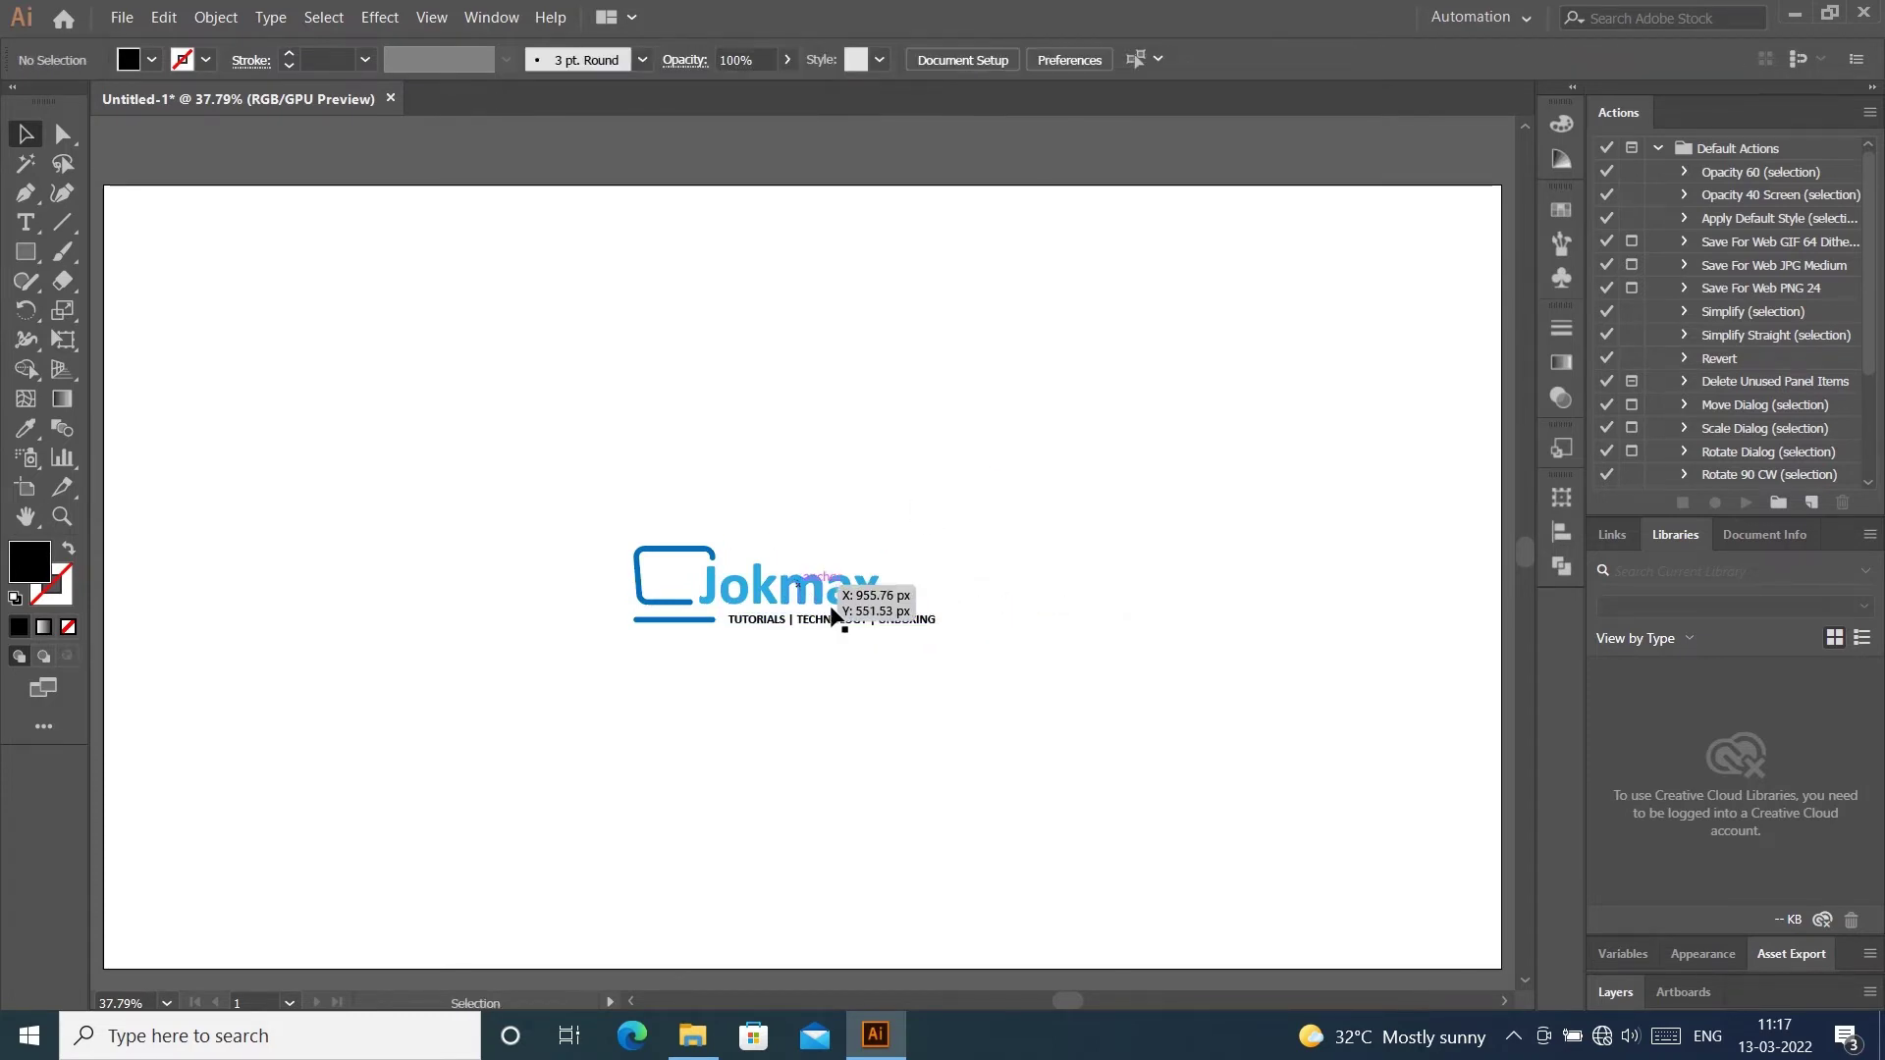
pyautogui.scroll(2, 871, 656)
pyautogui.click(984, 589)
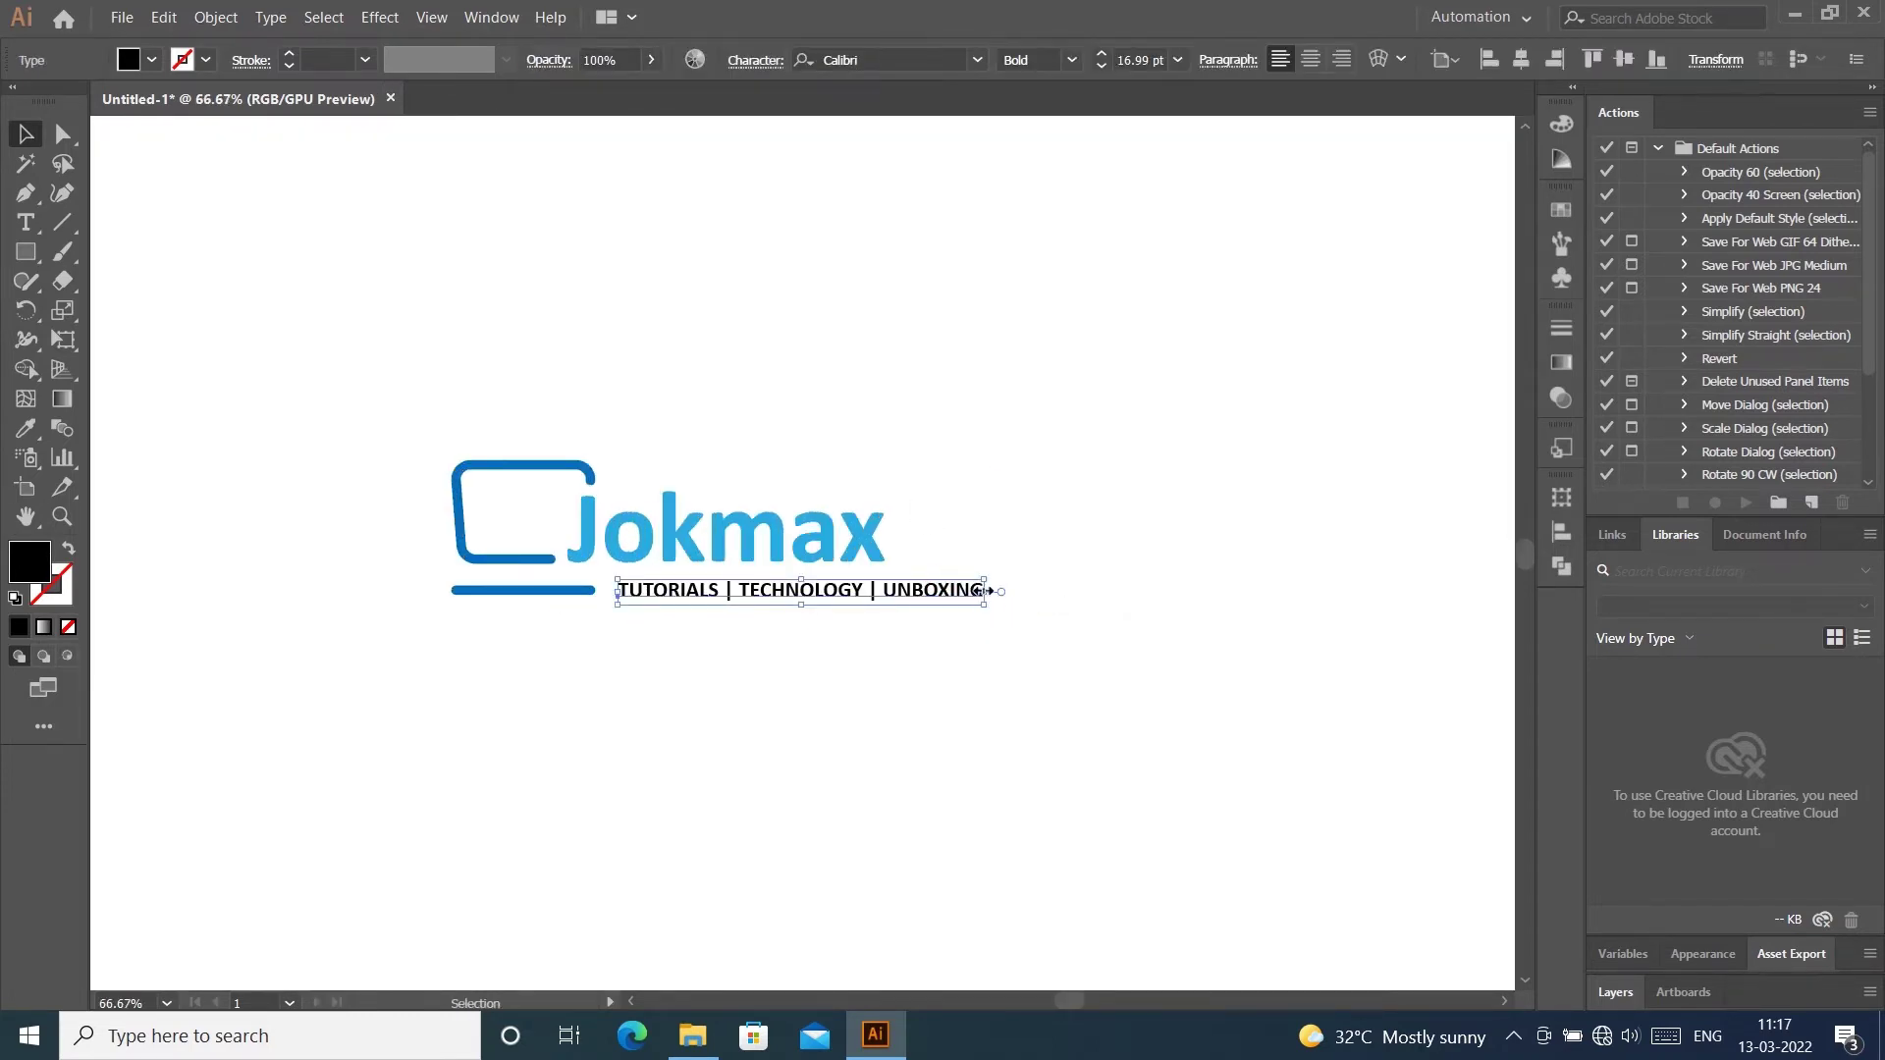
pyautogui.moveTo(989, 591); pyautogui.dragTo(944, 592)
pyautogui.click(891, 556)
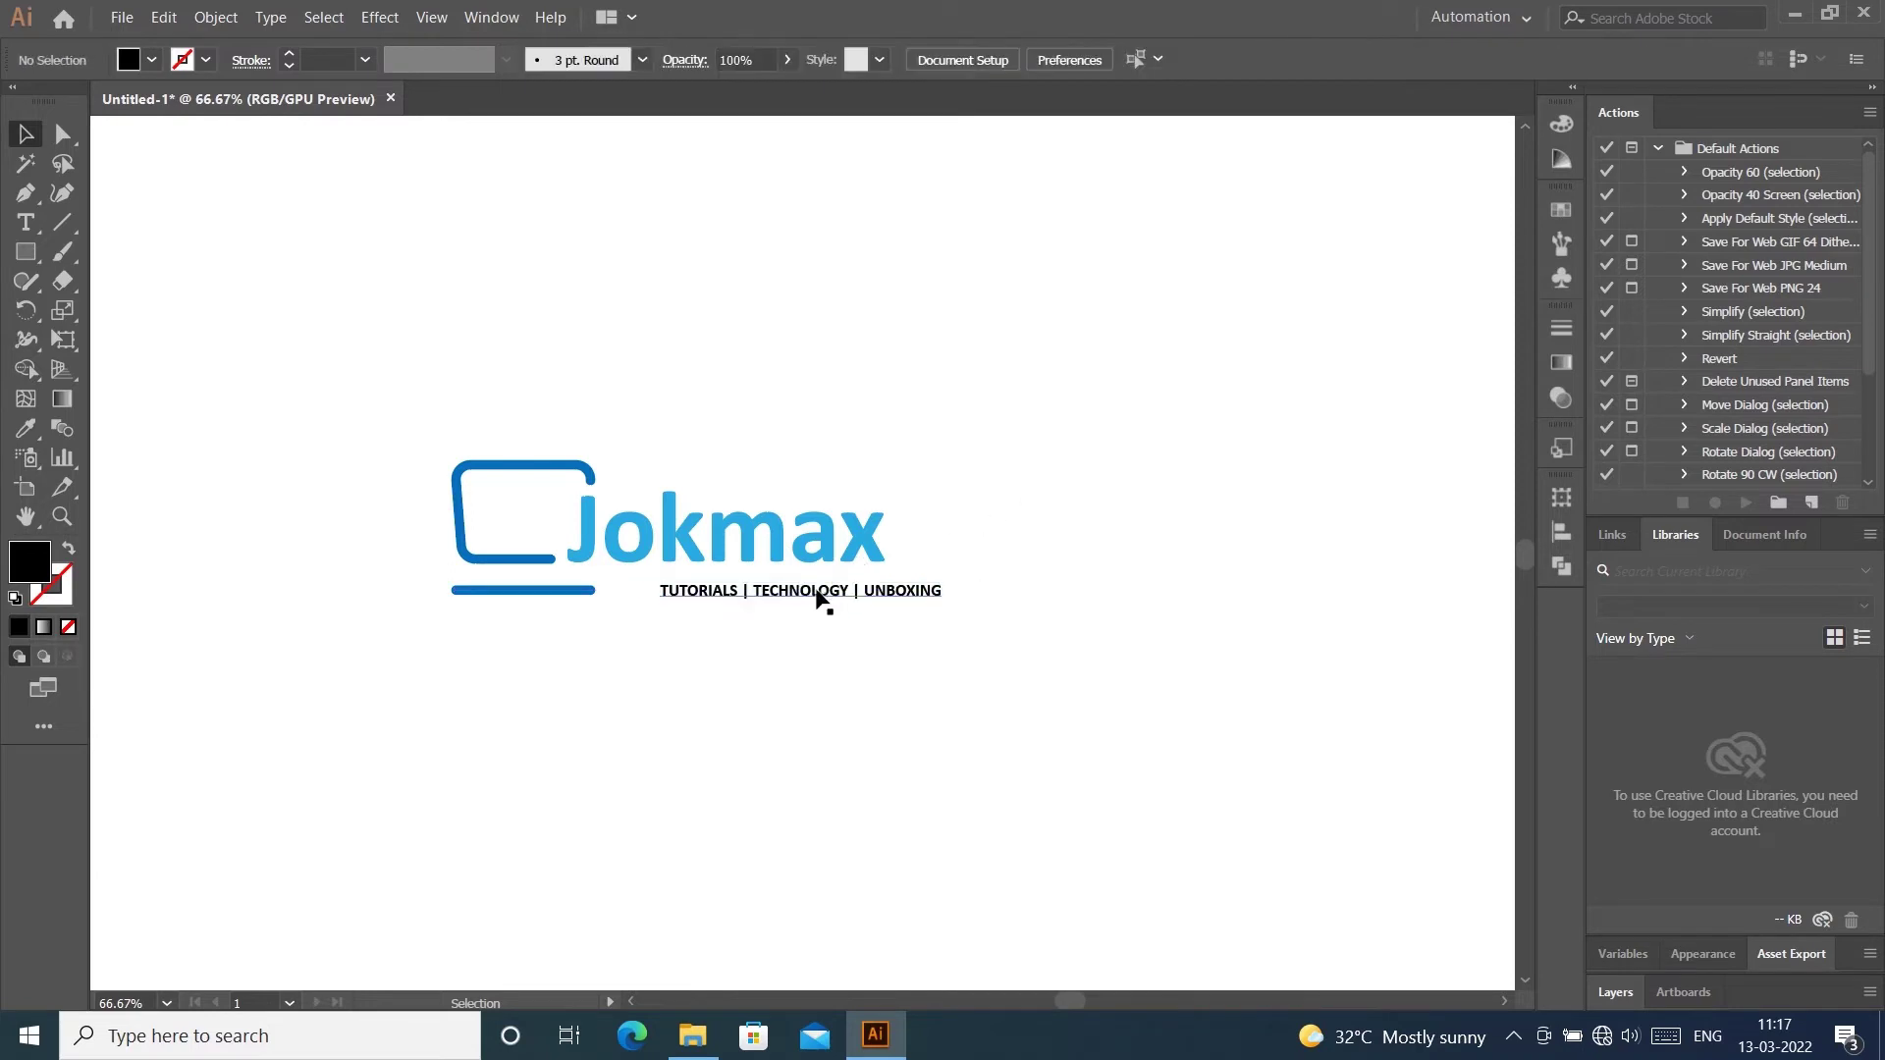
pyautogui.moveTo(818, 593); pyautogui.dragTo(772, 595)
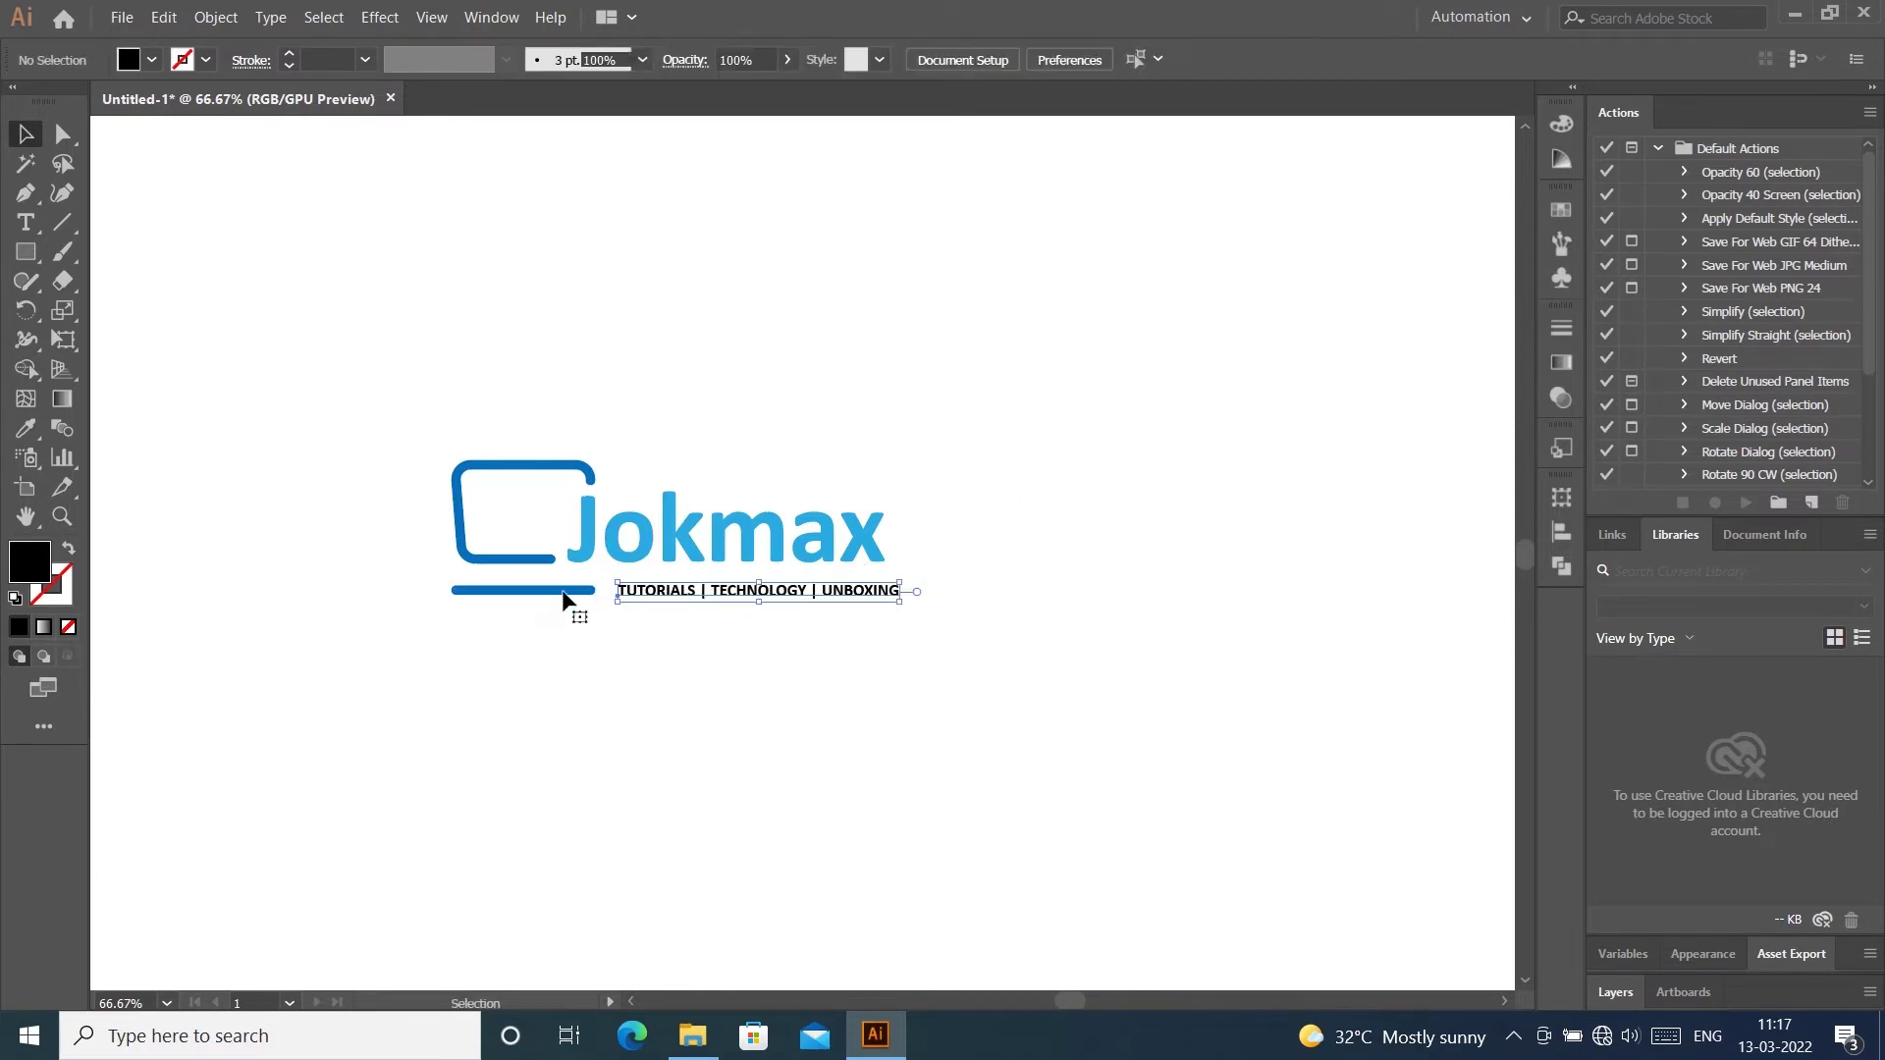
# Select the tagline and blue bar, make the bar the key object, and vertically centre the tagline on it
pyautogui.doubleClick(563, 592)
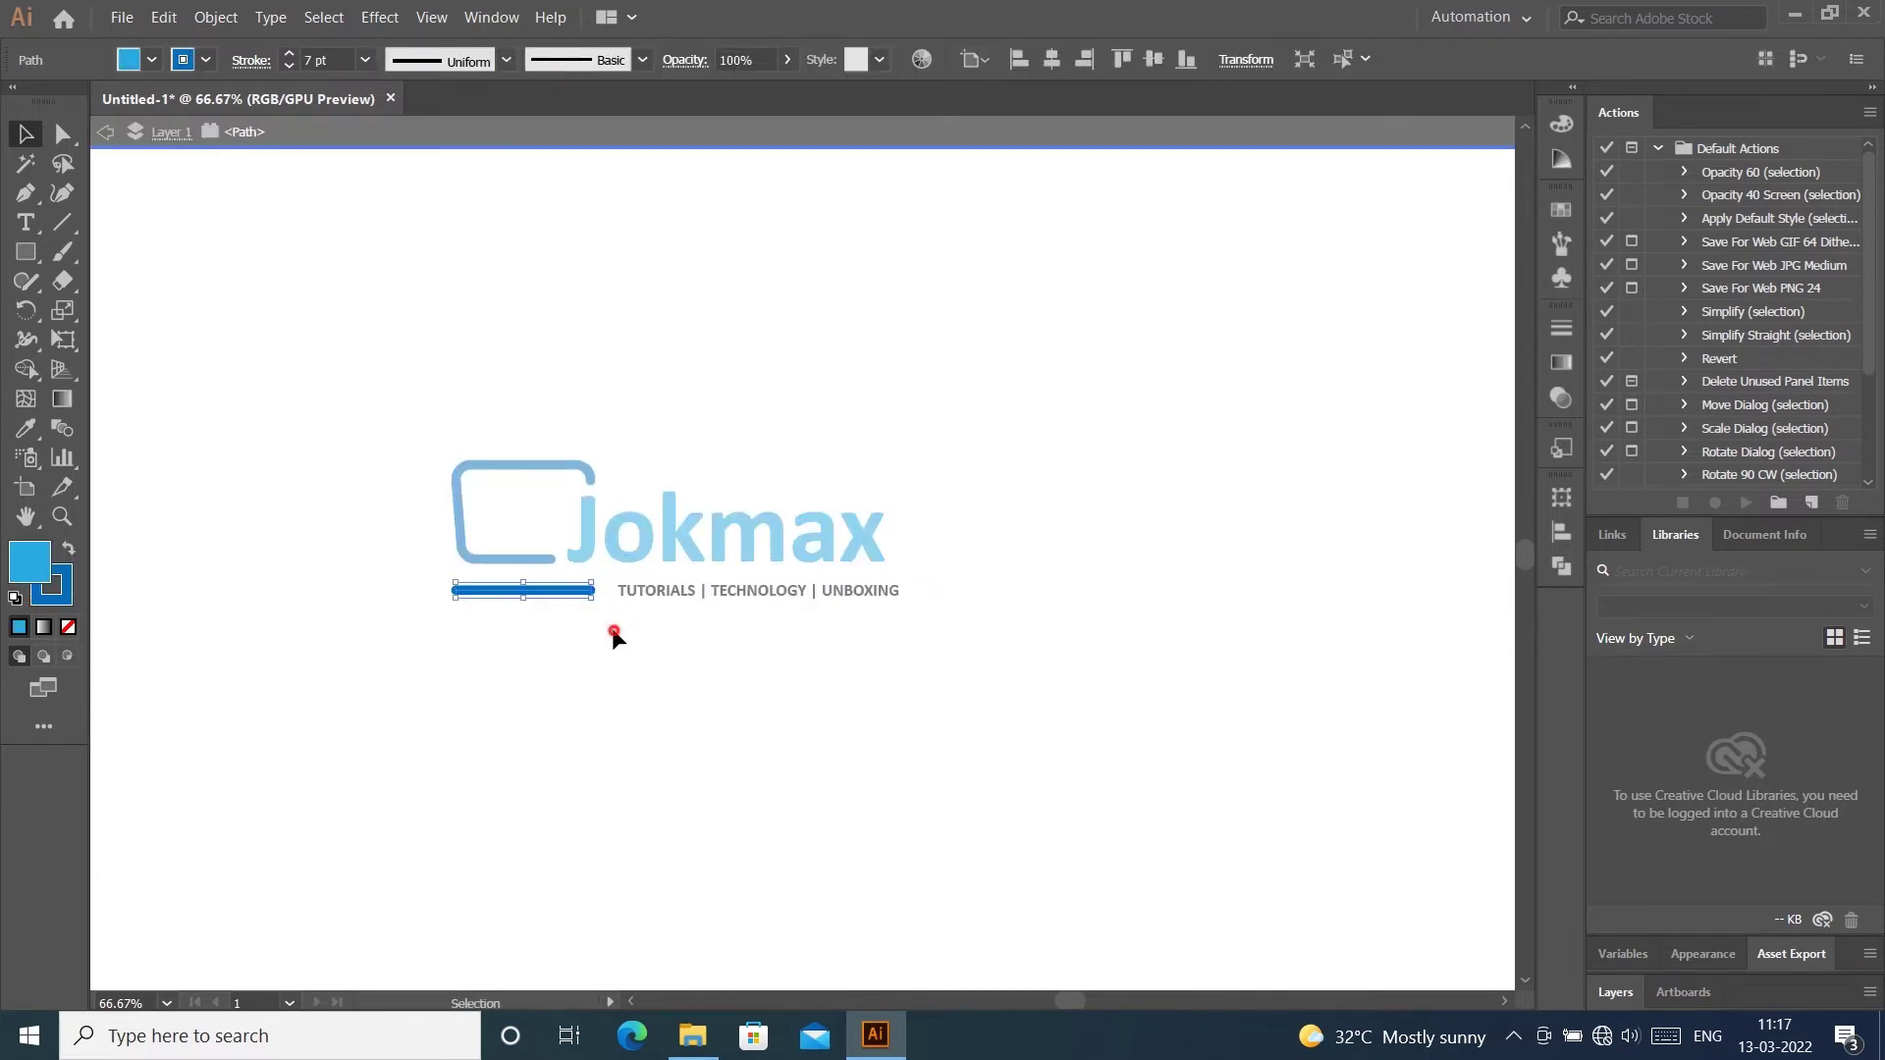
pyautogui.click(585, 622)
pyautogui.click(832, 671)
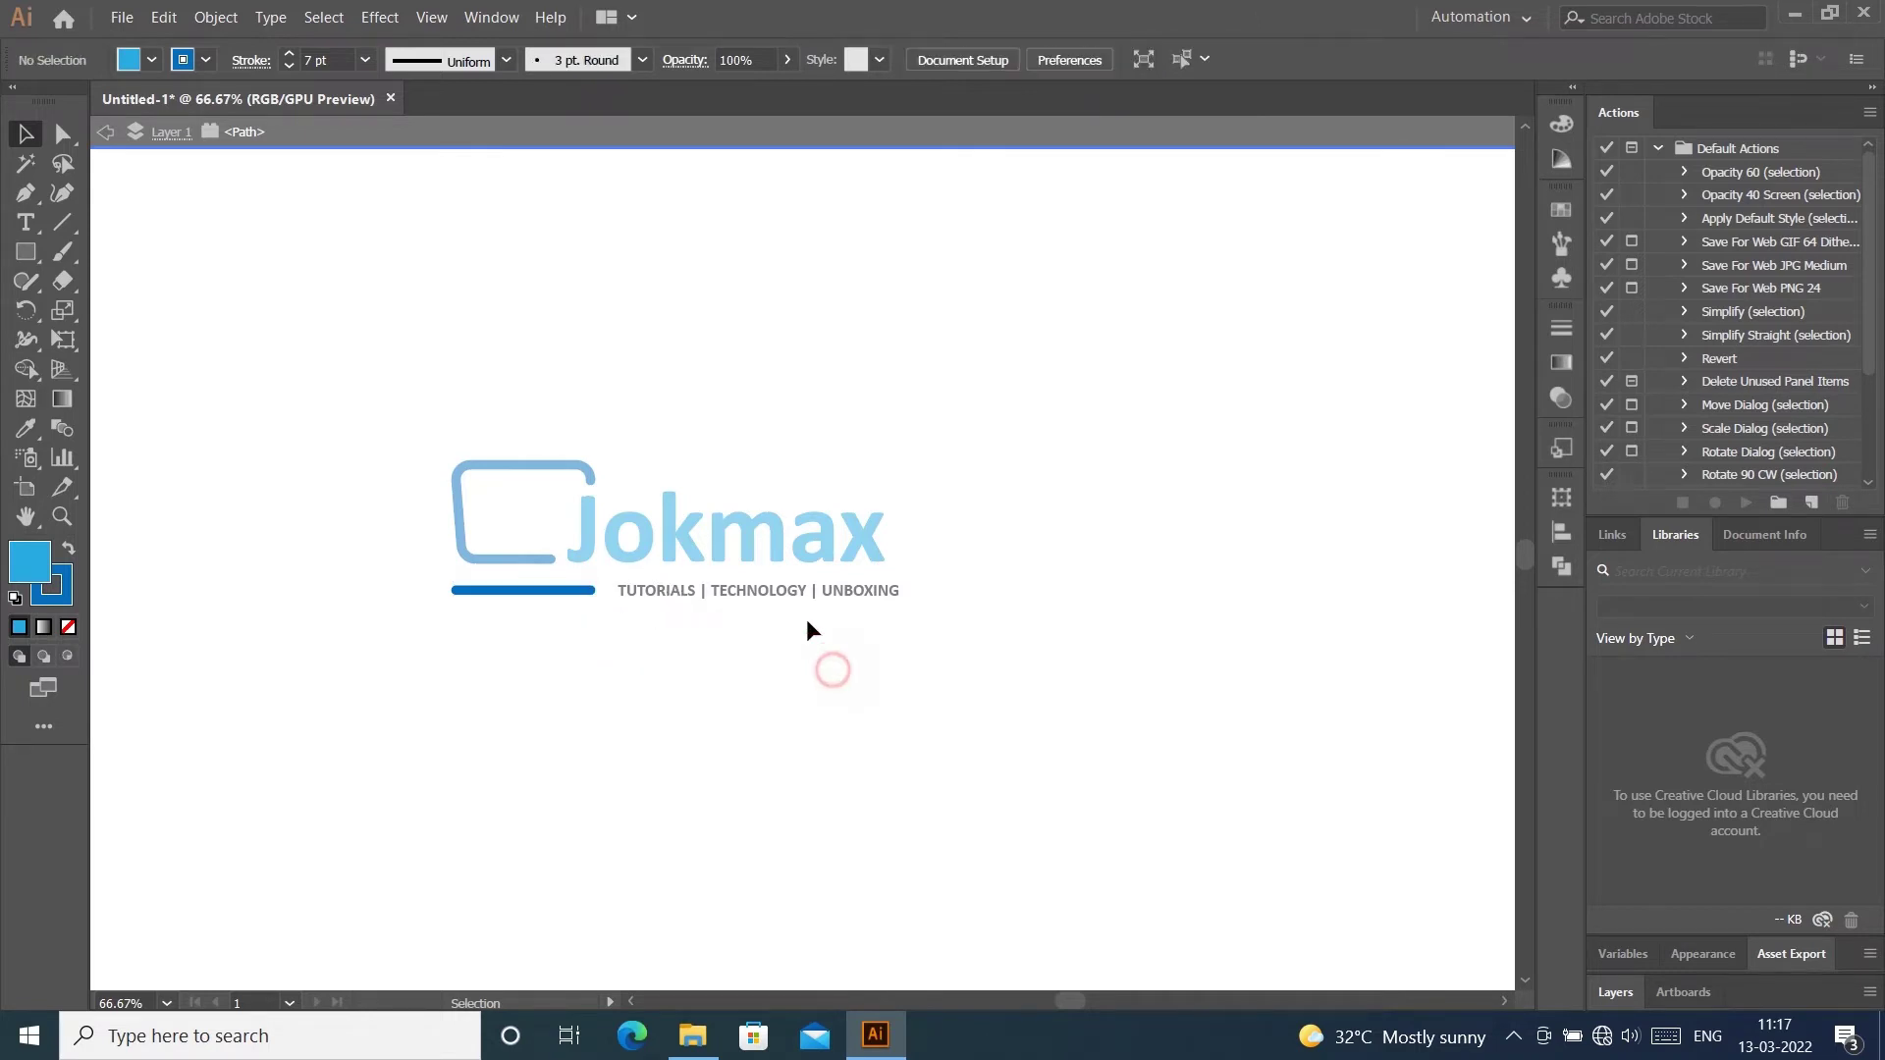
pyautogui.click(825, 138)
pyautogui.click(683, 599)
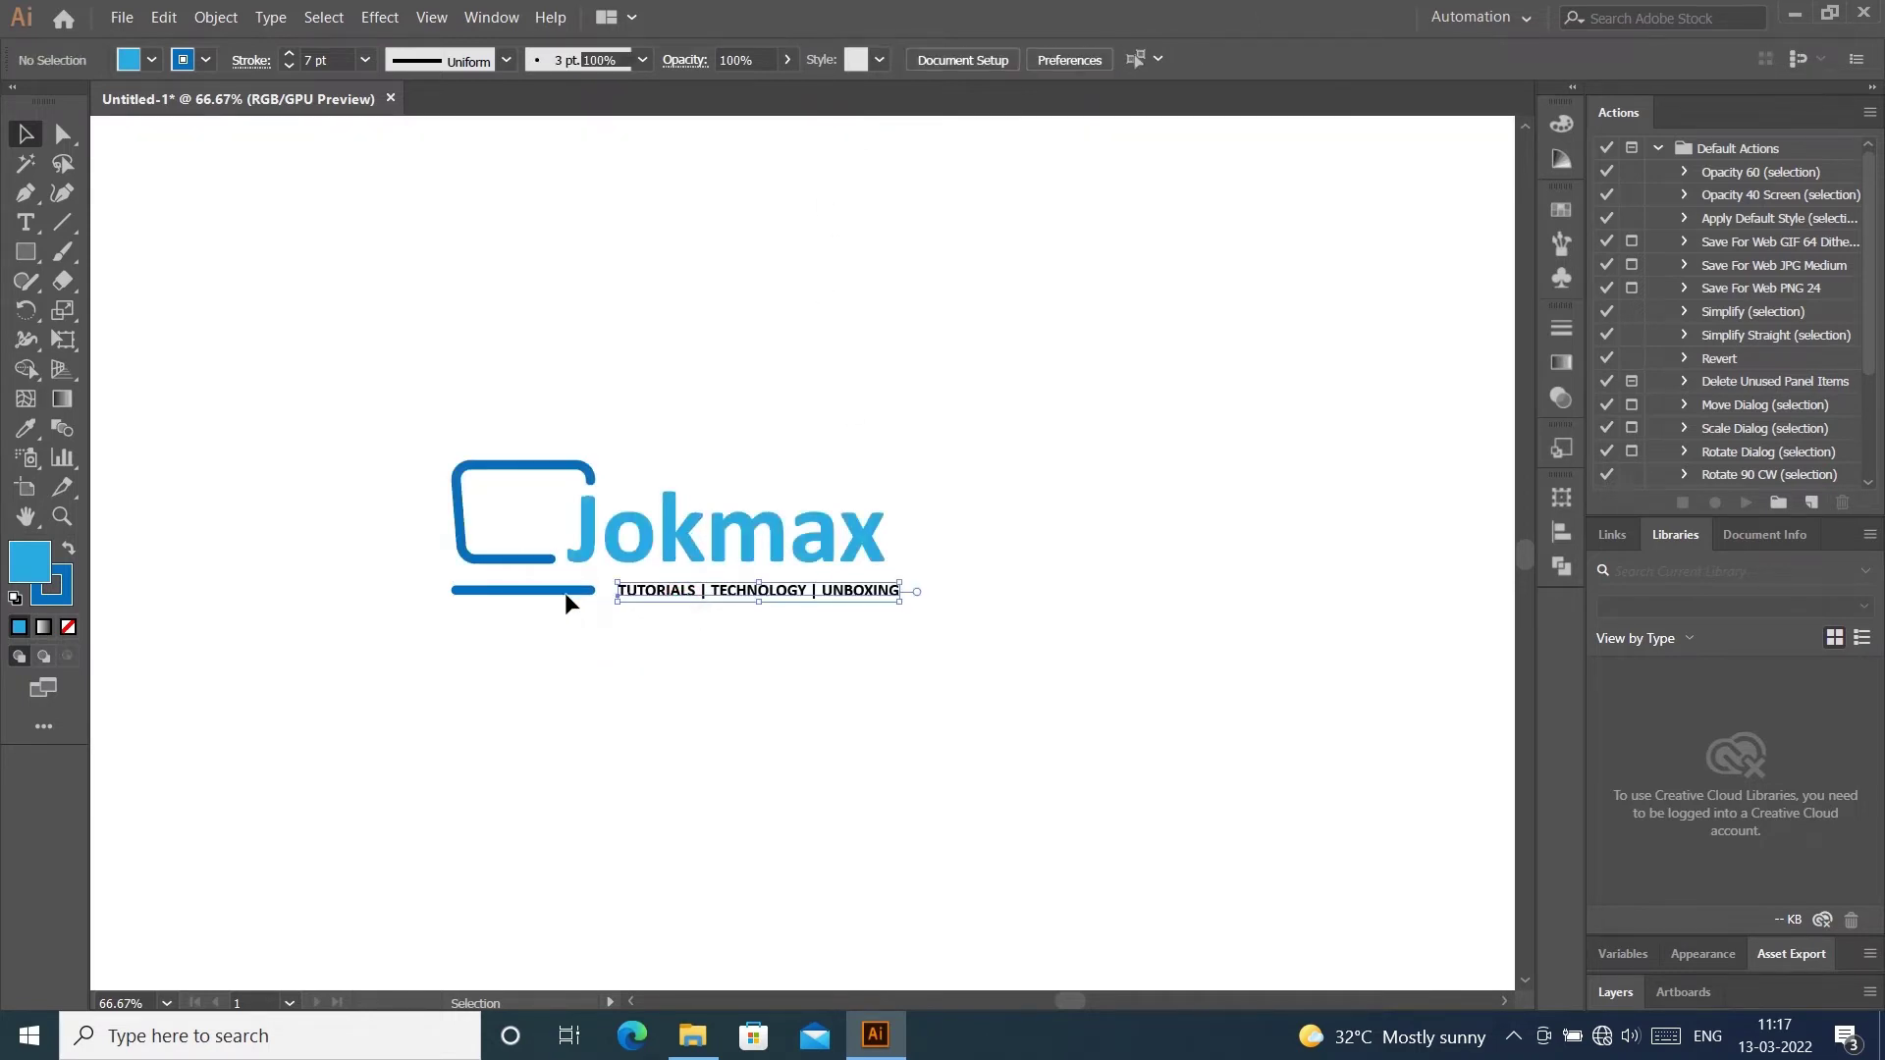
pyautogui.click(491, 592)
pyautogui.keyDown('shift'); pyautogui.click(673, 592); pyautogui.keyUp('shift')
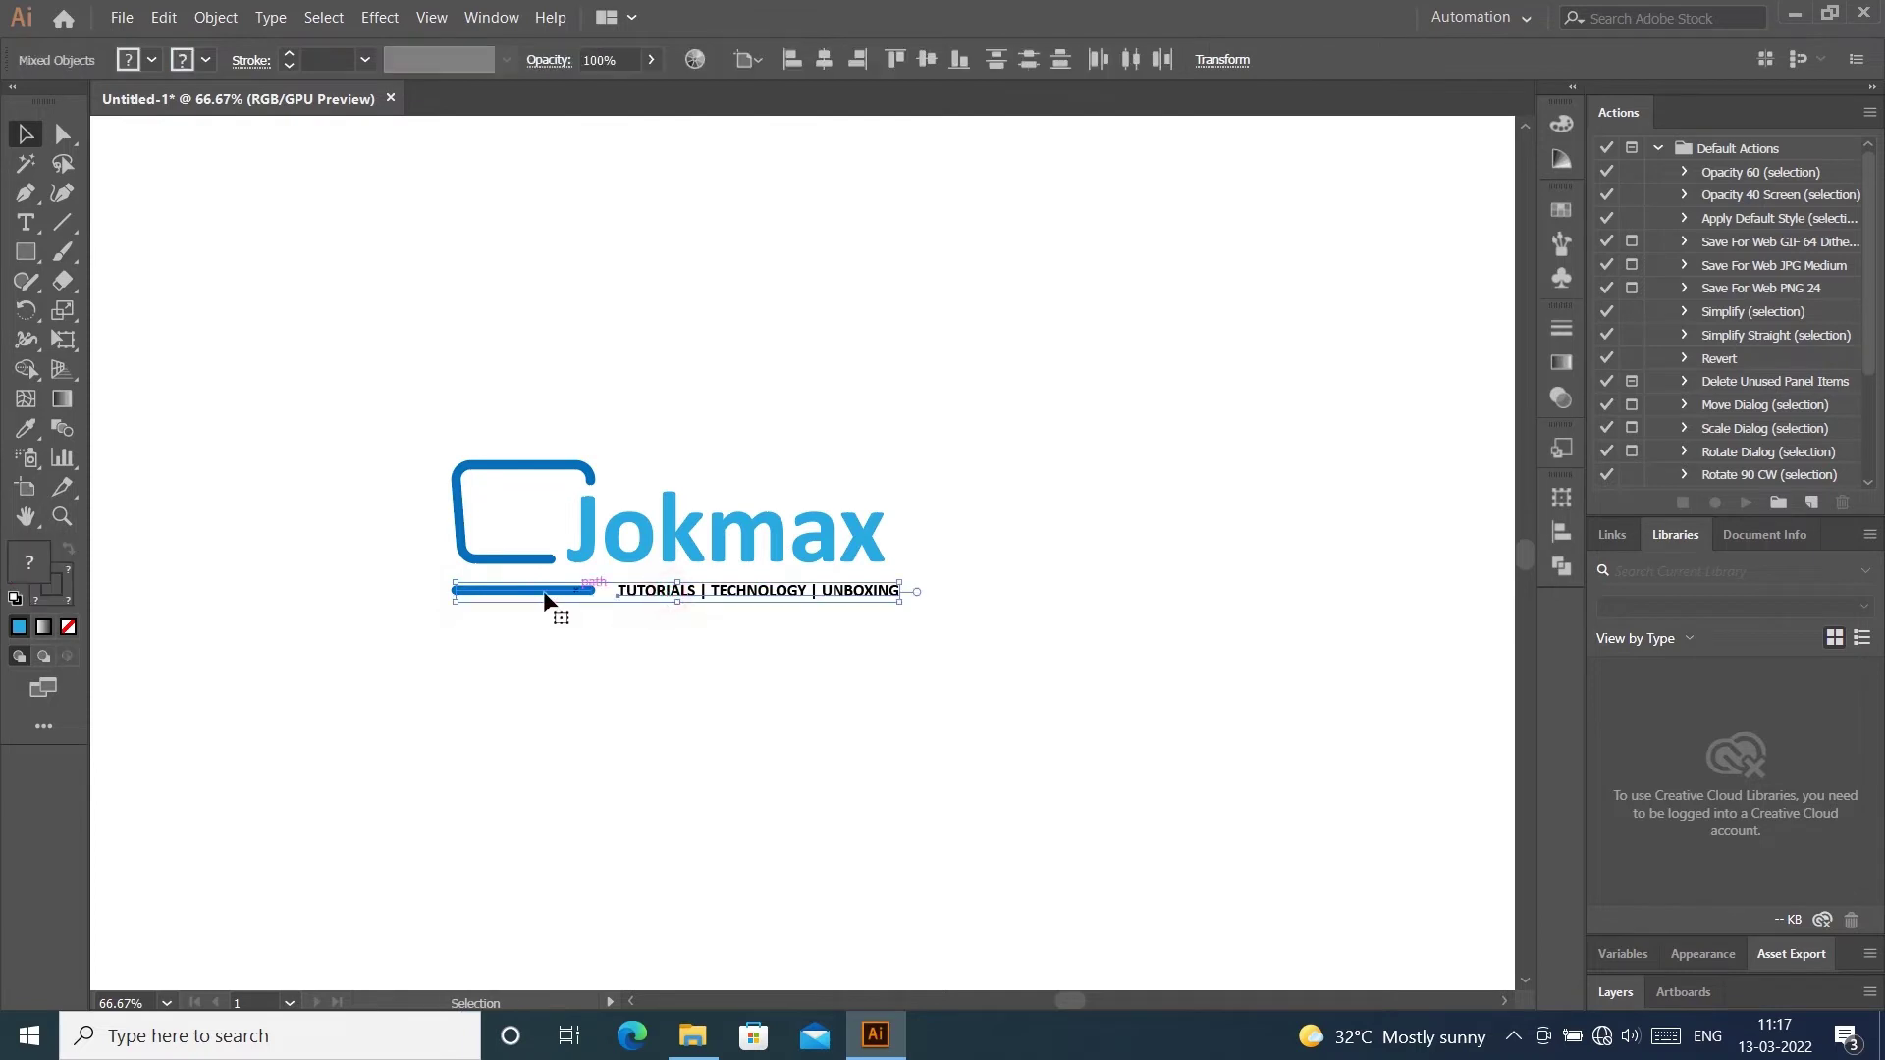
pyautogui.click(545, 594)
pyautogui.click(929, 62)
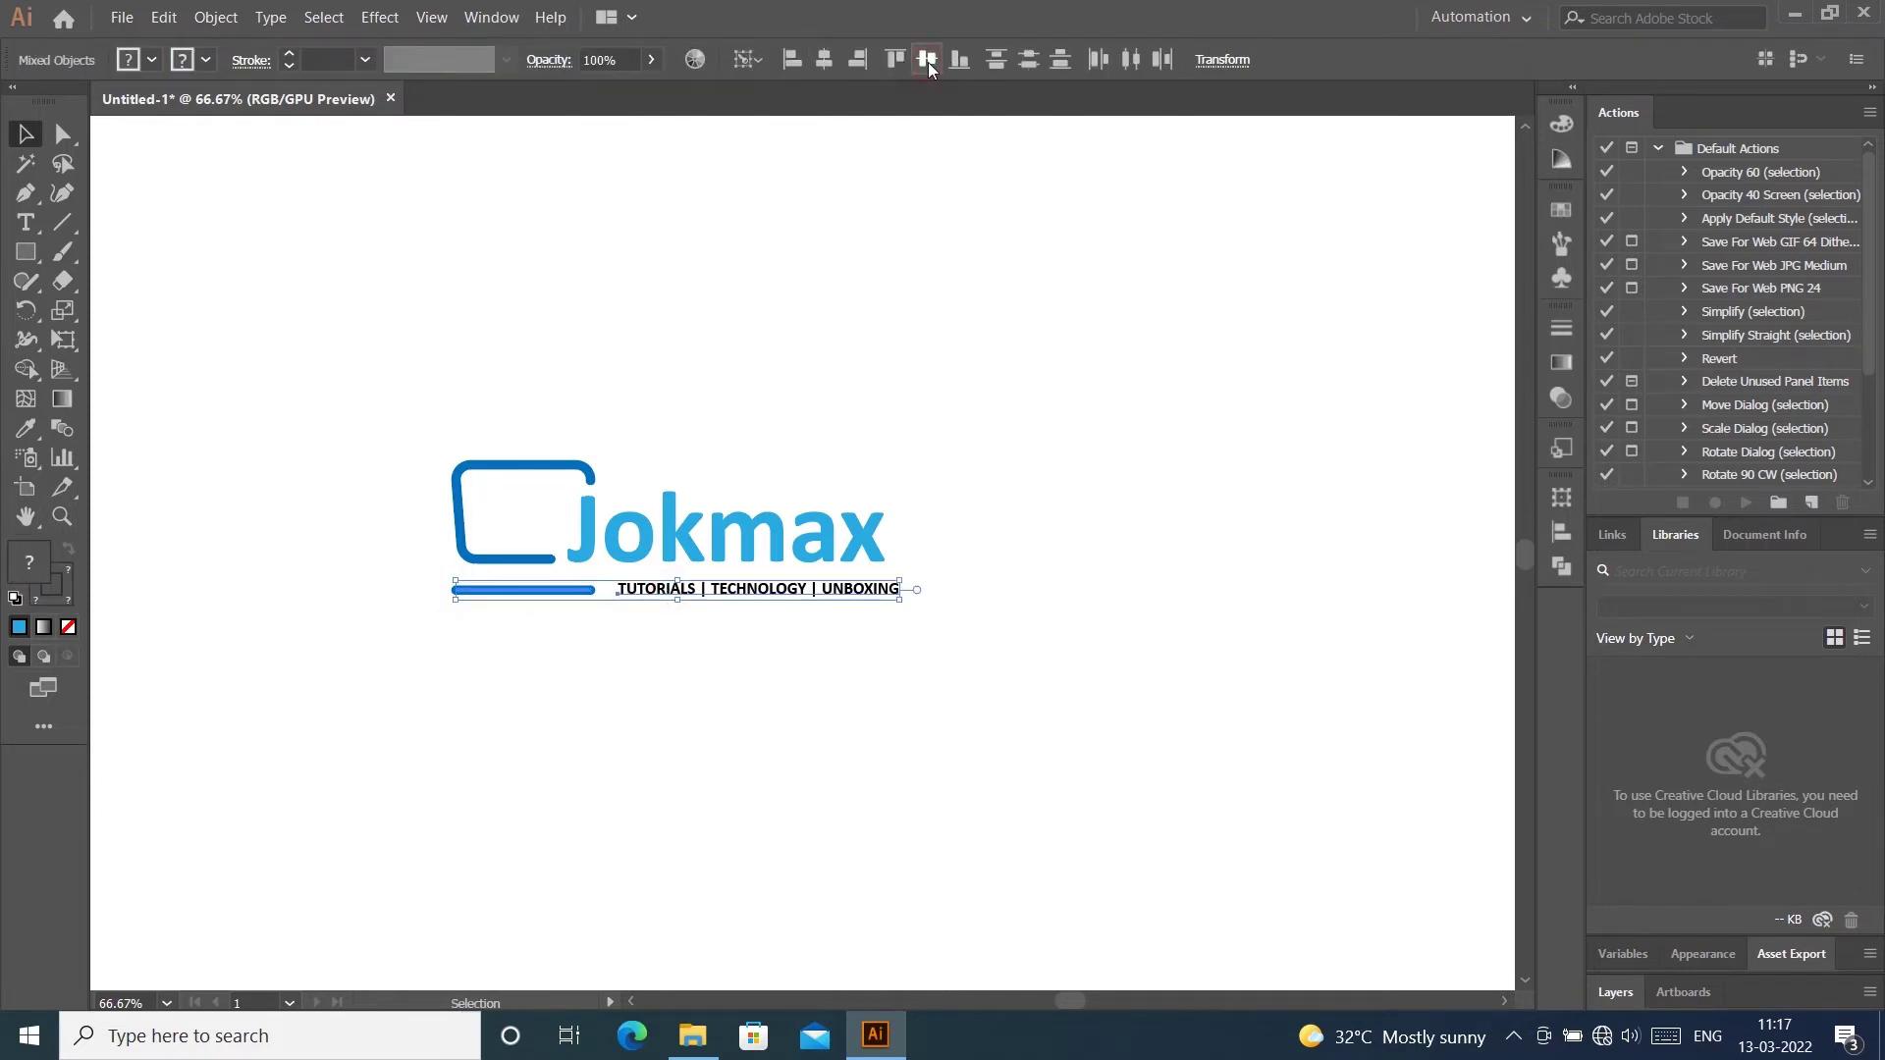
pyautogui.click(993, 269)
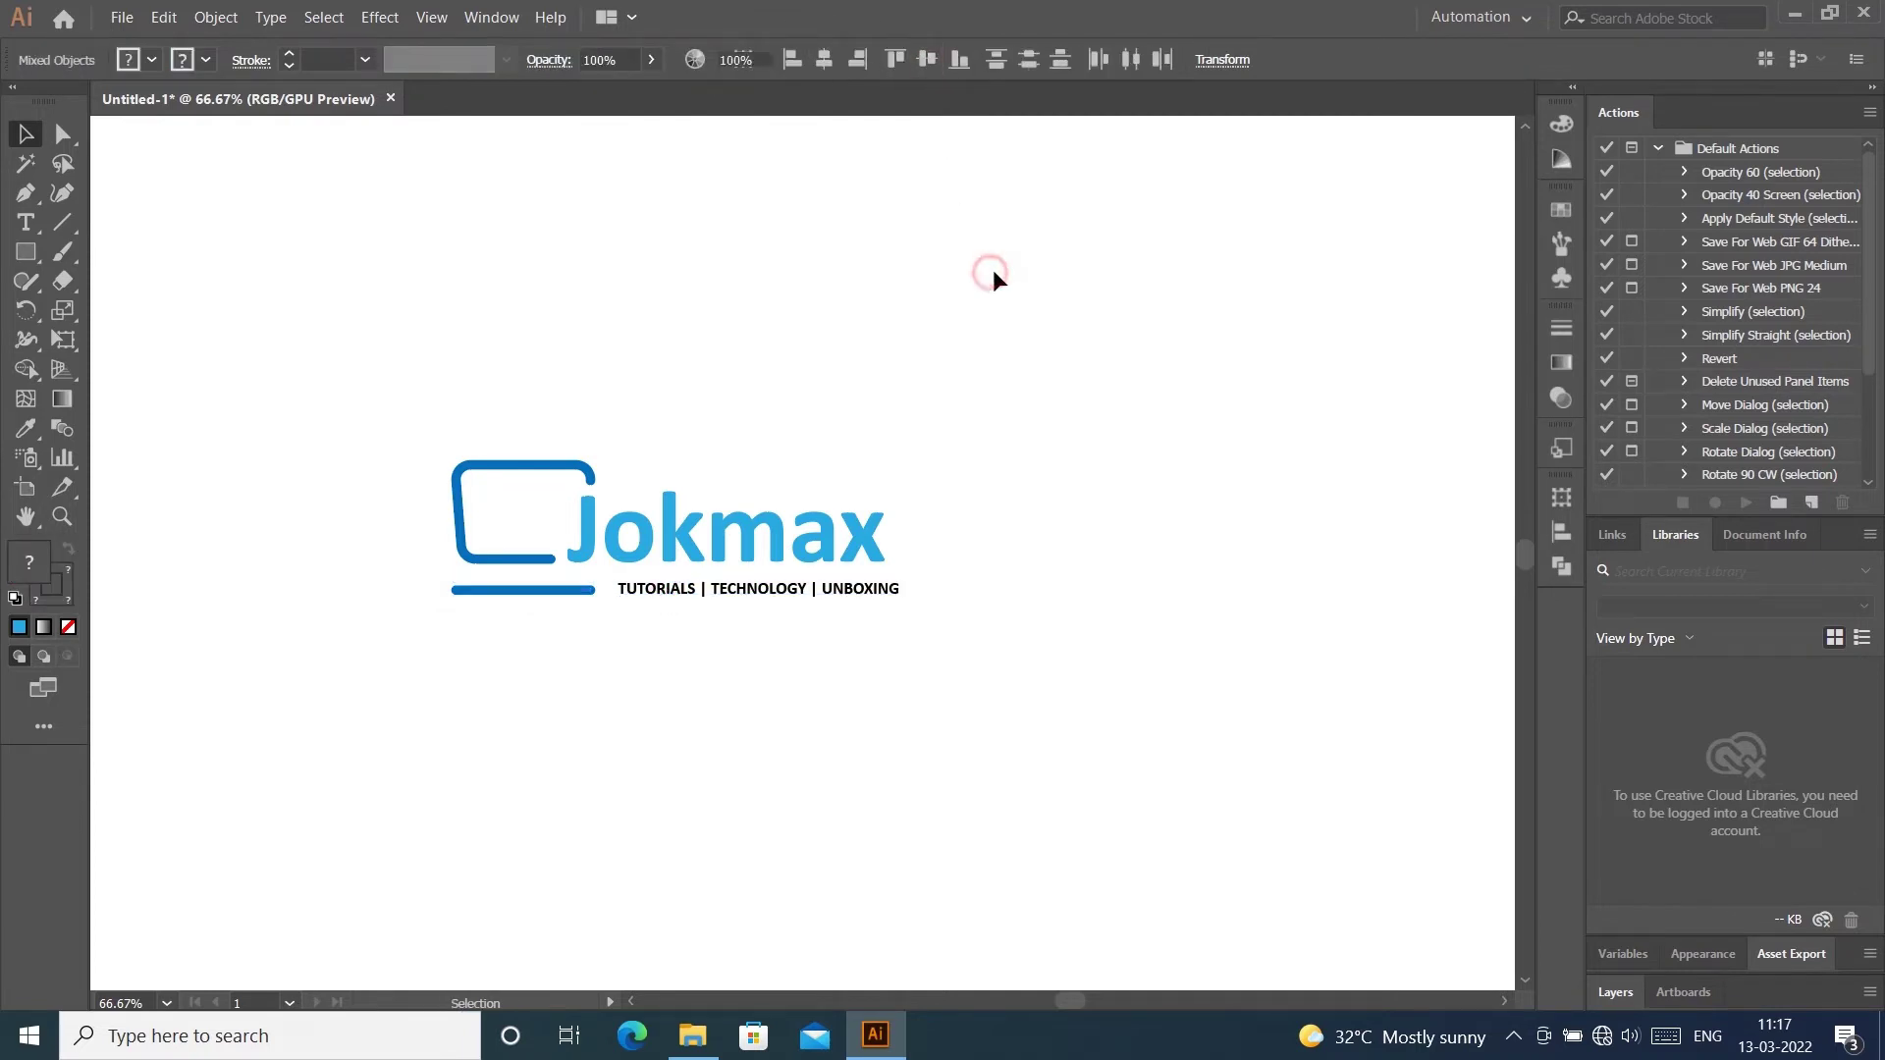
pyautogui.click(552, 596)
pyautogui.keyDown('shift'); pyautogui.click(466, 551); pyautogui.keyUp('shift')
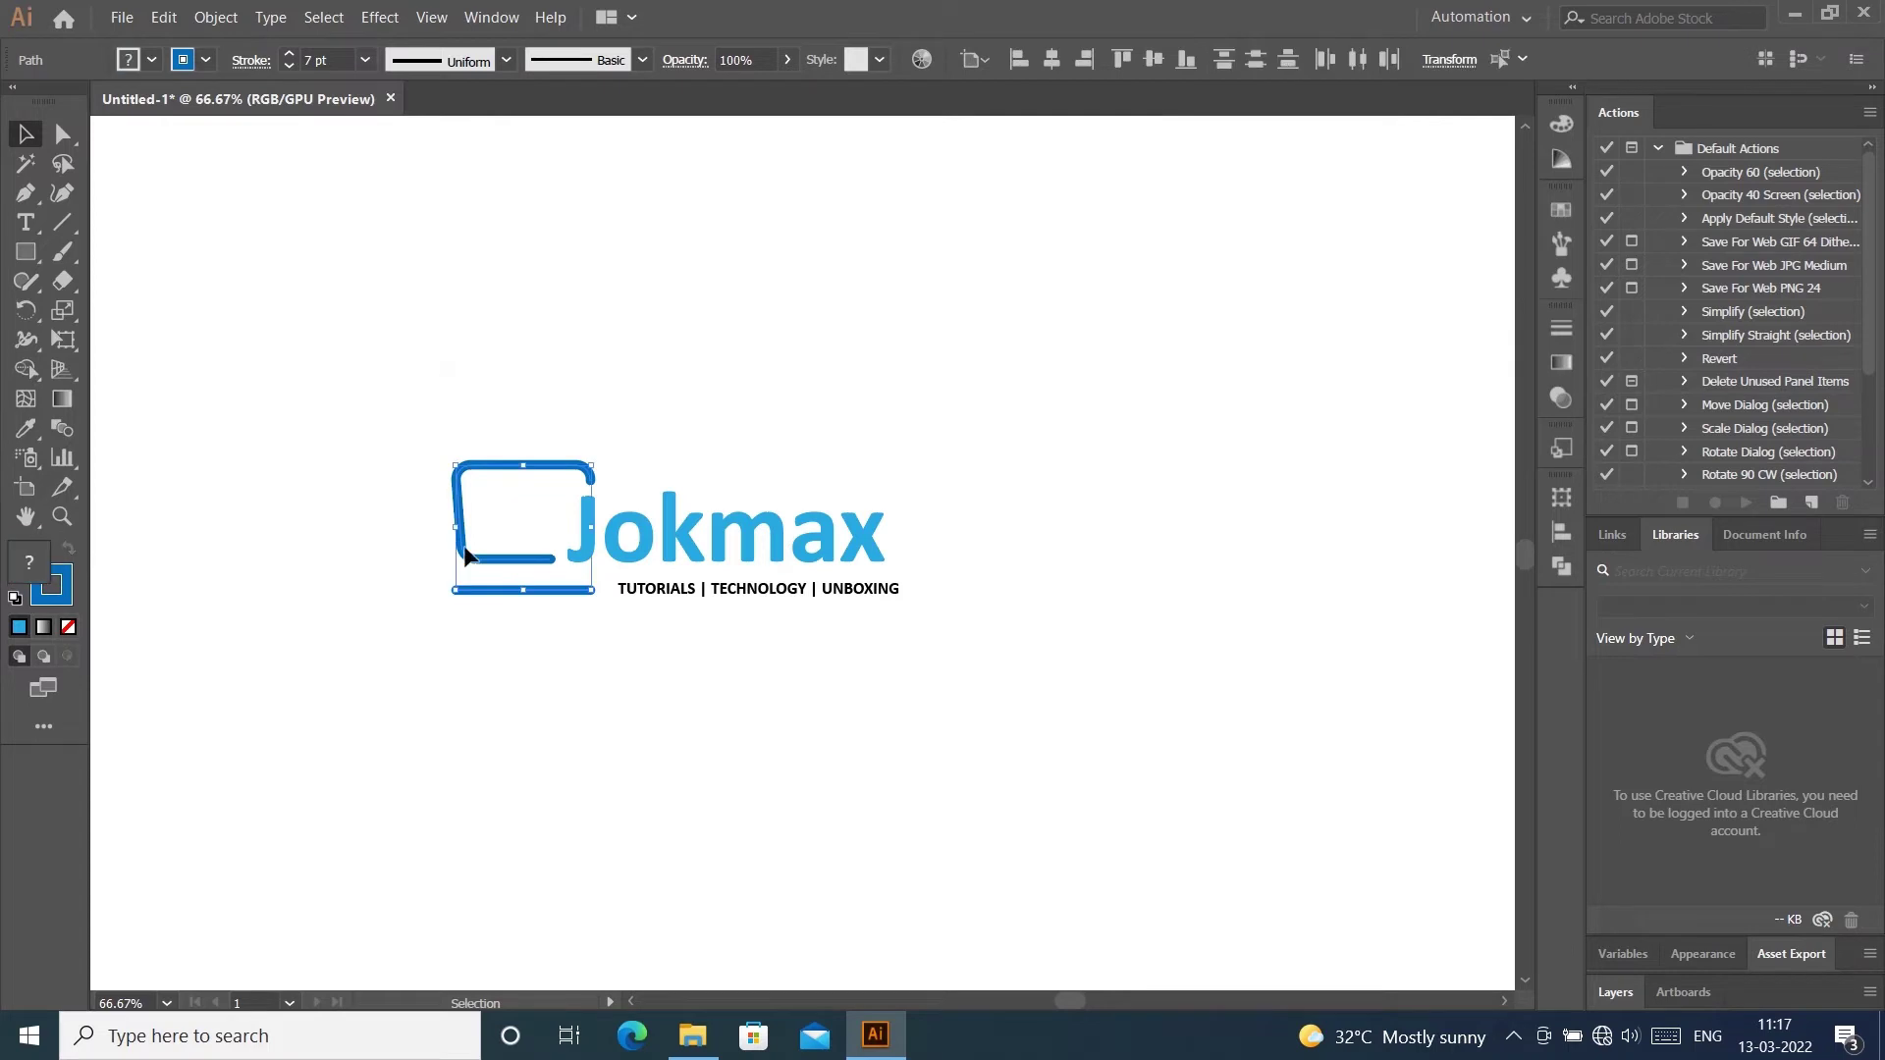
# Expand the laptop frame and bar strokes into filled shapes, keeping Fill and Stroke
pyautogui.click(216, 16)
pyautogui.click(251, 241)
pyautogui.click(893, 654)
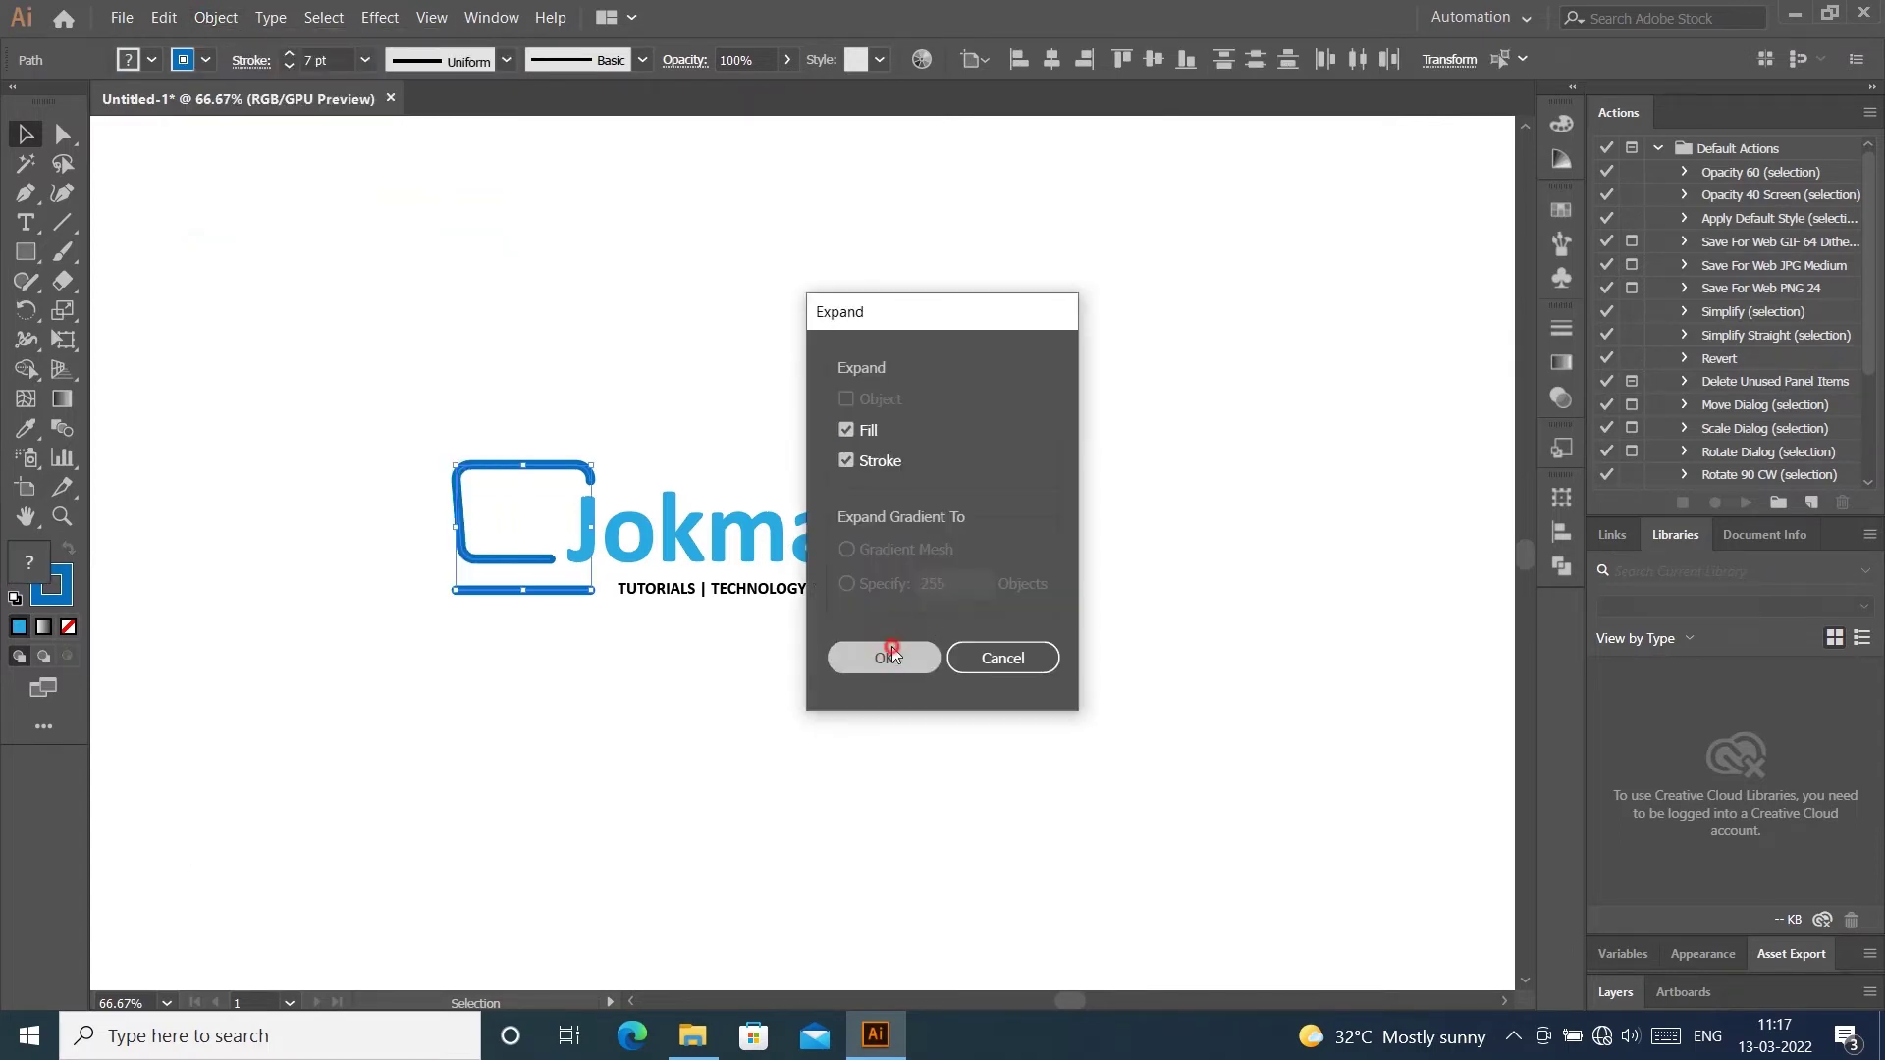
pyautogui.click(1100, 326)
# Isolate the expanded bar group to select the bar shape, then exit and select the laptop frame
pyautogui.click(577, 594)
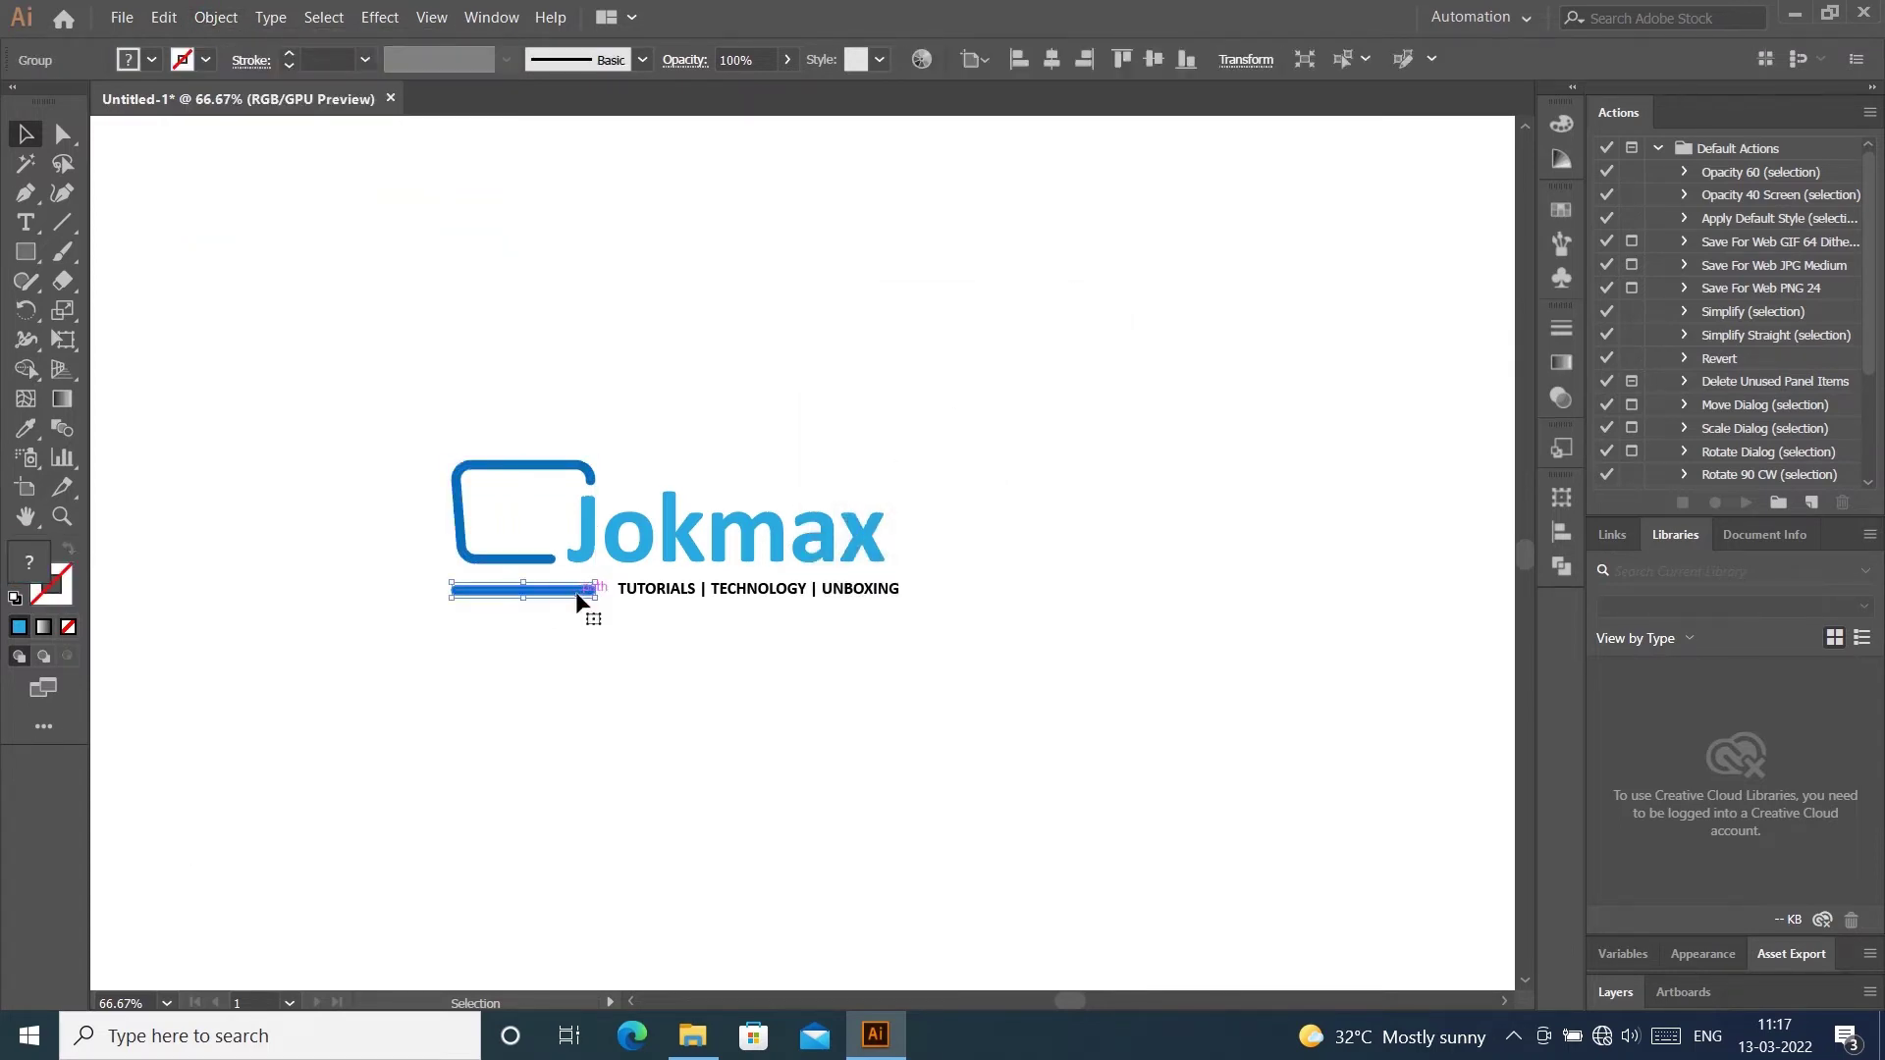
pyautogui.doubleClick(578, 594)
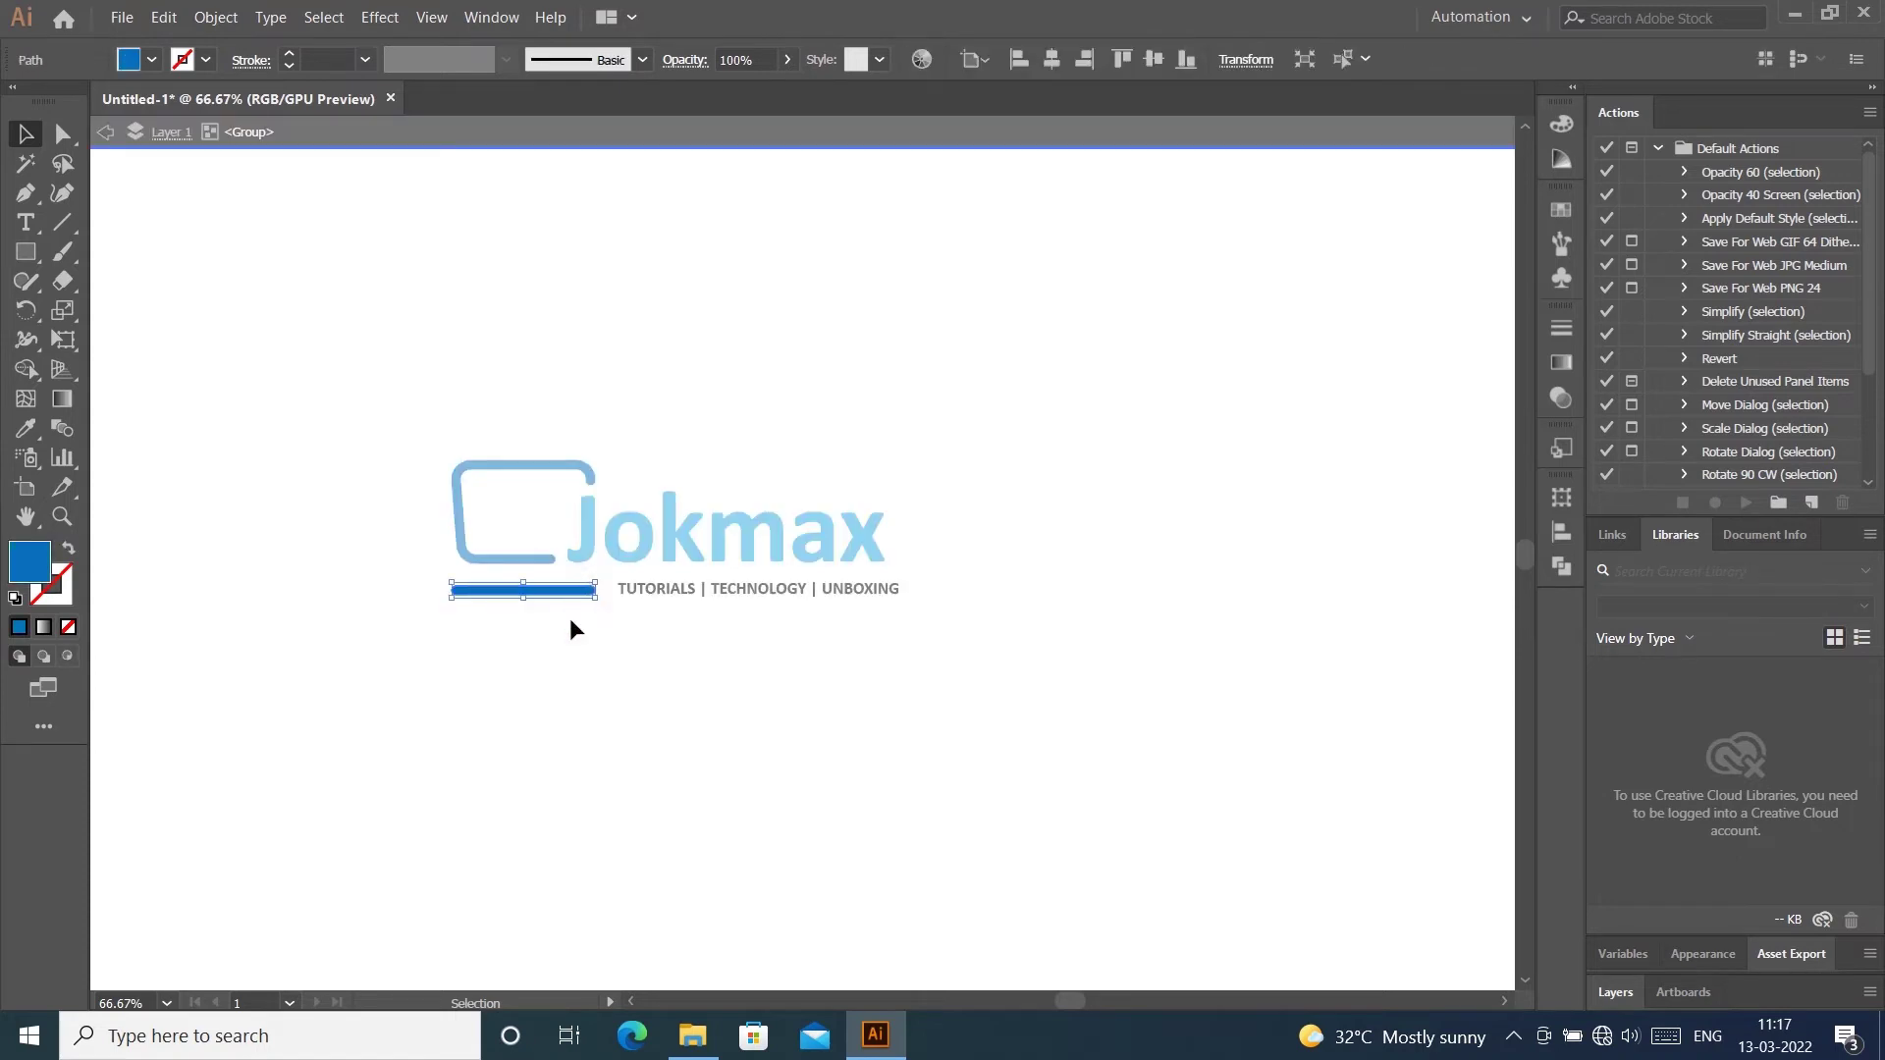
pyautogui.click(580, 593)
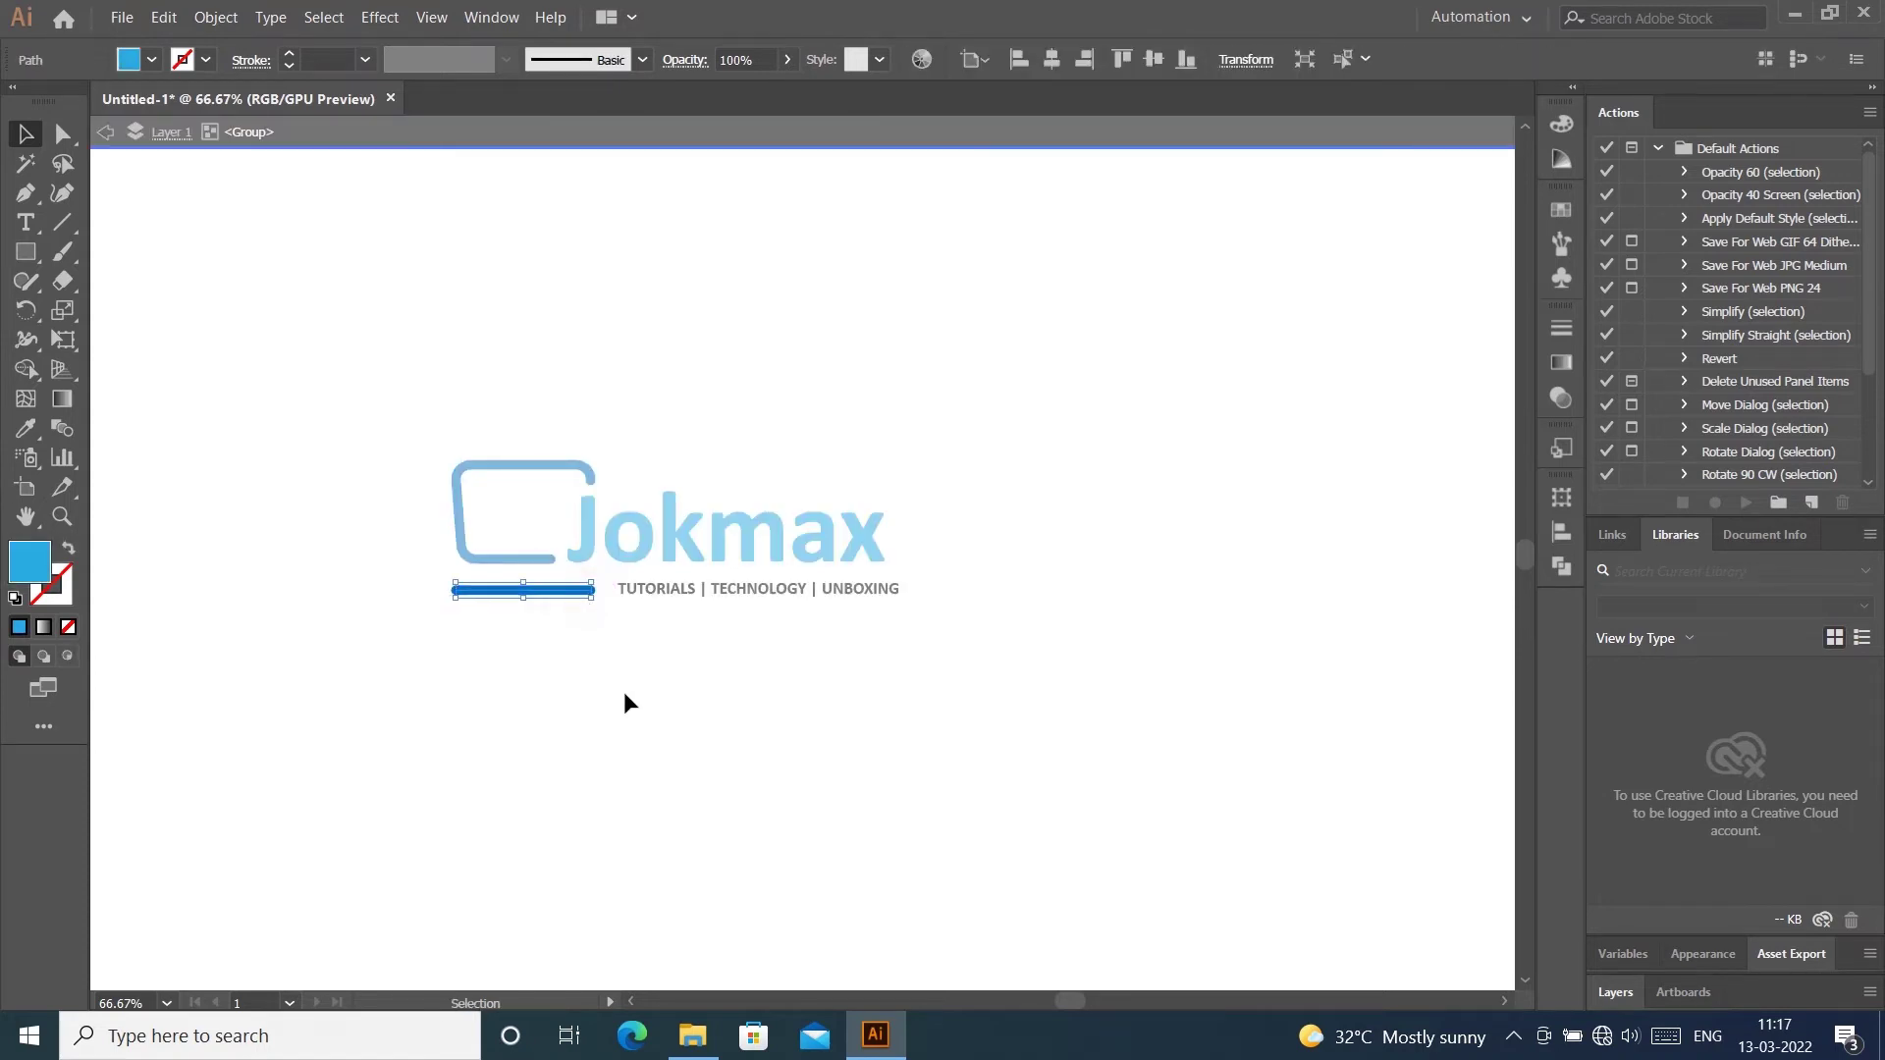
pyautogui.click(727, 743)
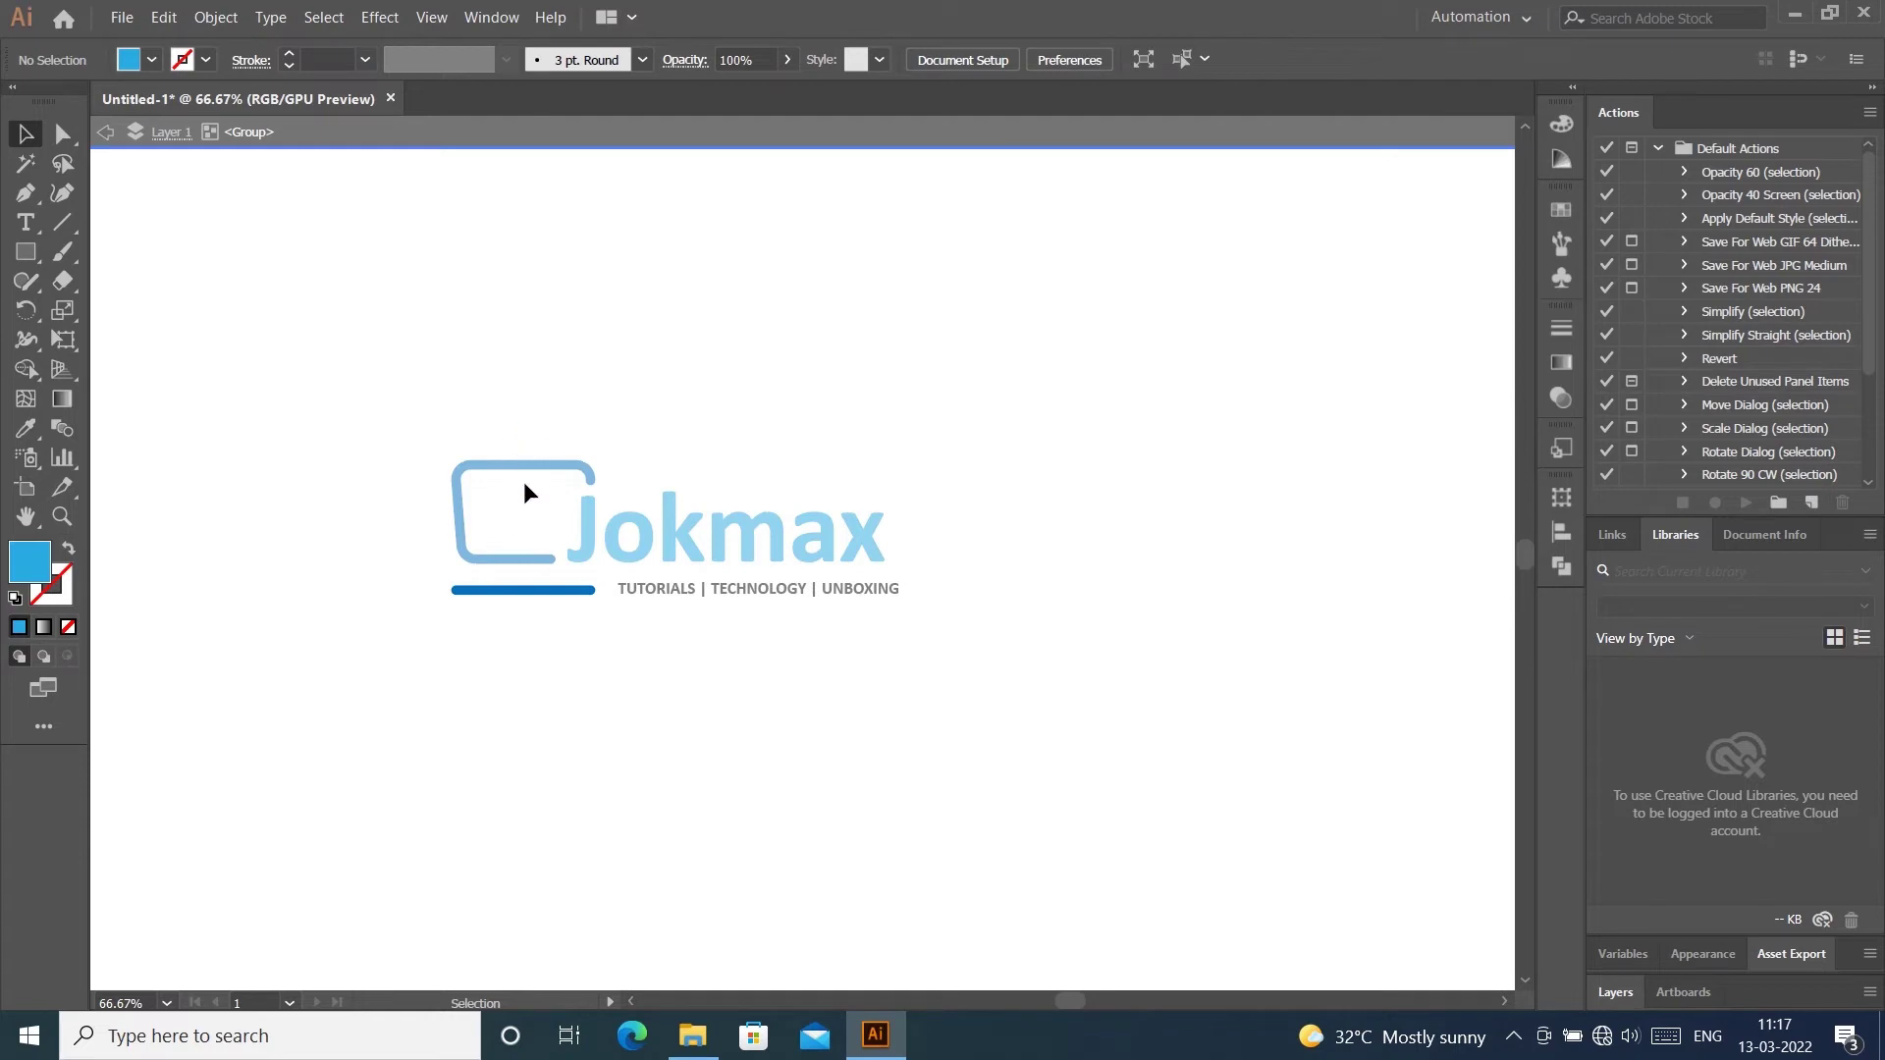
pyautogui.click(592, 144)
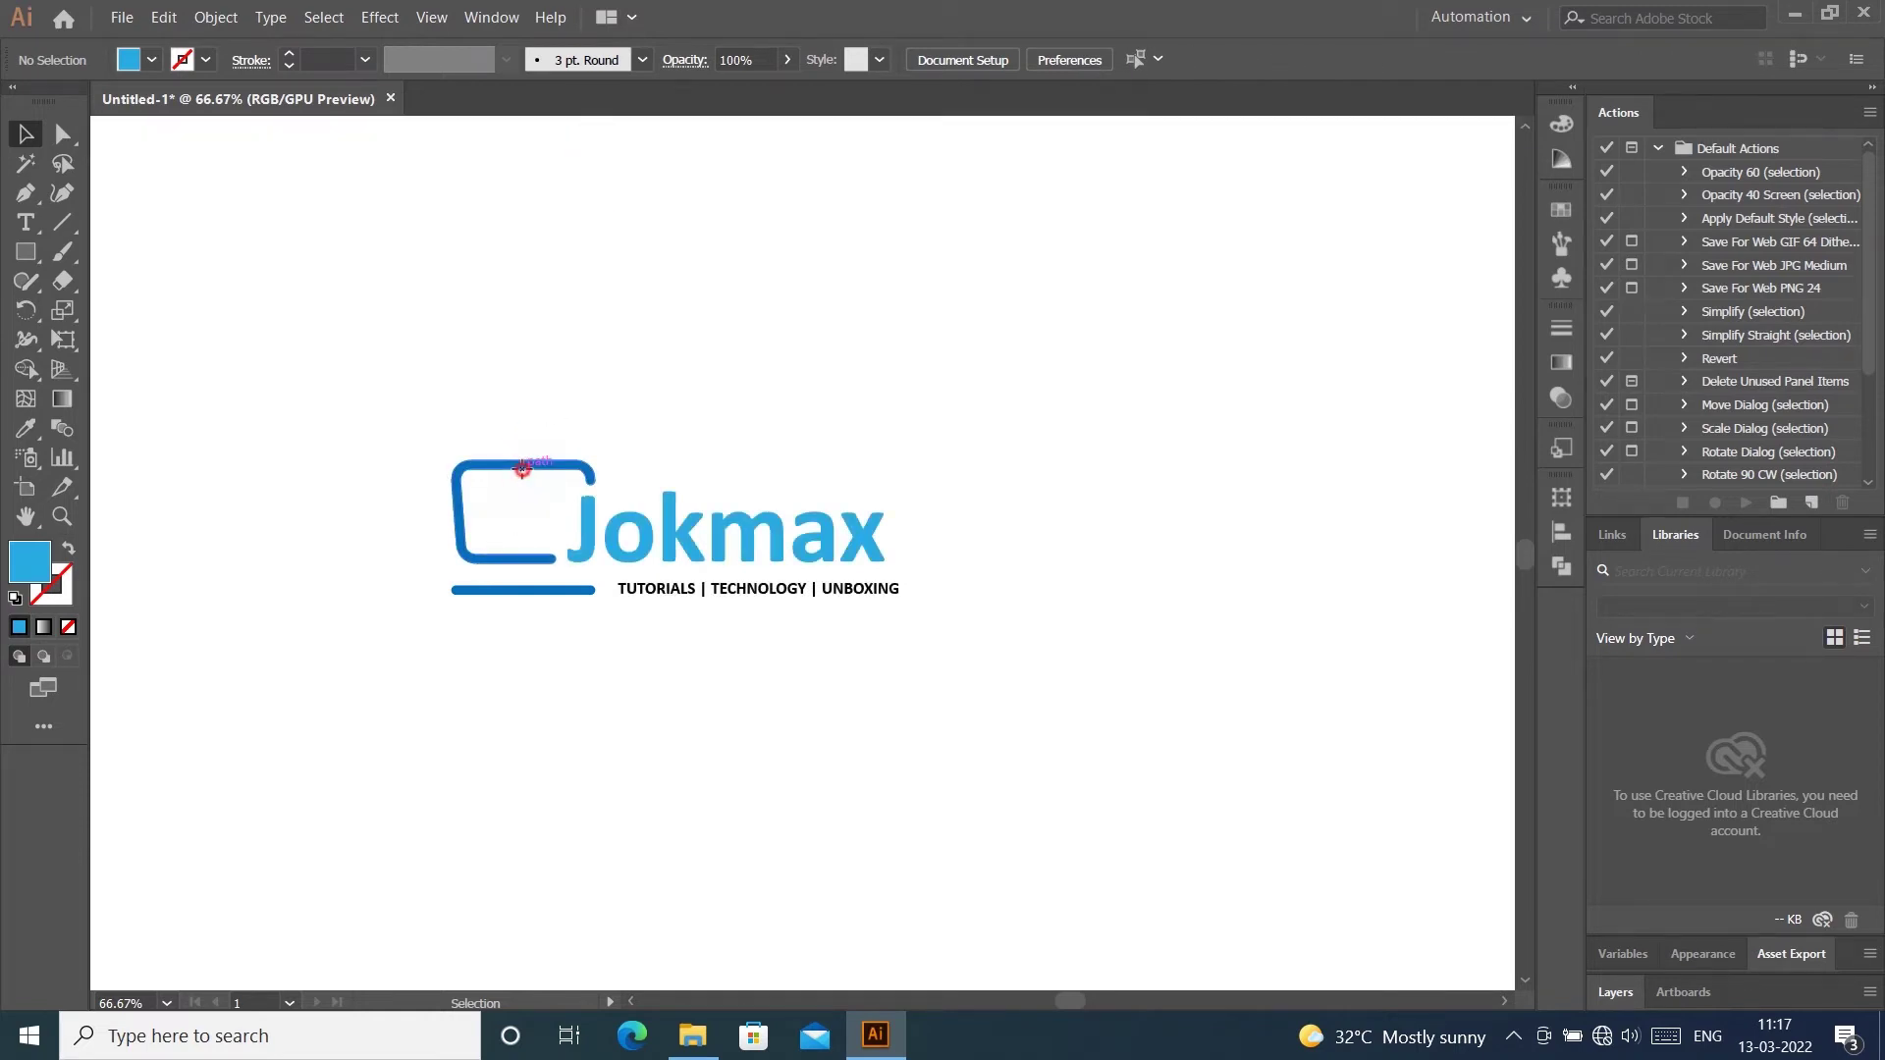
pyautogui.click(526, 467)
# Scale the tagline down to about 12.6 pt so its right end sits under Jokmax's last letter
pyautogui.click(741, 365)
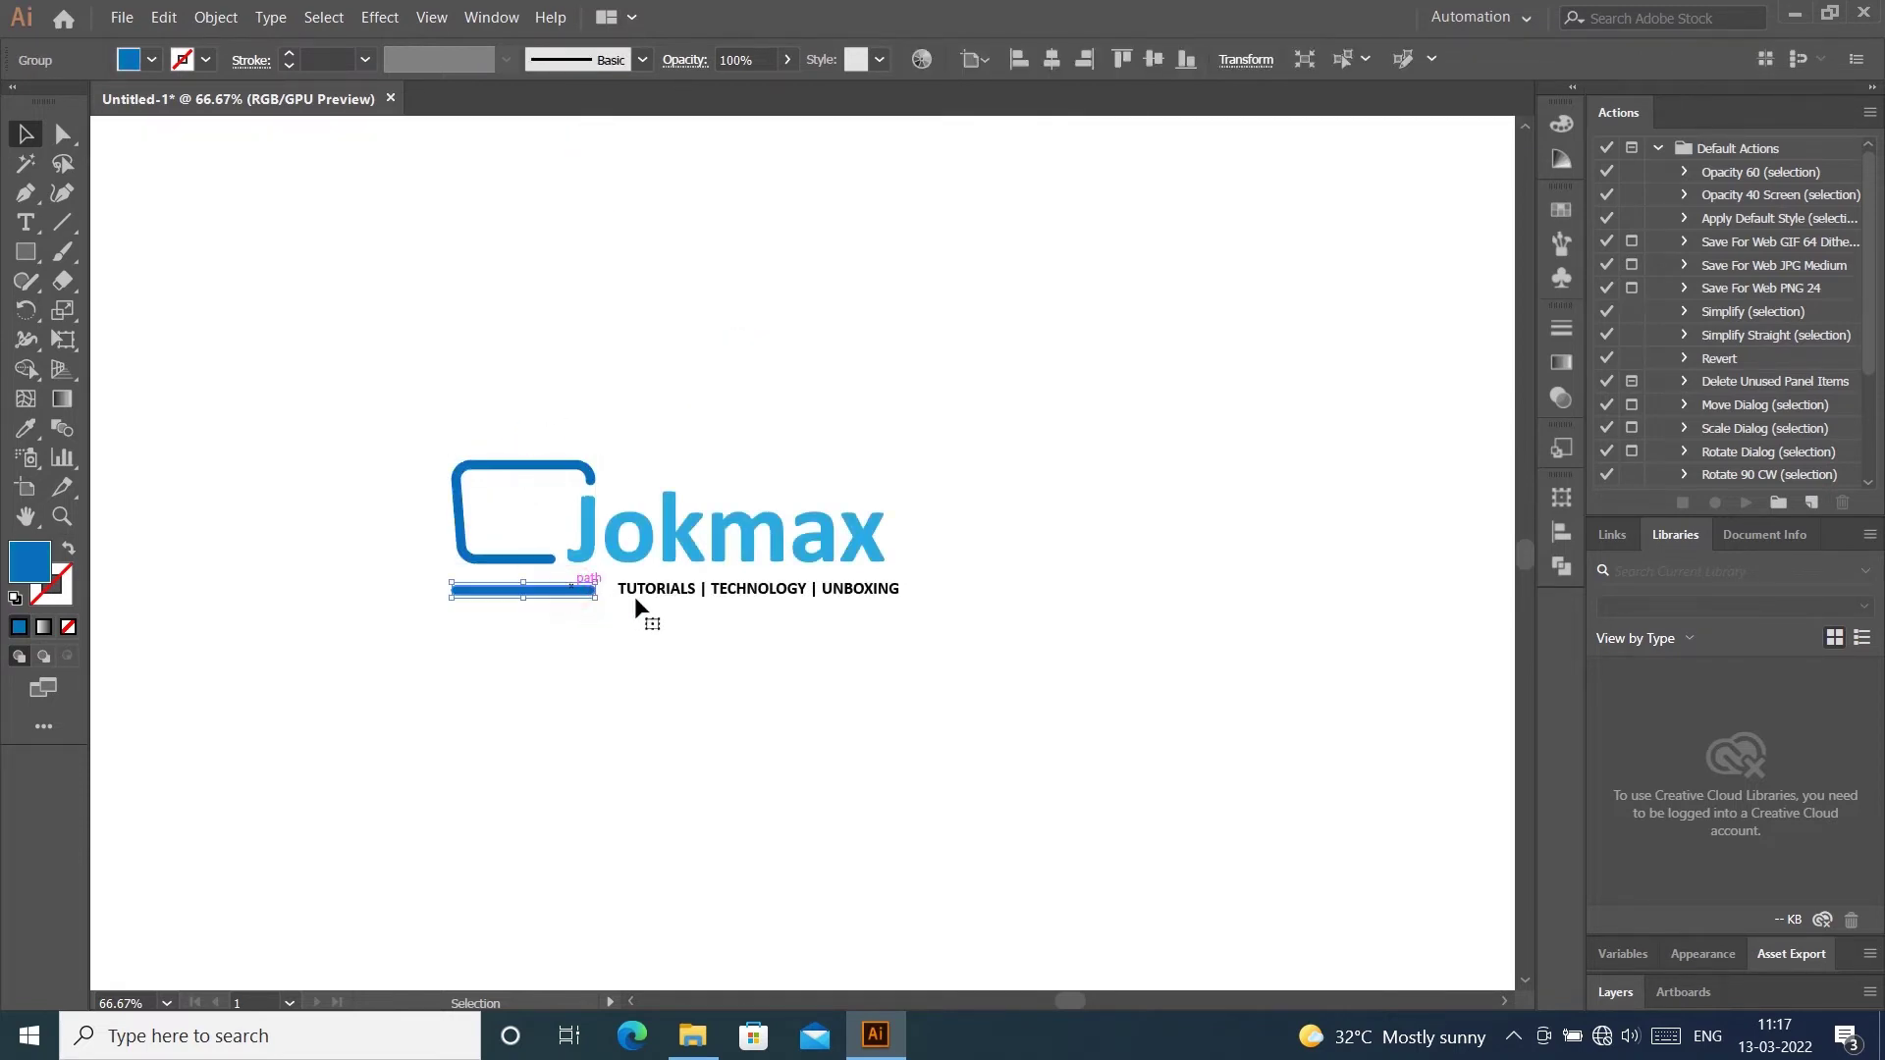
pyautogui.moveTo(635, 597); pyautogui.dragTo(589, 589)
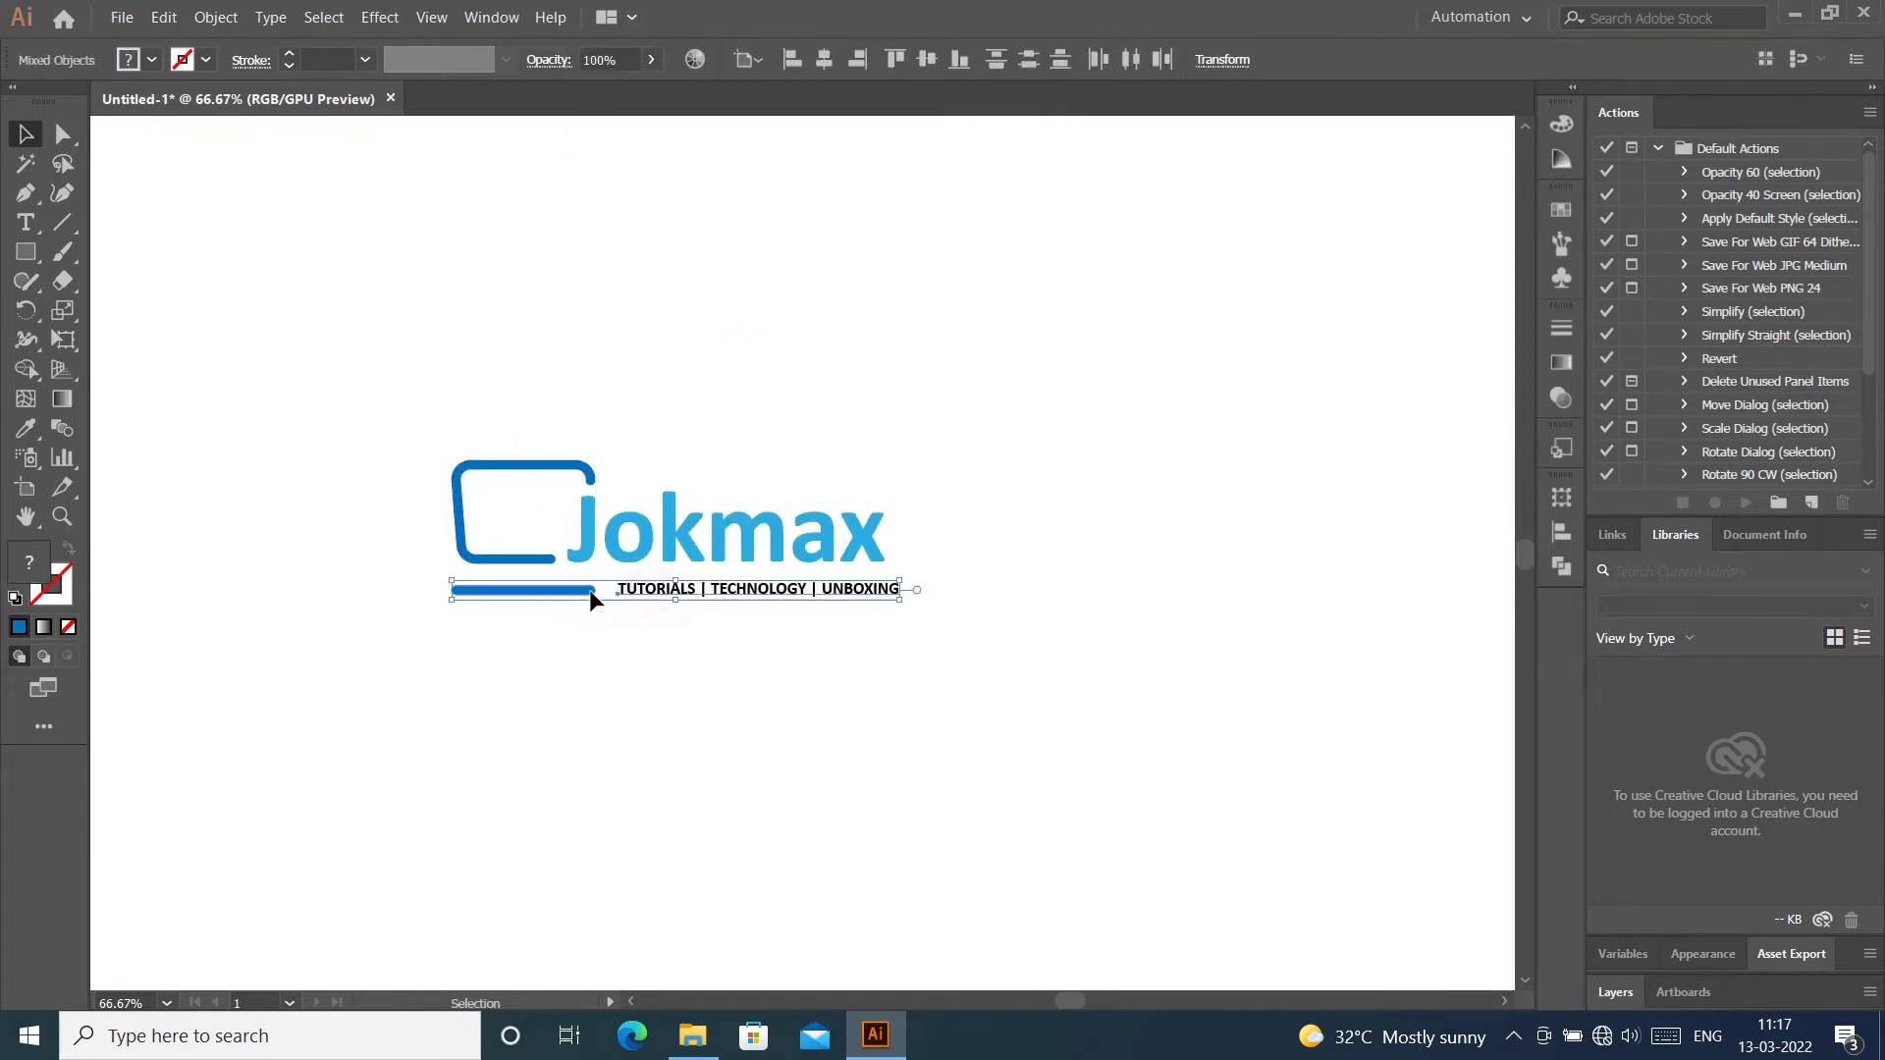
pyautogui.click(1031, 330)
pyautogui.click(819, 593)
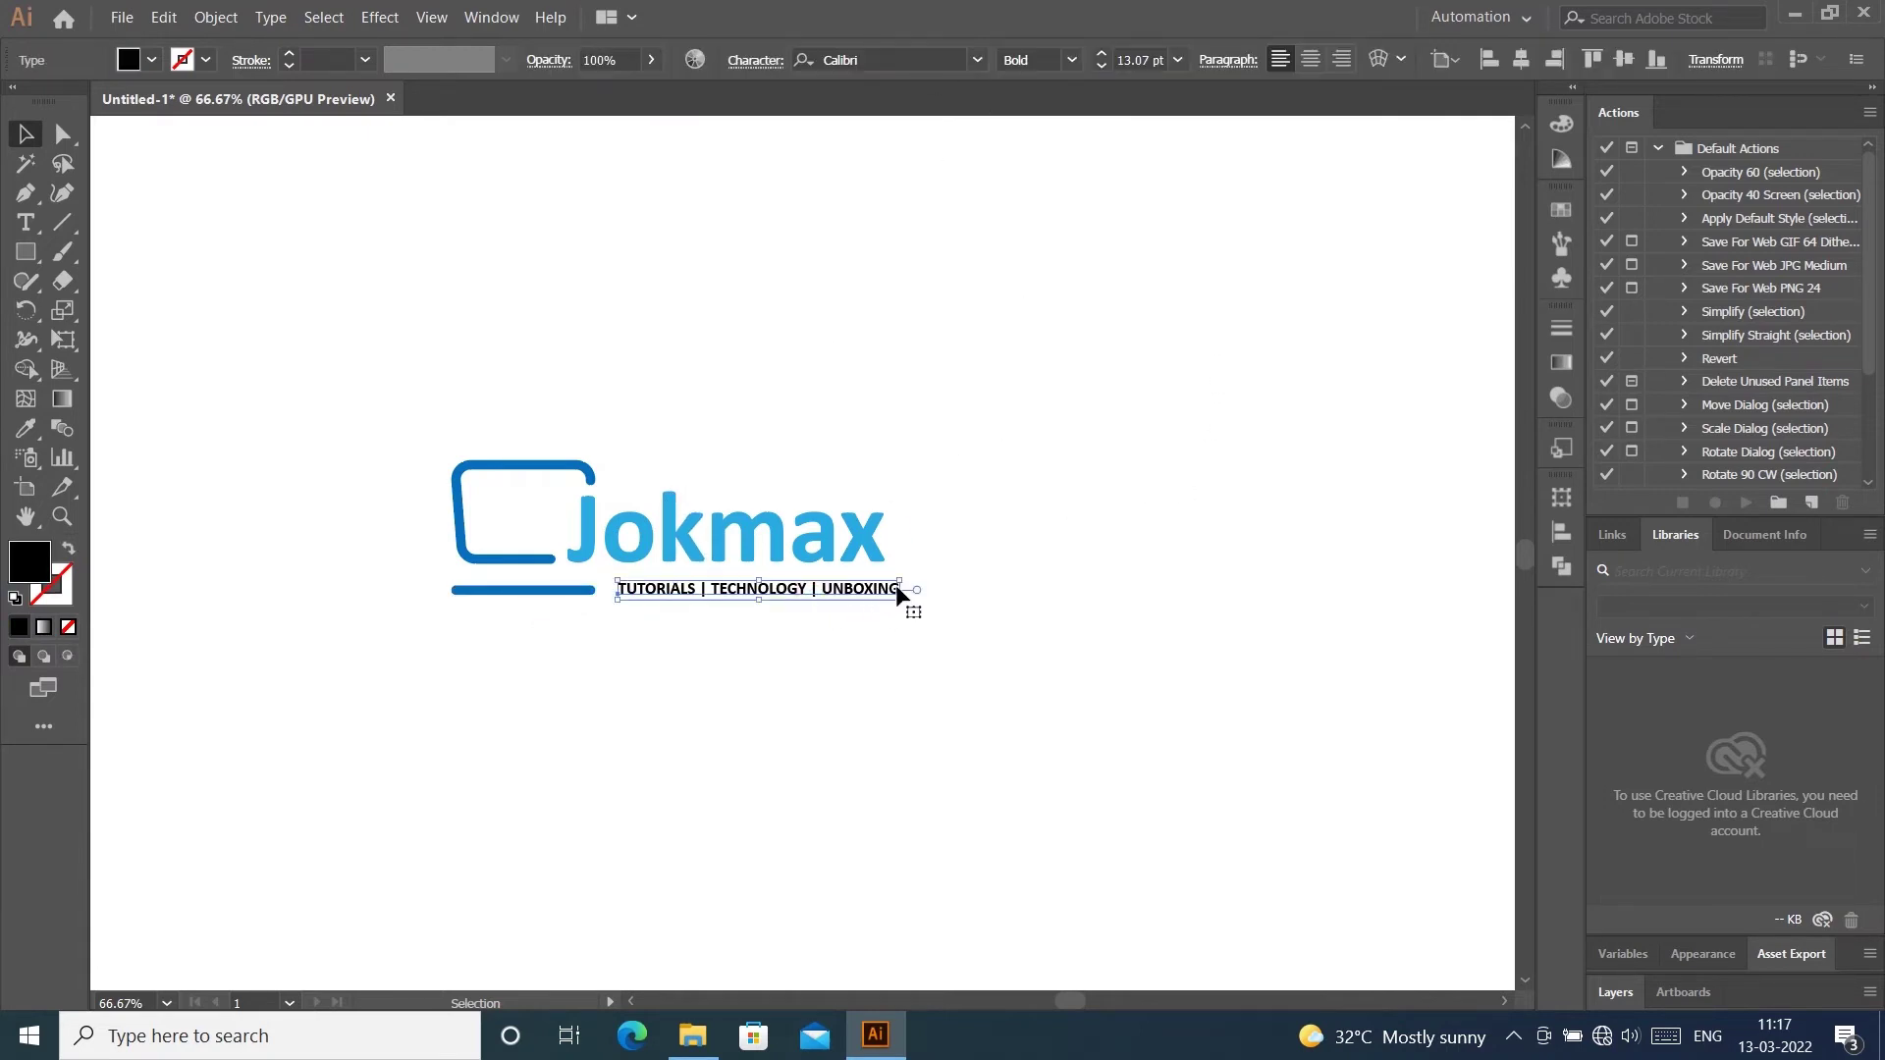
pyautogui.moveTo(901, 597); pyautogui.dragTo(897, 607)
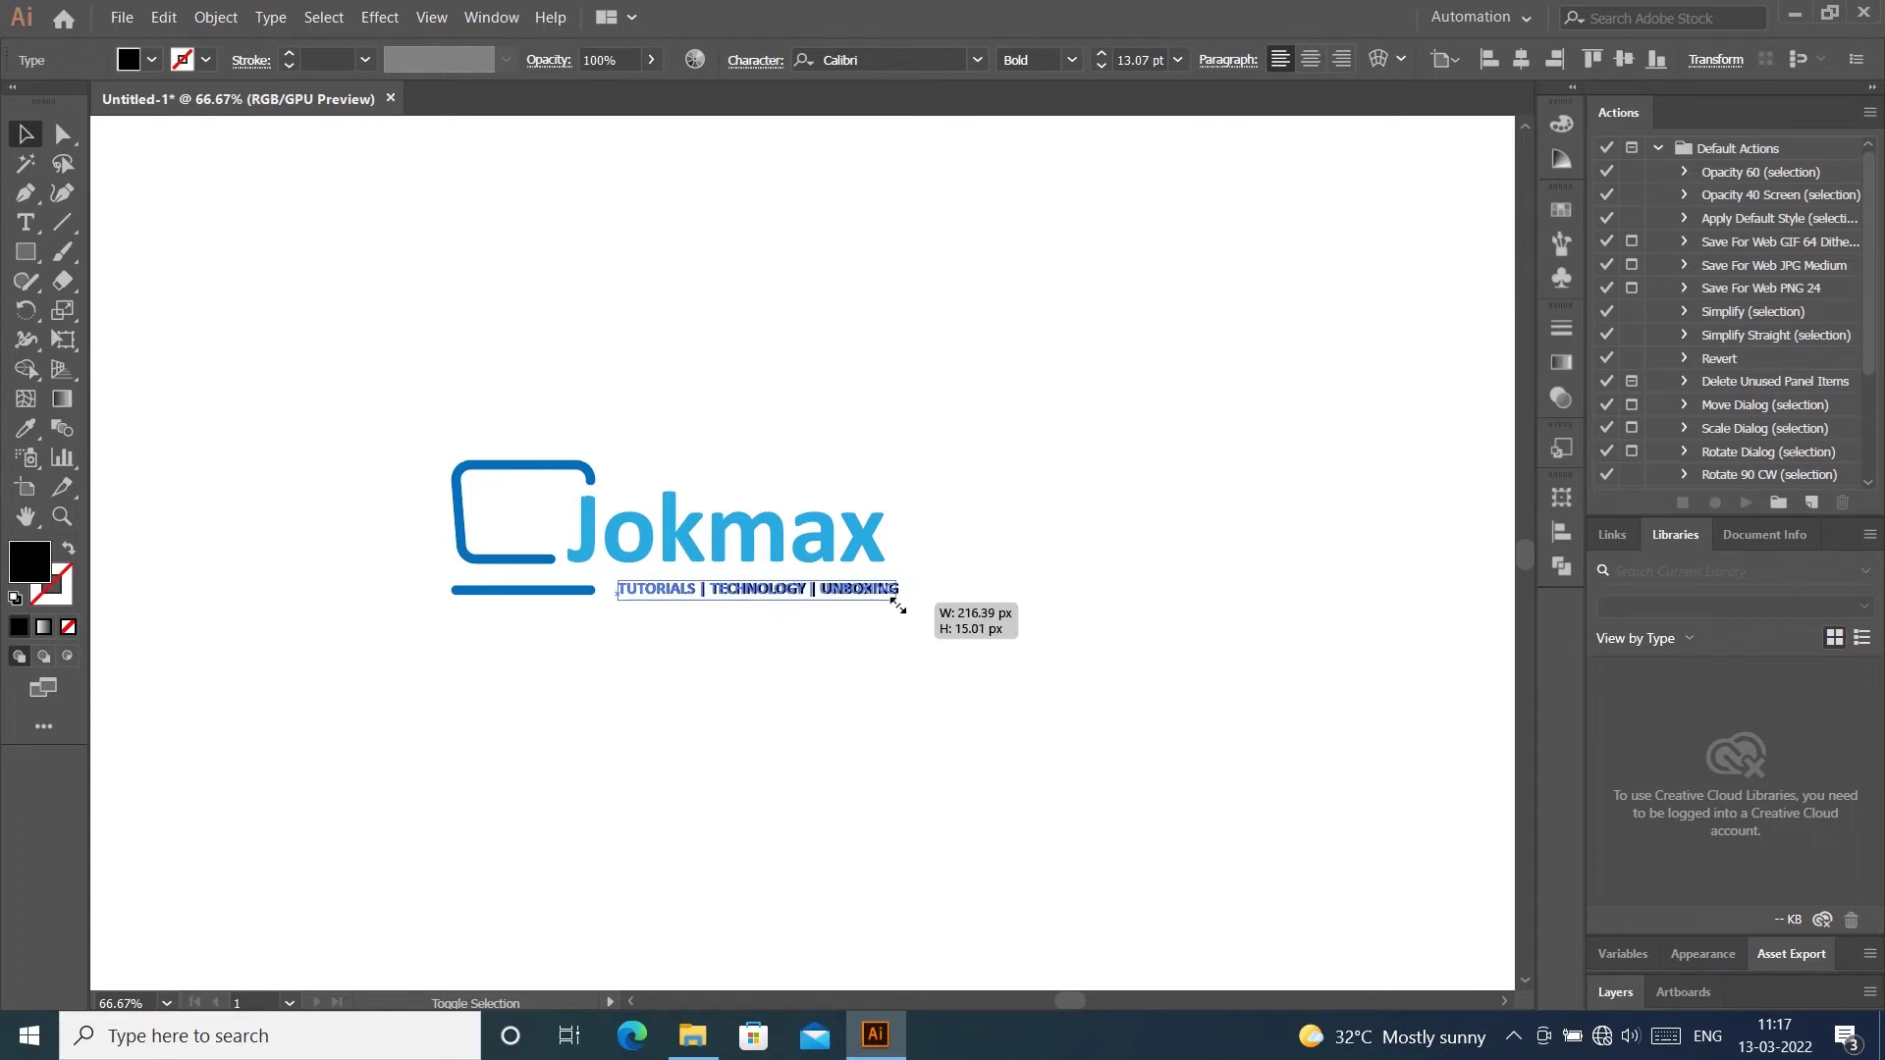
pyautogui.moveTo(896, 606); pyautogui.dragTo(891, 607)
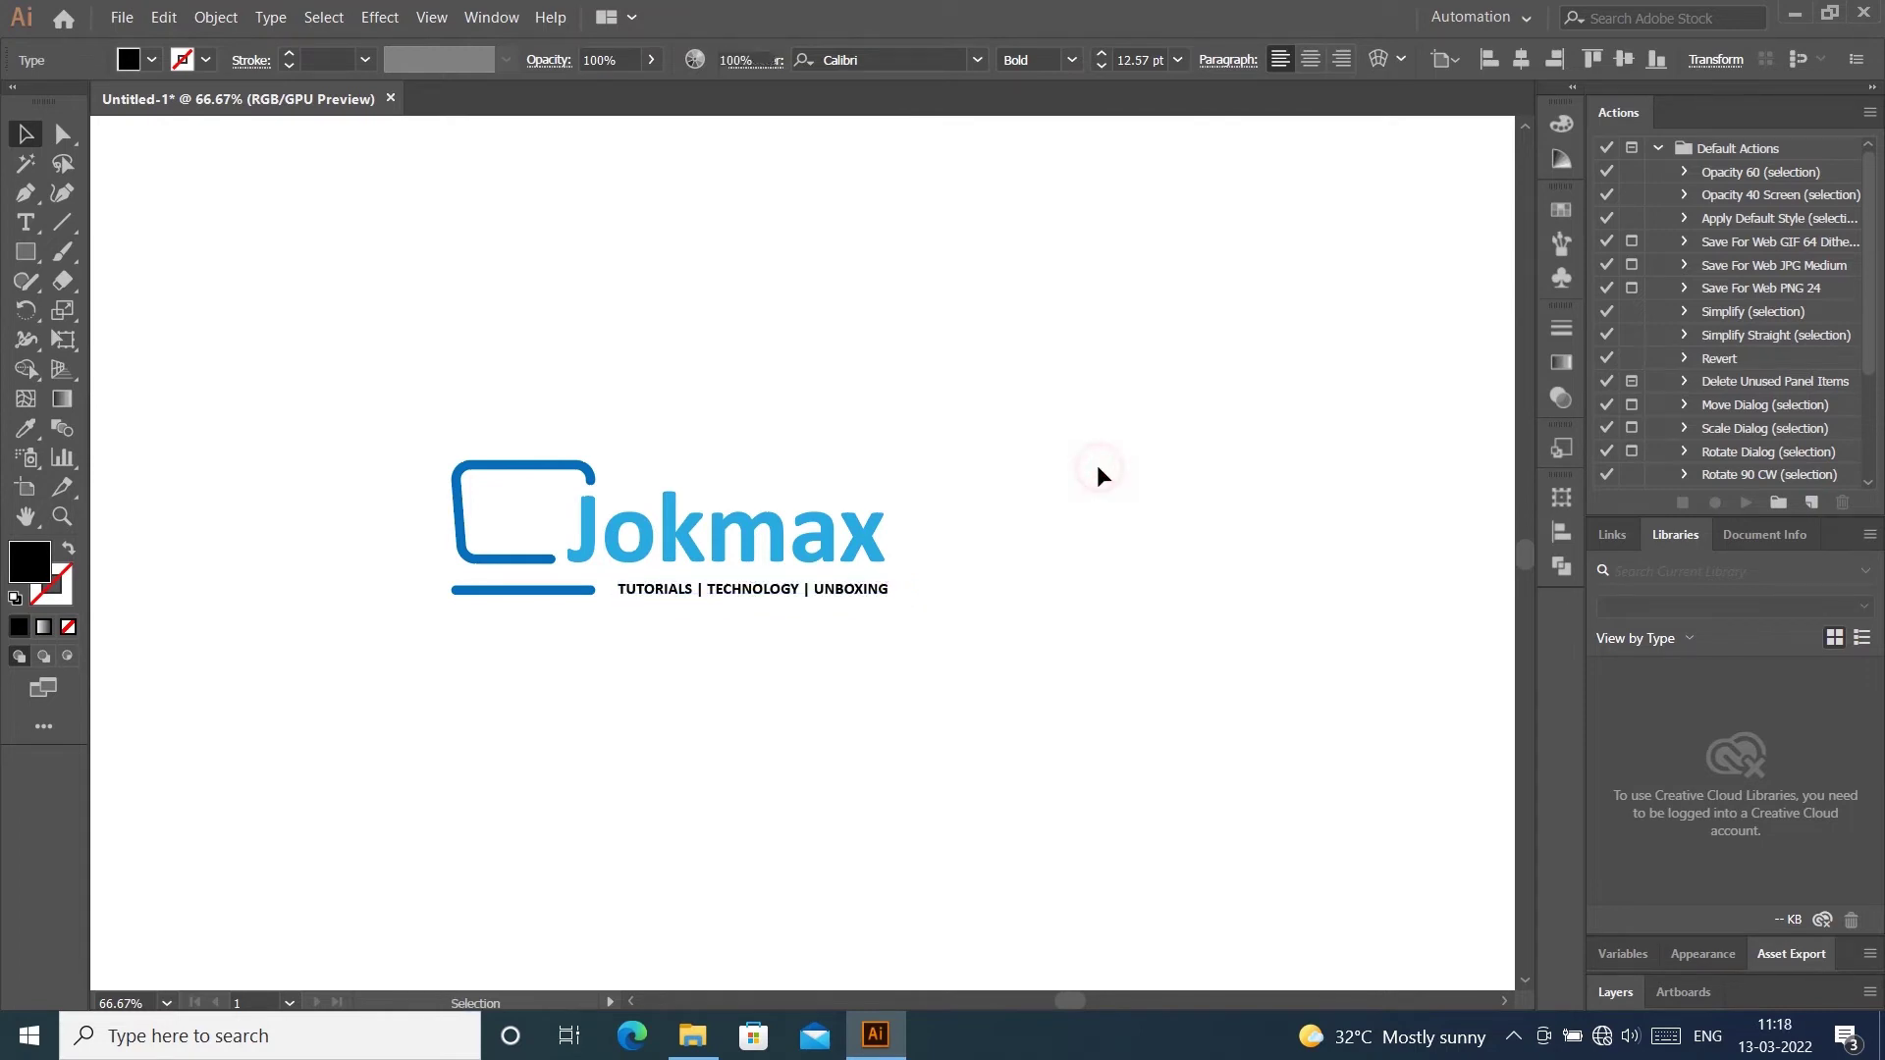
pyautogui.click(1097, 464)
# Draw a rectangle covering the whole logo and send it to the back
pyautogui.click(37, 249)
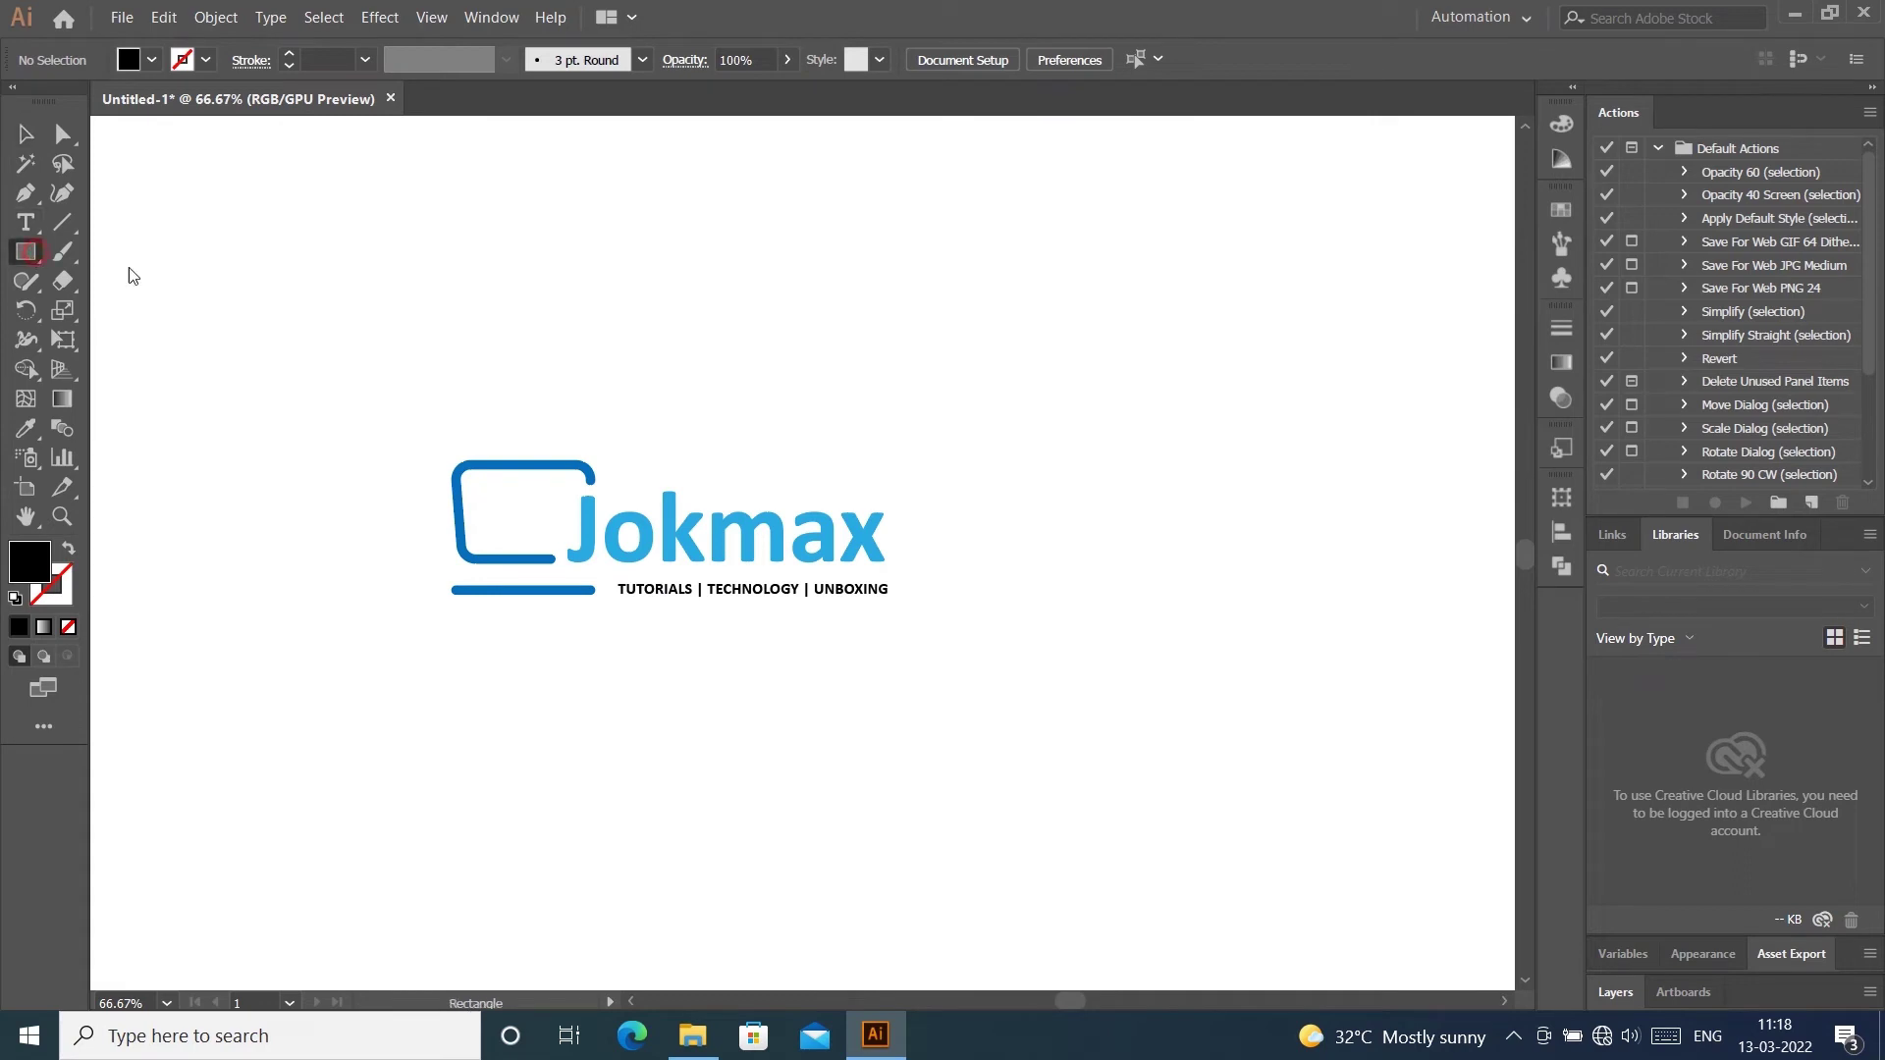
pyautogui.moveTo(360, 371); pyautogui.dragTo(979, 706)
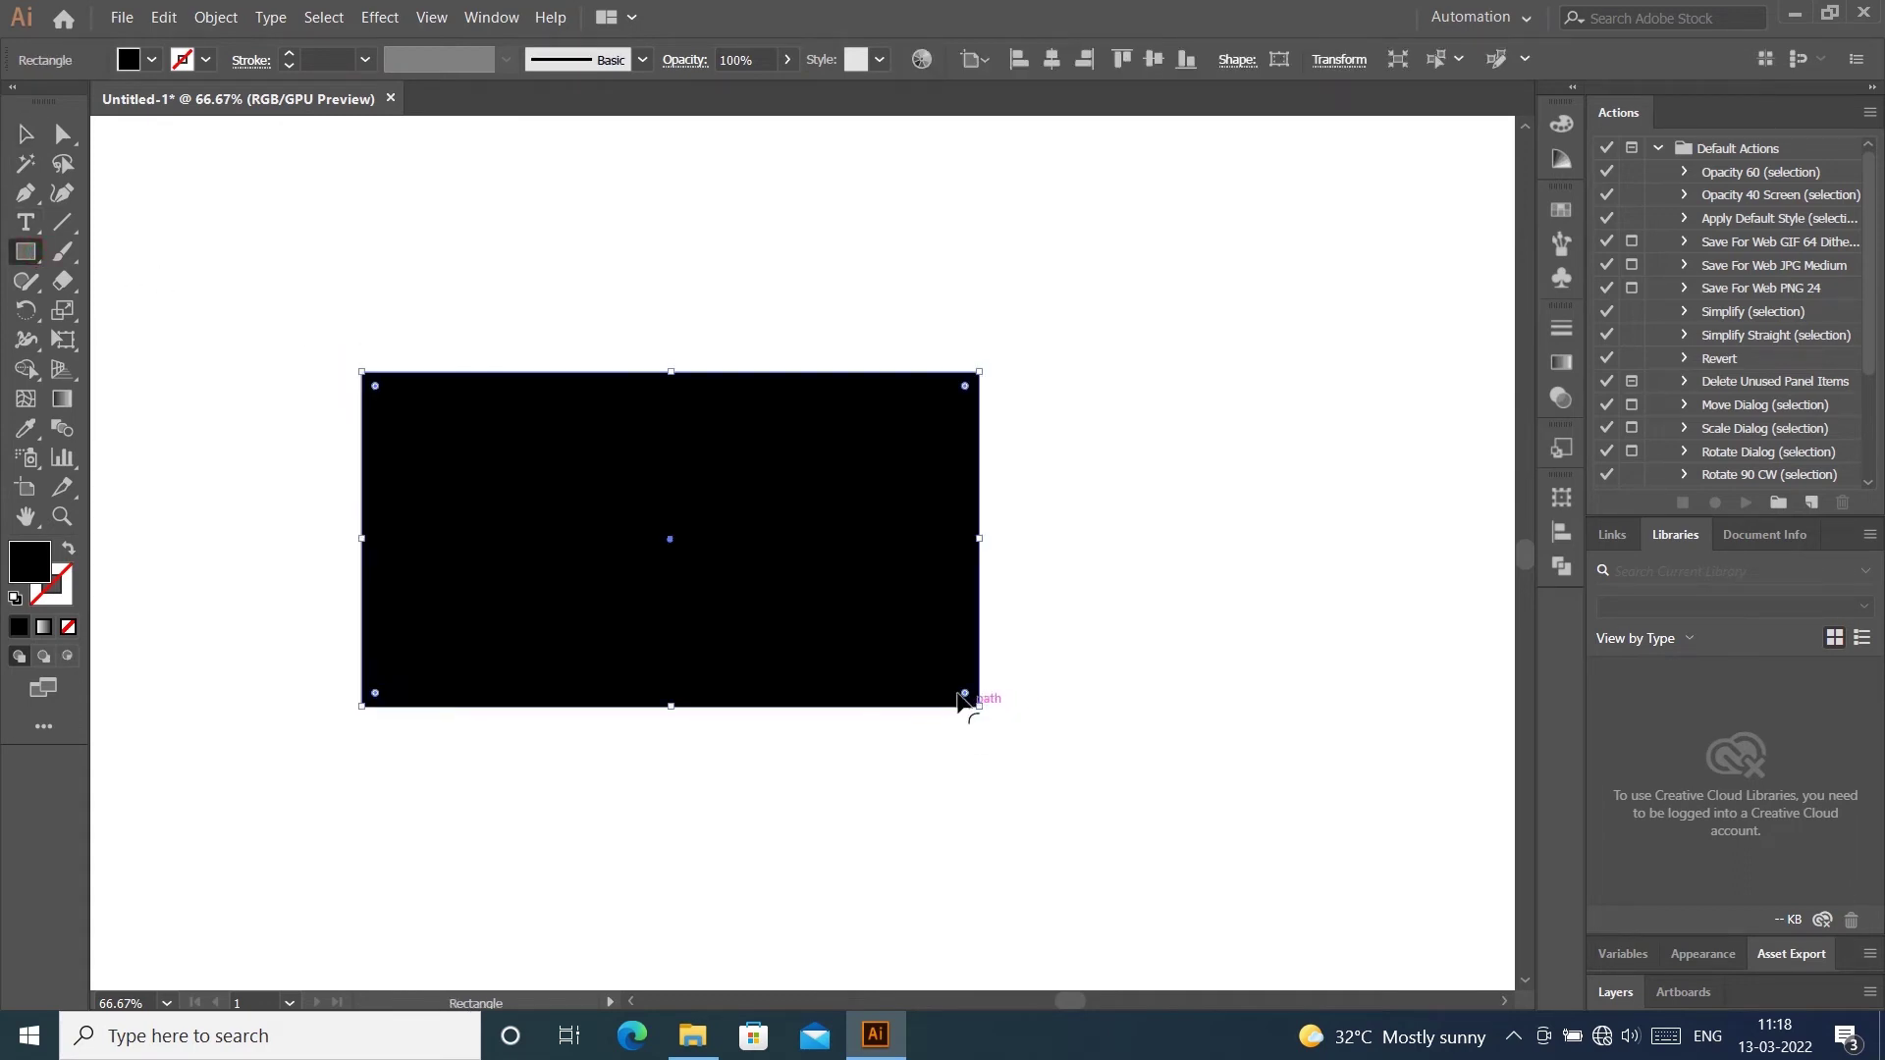
pyautogui.hotkey('ctrl', 'shift', '[')
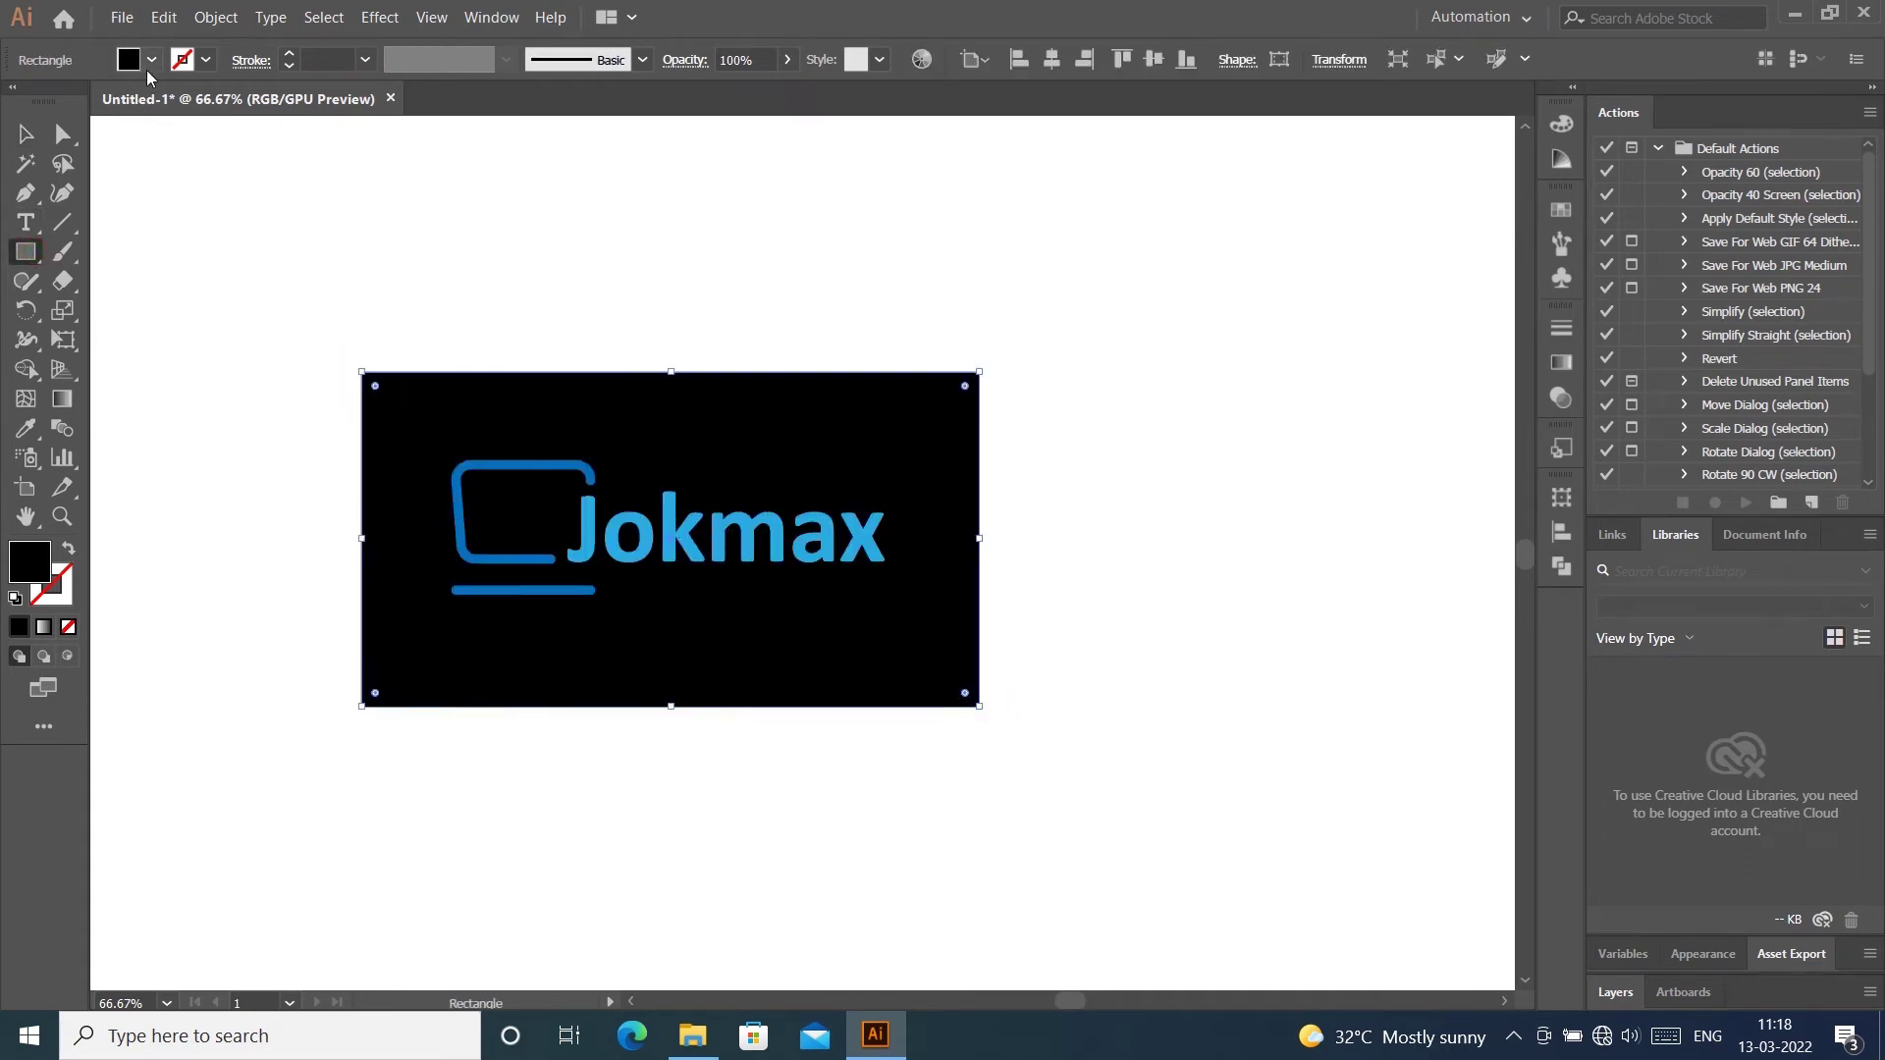
# Fill the rectangle with a pasted dark navy hex colour and deselect it
pyautogui.click(152, 61)
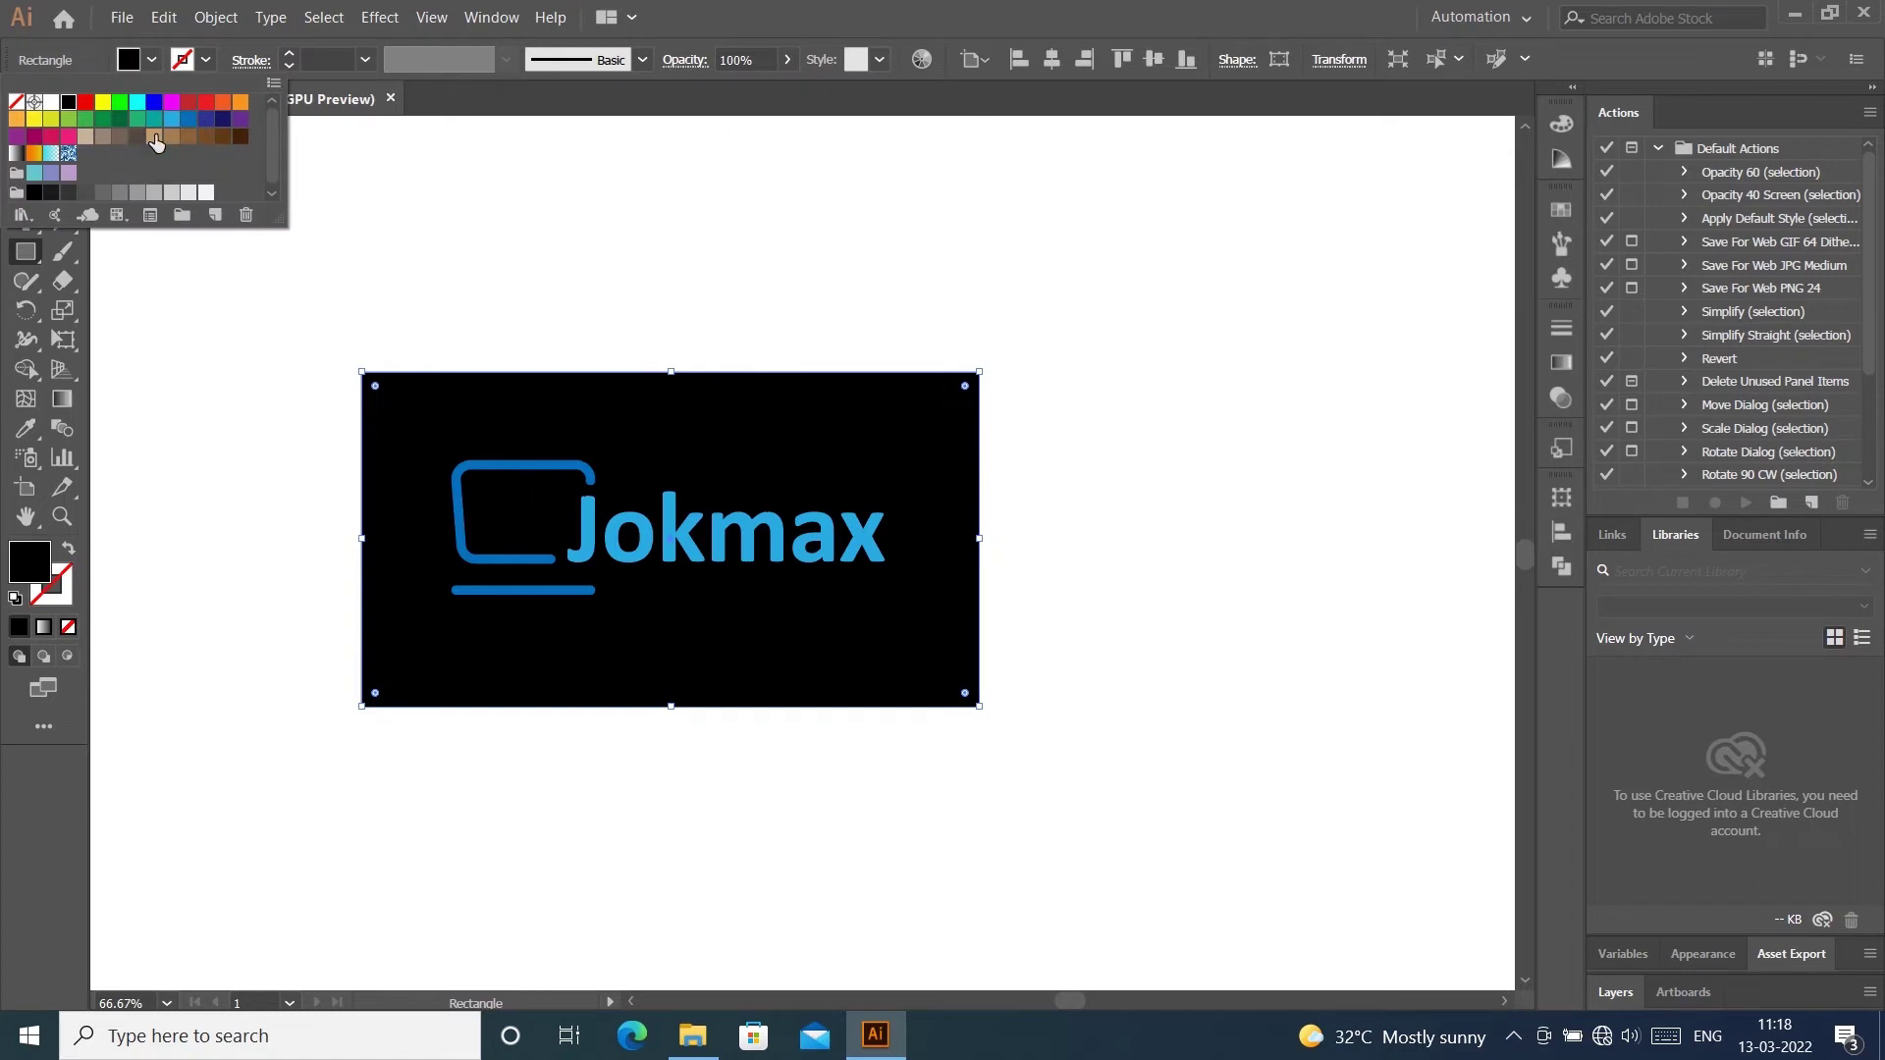
pyautogui.doubleClick(30, 561)
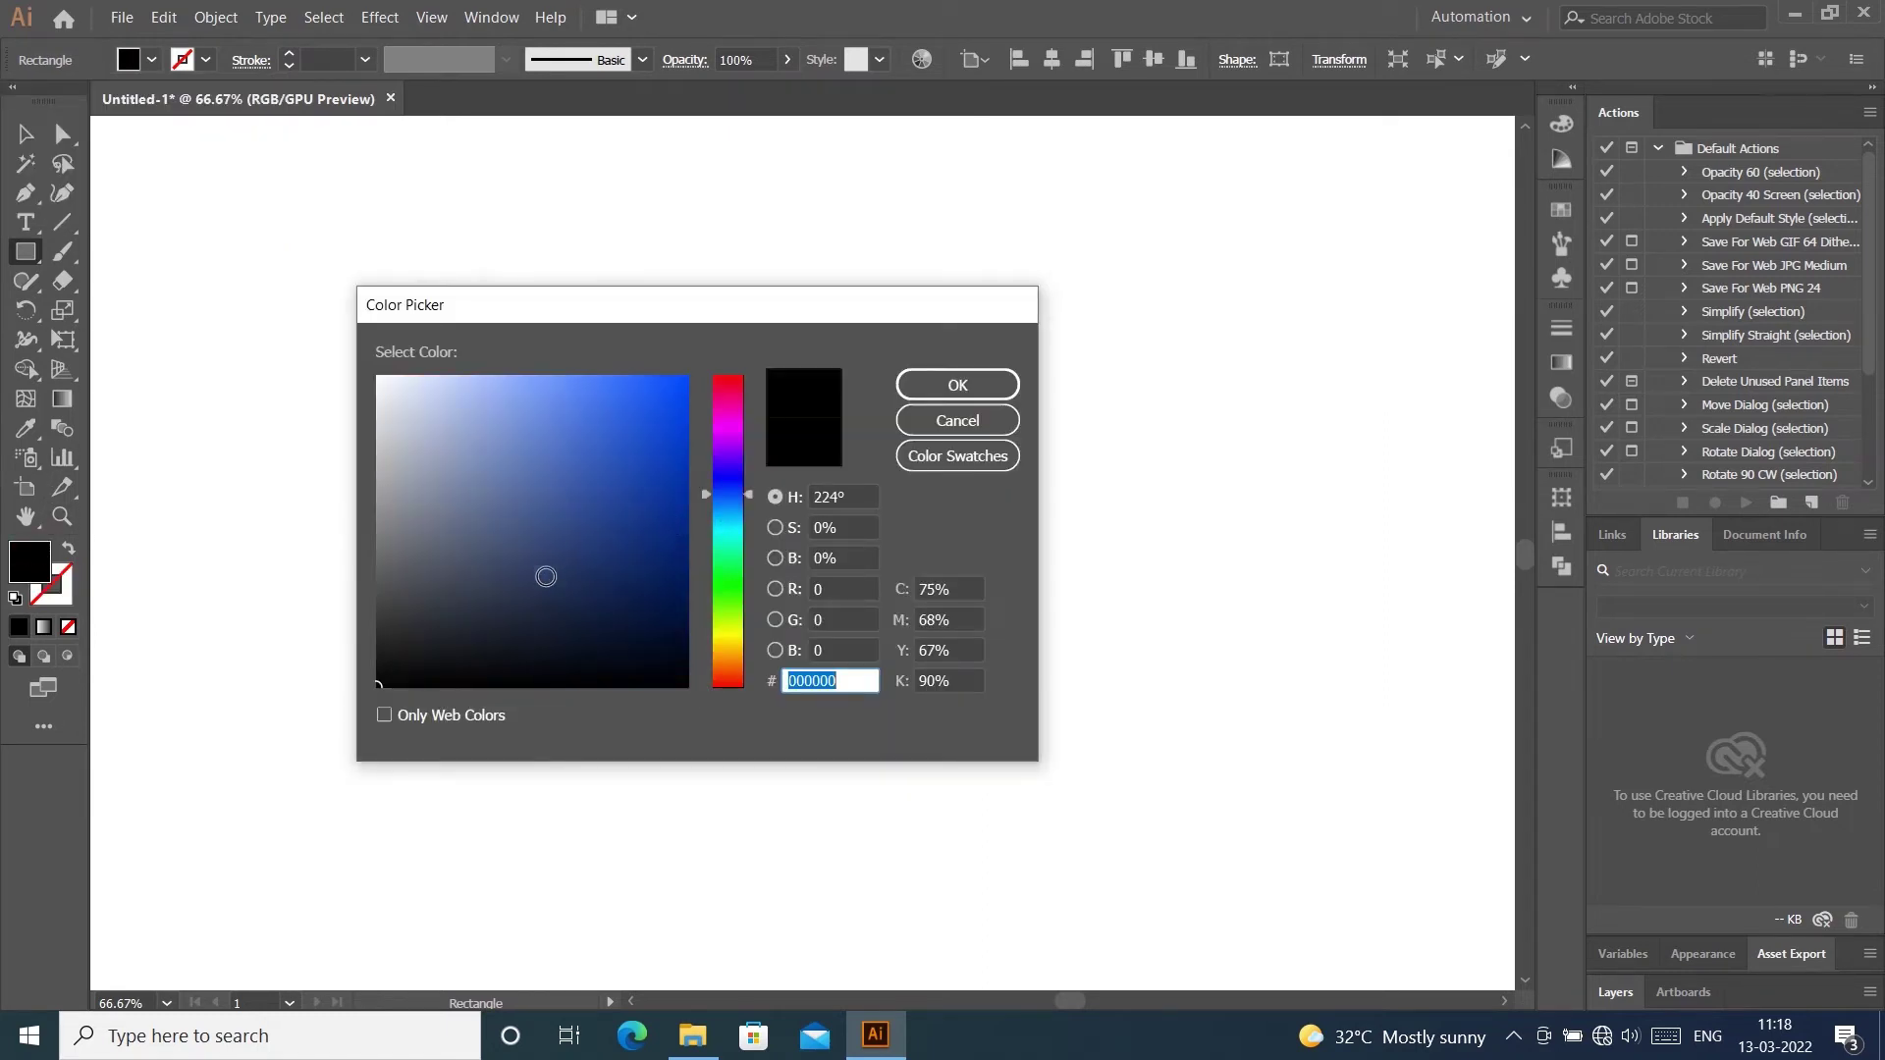
pyautogui.write('202C49')
pyautogui.click(901, 387)
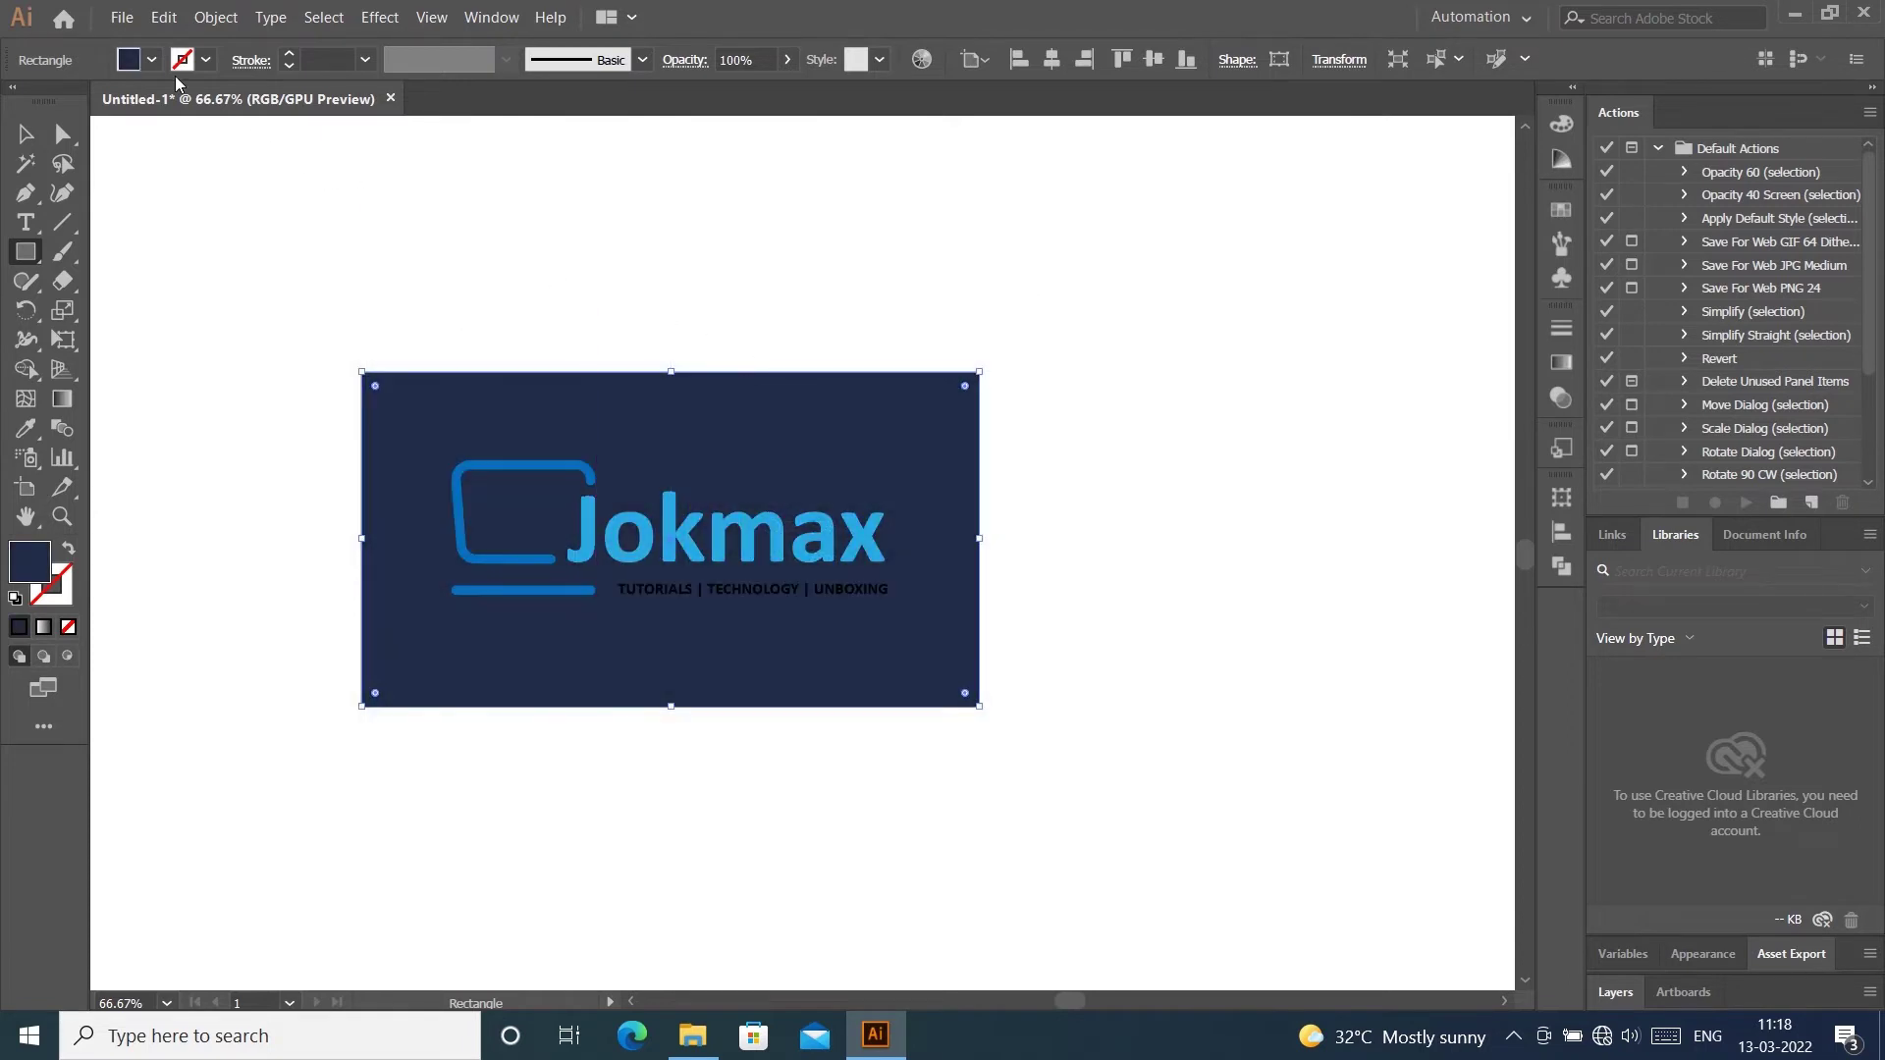
pyautogui.click(30, 132)
pyautogui.click(864, 209)
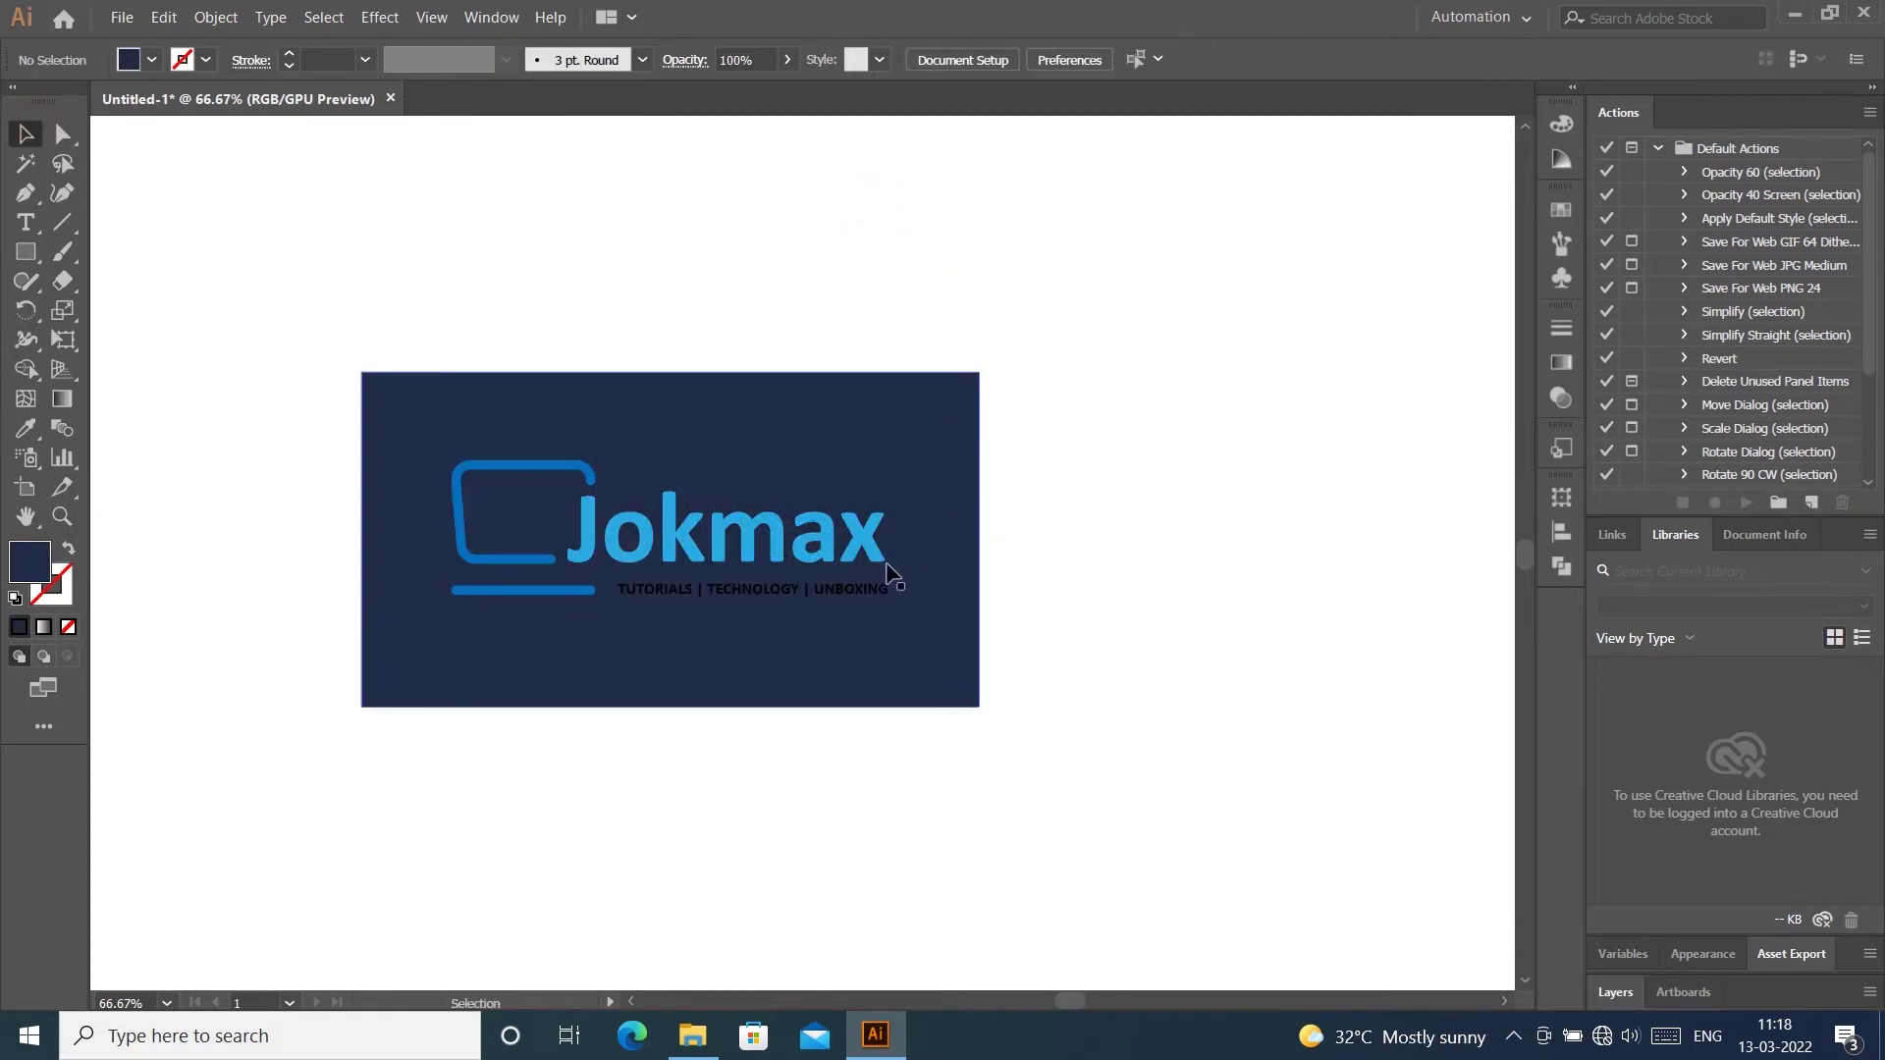
# Make the tagline fill white
pyautogui.click(834, 592)
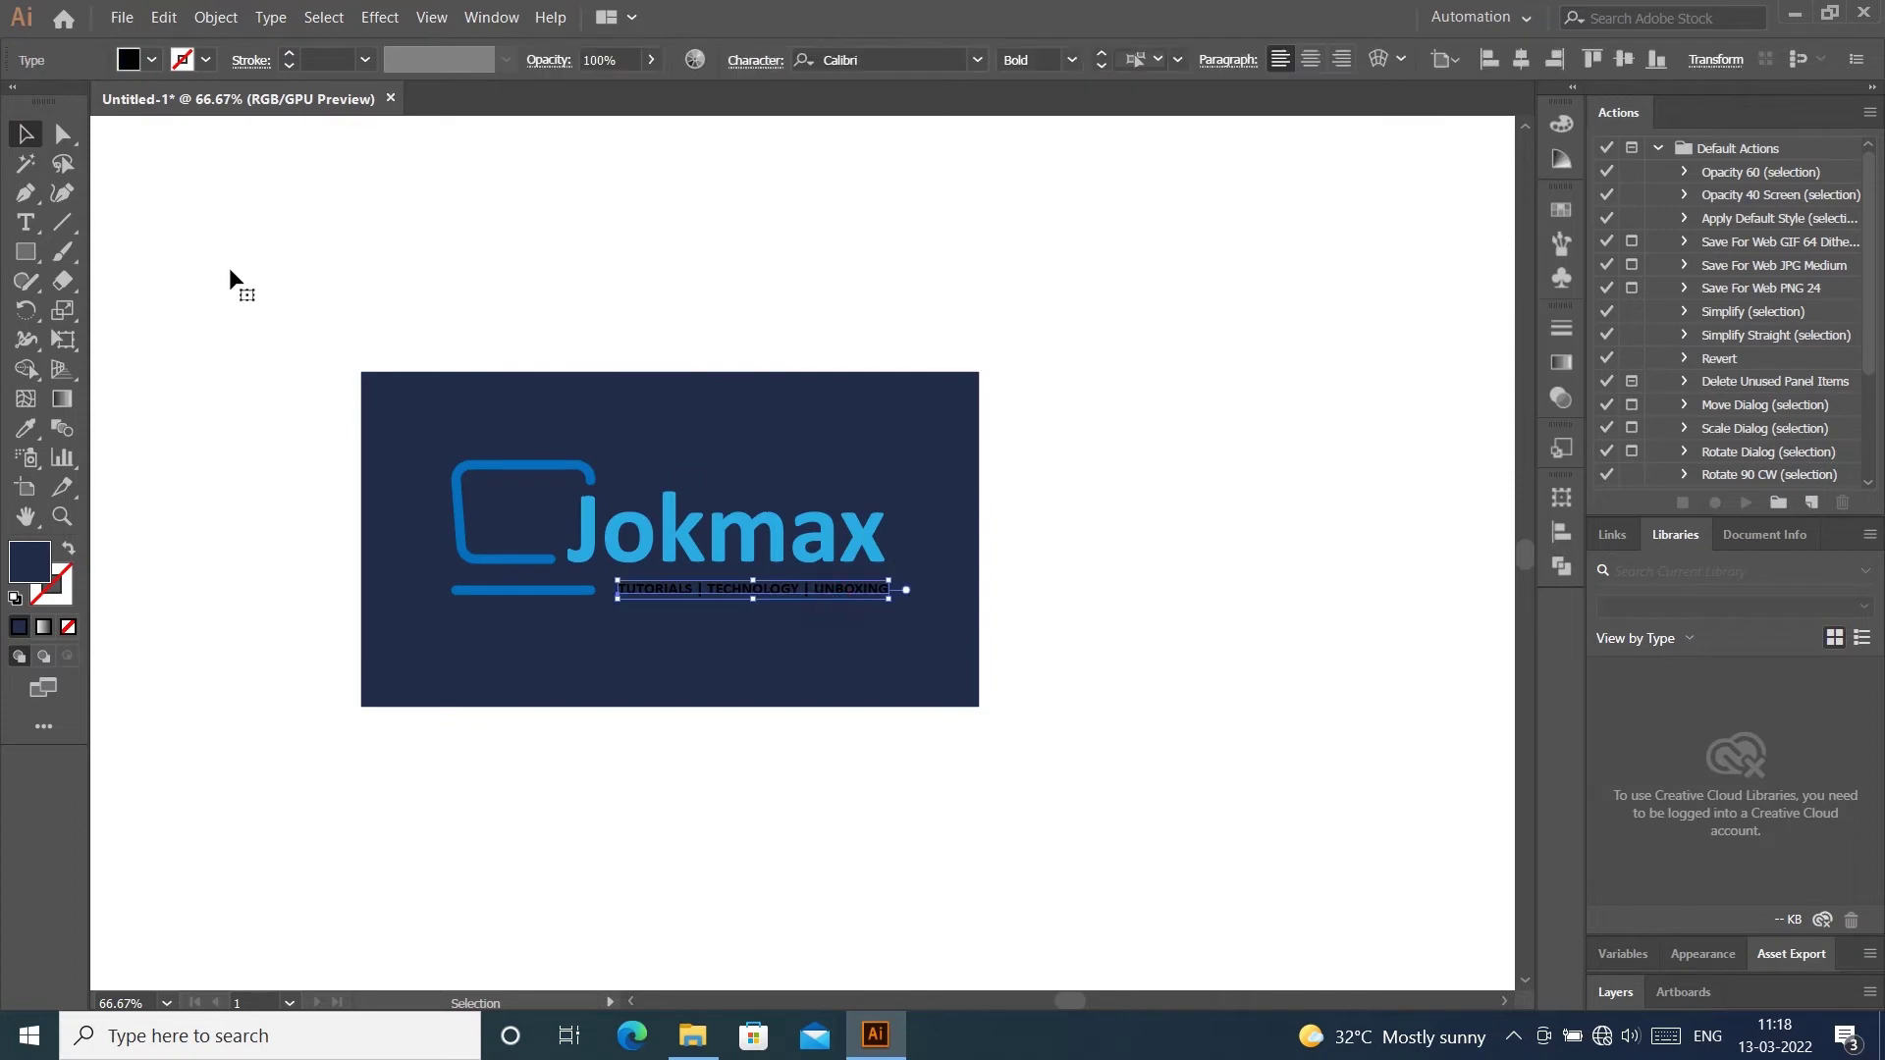
pyautogui.click(132, 62)
pyautogui.click(52, 101)
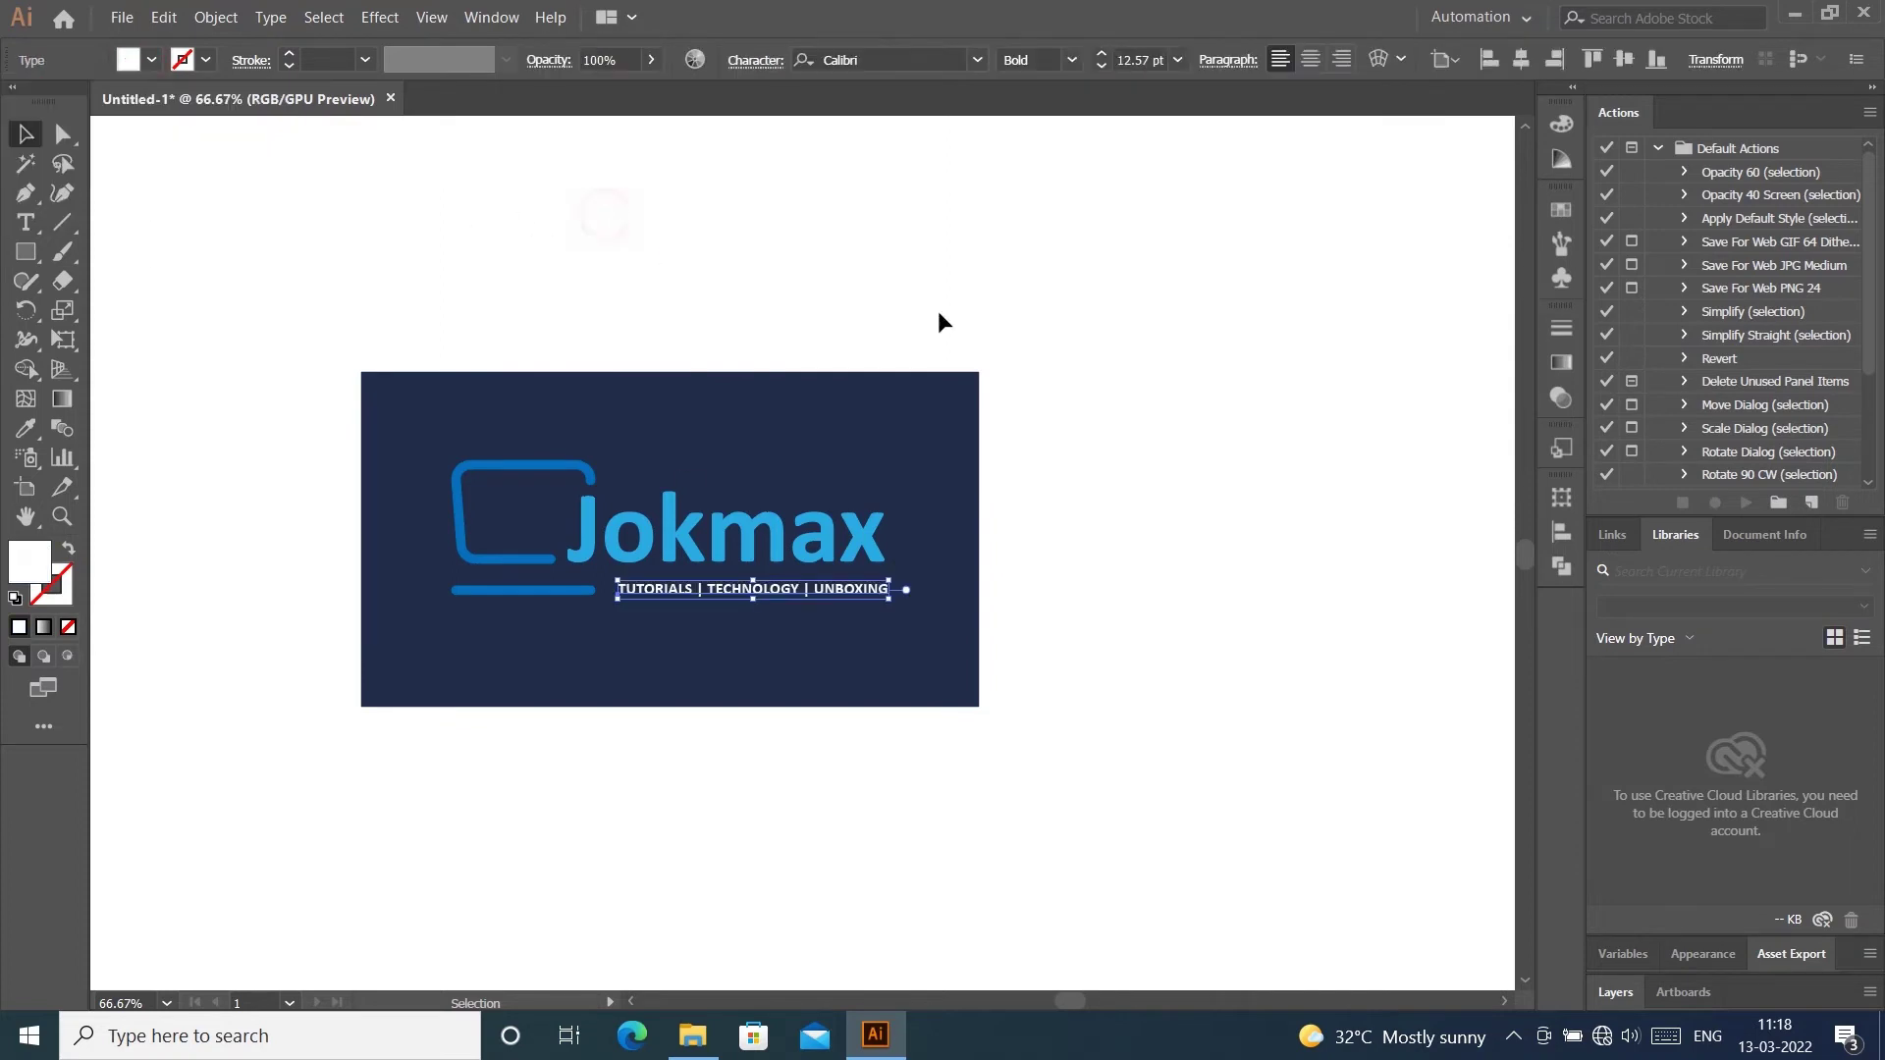
pyautogui.click(1042, 280)
# Expand the tagline text into outlined shapes
pyautogui.click(812, 594)
pyautogui.click(216, 17)
pyautogui.click(274, 265)
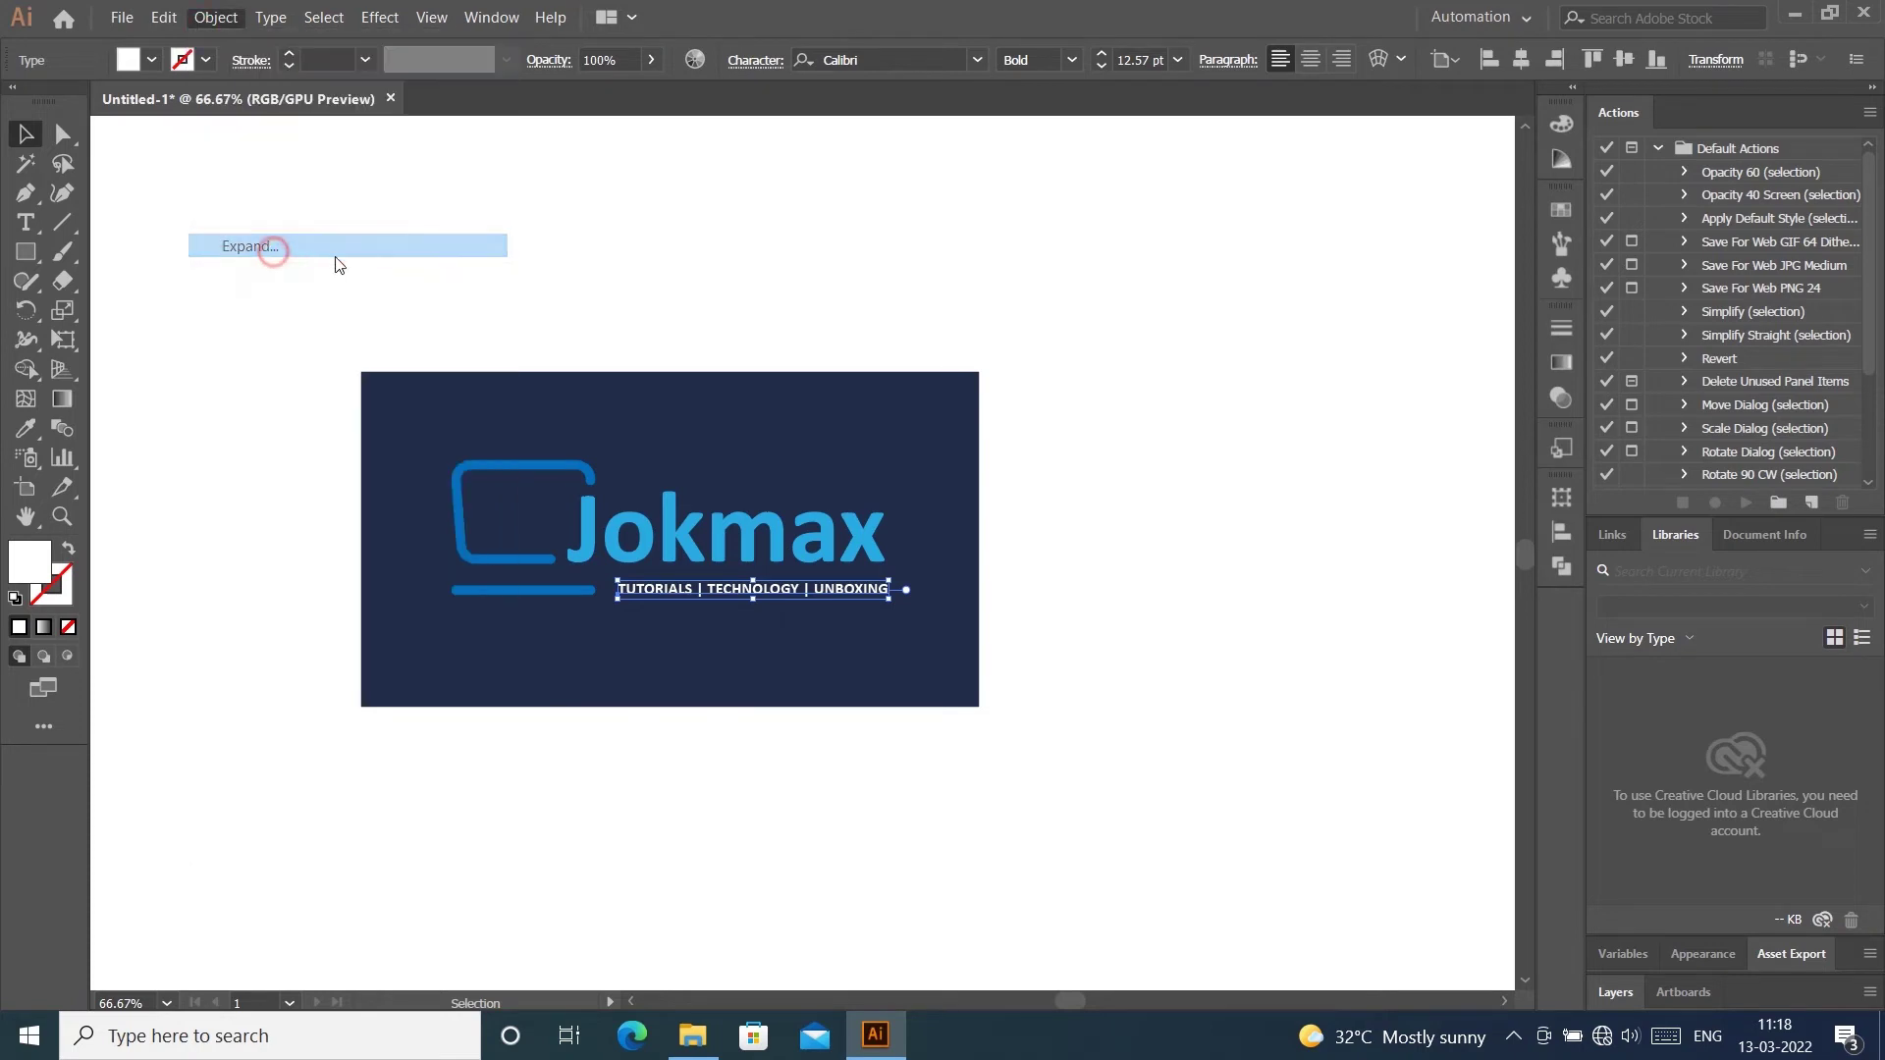
pyautogui.press('Return')
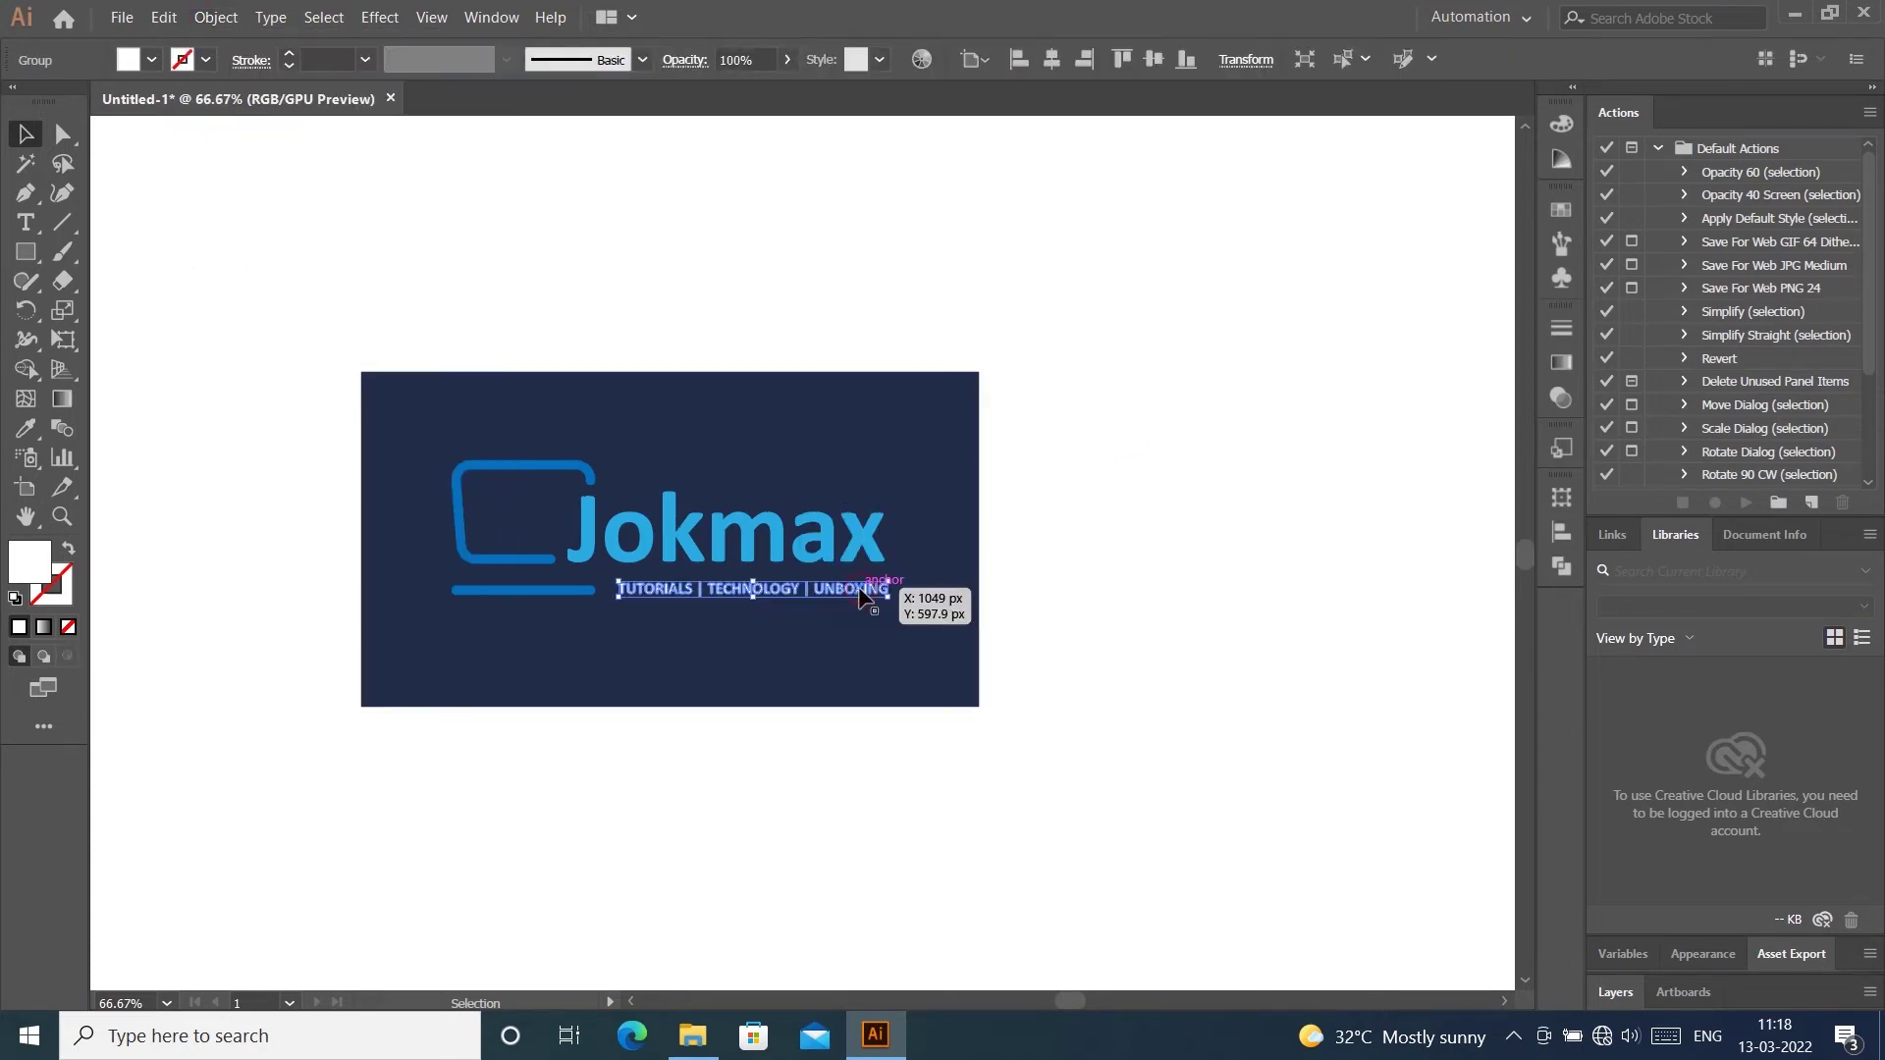
# Vertically align the tagline with the blue bar, nudge it into place, and show rulers
pyautogui.keyDown('shift'); pyautogui.click(578, 593); pyautogui.keyUp('shift')
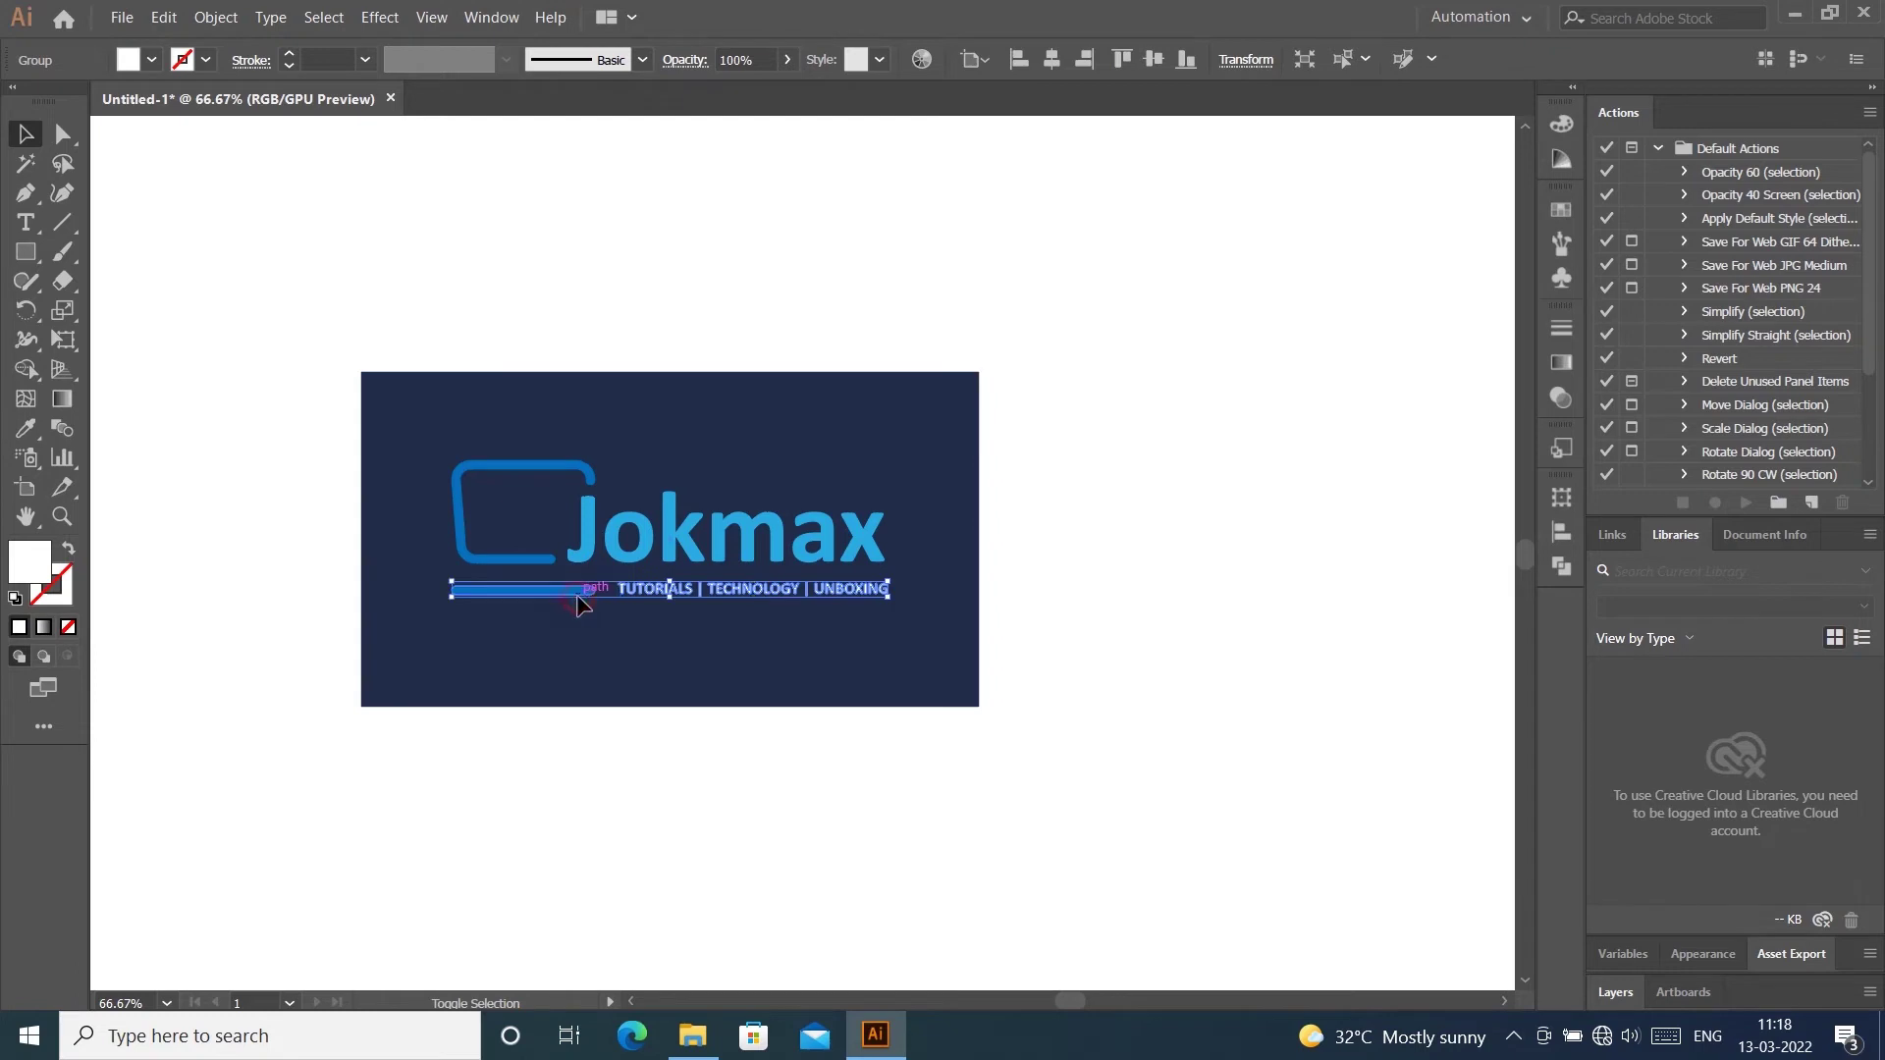
pyautogui.click(1146, 62)
pyautogui.click(1134, 497)
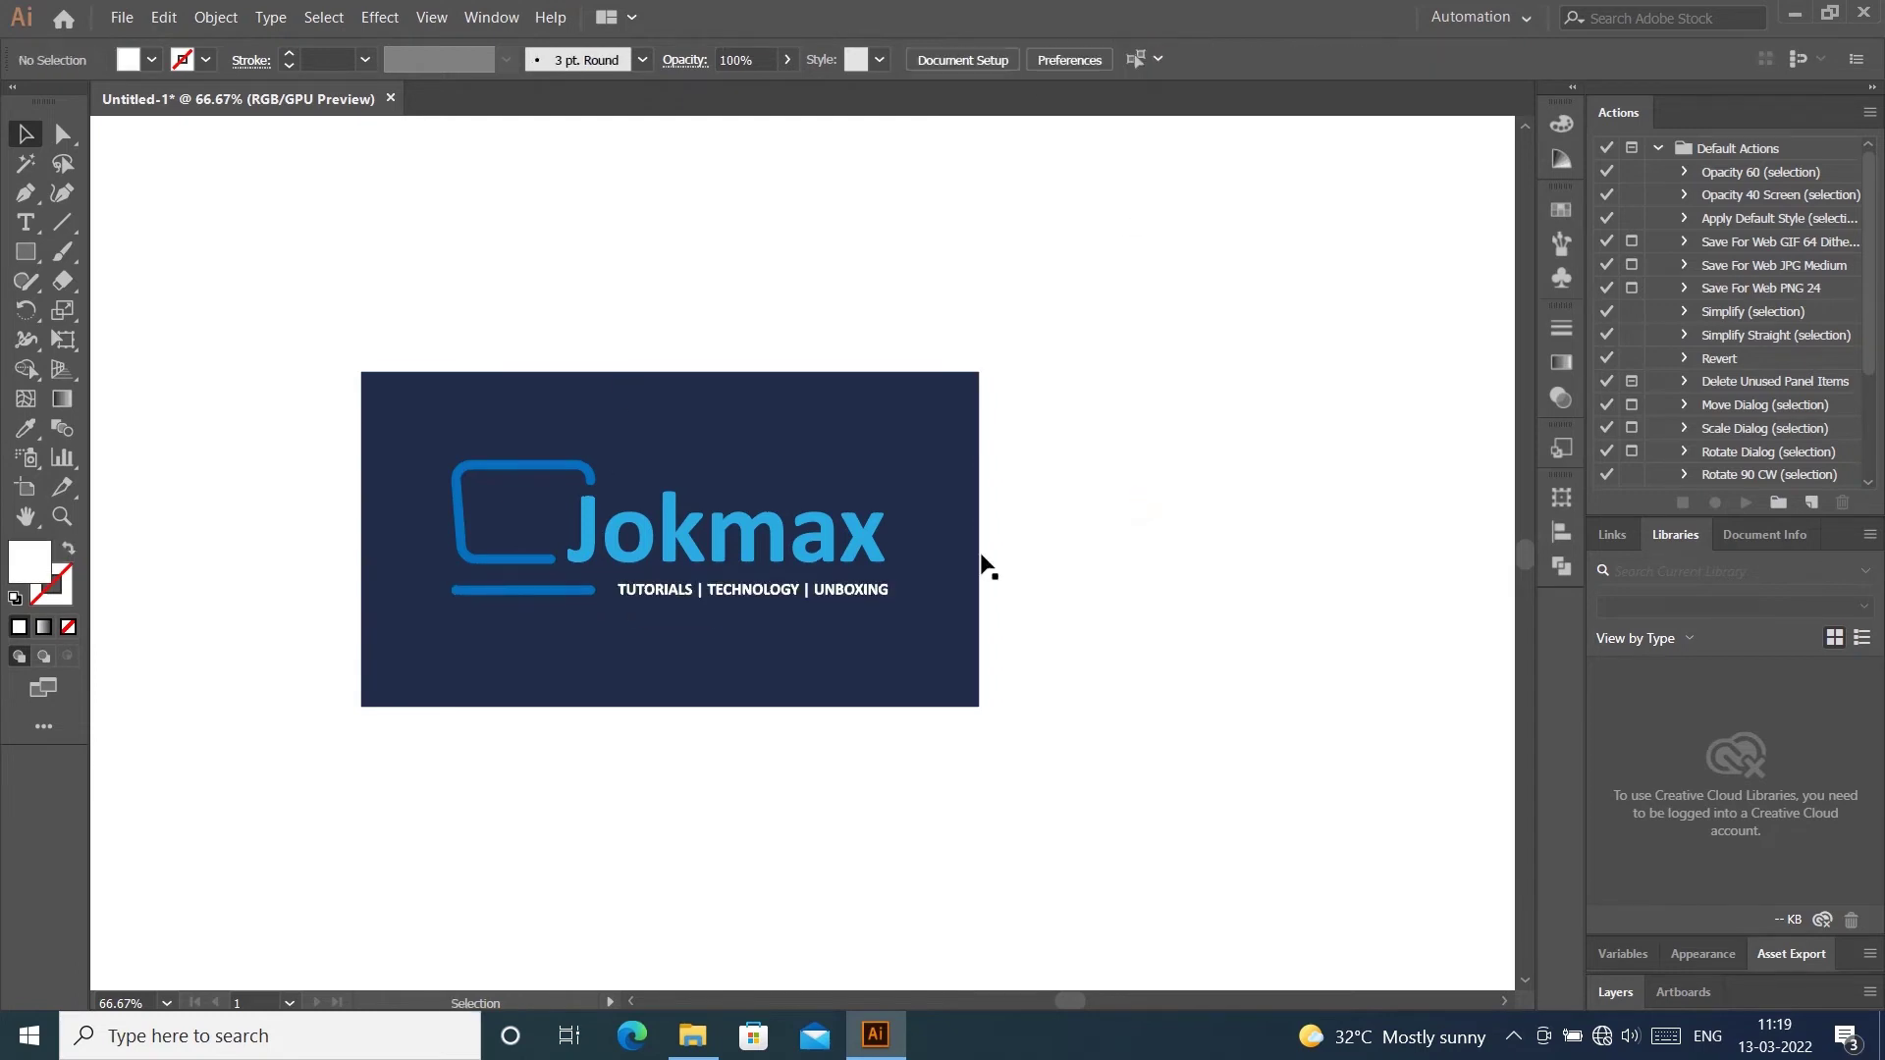
pyautogui.click(794, 592)
pyautogui.hotkey('shift', 'Left')
pyautogui.hotkey('shift', 'Left')
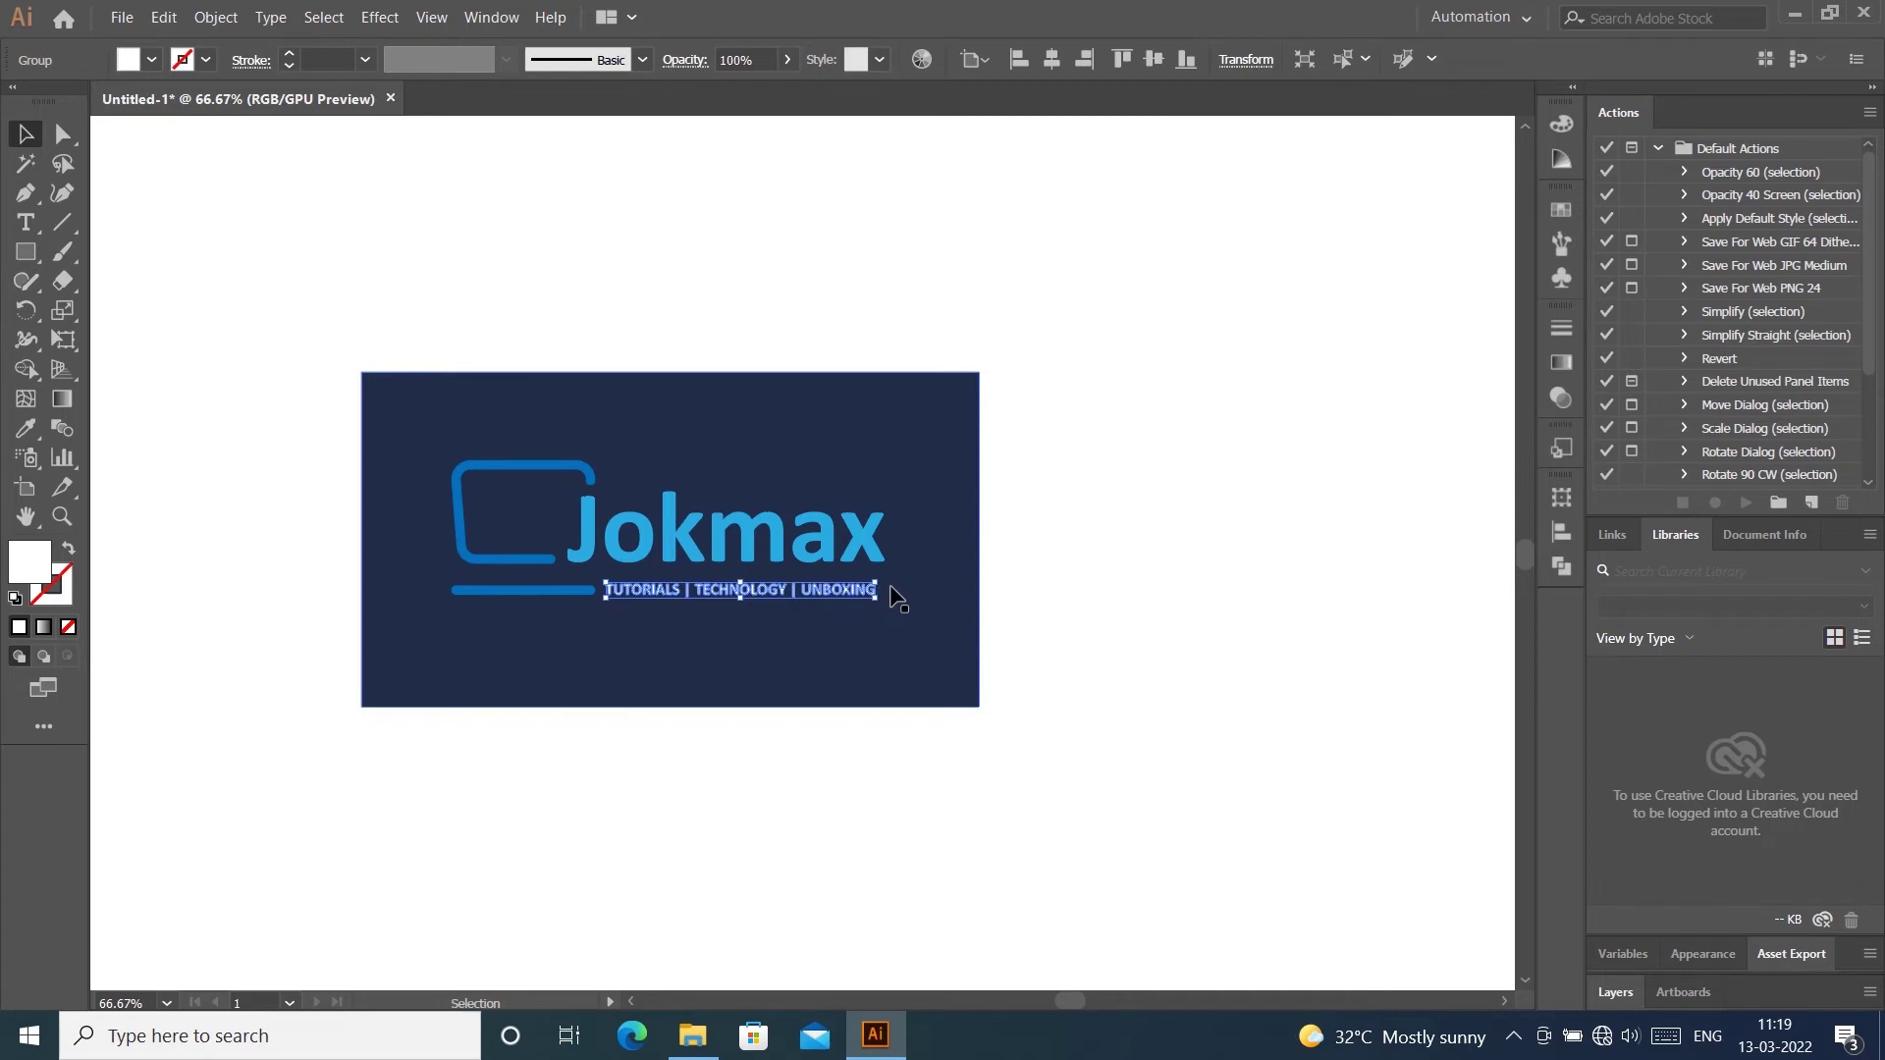
pyautogui.click(1165, 432)
pyautogui.click(862, 594)
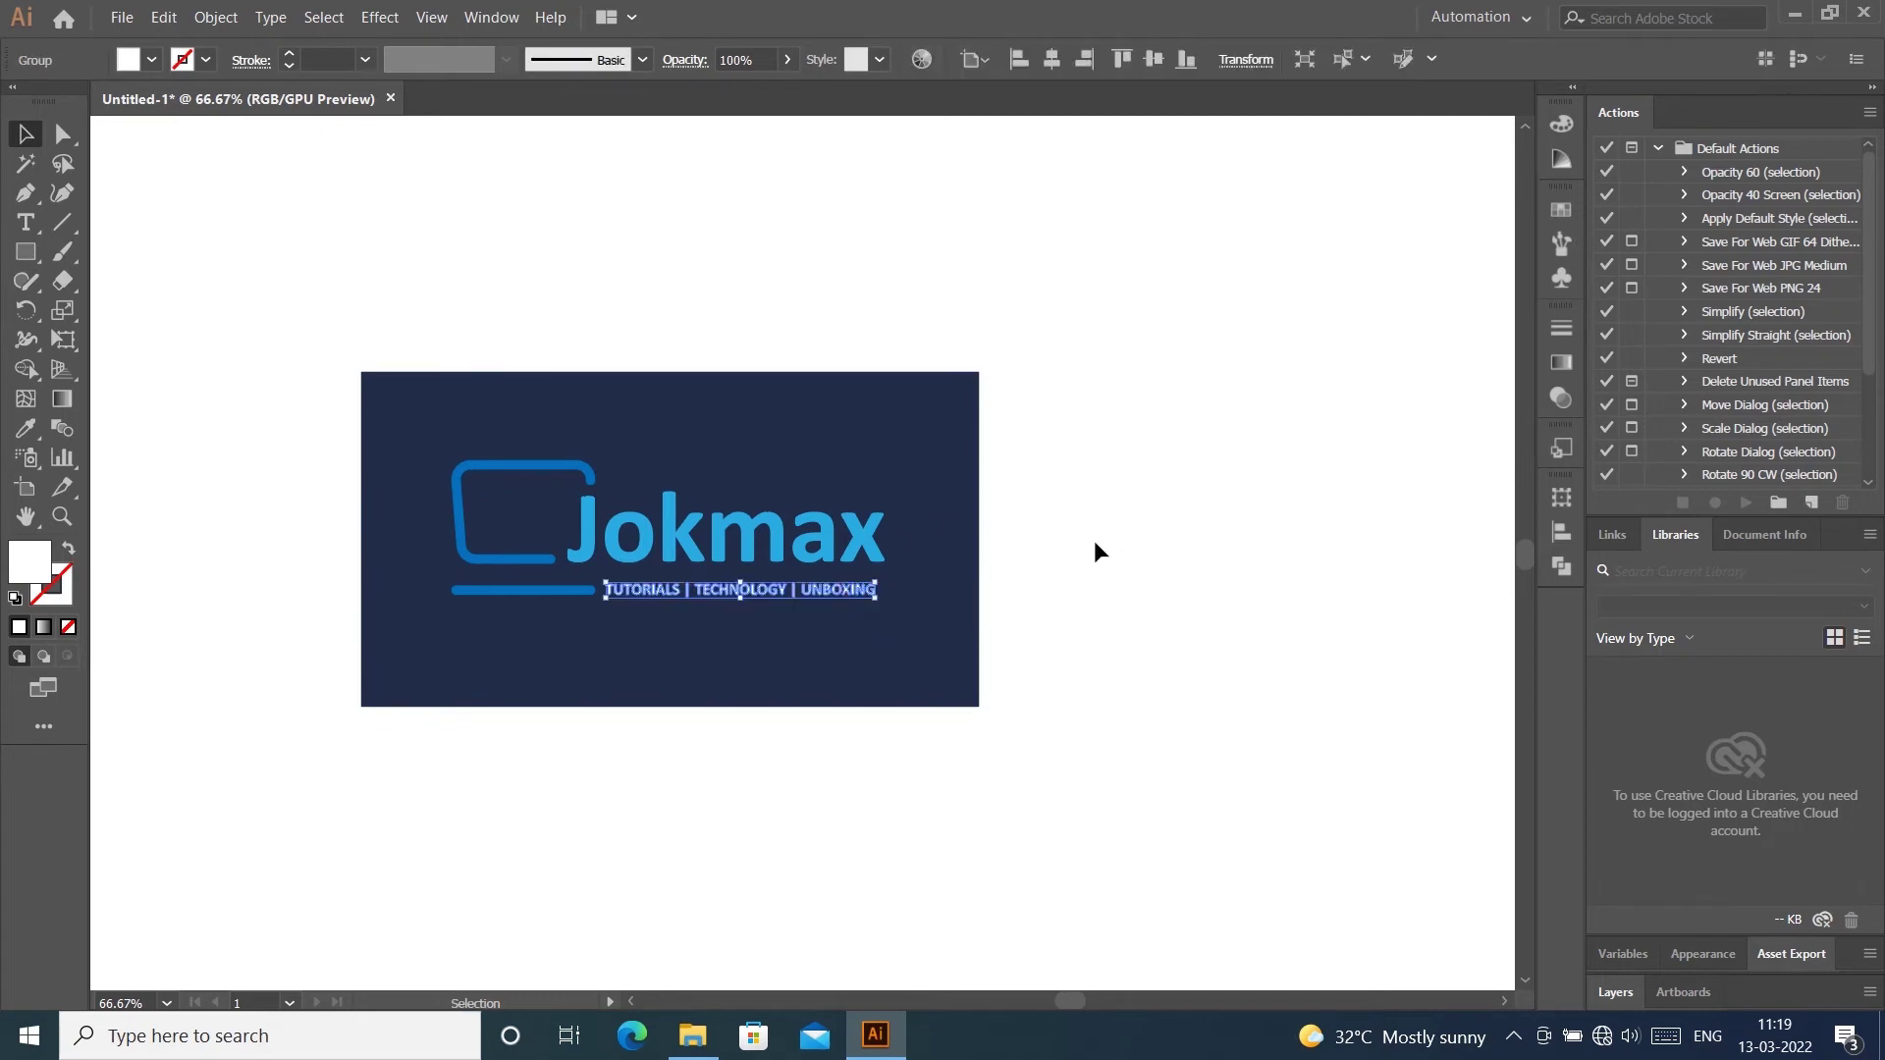
pyautogui.press('Right')
pyautogui.press('Right')
pyautogui.press('Right')
pyautogui.press('Right')
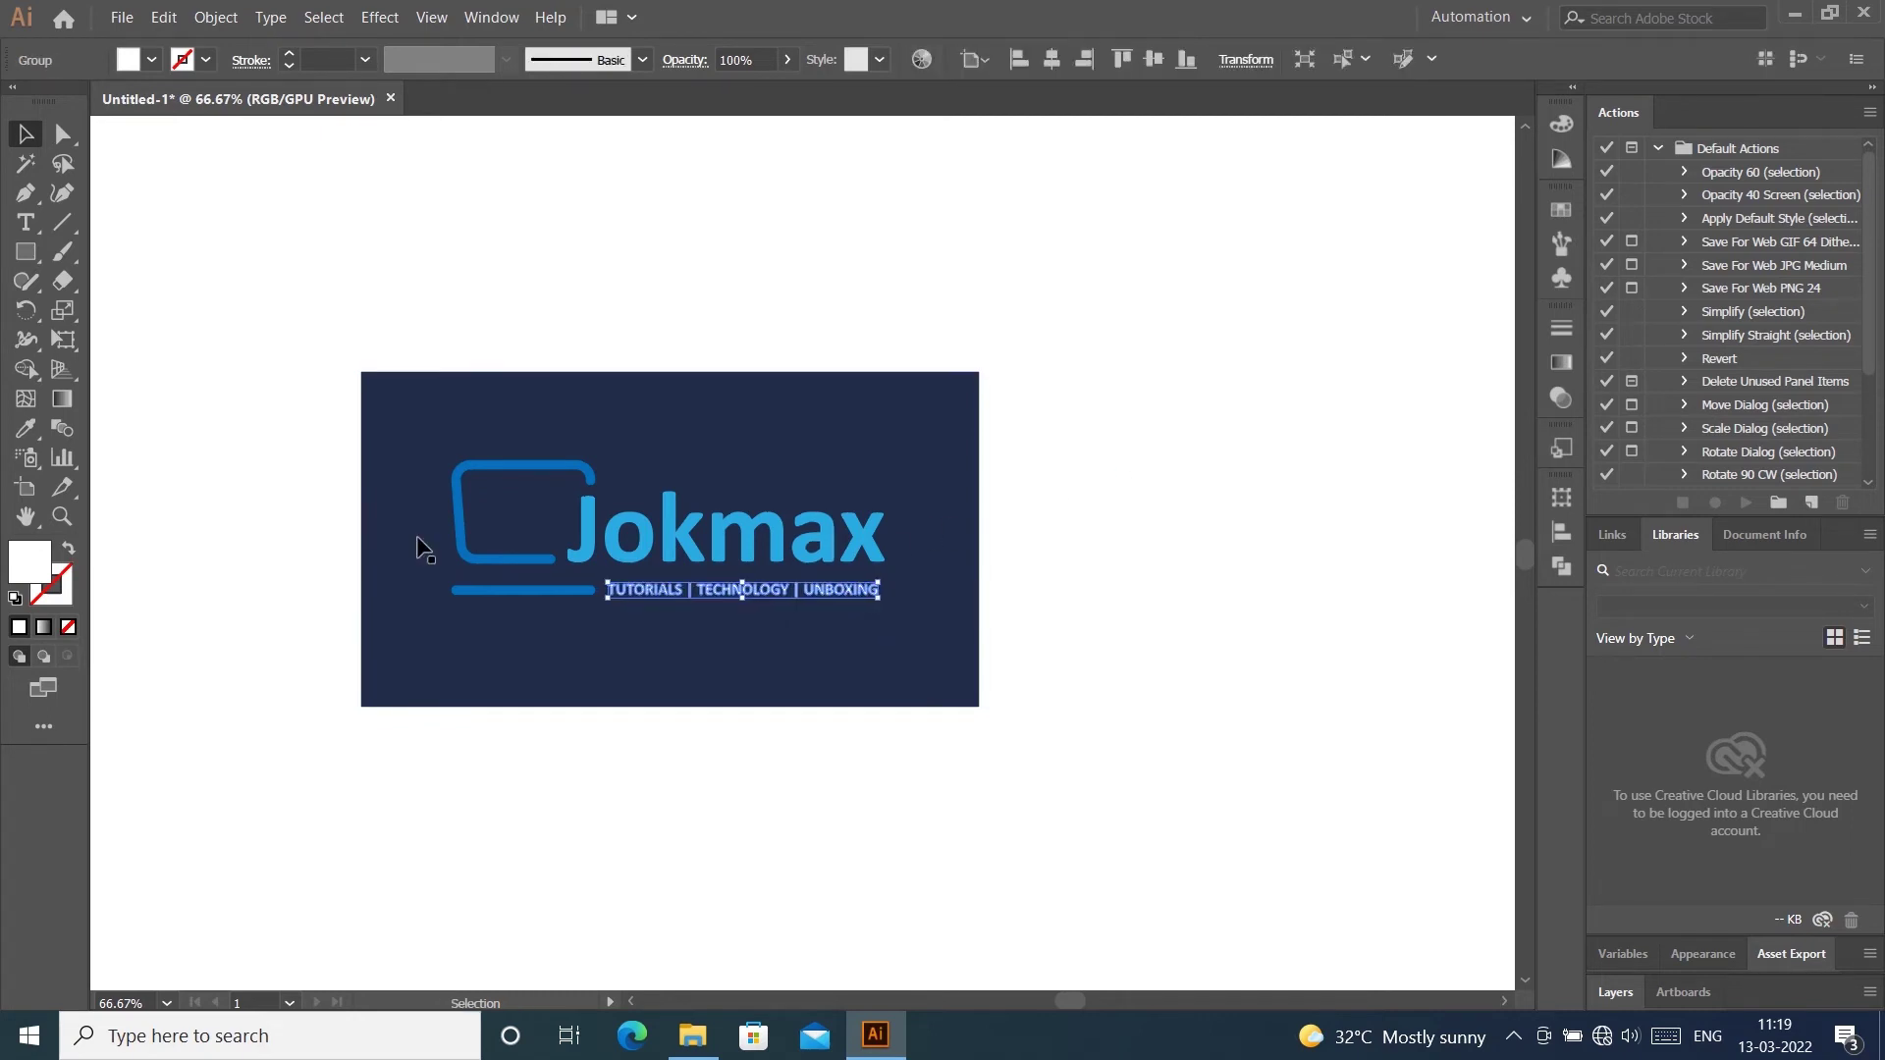
pyautogui.click(201, 318)
pyautogui.hotkey('ctrl', 'r')
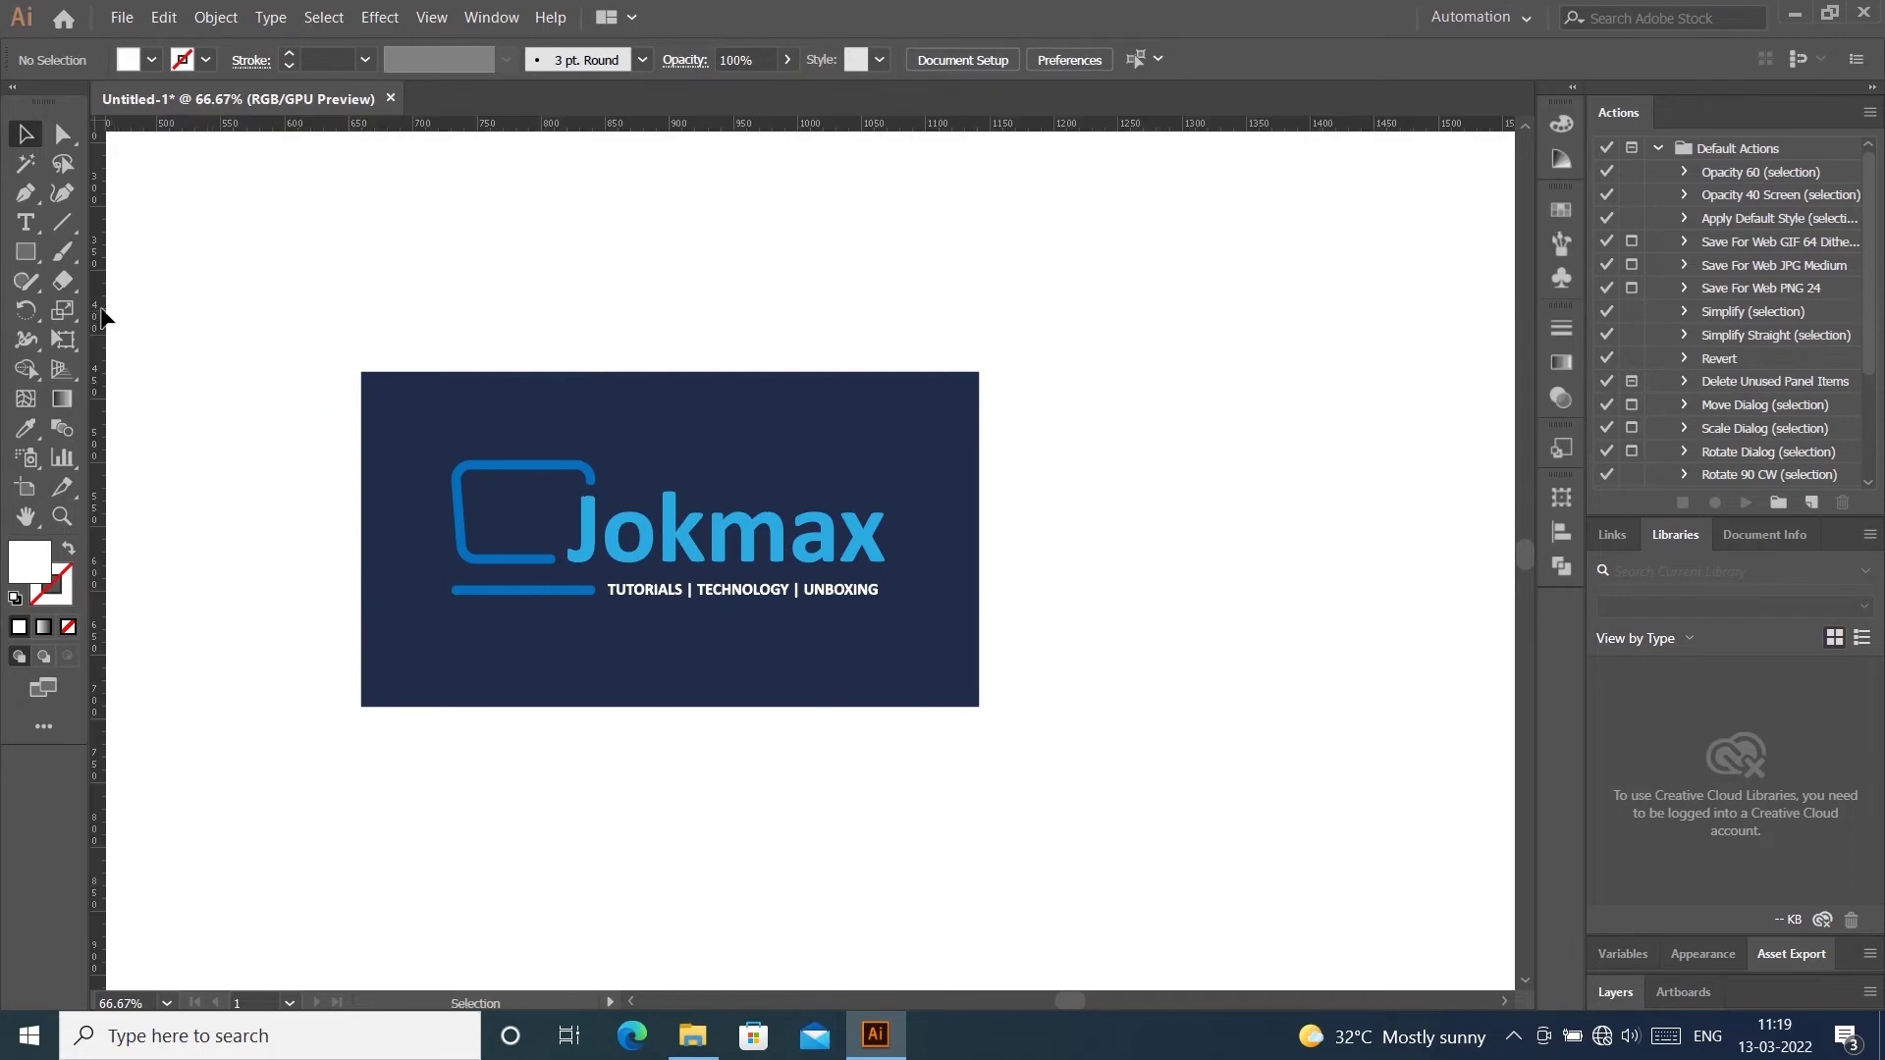
# Place vertical guides at Jokmax's right and left edges and start stretching the tagline
pyautogui.moveTo(98, 308); pyautogui.dragTo(885, 351)
pyautogui.moveTo(98, 396); pyautogui.dragTo(605, 408)
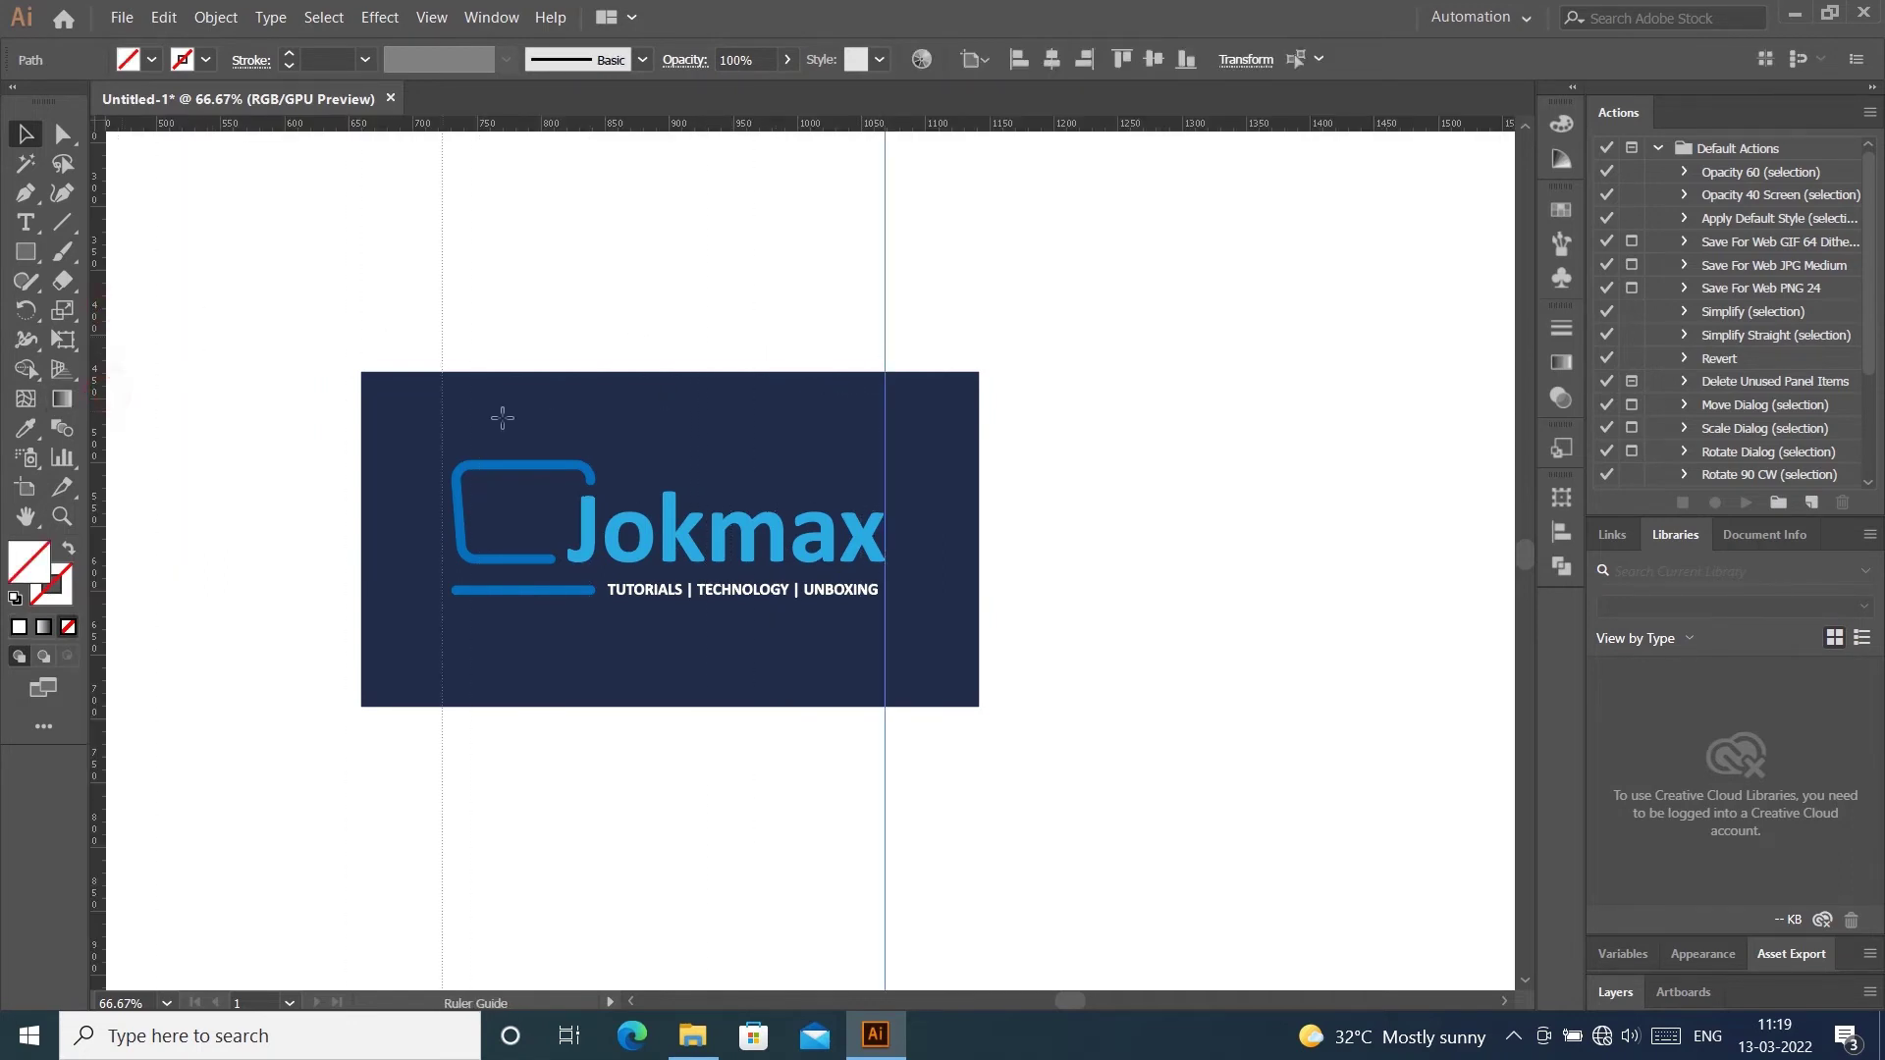
pyautogui.click(670, 575)
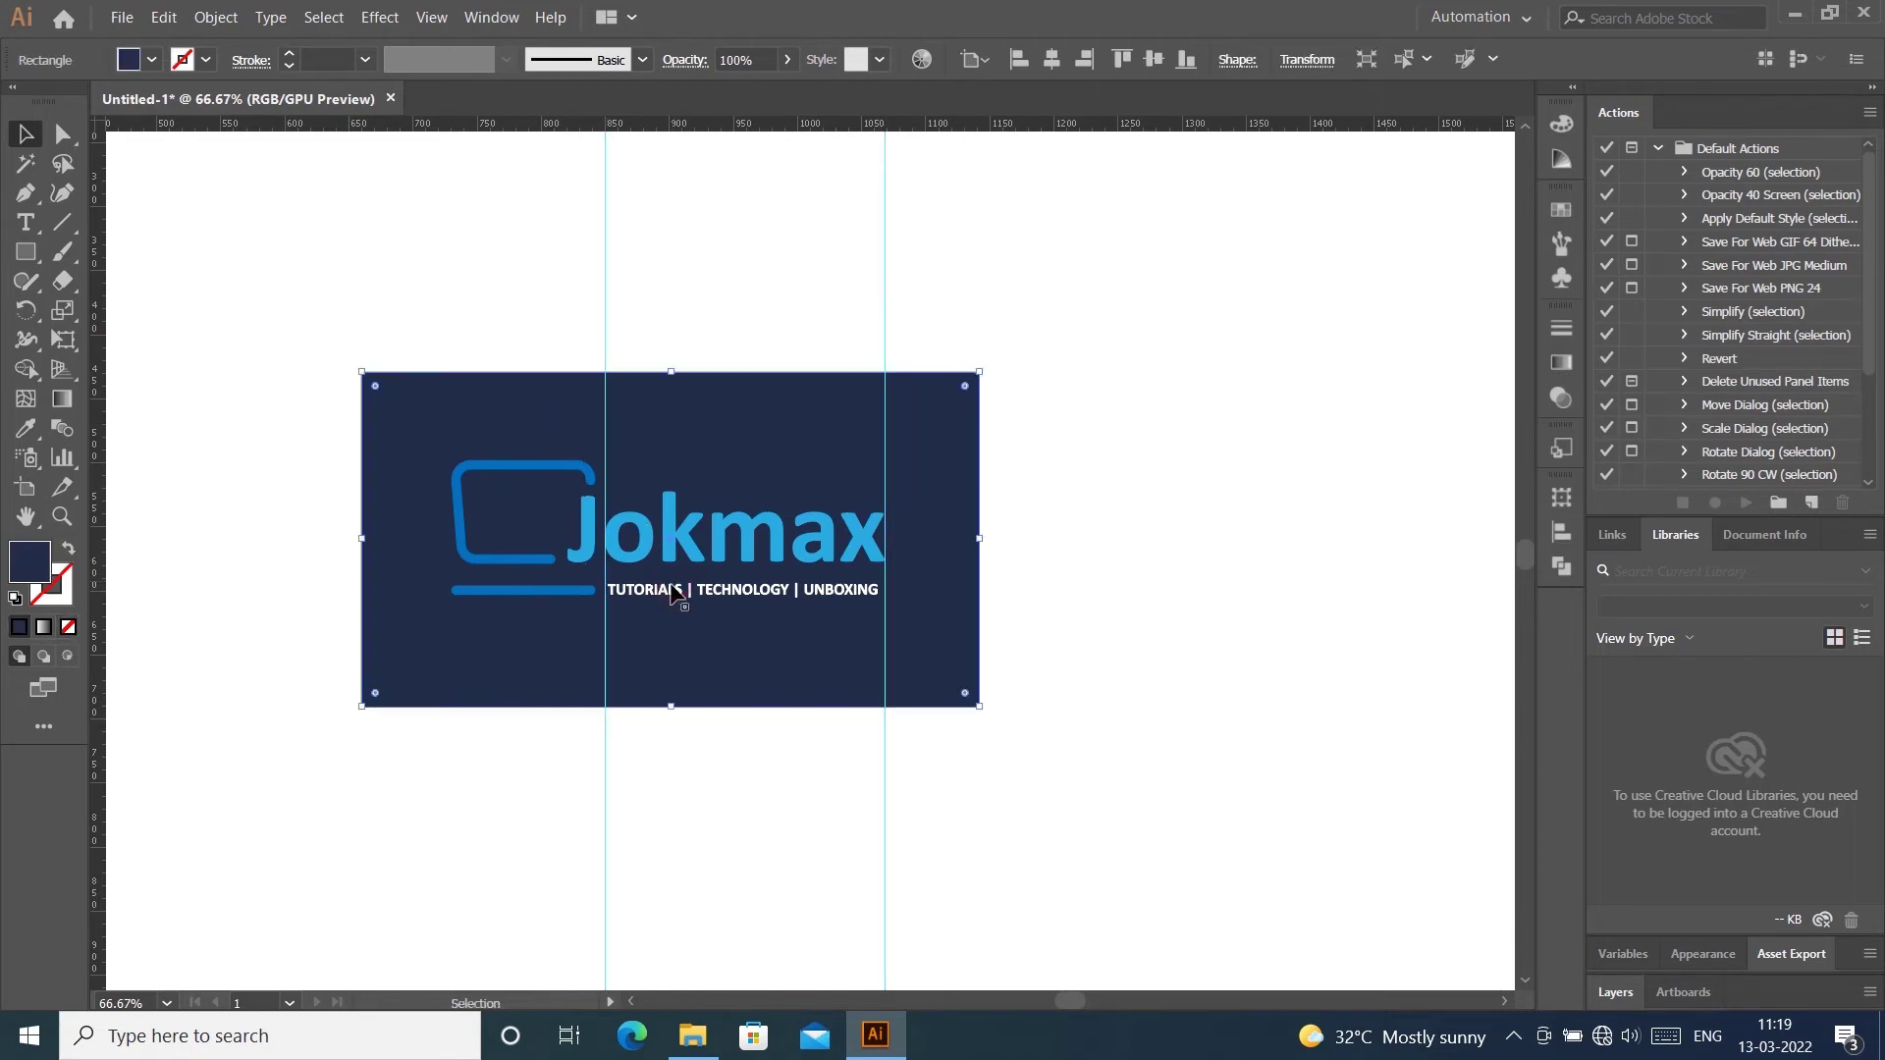
pyautogui.moveTo(692, 589); pyautogui.dragTo(887, 596)
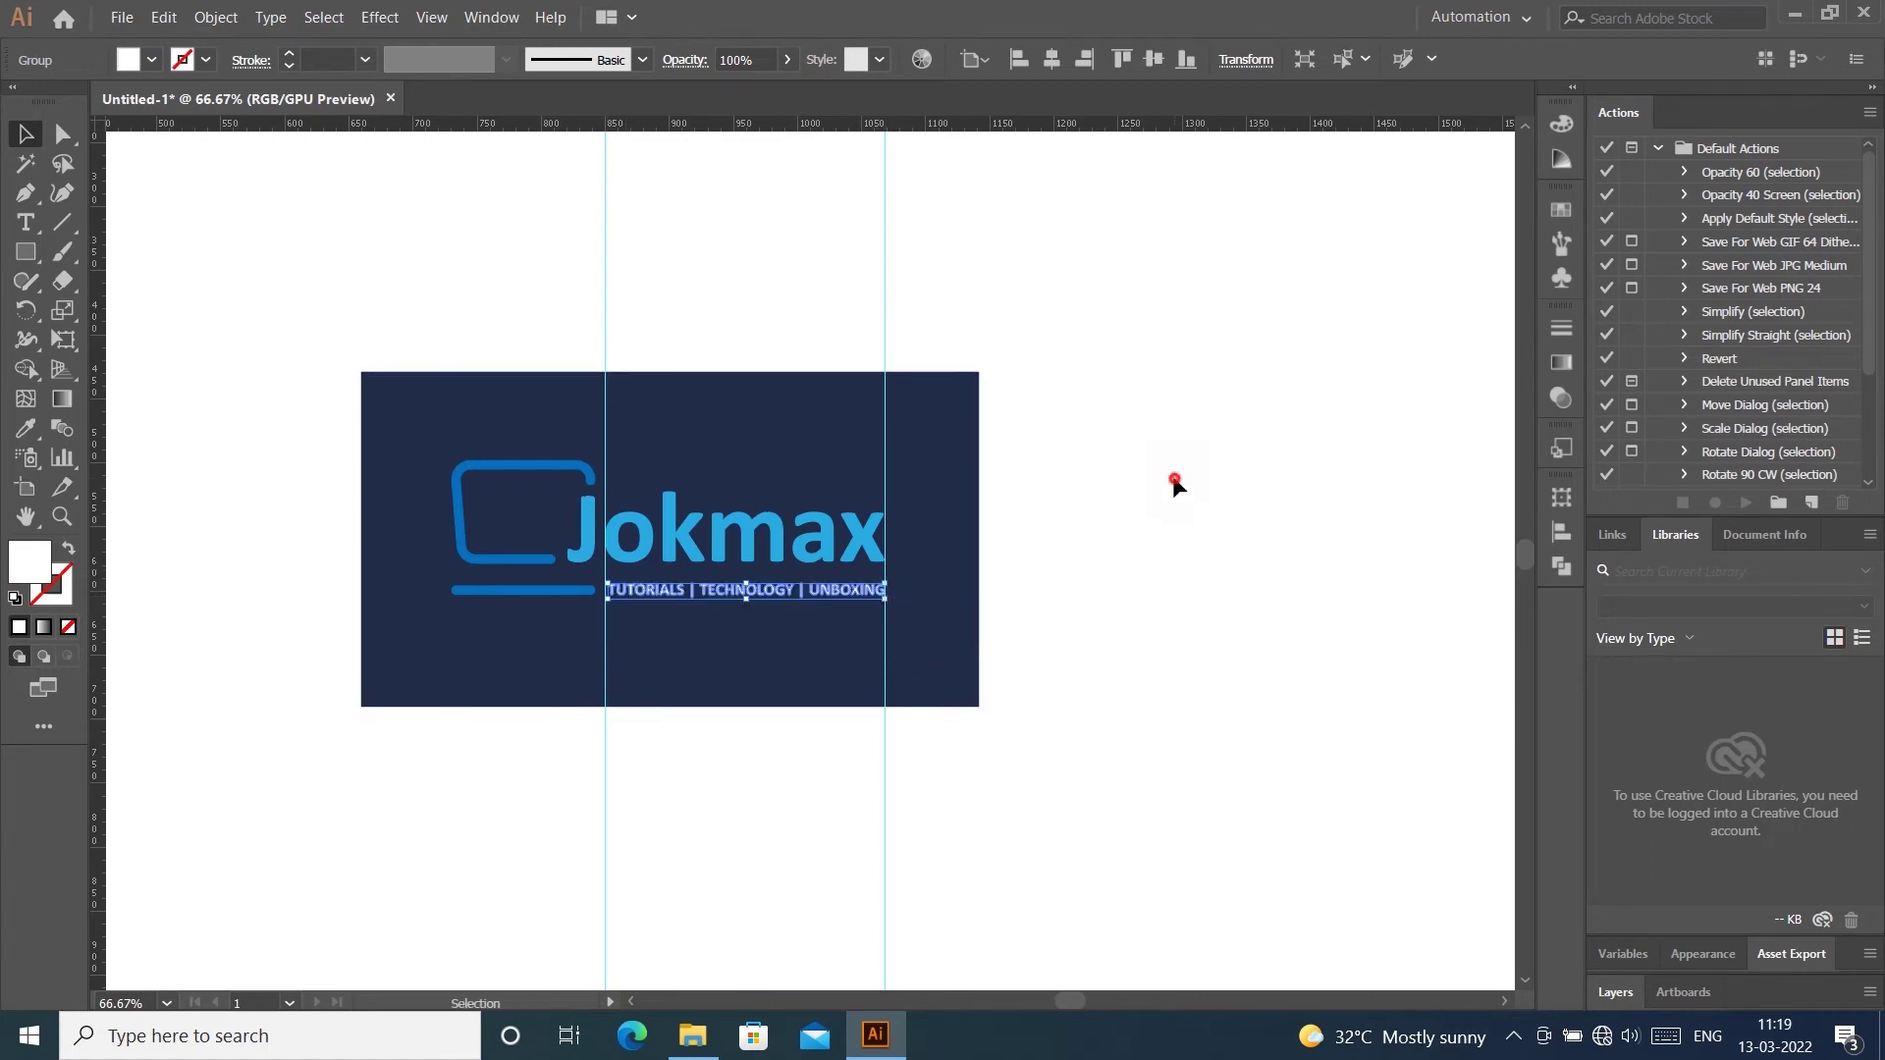
# Adjust the tagline's left edge until it meets the left guide
pyautogui.click(1175, 484)
pyautogui.click(643, 594)
pyautogui.moveTo(603, 602); pyautogui.dragTo(585, 608)
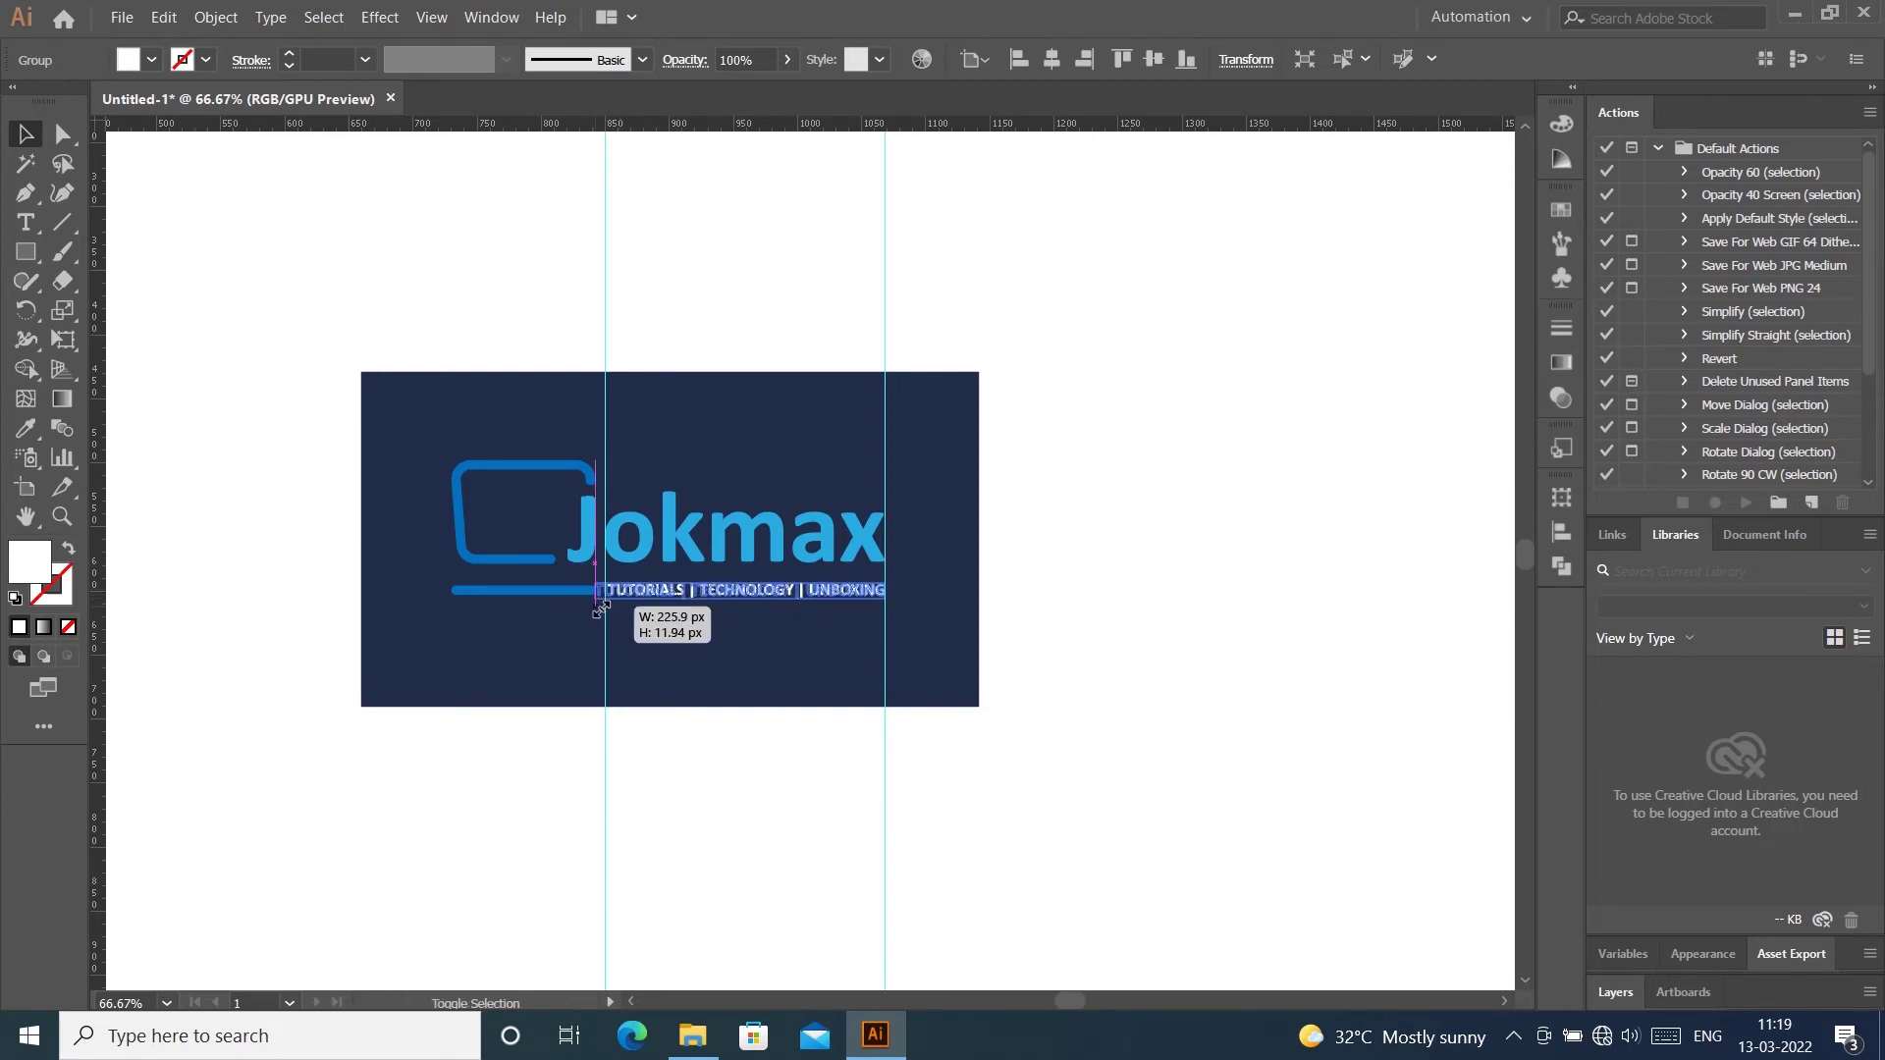
pyautogui.moveTo(585, 608); pyautogui.dragTo(608, 607)
pyautogui.click(1247, 371)
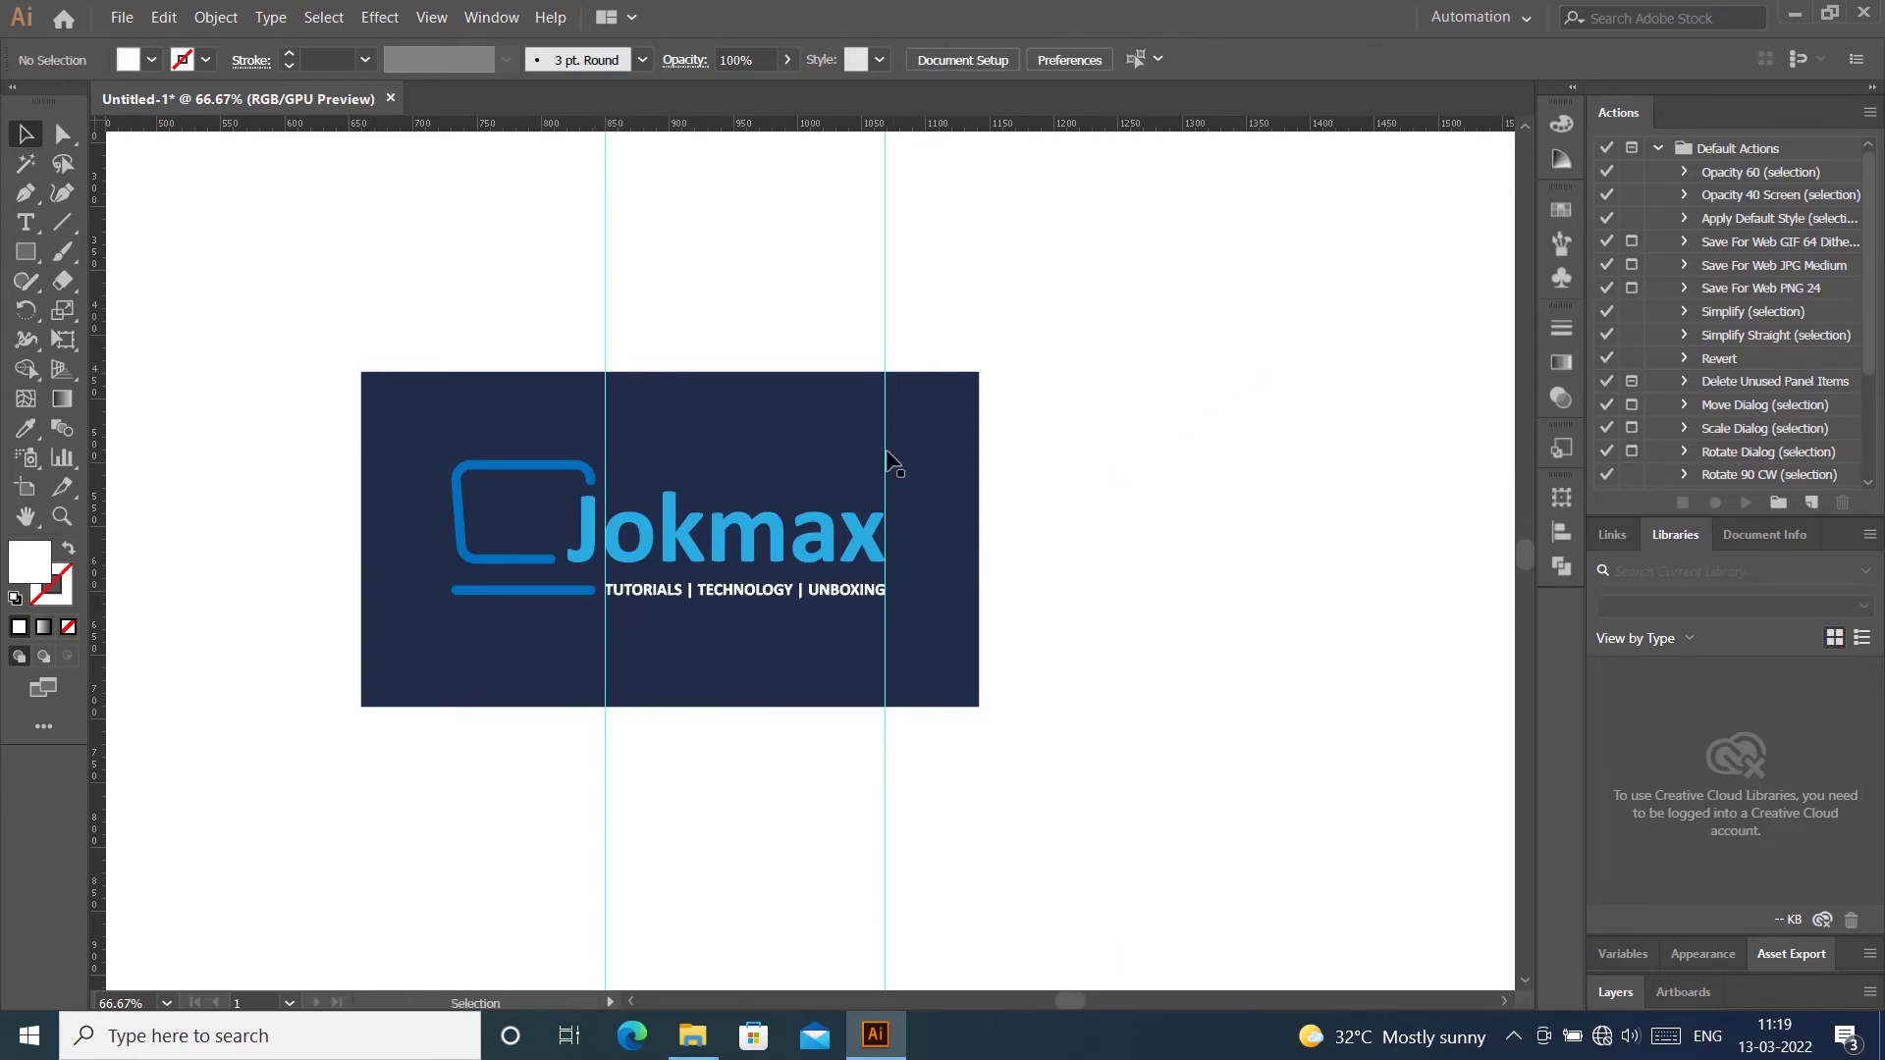
pyautogui.moveTo(887, 457); pyautogui.dragTo(1529, 362)
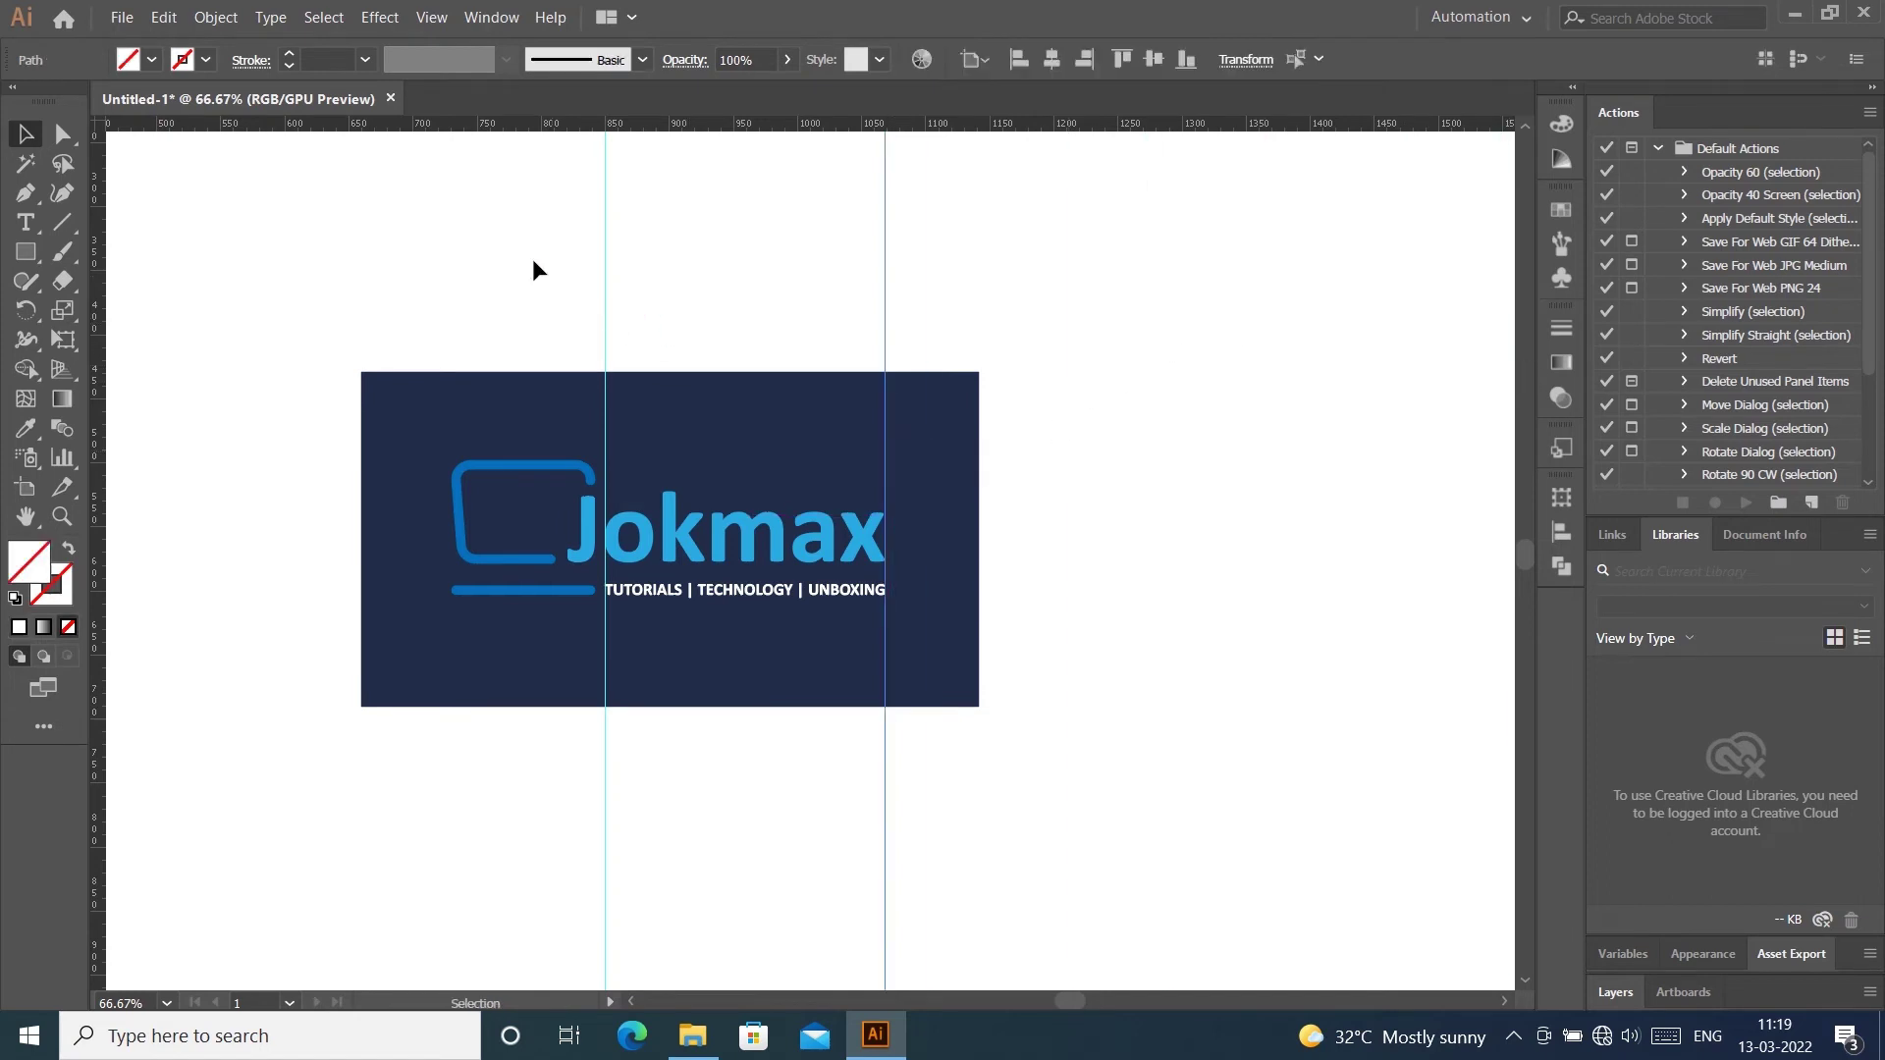
# Hide the guides and recolour the background rectangle to near-black navy 080C23
pyautogui.hotkey('ctrl', ';')
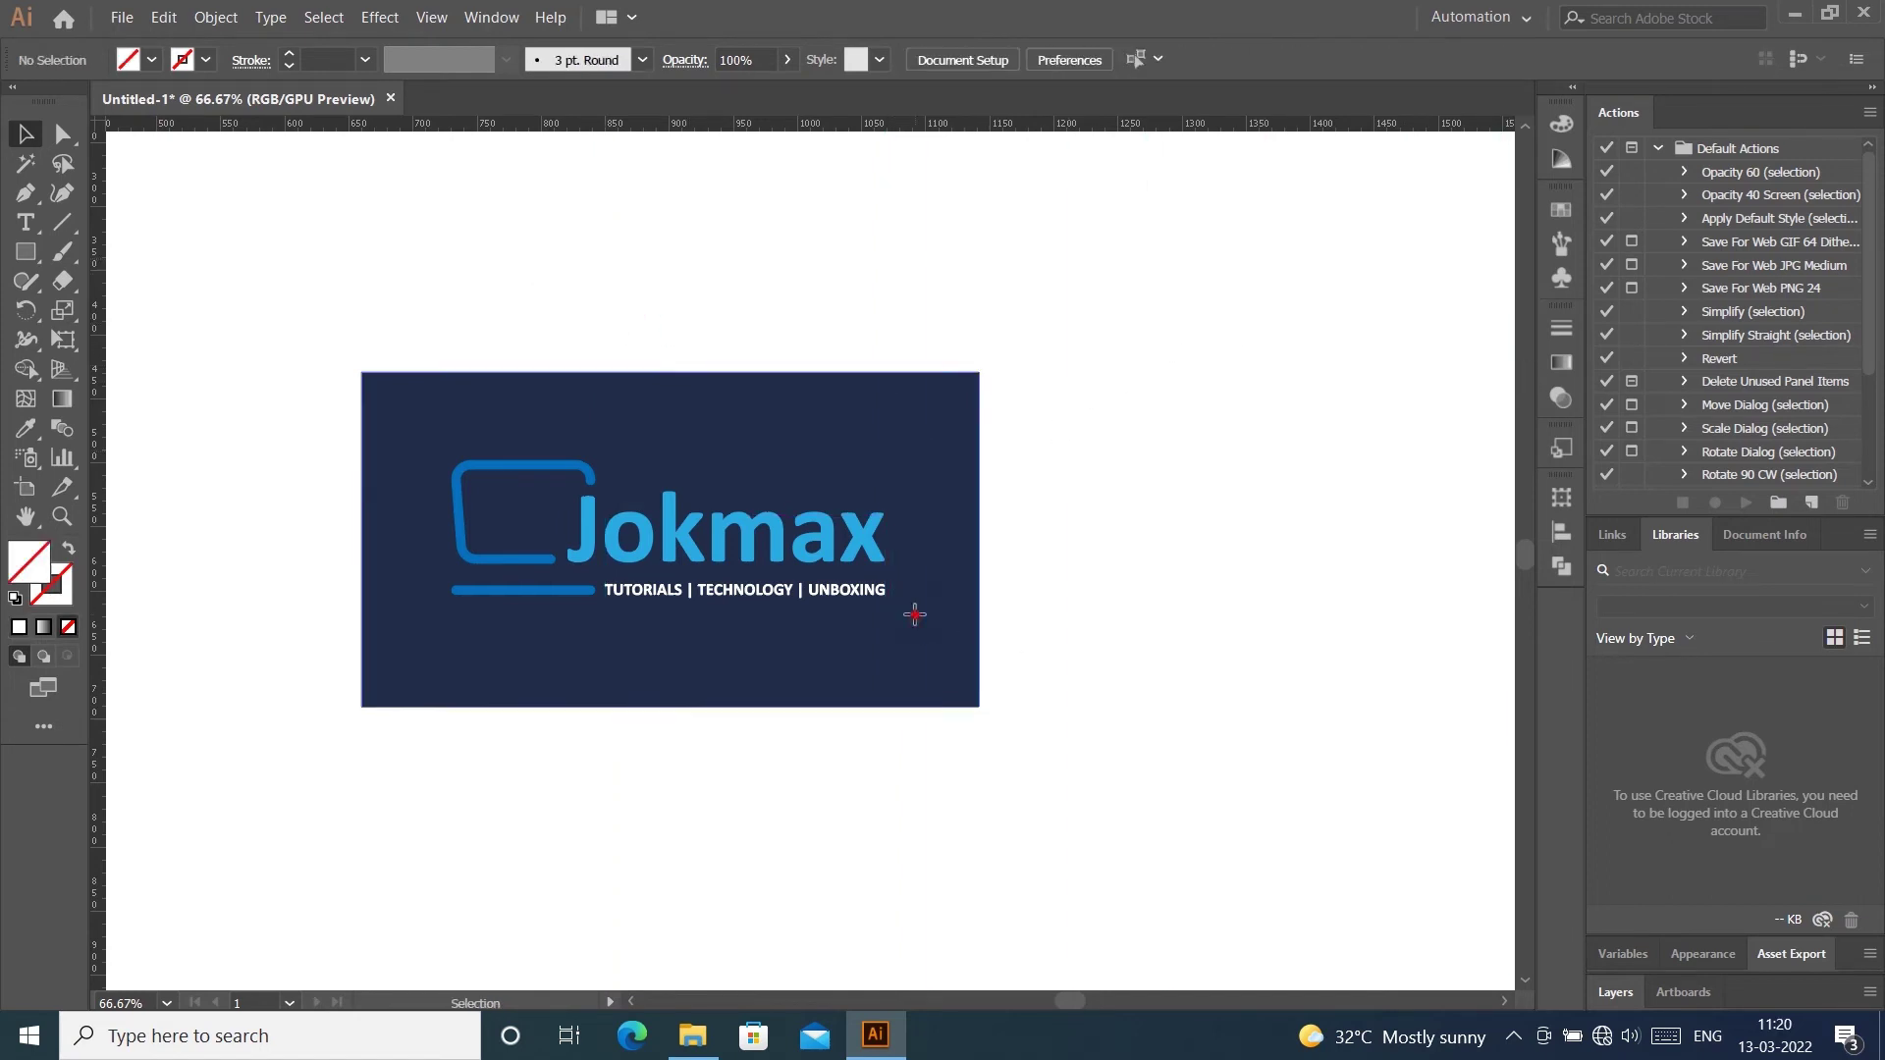
pyautogui.click(914, 617)
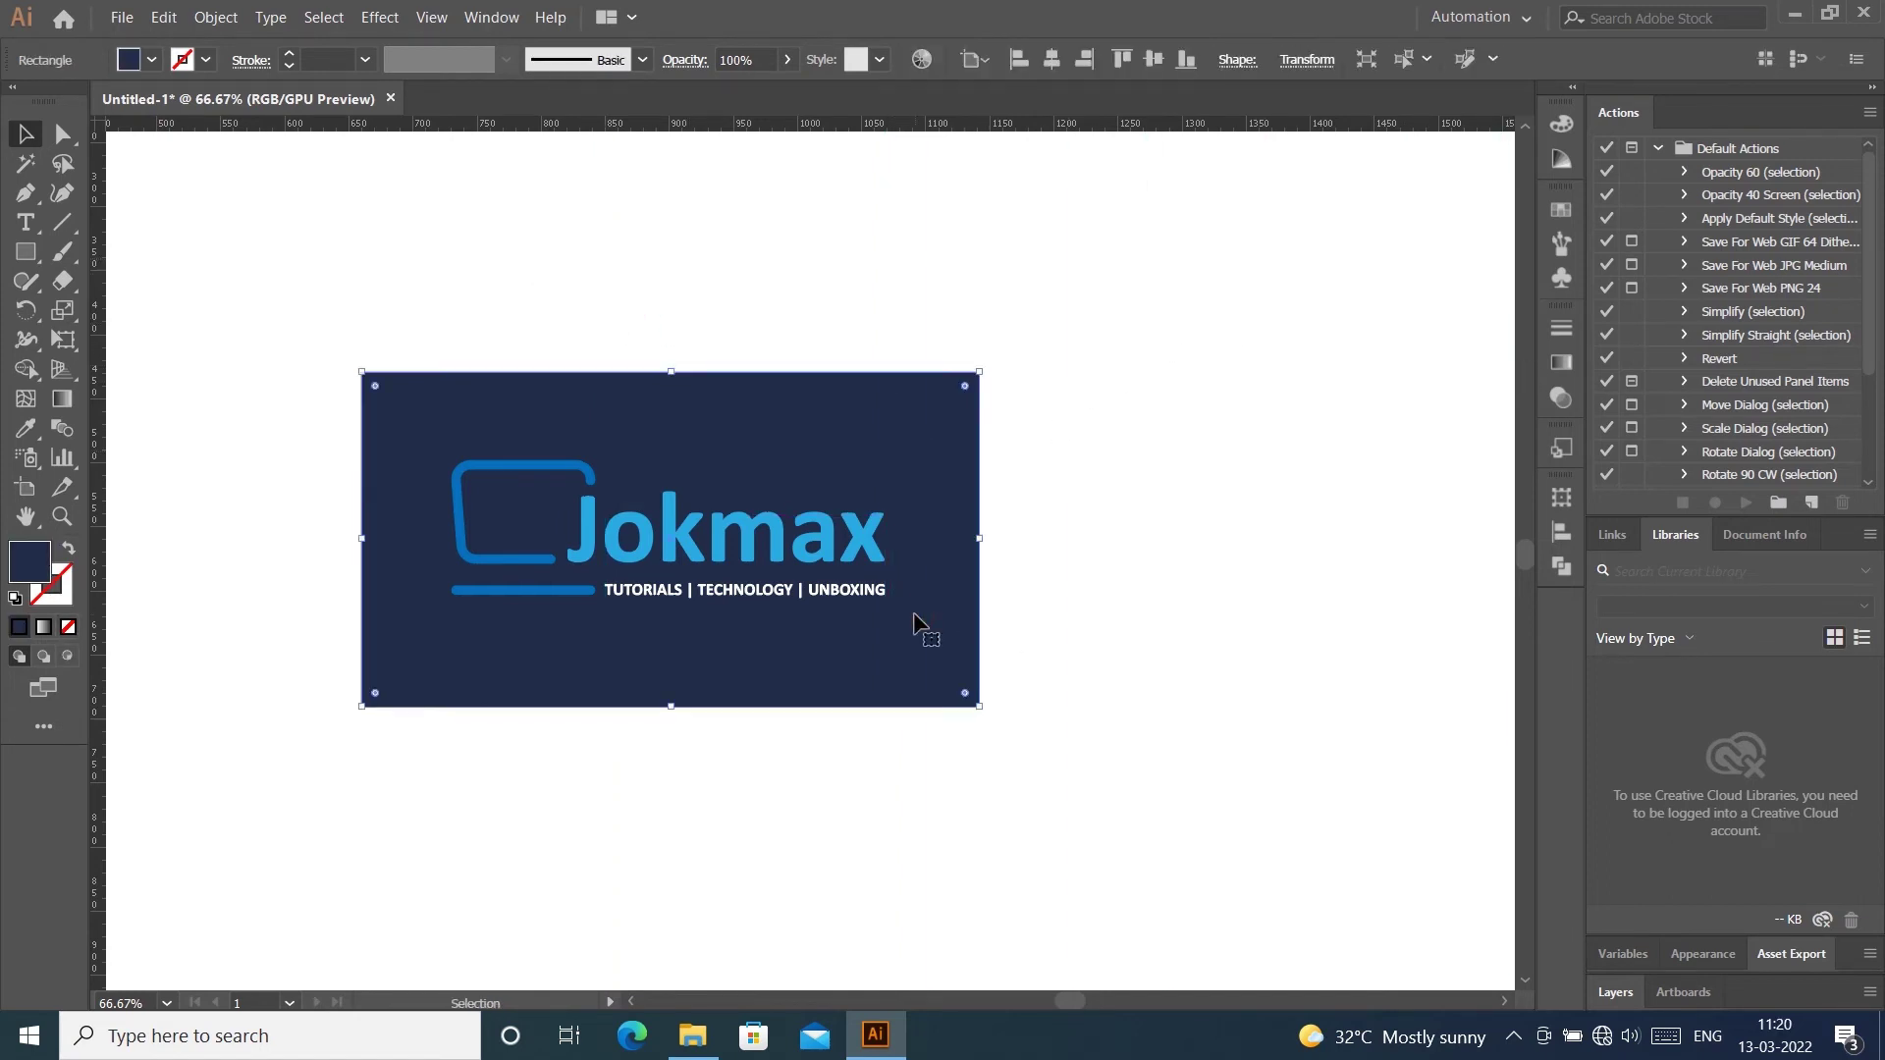
pyautogui.doubleClick(30, 561)
pyautogui.click(728, 591)
pyautogui.click(595, 643)
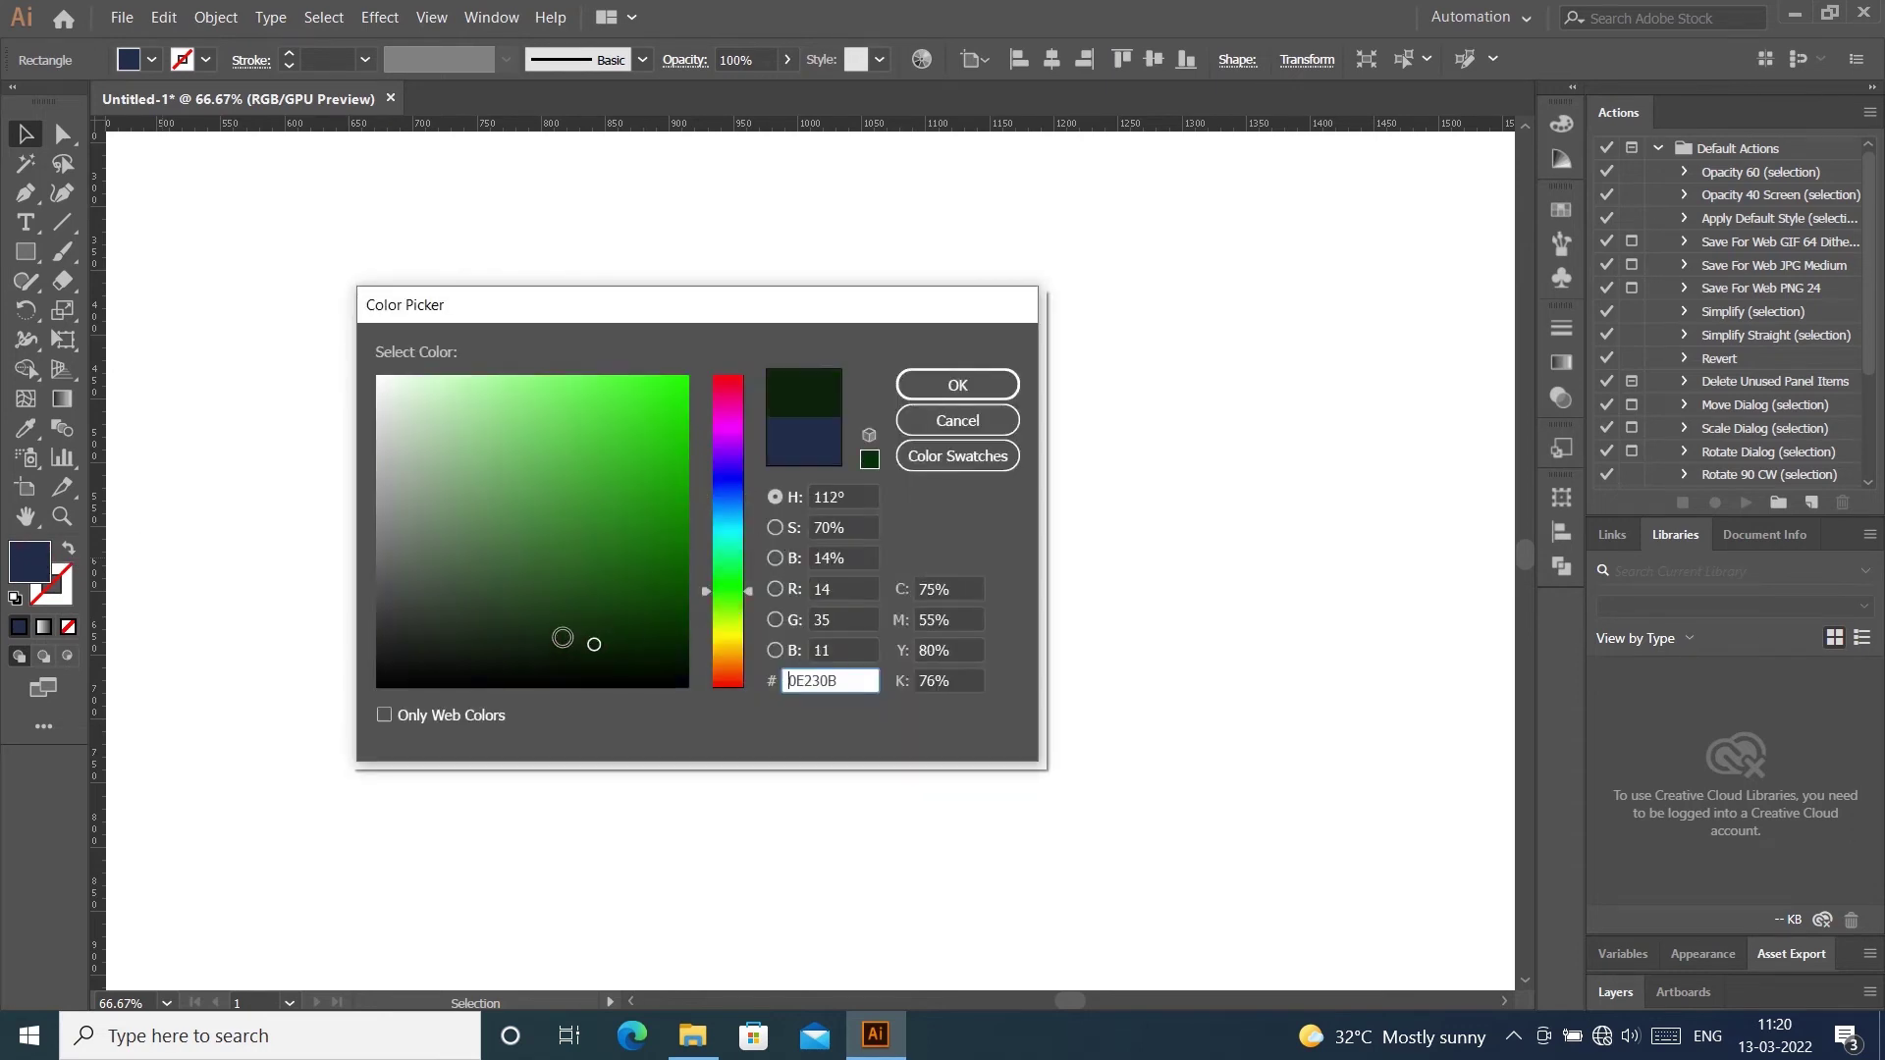
pyautogui.click(537, 639)
pyautogui.moveTo(707, 587); pyautogui.dragTo(732, 487)
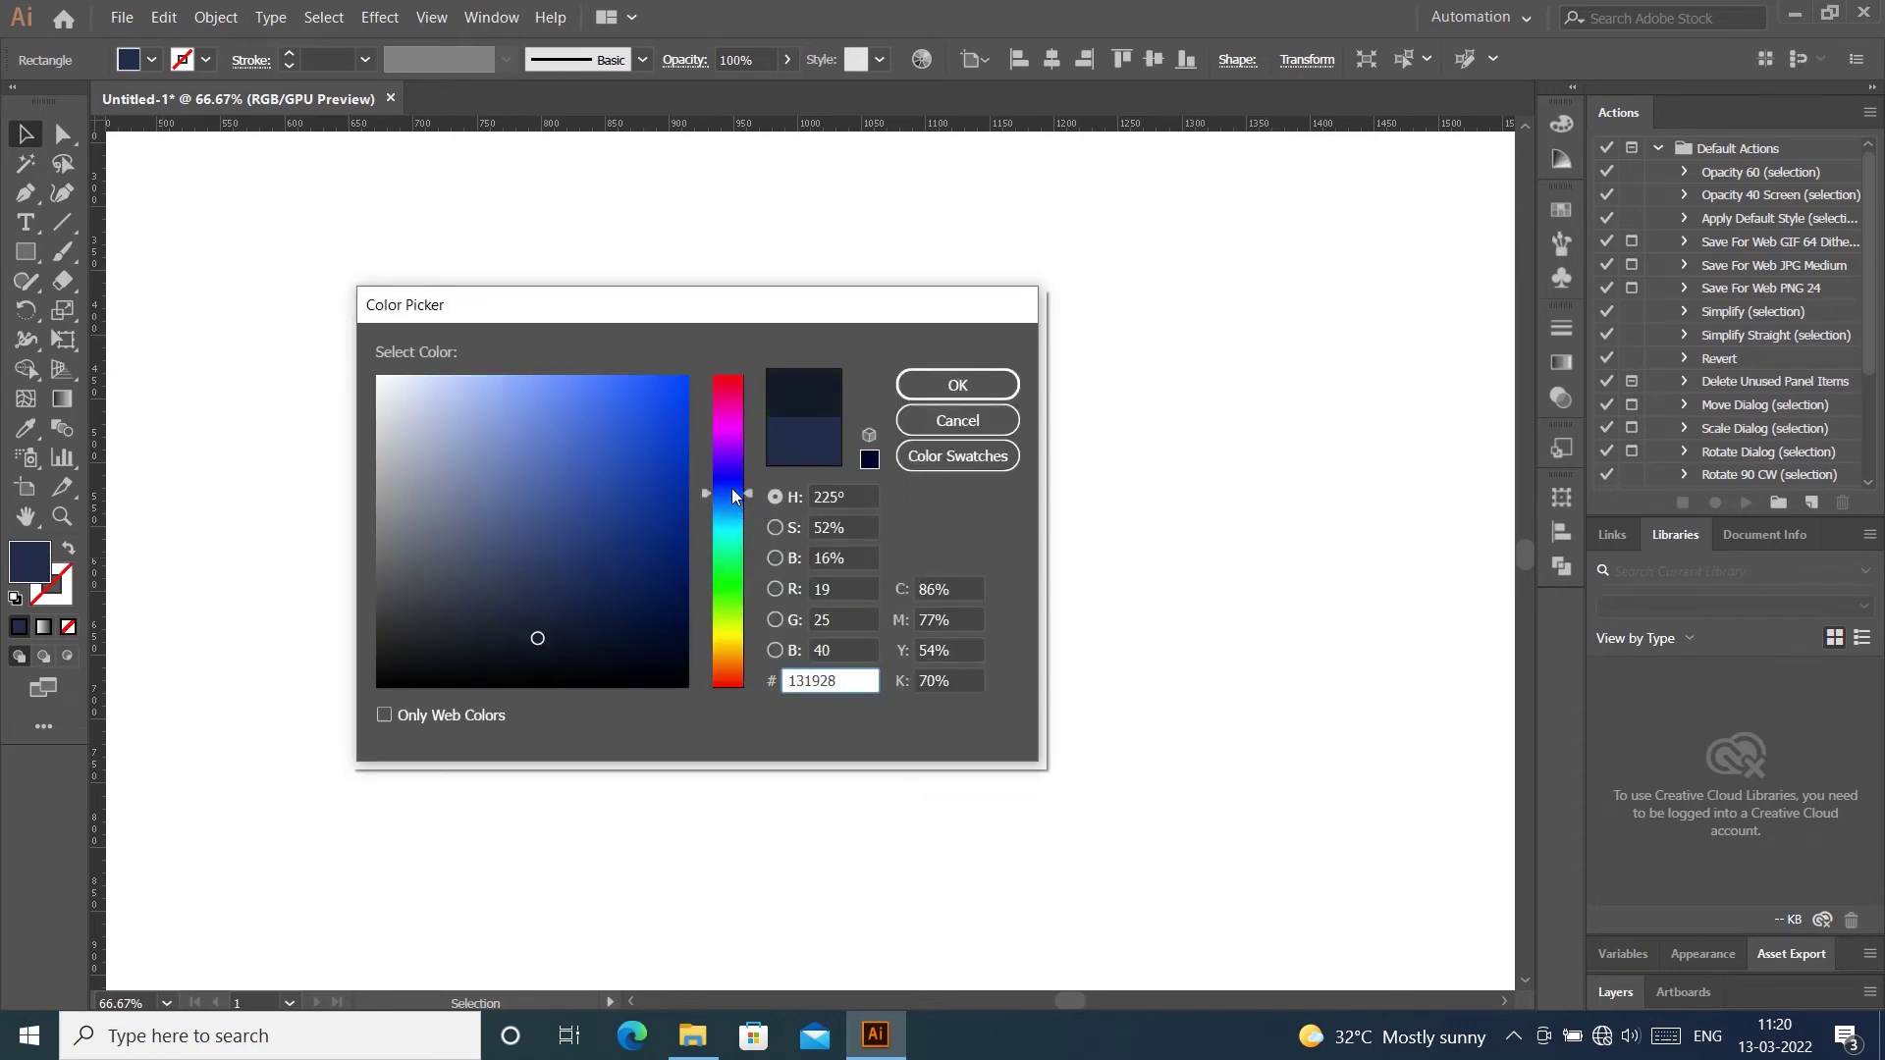
pyautogui.moveTo(610, 539); pyautogui.dragTo(626, 610)
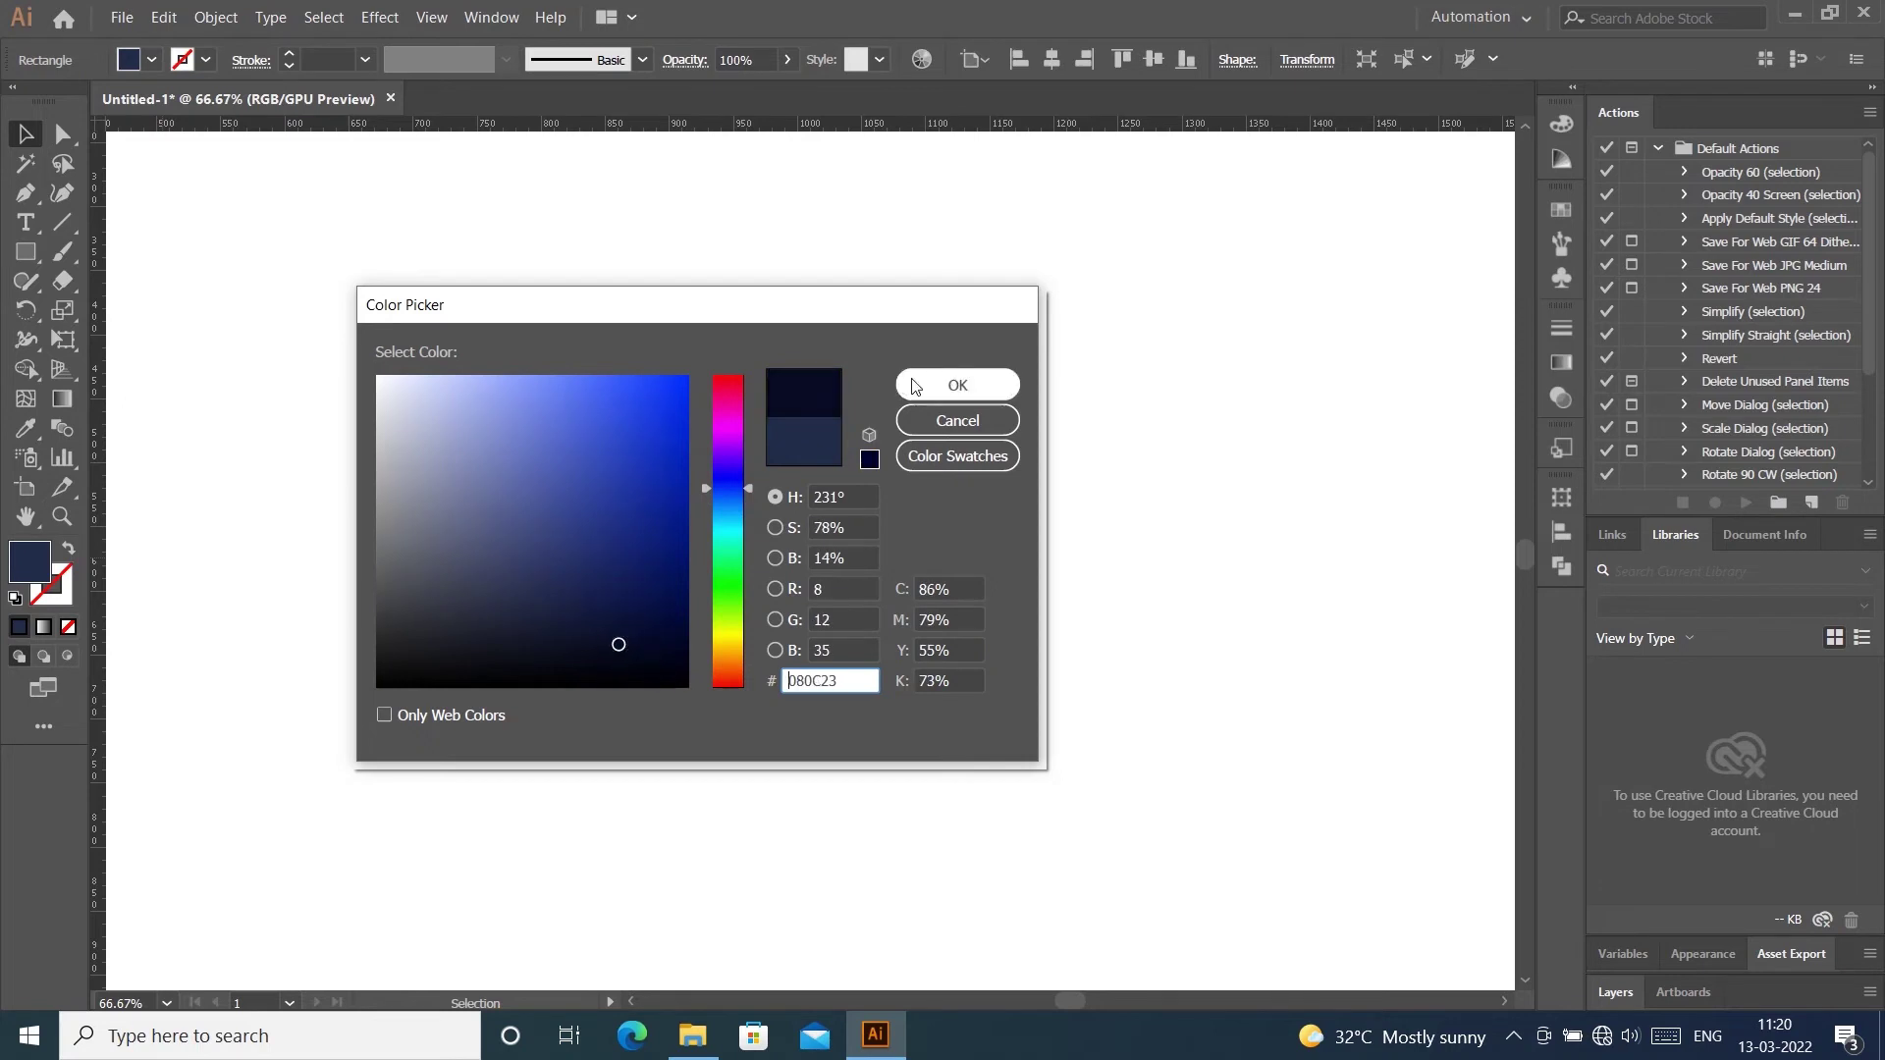
pyautogui.click(958, 384)
pyautogui.click(1173, 322)
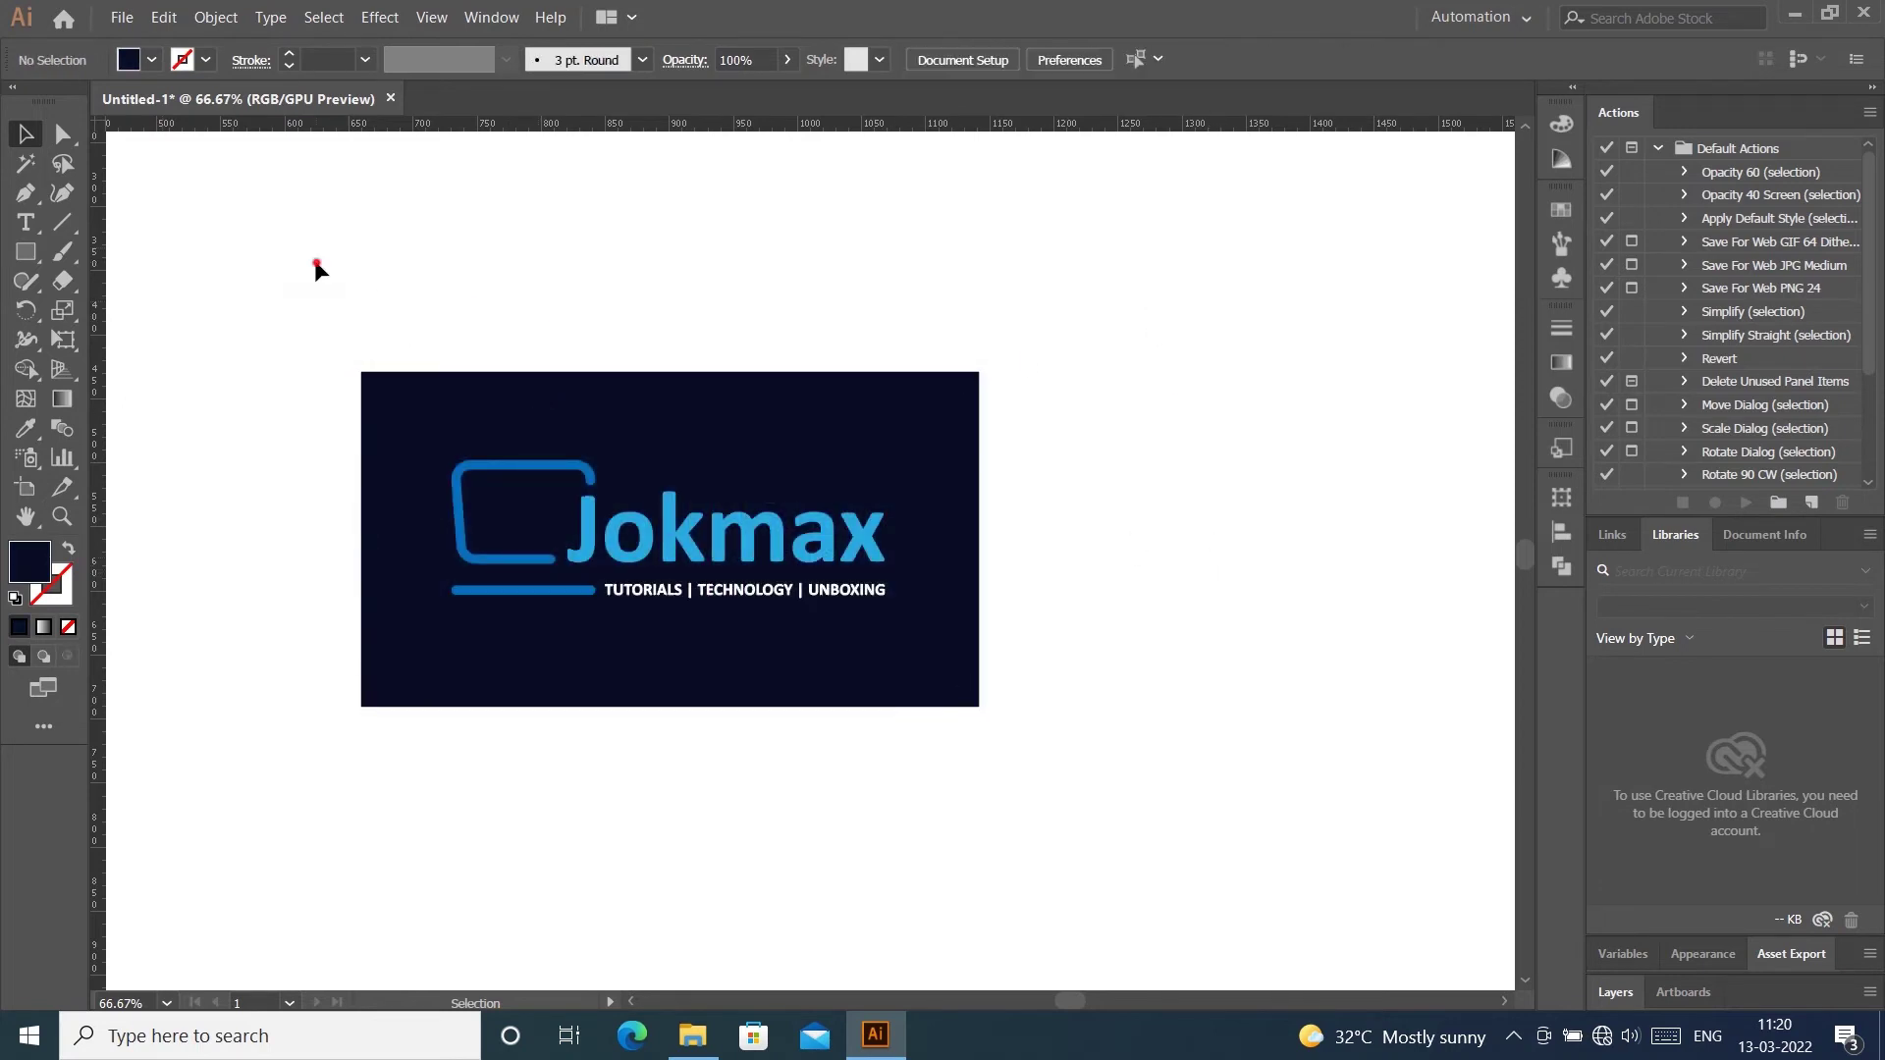
# Group the Jokmax logo pieces into one object
pyautogui.moveTo(315, 265); pyautogui.dragTo(1058, 728)
pyautogui.keyDown('shift'); pyautogui.click(941, 486); pyautogui.keyUp('shift')
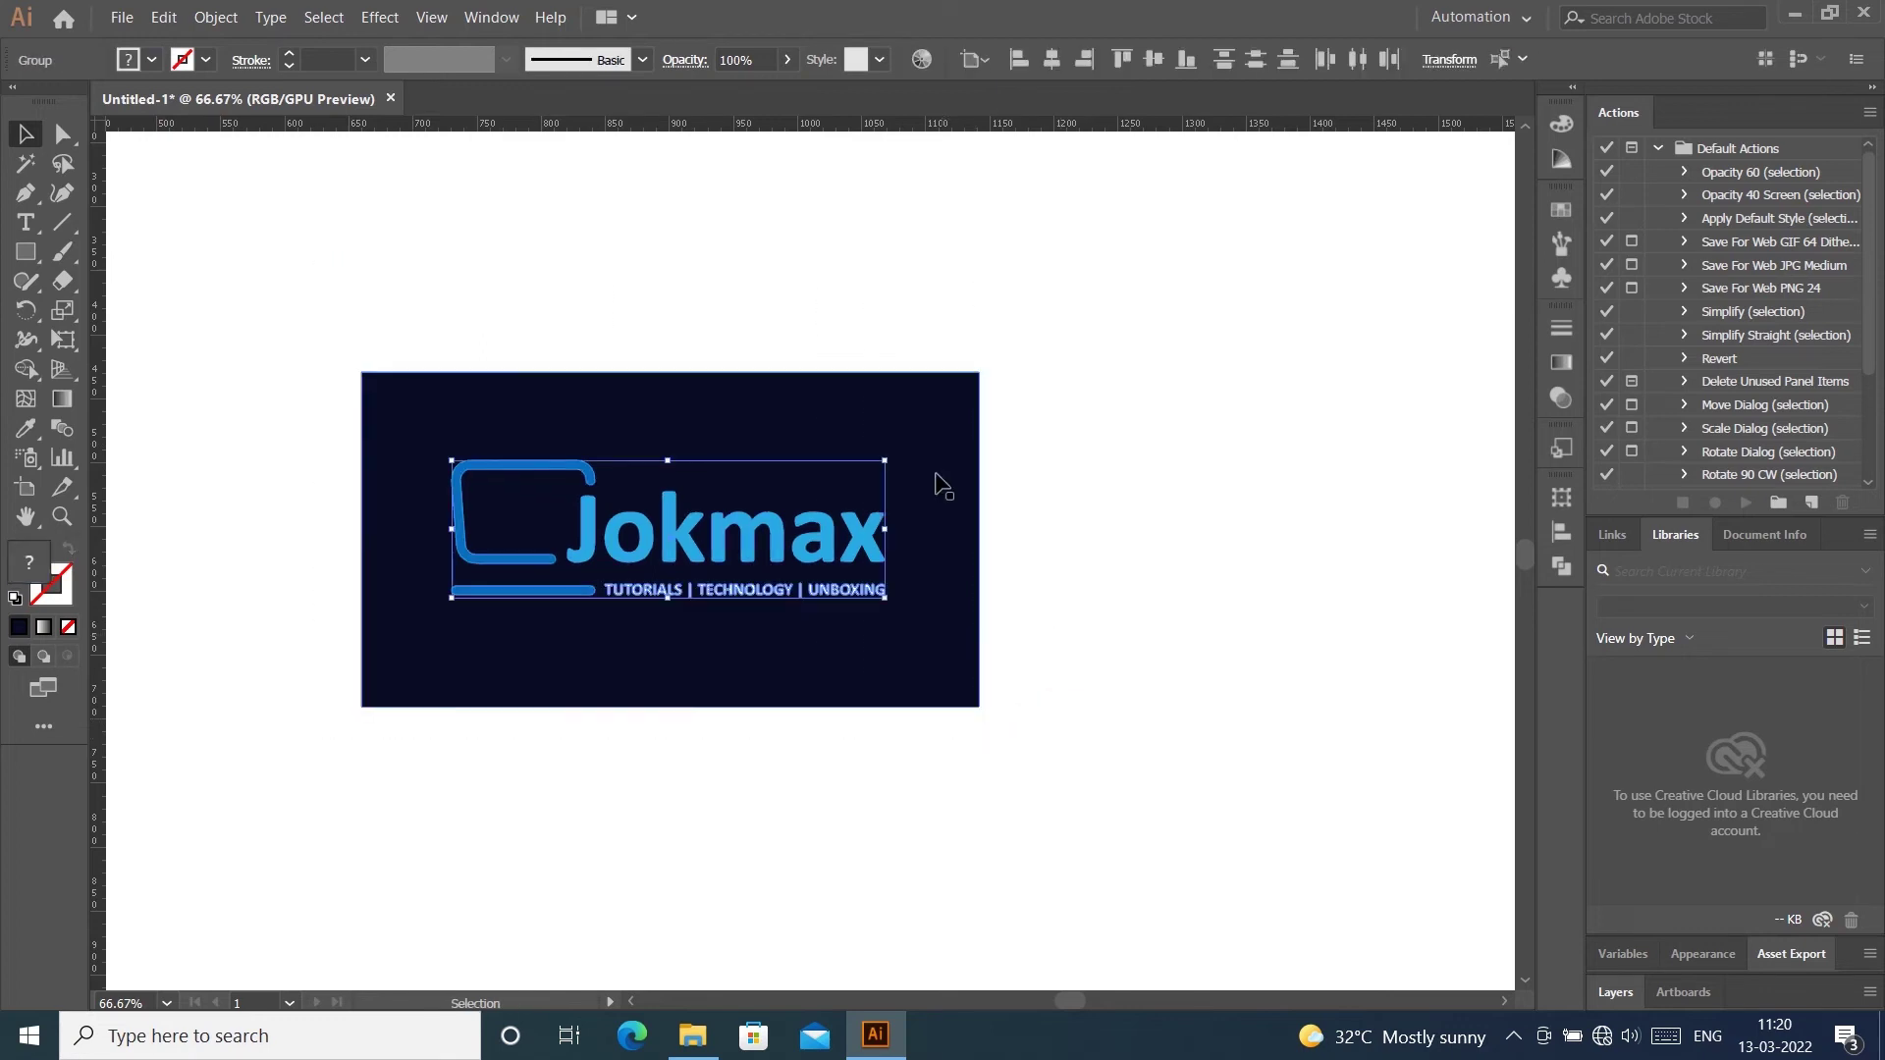
pyautogui.rightClick(726, 518)
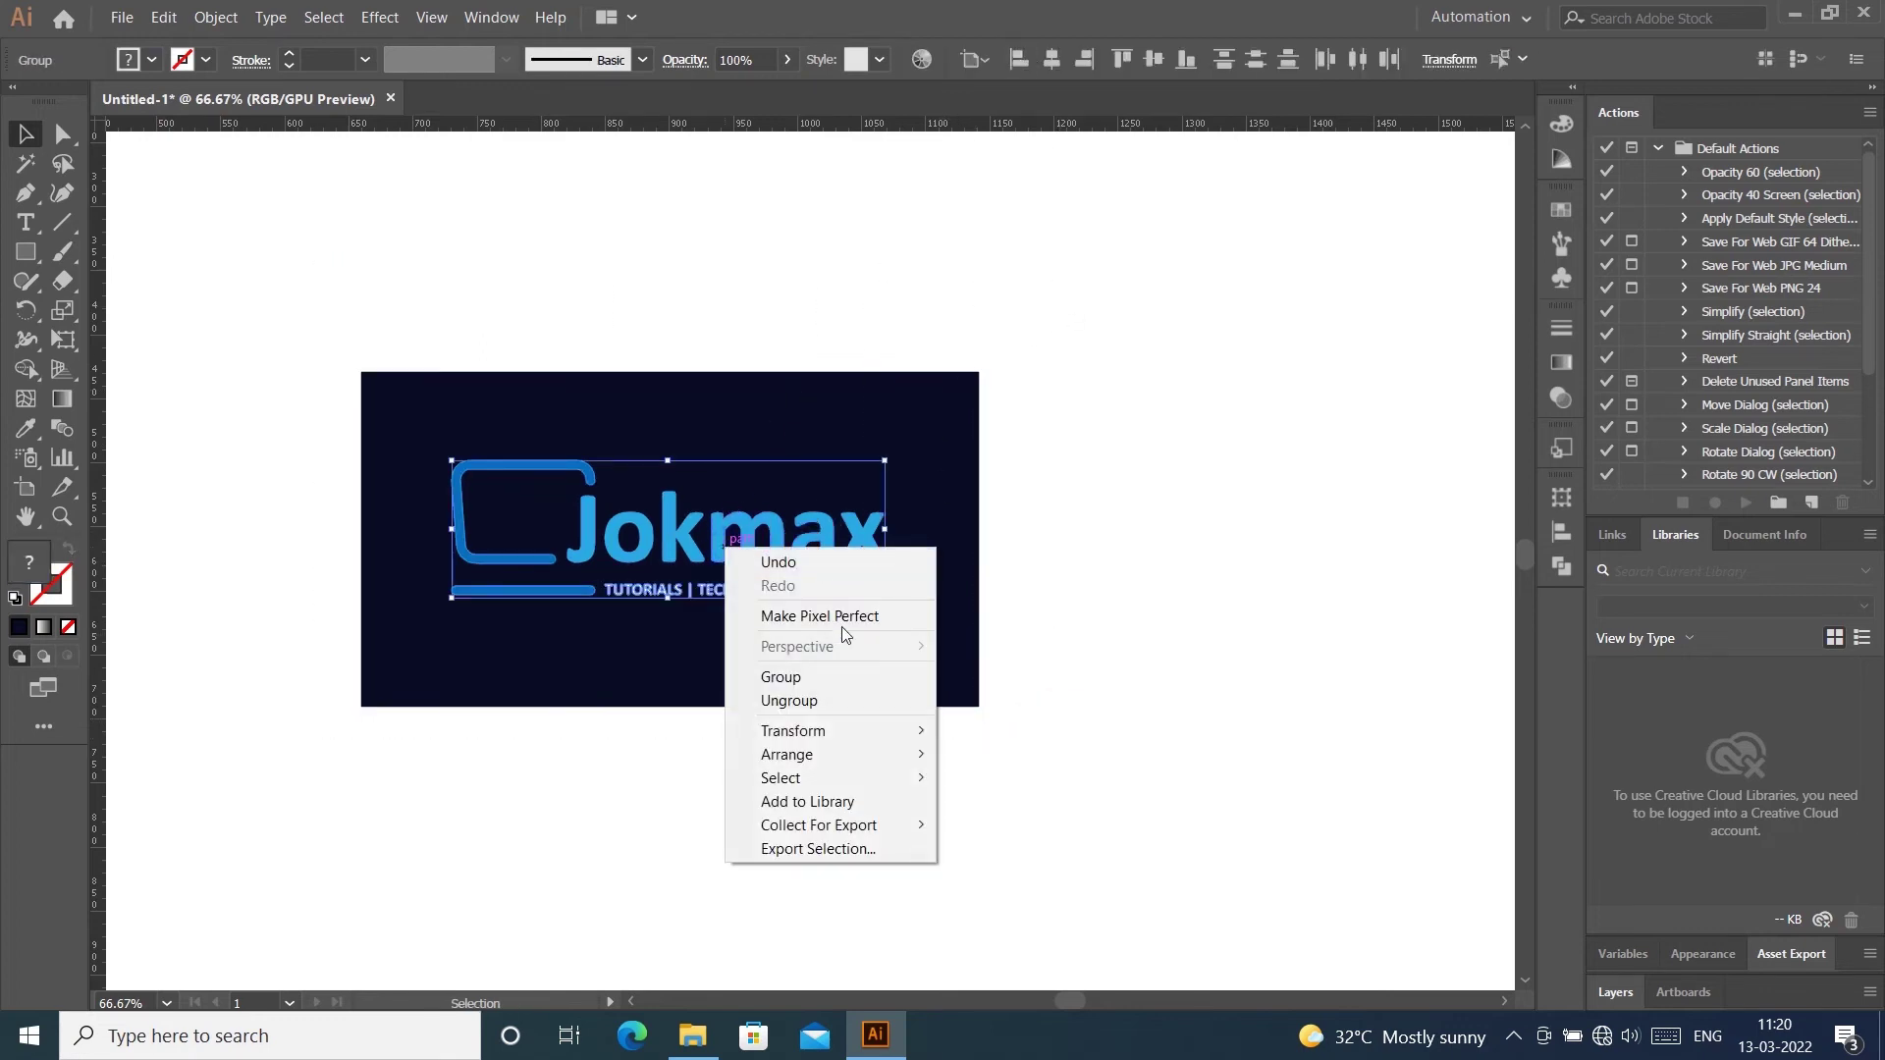
pyautogui.click(835, 671)
pyautogui.click(1011, 587)
# Centre the logo and background rectangle horizontally and vertically, then fit the artboard in view
pyautogui.click(833, 561)
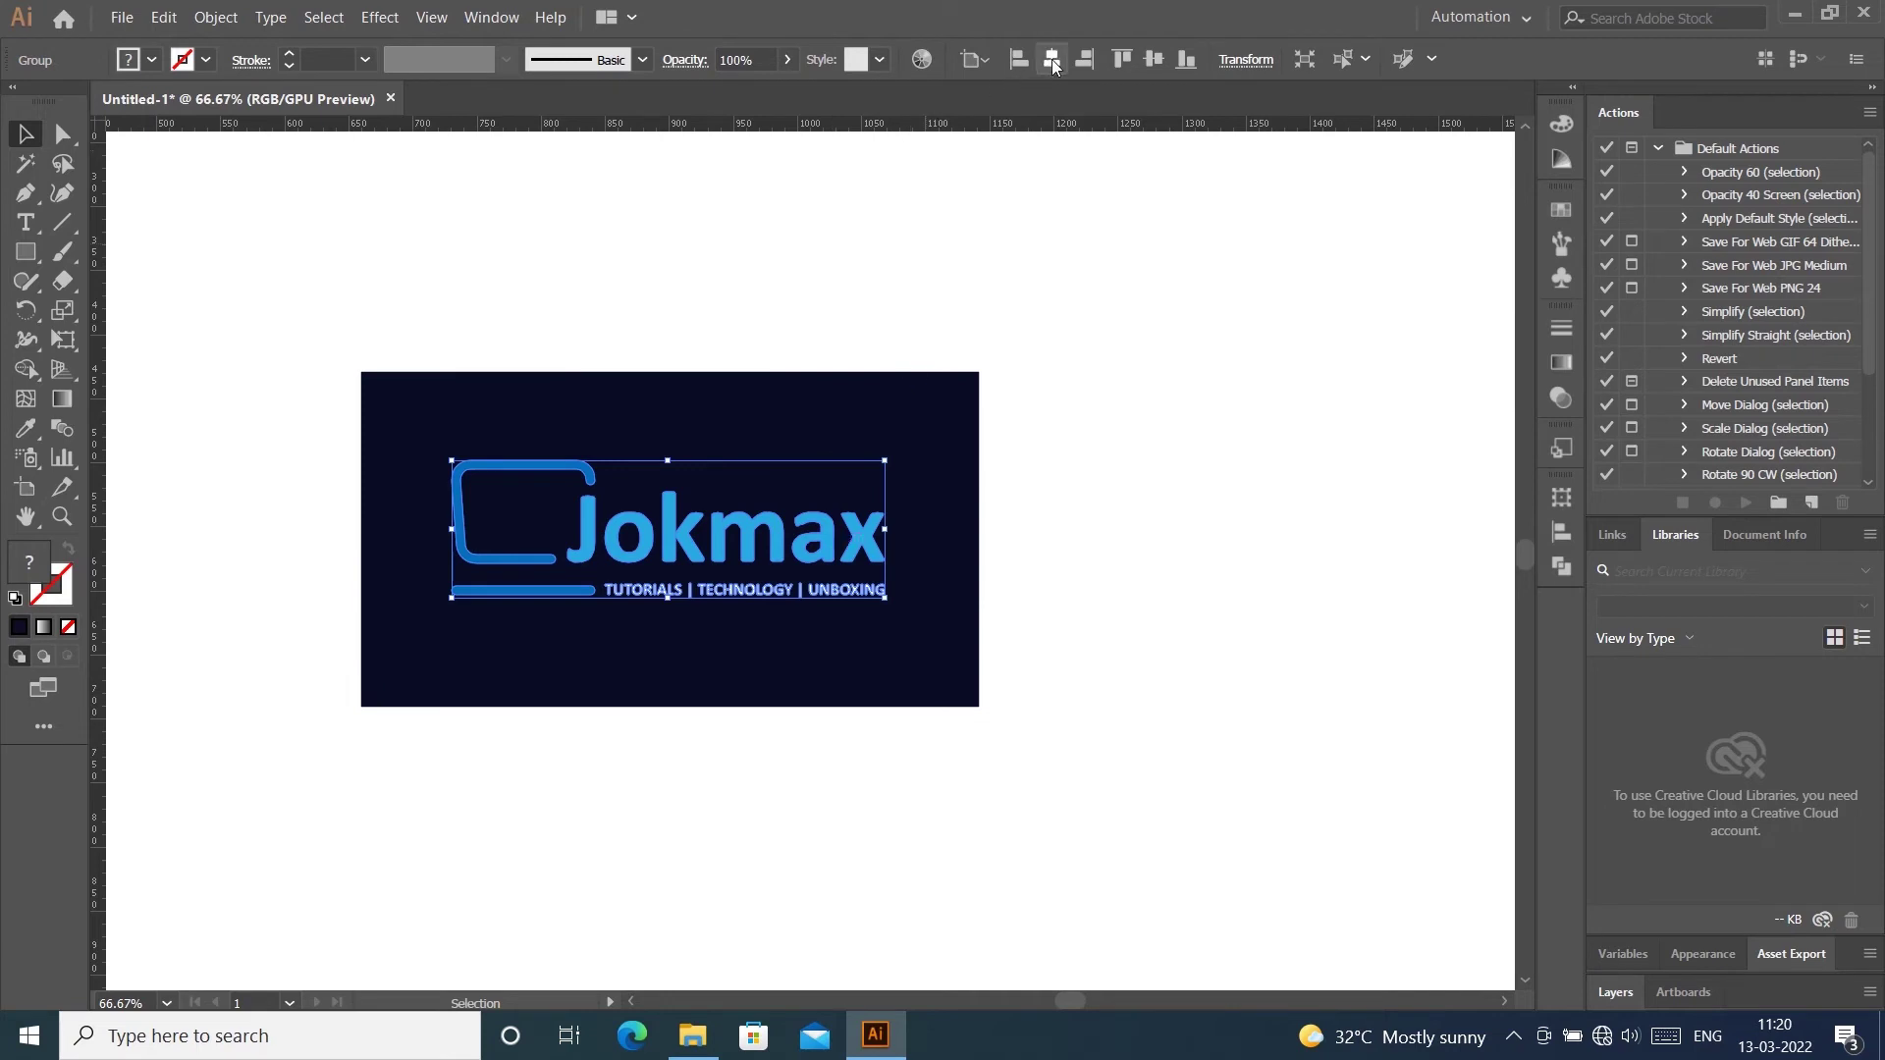
pyautogui.click(1051, 59)
pyautogui.click(1156, 58)
pyautogui.click(1267, 267)
pyautogui.click(935, 422)
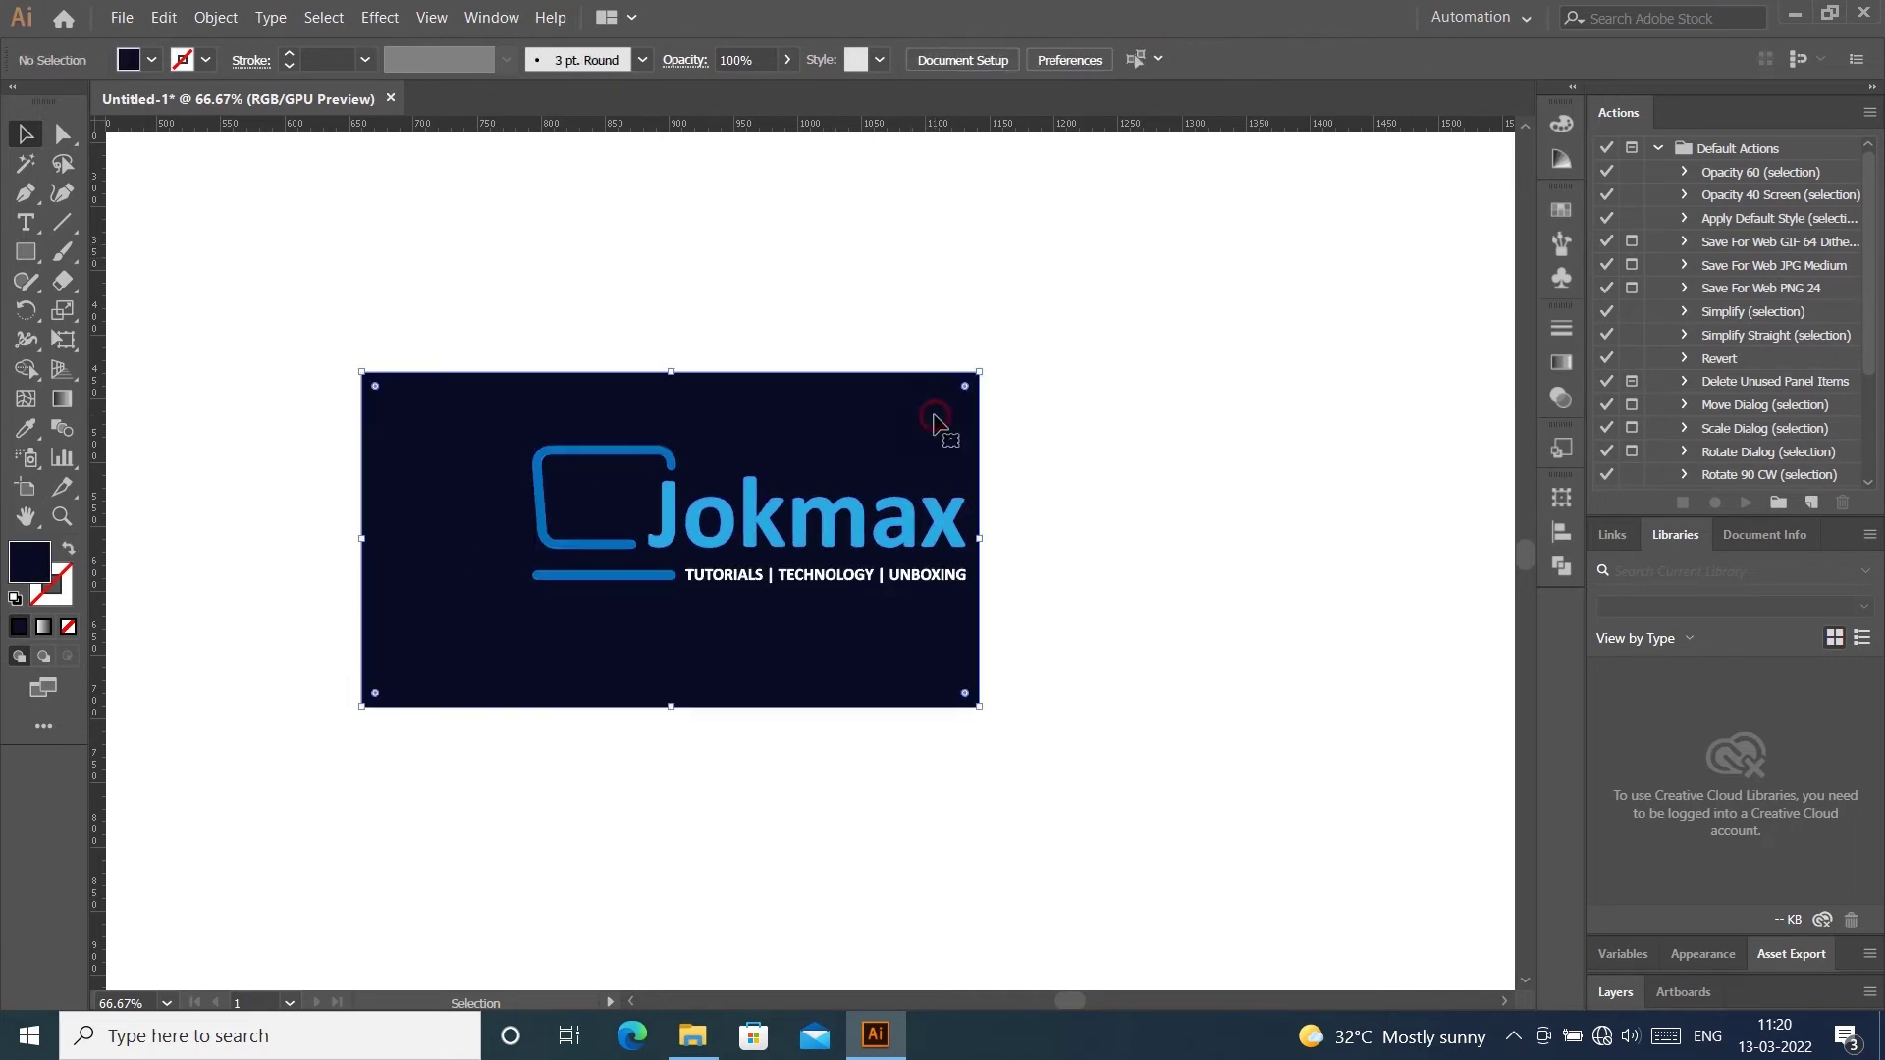
pyautogui.click(1052, 59)
pyautogui.click(1154, 59)
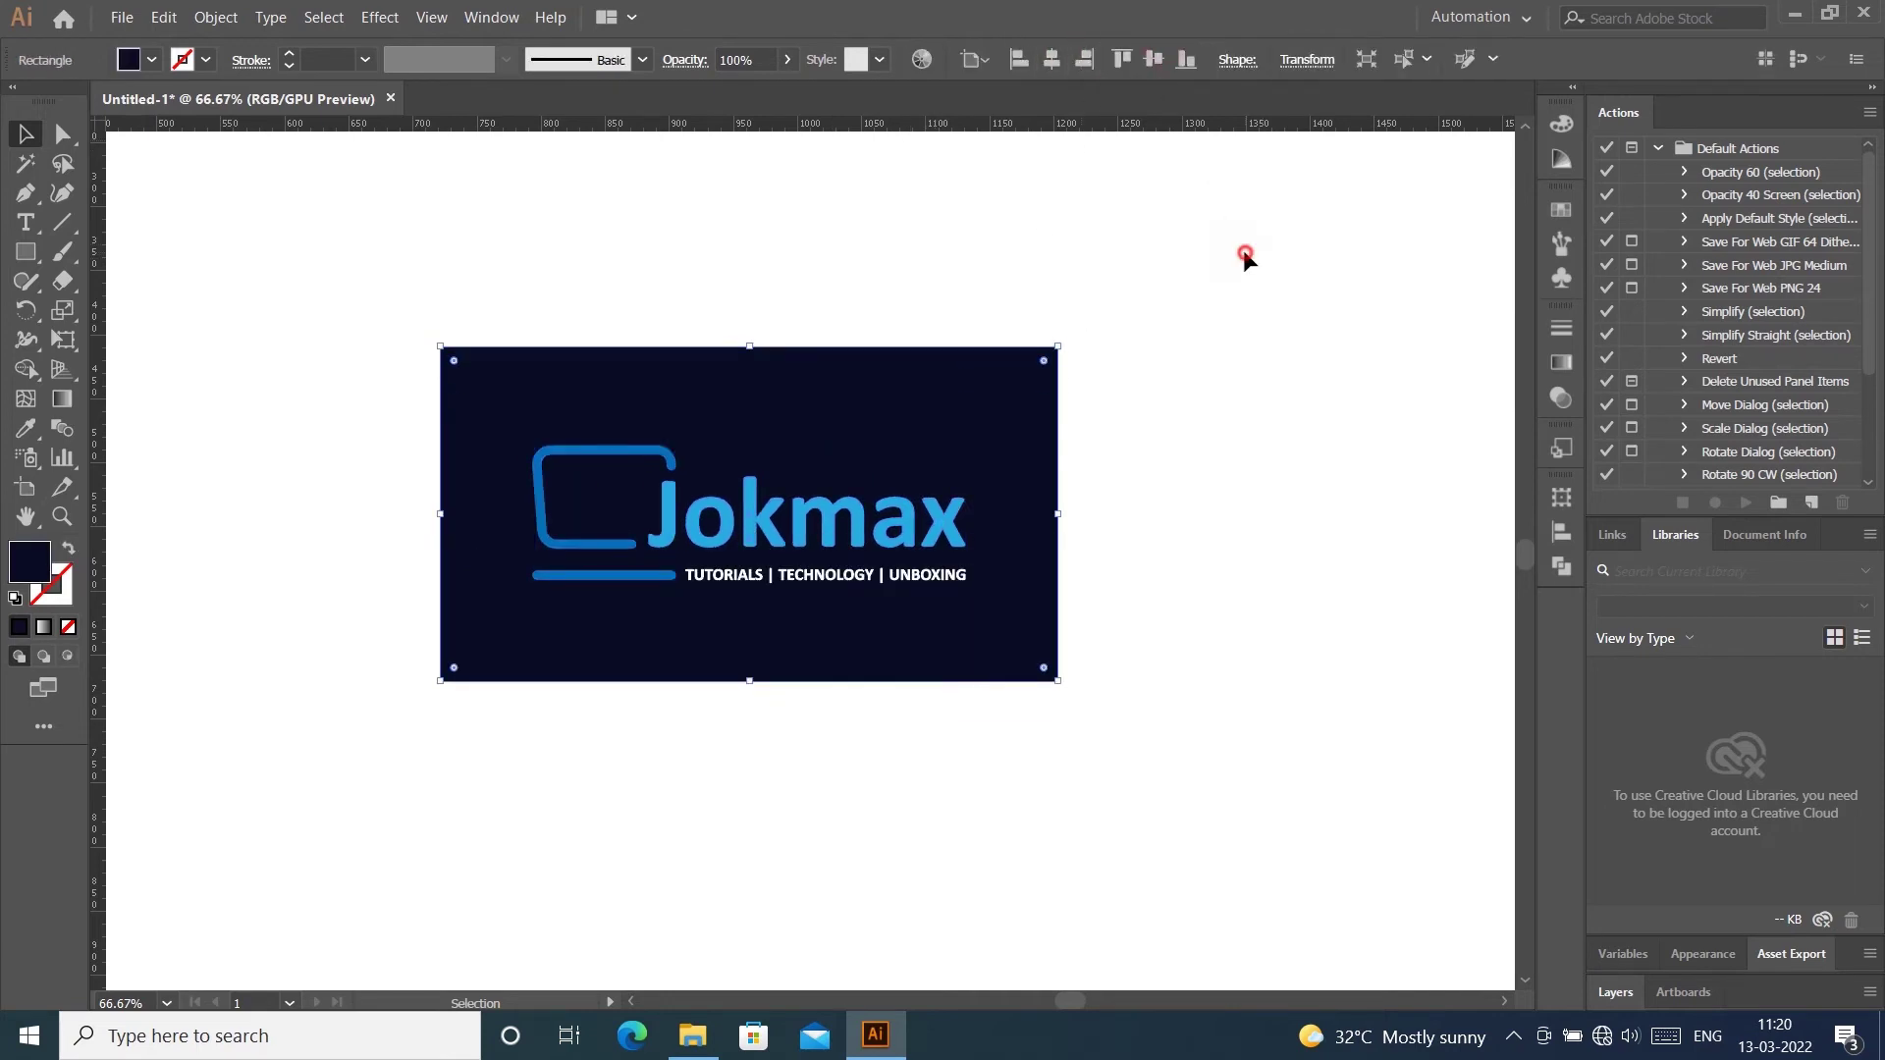
pyautogui.click(1245, 254)
pyautogui.hotkey('ctrl', '0')
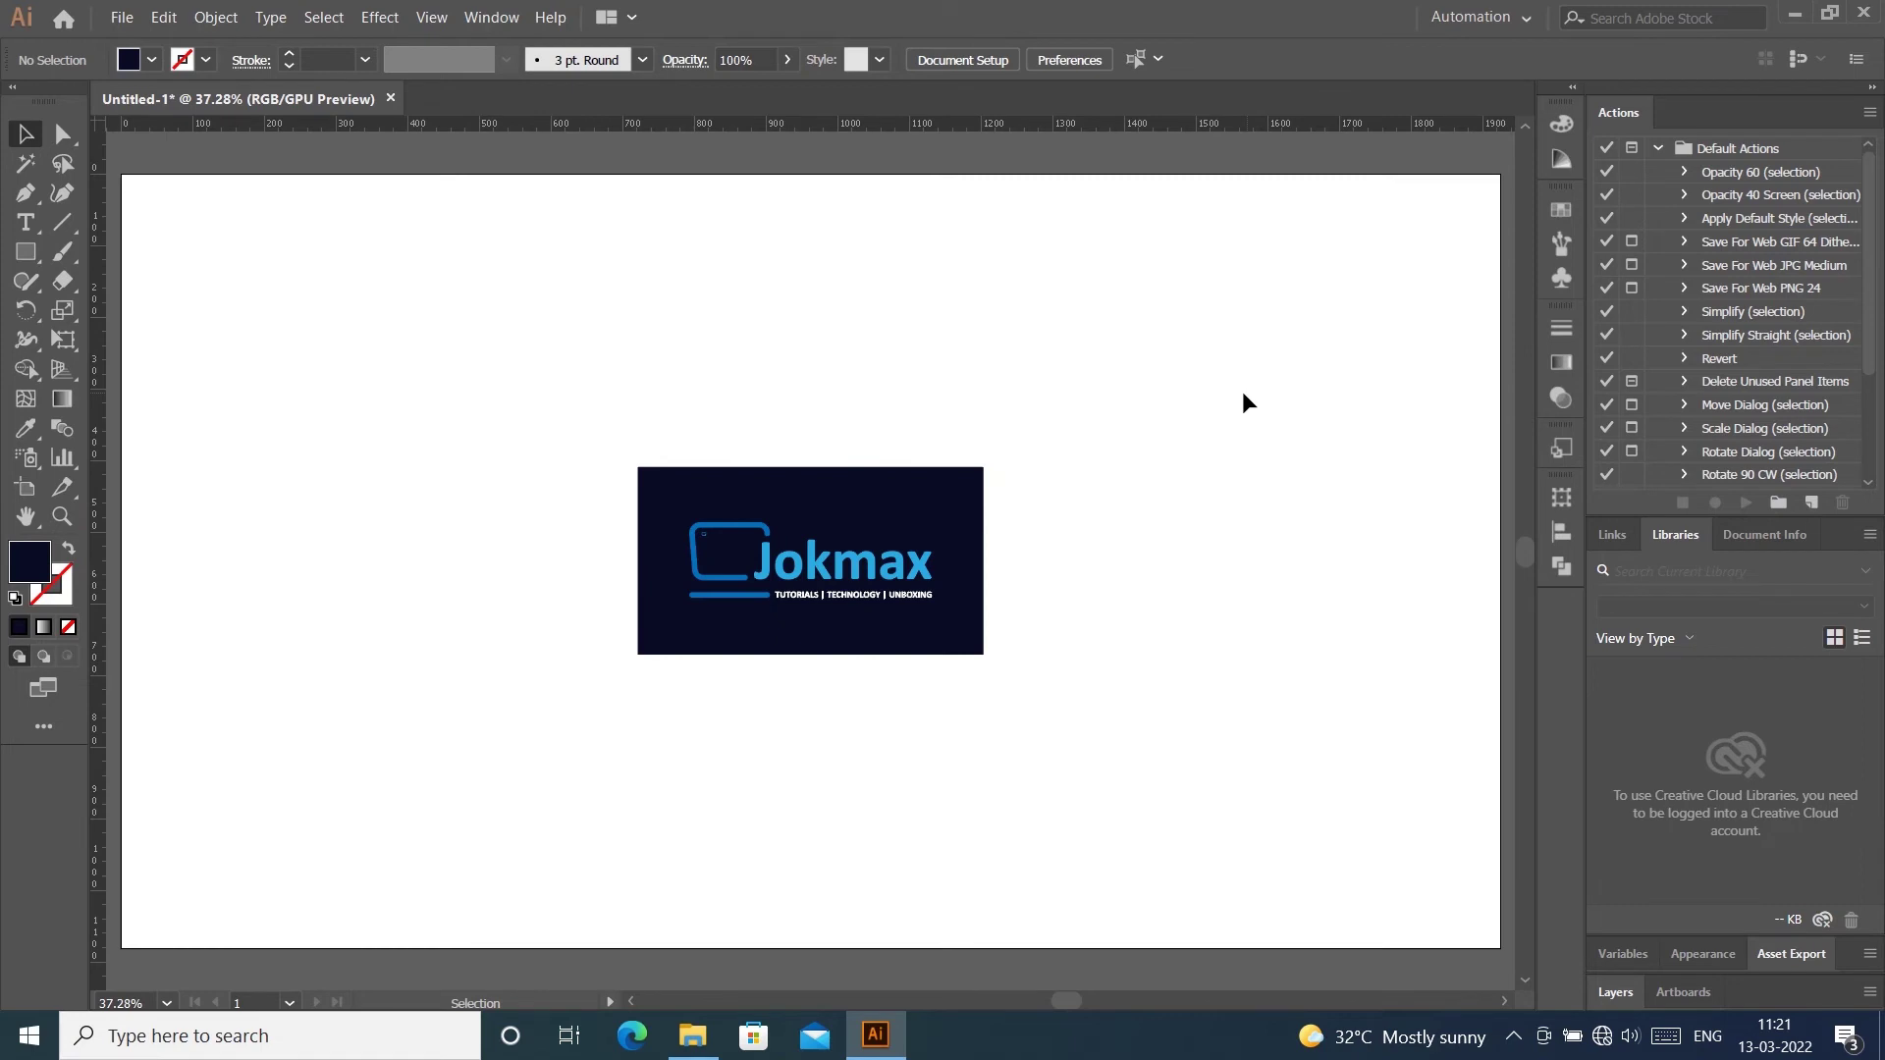
# Give the background rectangle a thick brown stroke
pyautogui.click(977, 482)
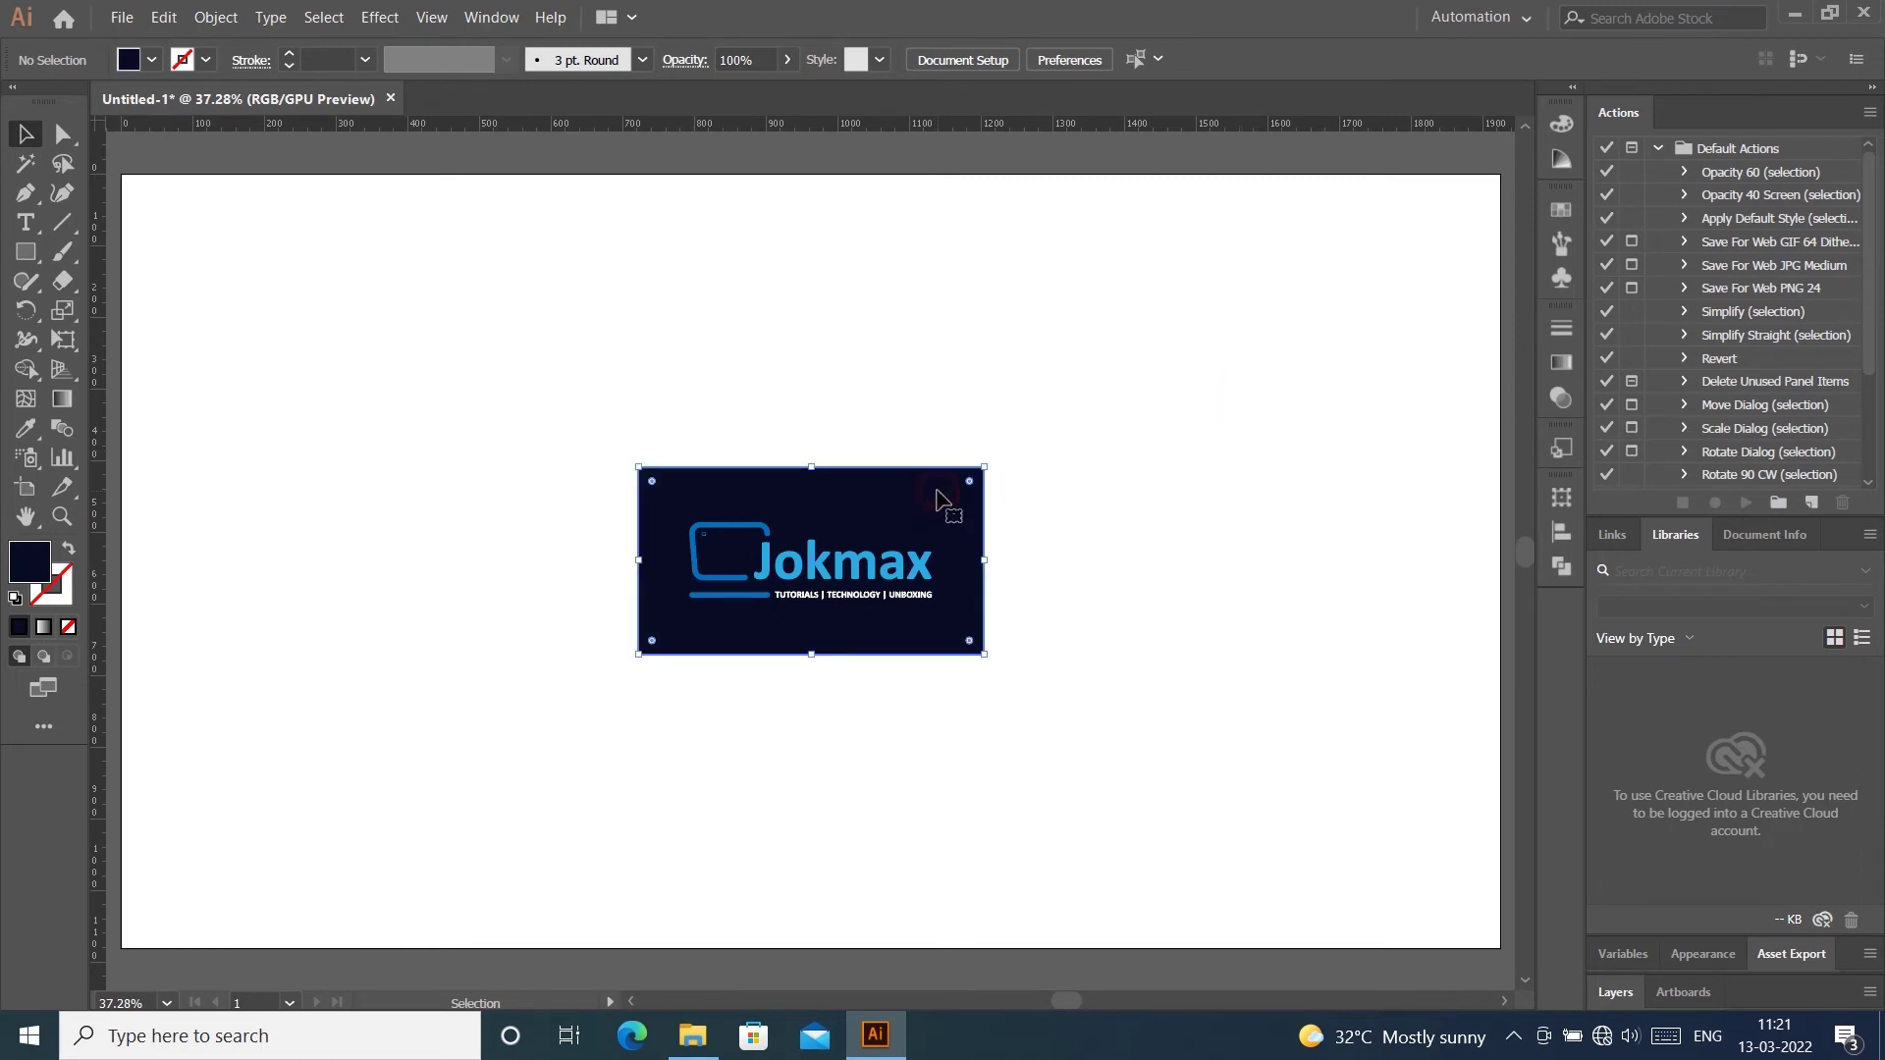
pyautogui.click(49, 586)
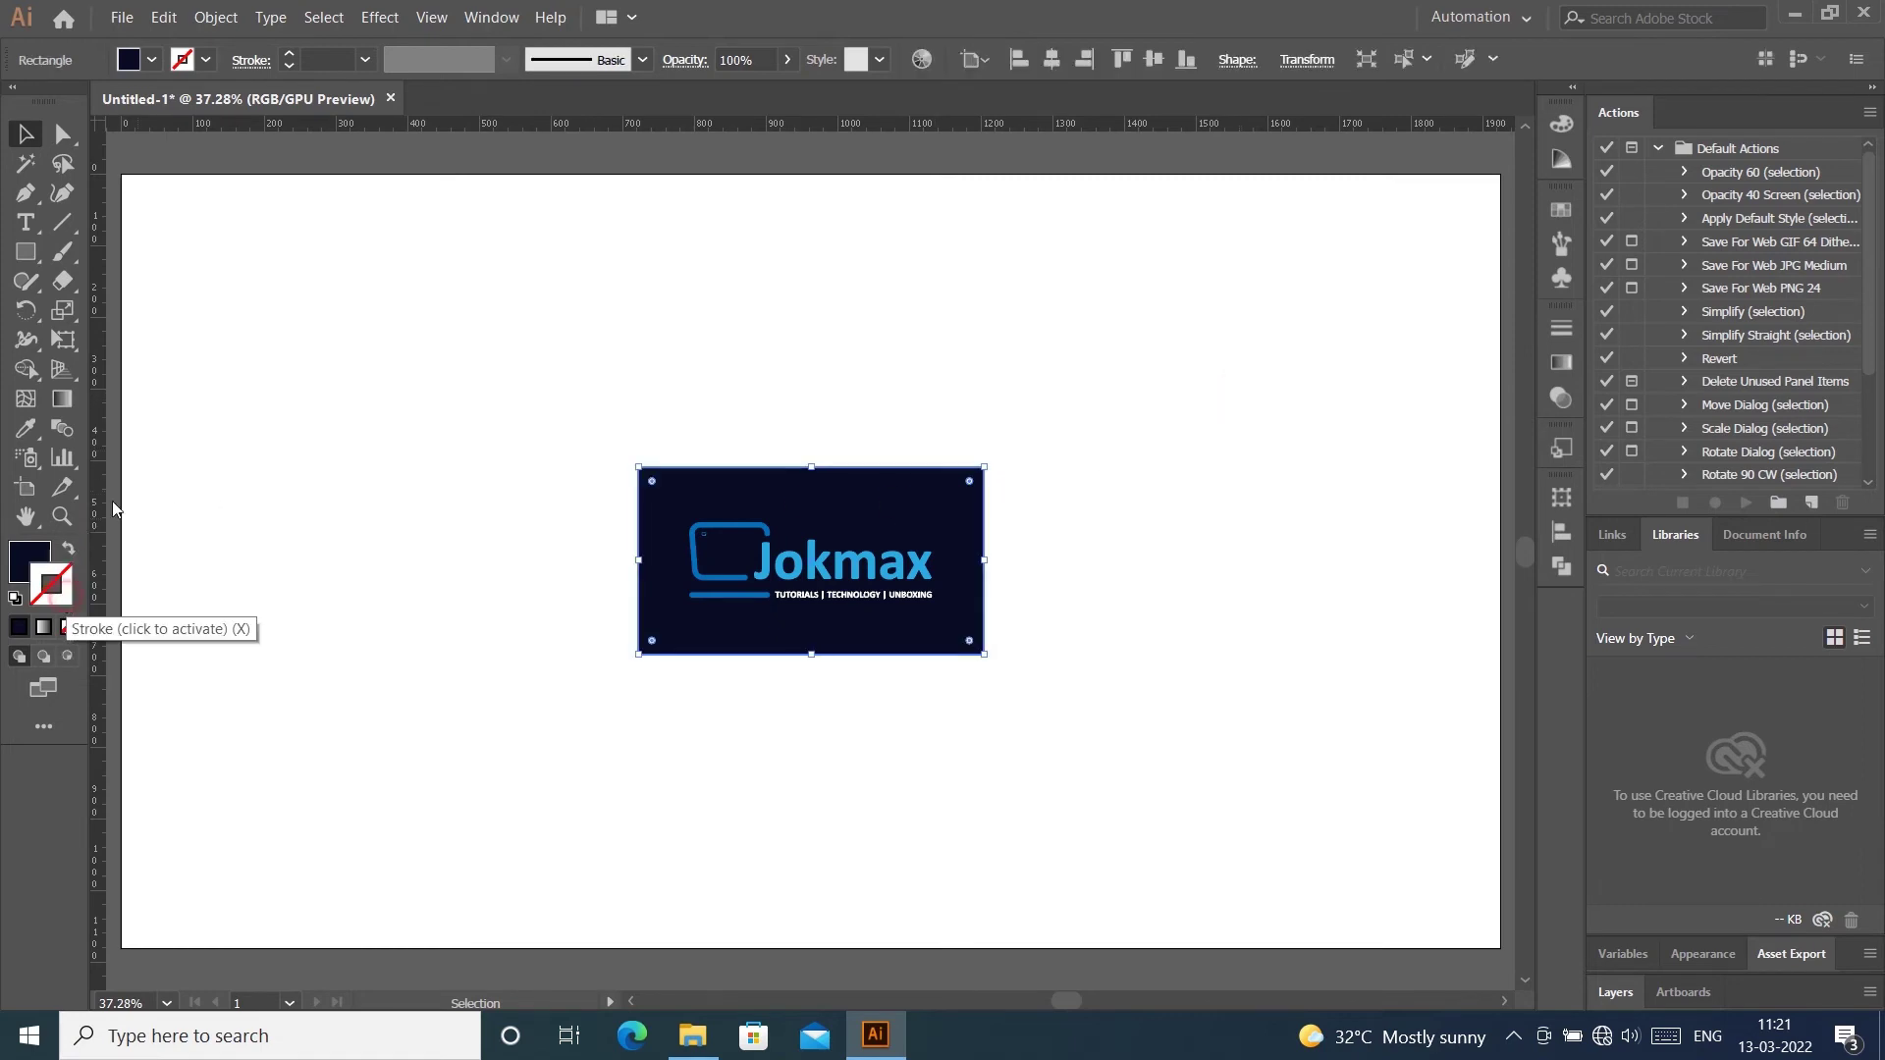
pyautogui.click(152, 59)
pyautogui.click(206, 119)
pyautogui.press('Escape')
pyautogui.click(205, 59)
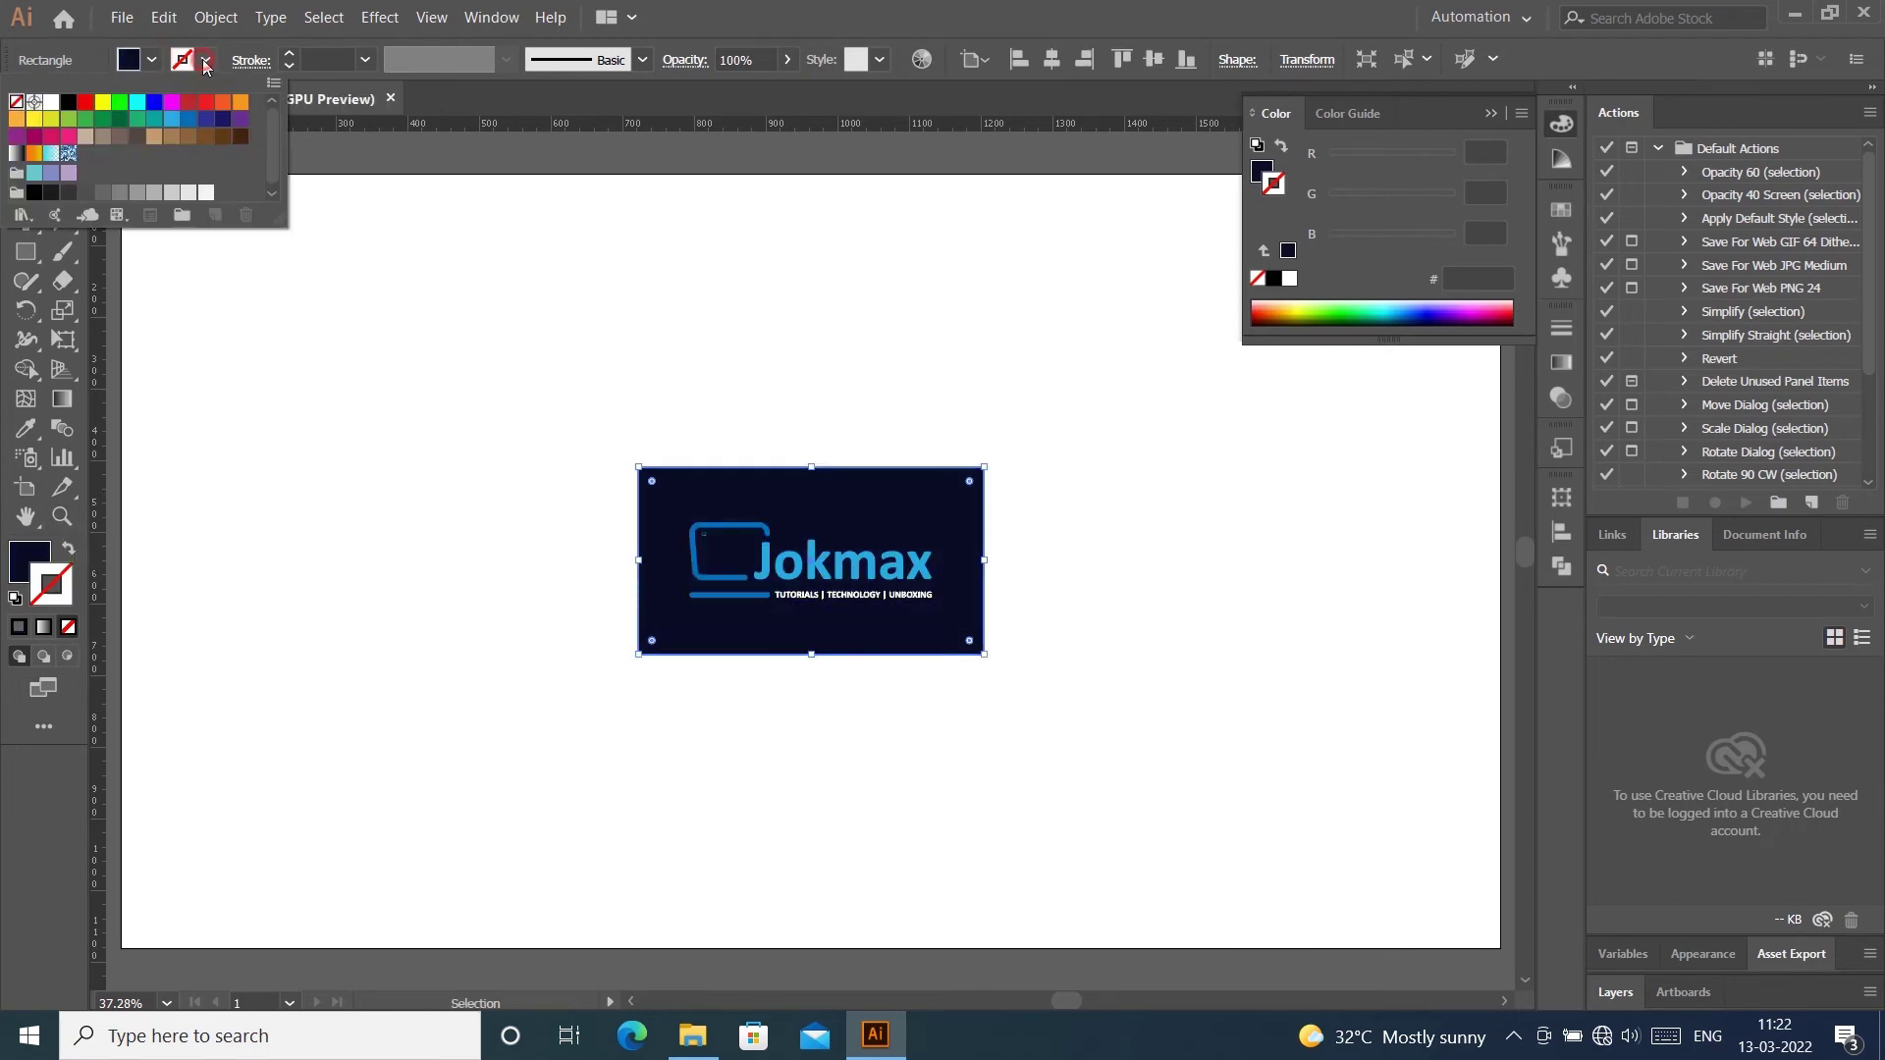
pyautogui.click(240, 136)
pyautogui.click(288, 53)
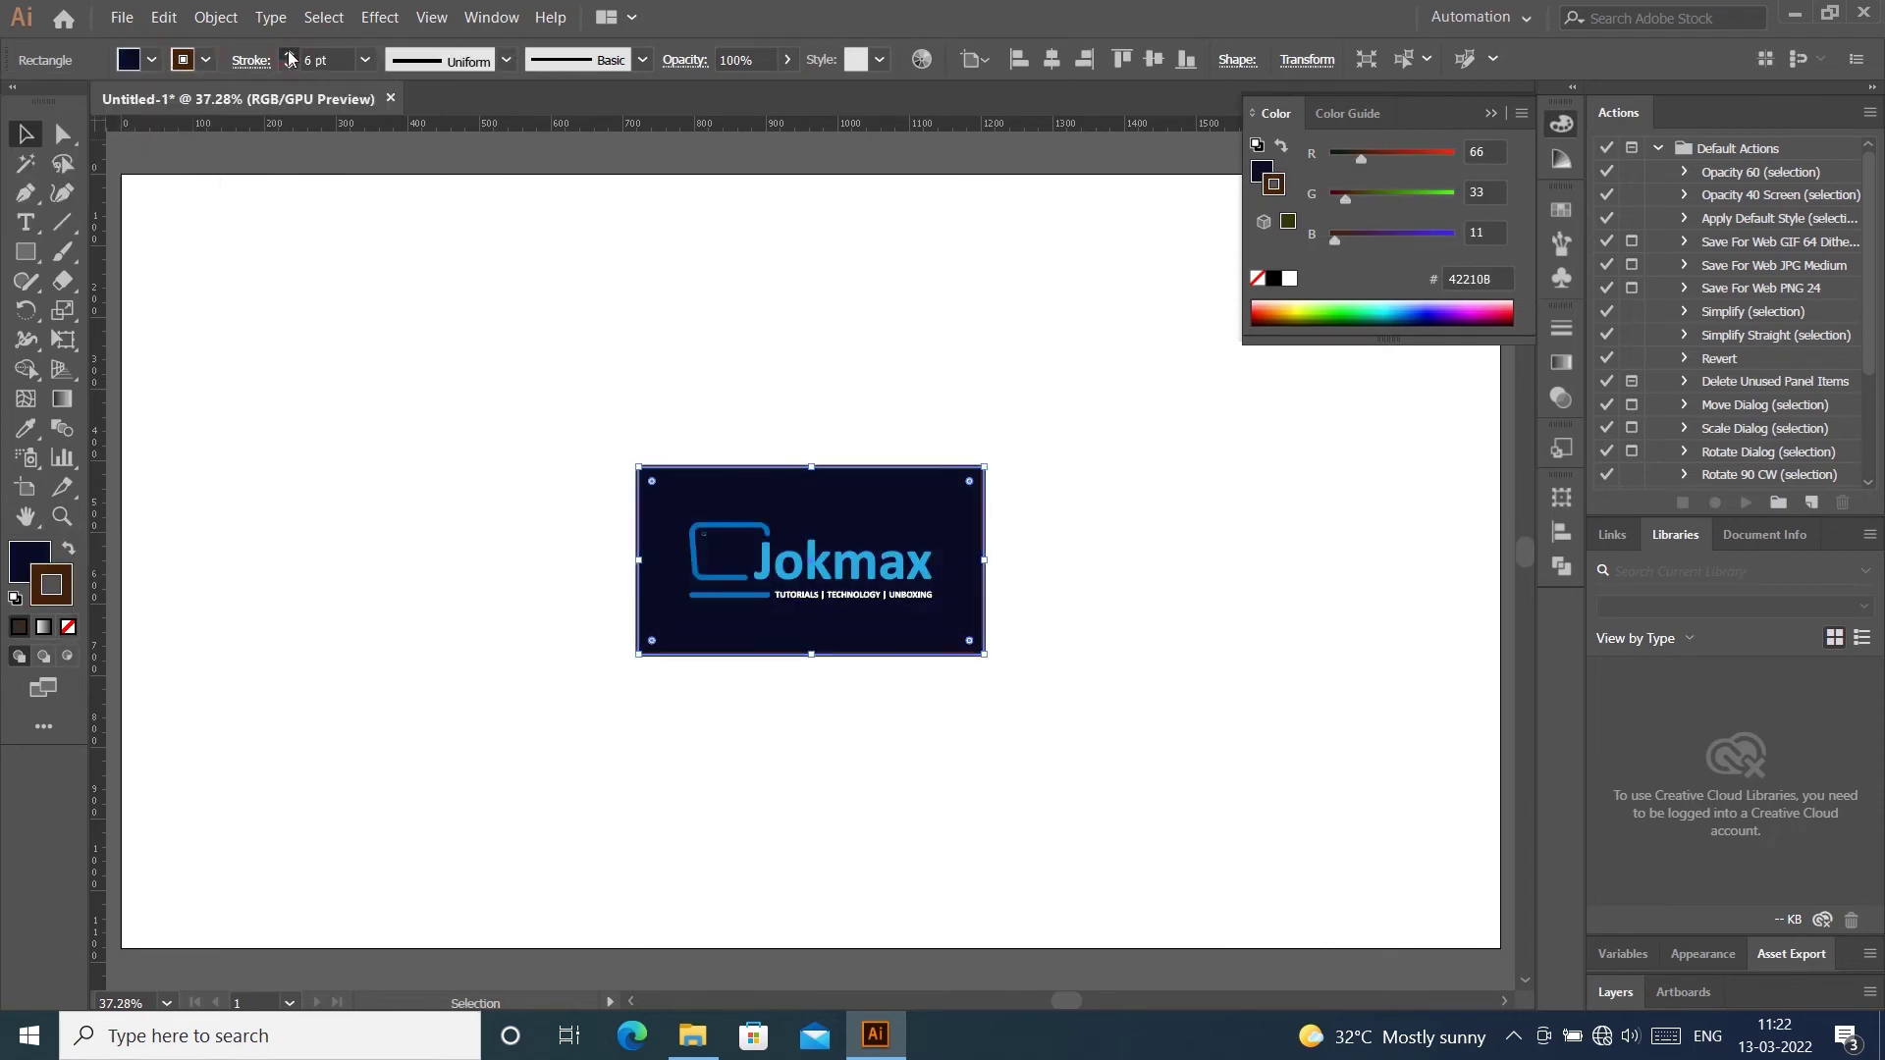
# Remove the rectangle's border and move it to the artboard's top-left
pyautogui.click(864, 344)
pyautogui.click(916, 470)
pyautogui.click(1256, 278)
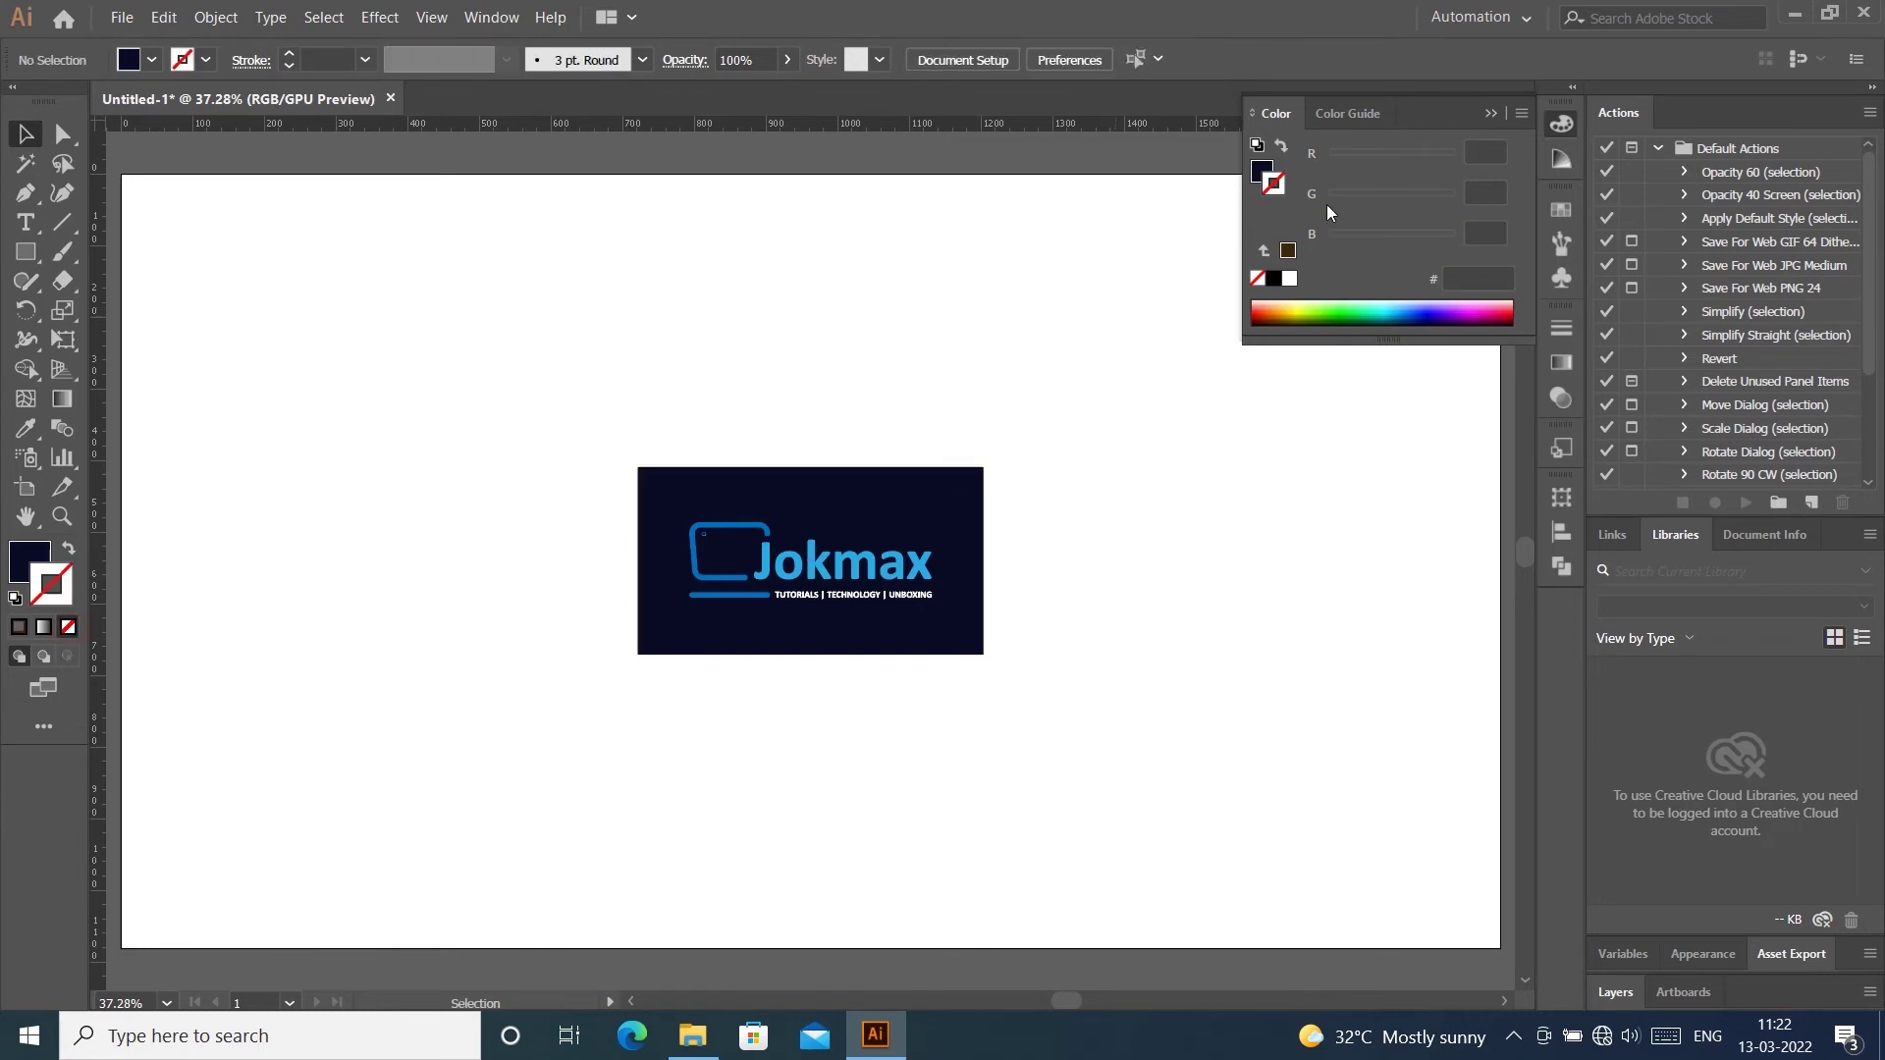
pyautogui.click(1311, 319)
pyautogui.click(925, 629)
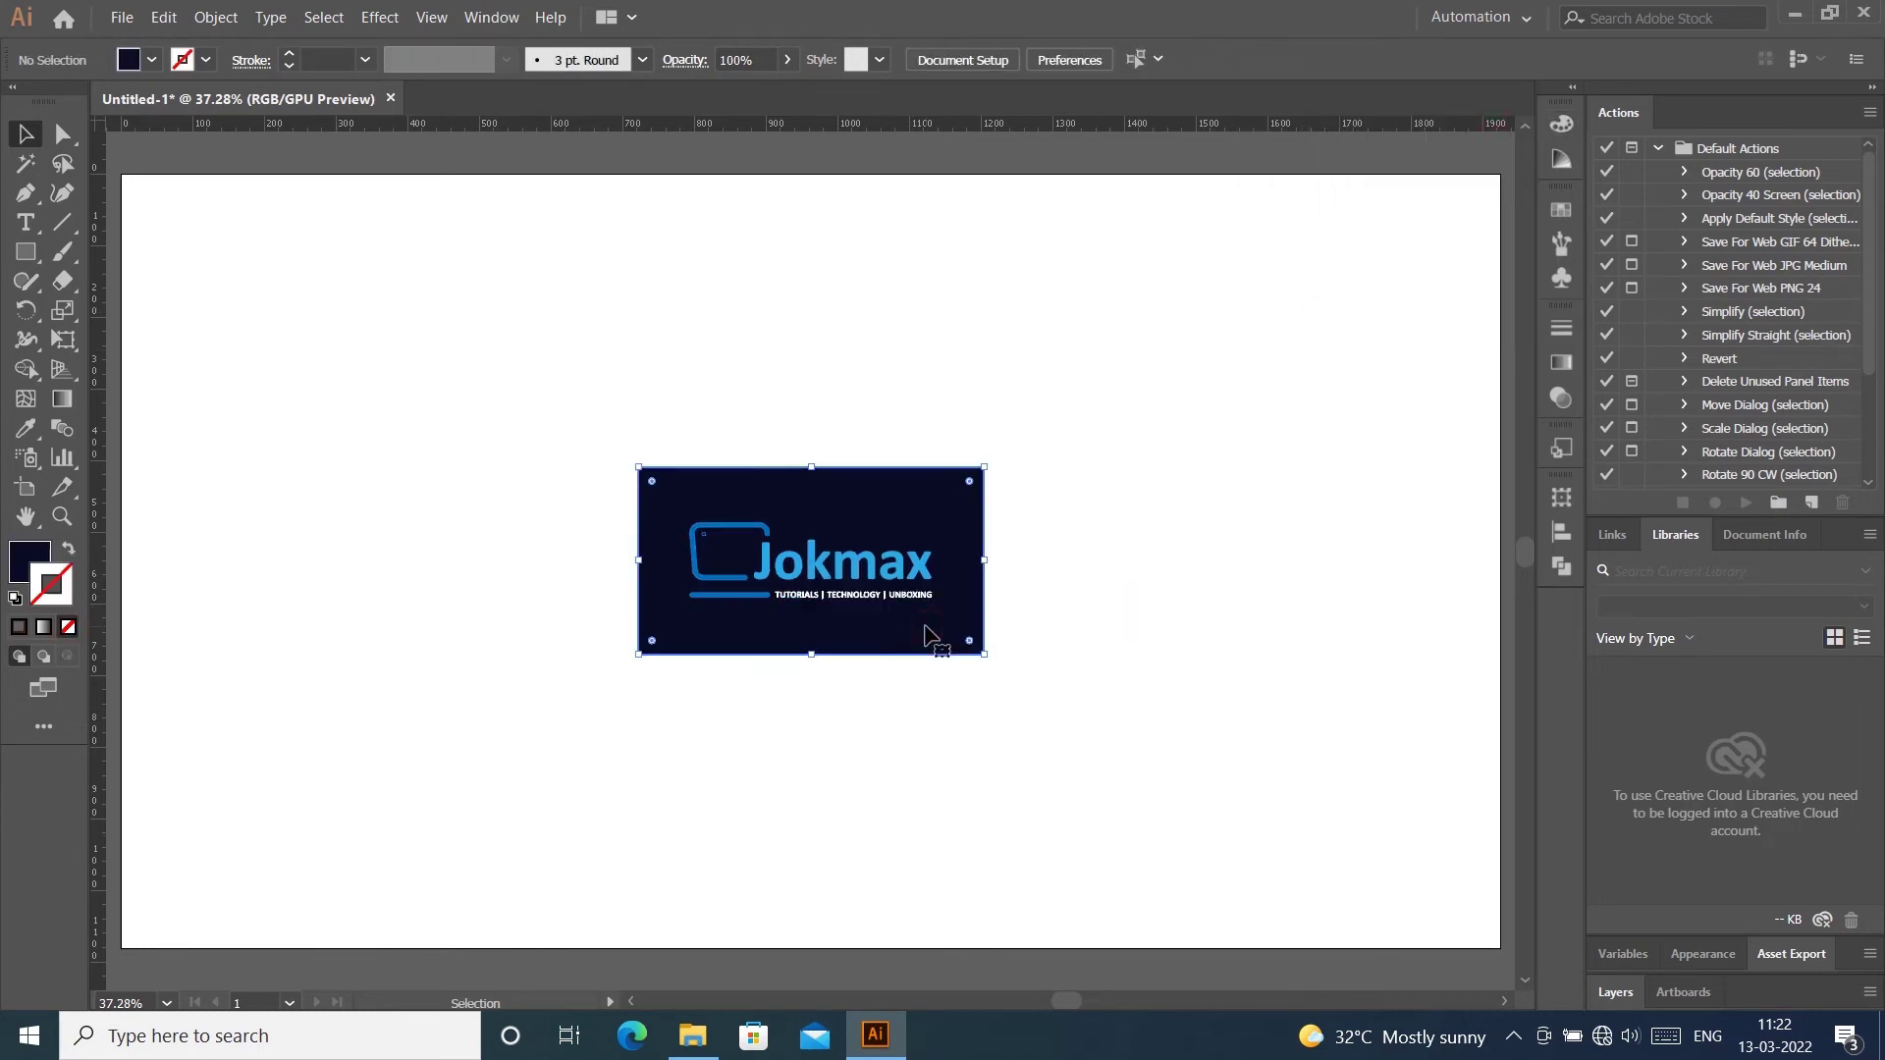
pyautogui.moveTo(925, 629)
pyautogui.mouseDown()
pyautogui.moveTo(406, 380)
pyautogui.moveTo(435, 357)
pyautogui.mouseUp()
# Group the Jokmax icon, wordmark and tagline into one logo group
pyautogui.click(640, 514)
pyautogui.moveTo(623, 396); pyautogui.dragTo(1066, 685)
pyautogui.rightClick(863, 580)
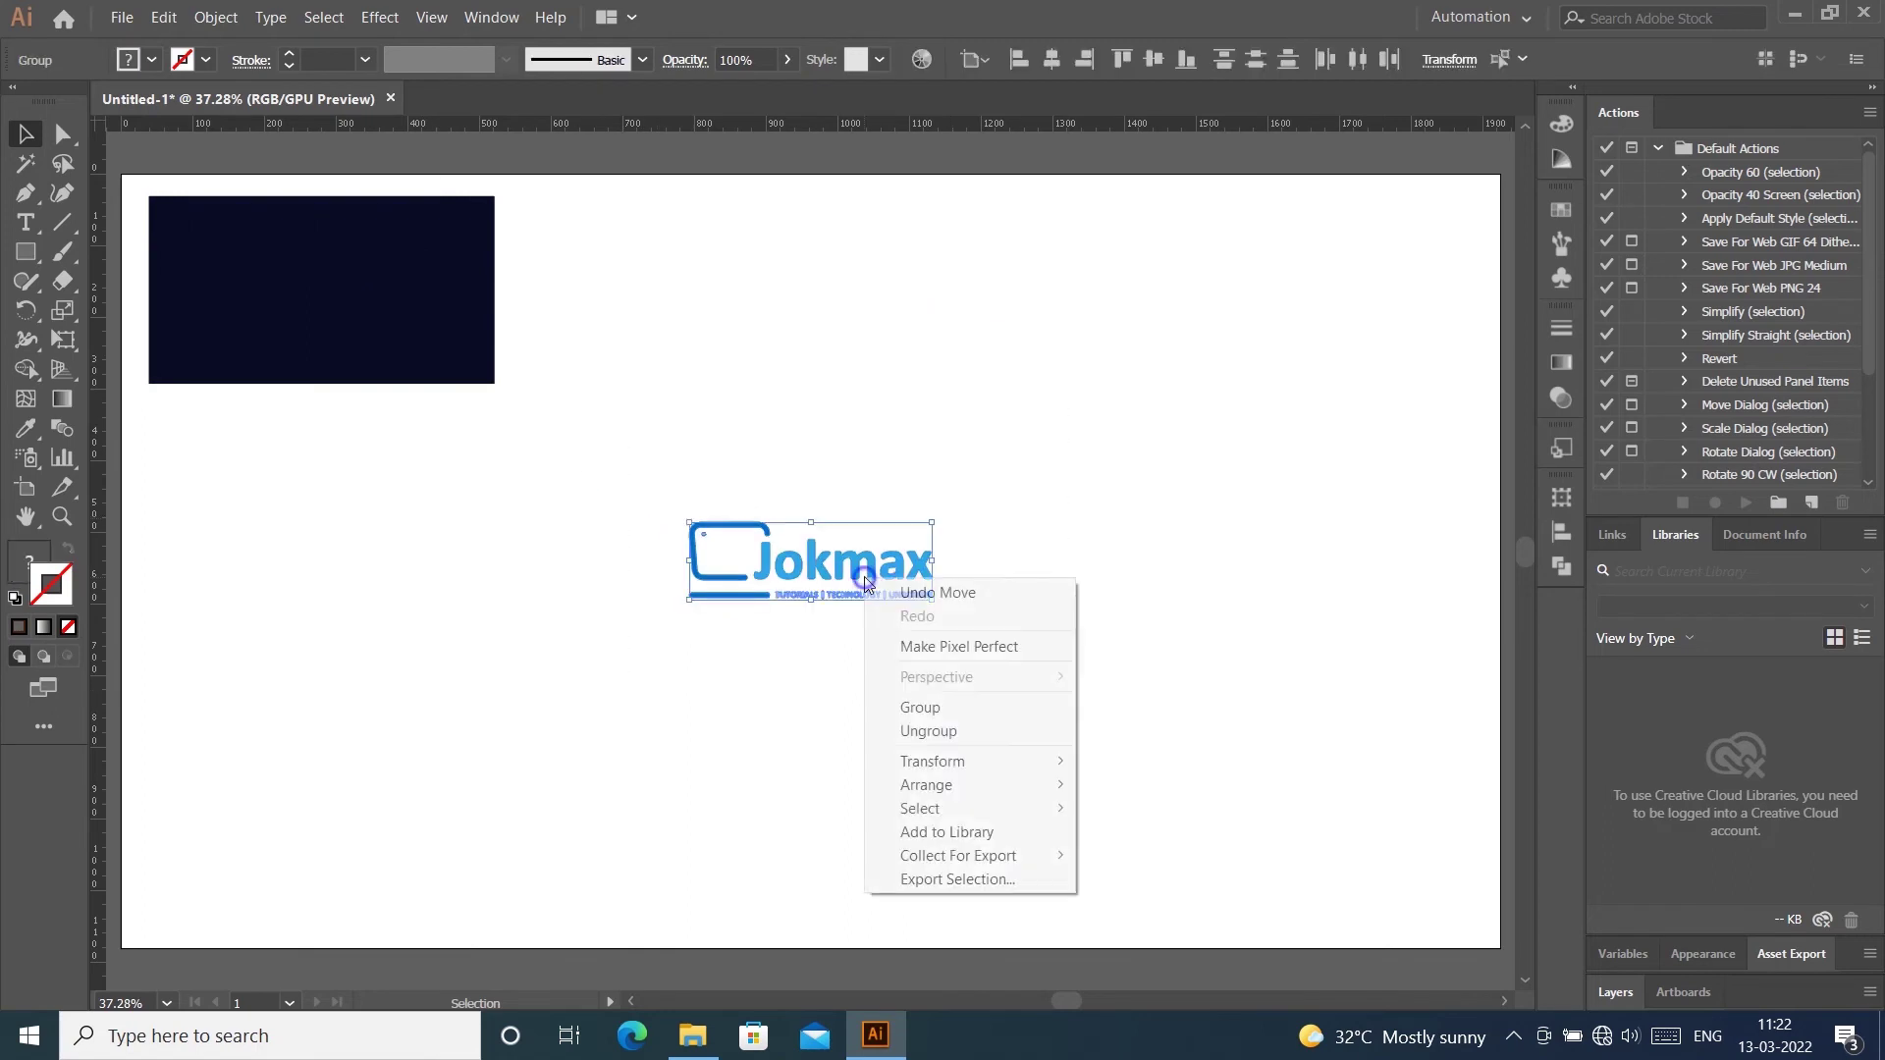
pyautogui.click(917, 707)
pyautogui.click(1098, 611)
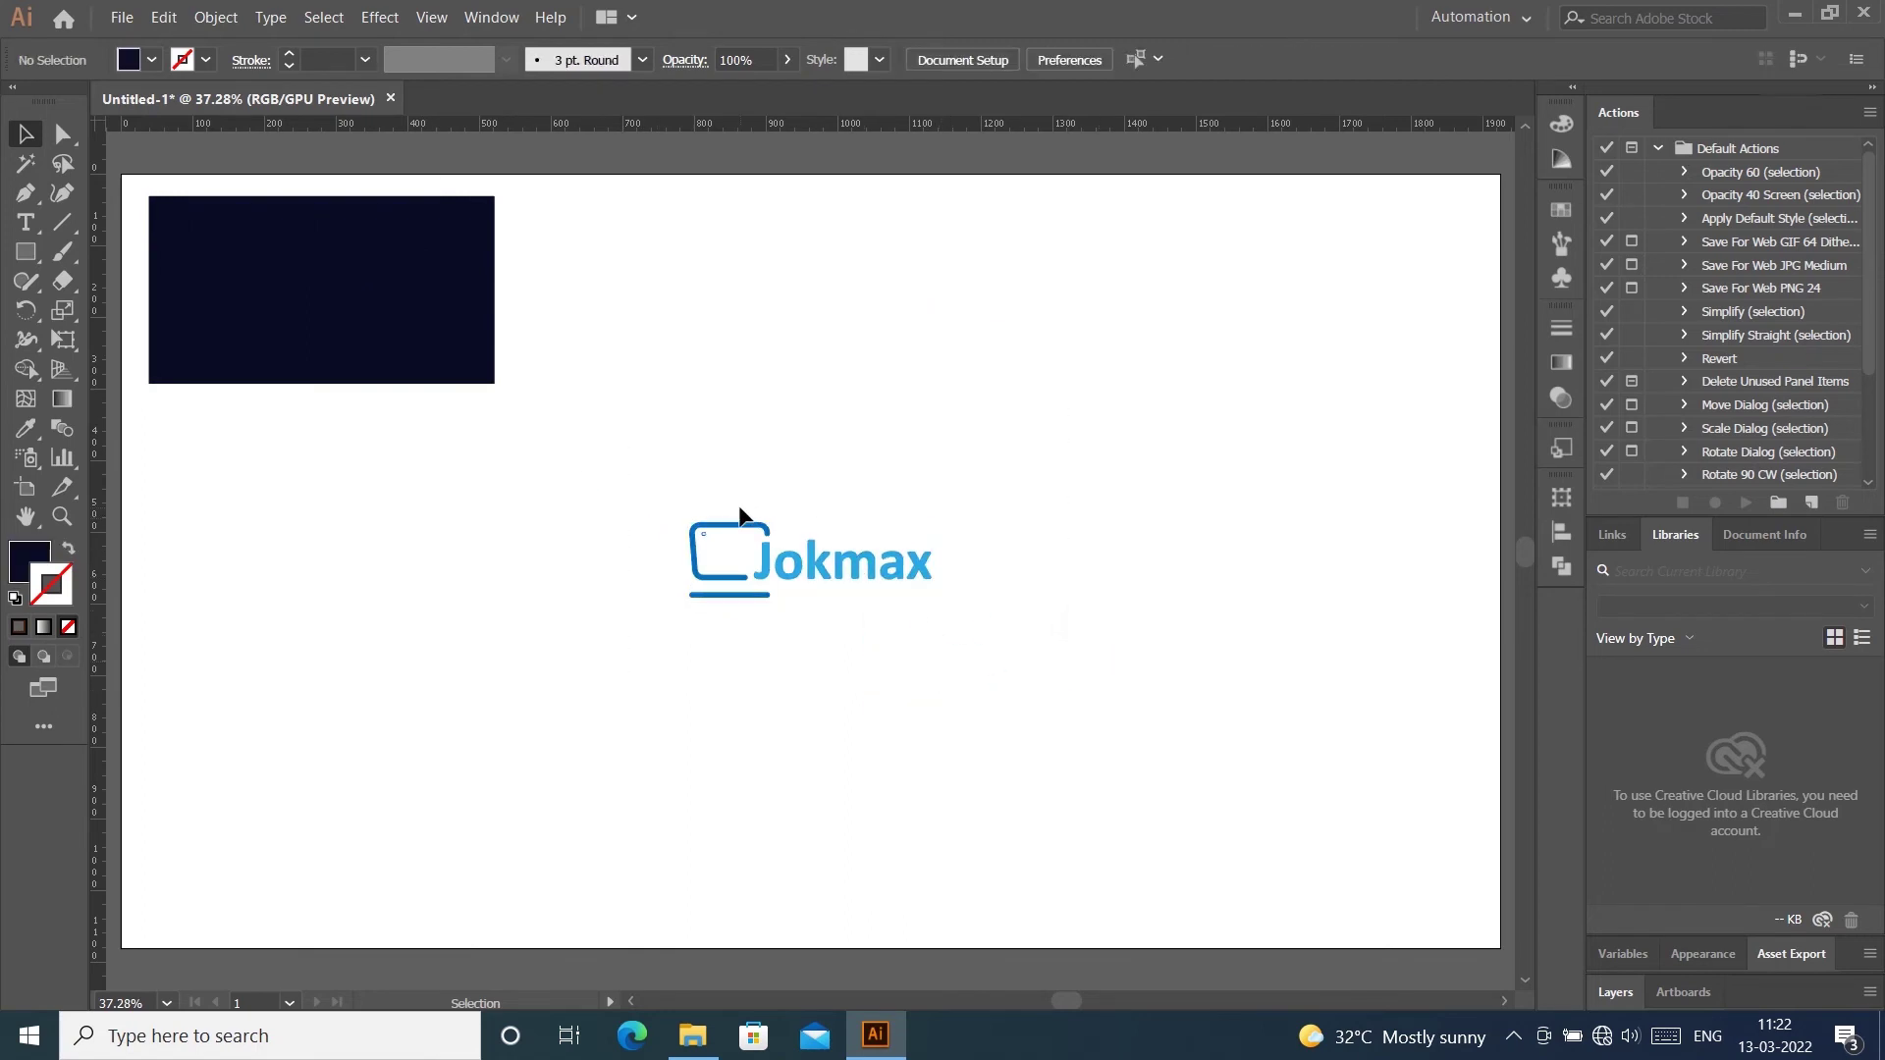
pyautogui.click(727, 538)
# Zoom in and ungroup the small icon detail
pyautogui.scroll(3, 728, 533)
pyautogui.scroll(4, 728, 530)
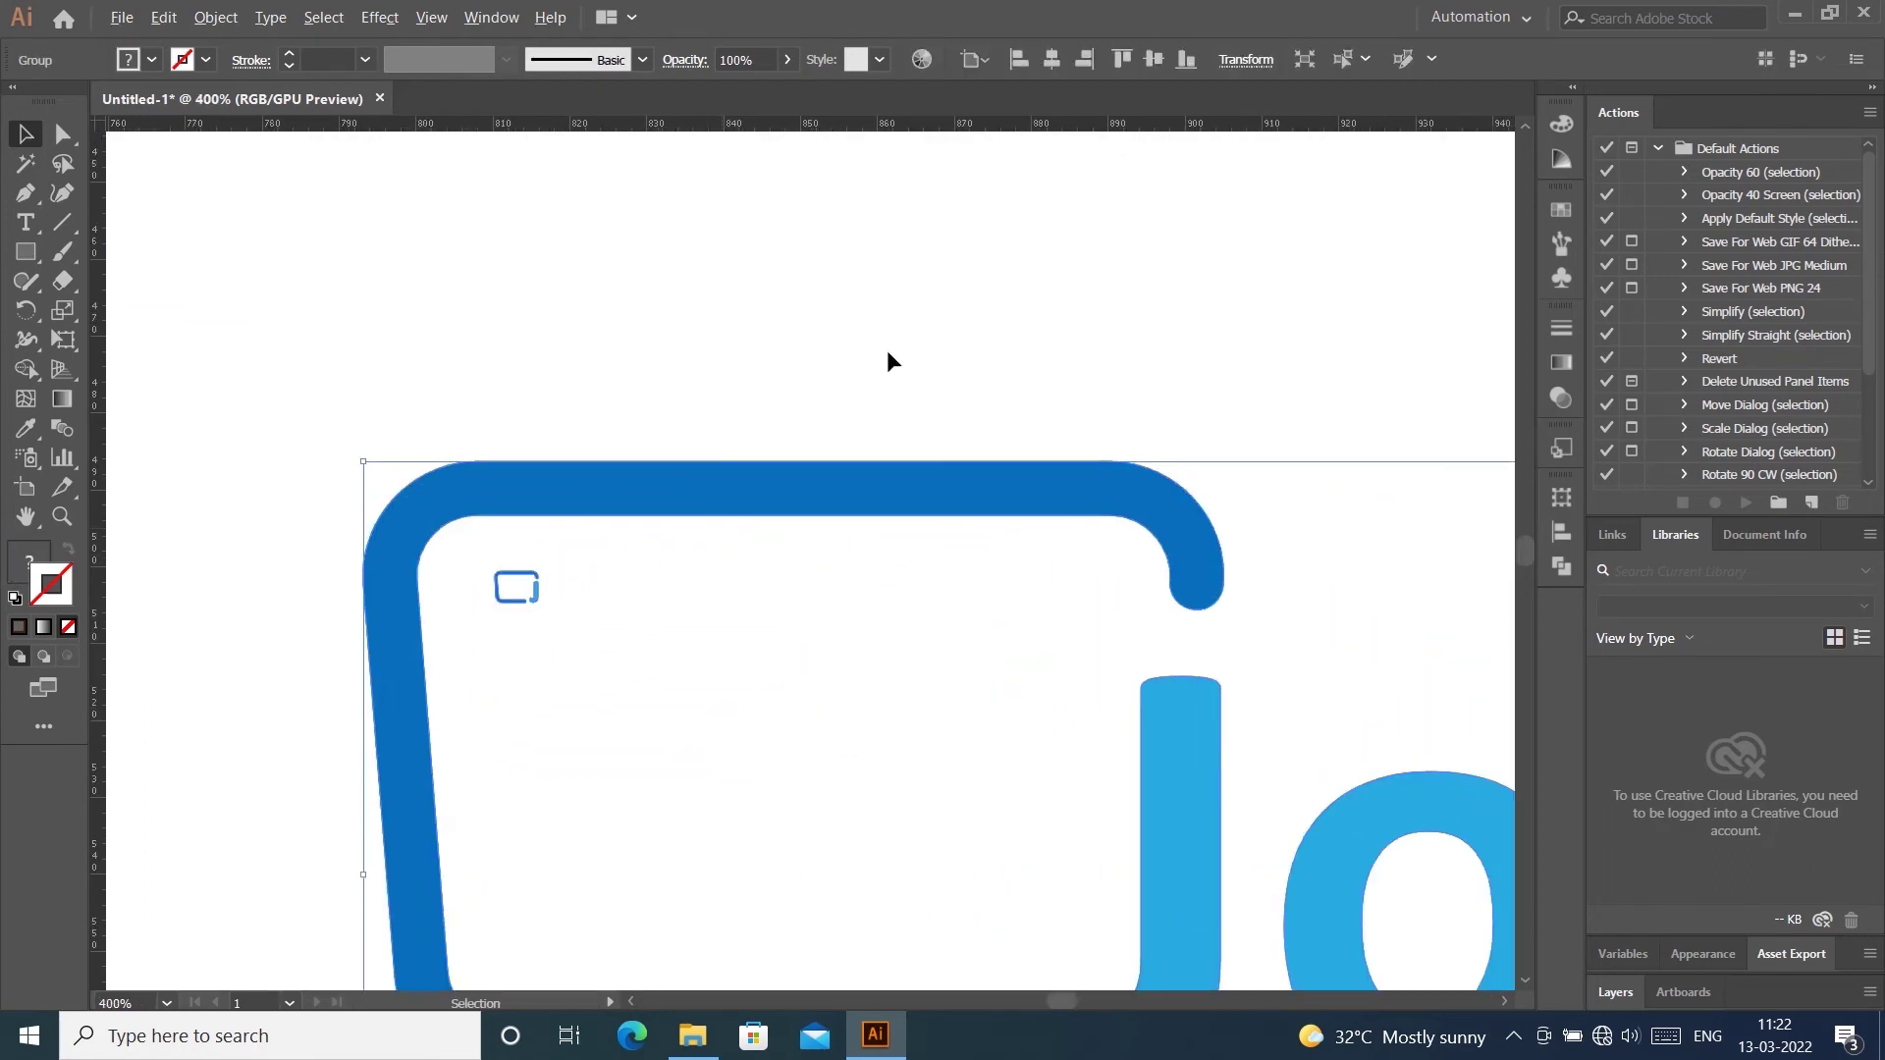
pyautogui.click(889, 362)
pyautogui.rightClick(540, 598)
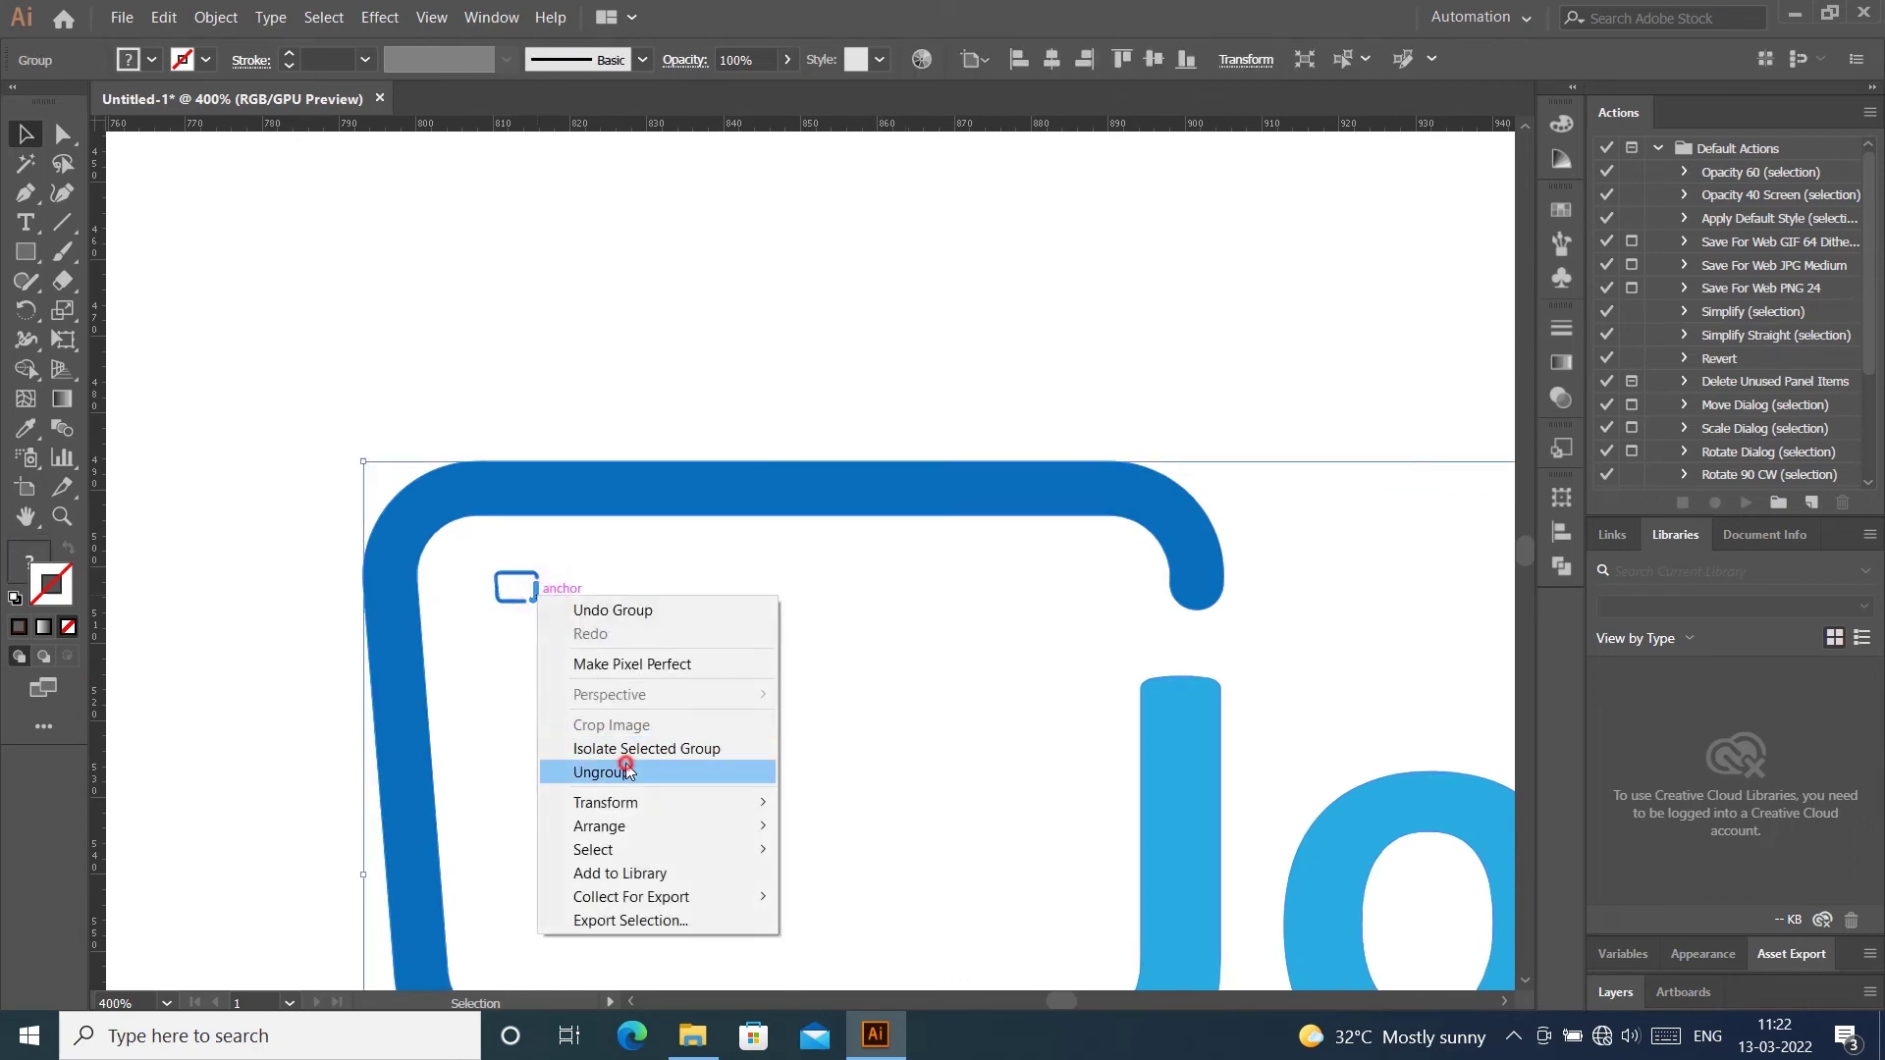
pyautogui.click(623, 764)
pyautogui.click(526, 585)
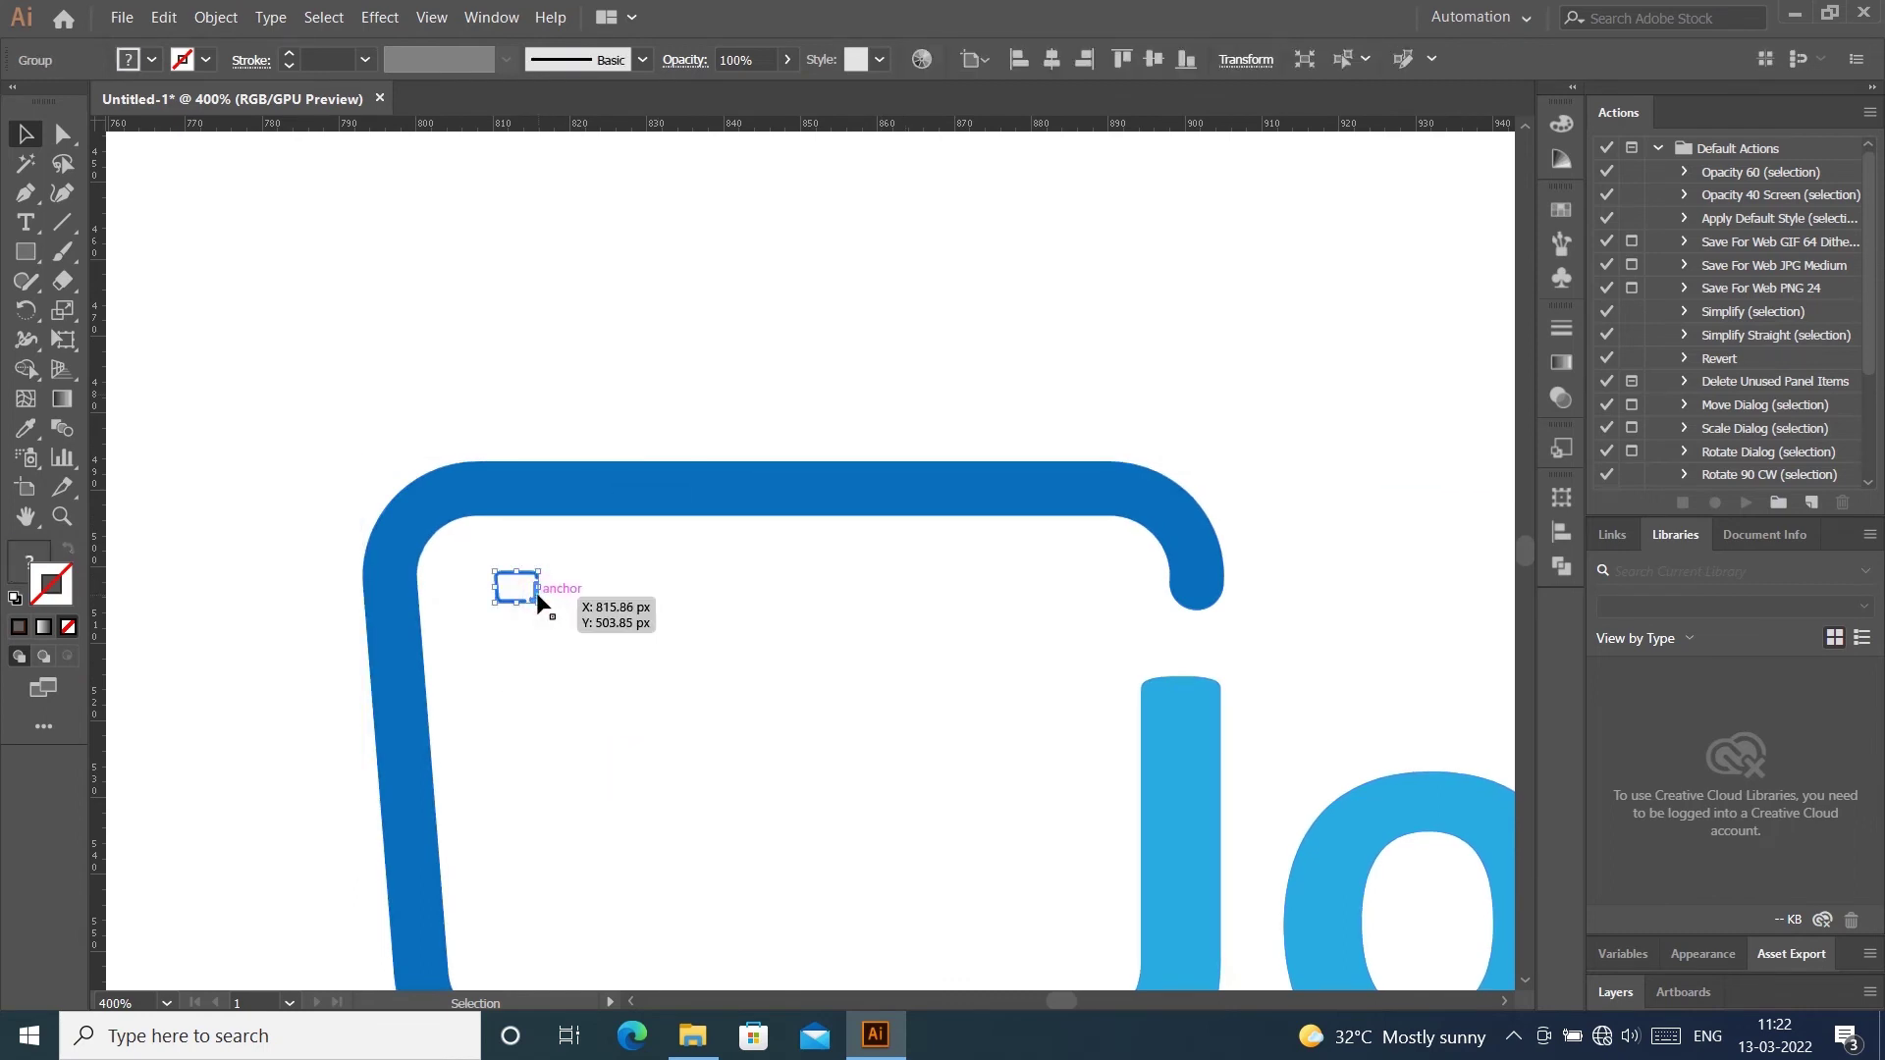
# Fit the whole artboard in view and expand the Rectangle tool flyout
pyautogui.hotkey('ctrl', '0')
pyautogui.click(825, 575)
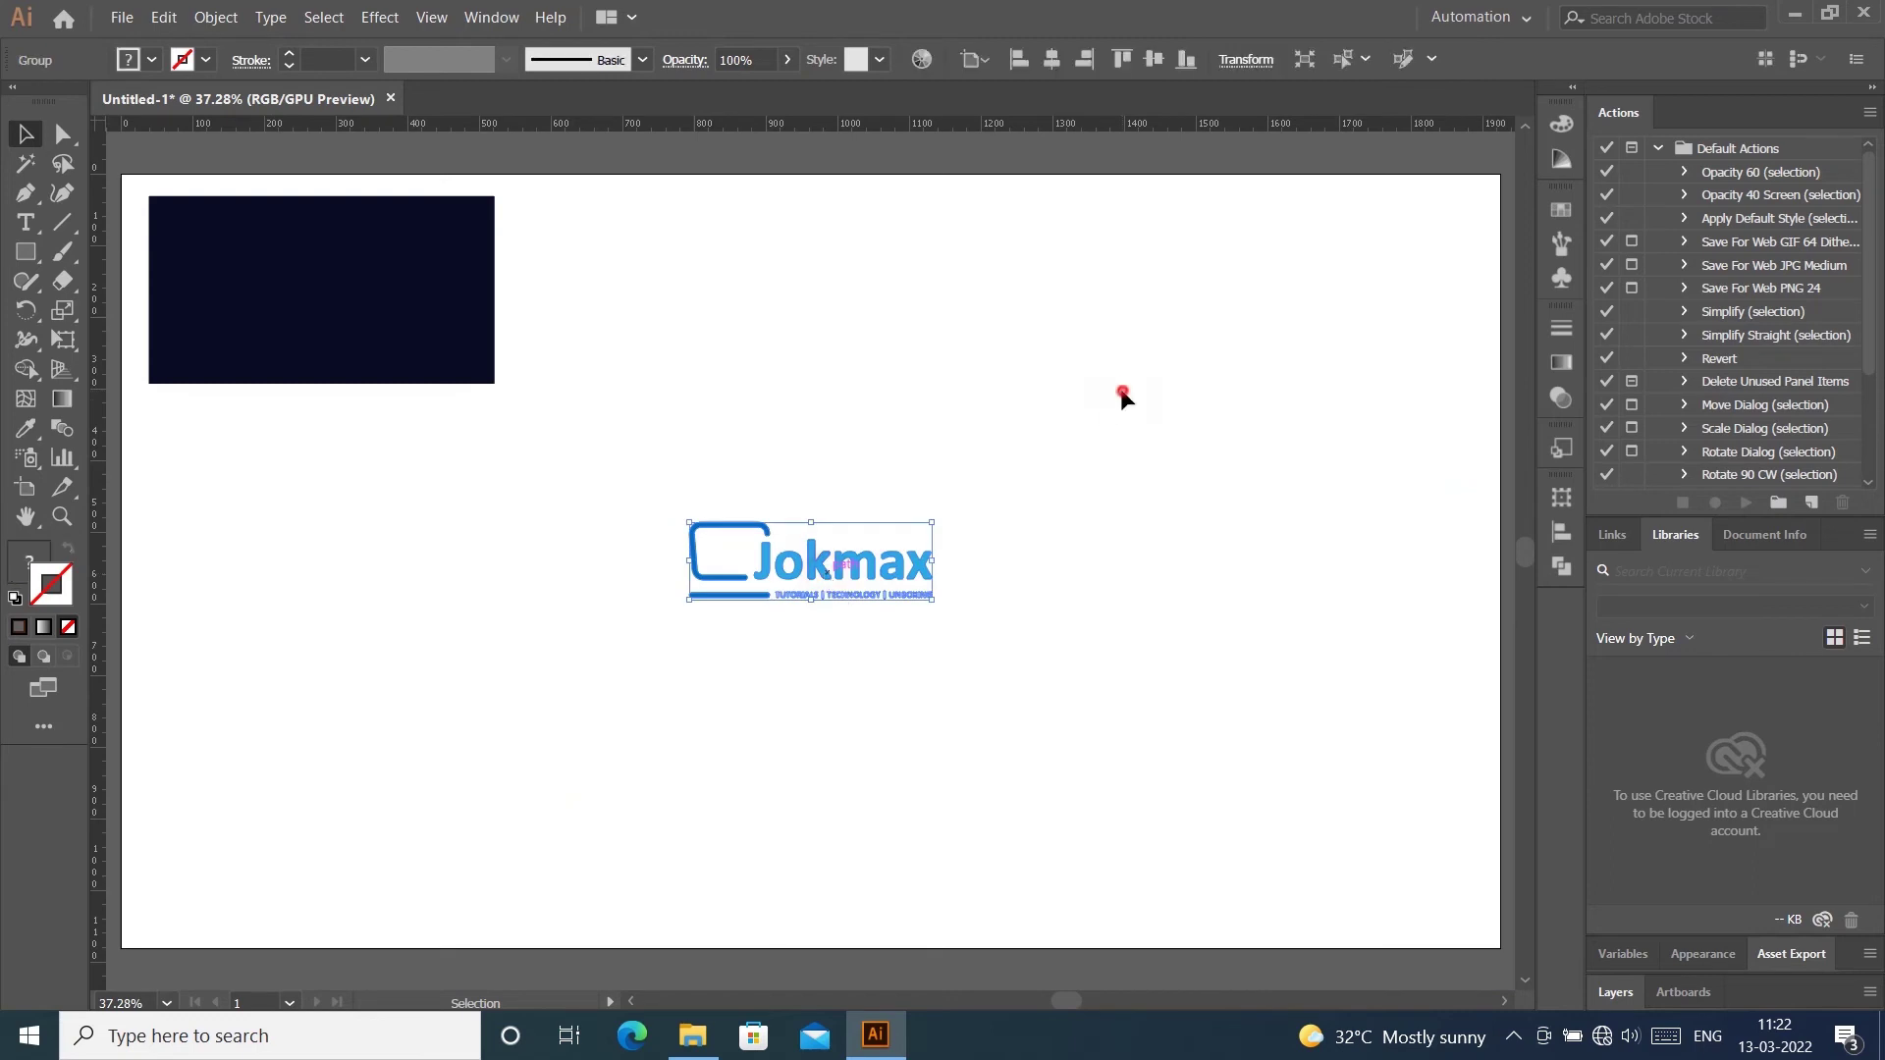
pyautogui.click(1109, 433)
pyautogui.moveTo(26, 253); pyautogui.dragTo(145, 324)
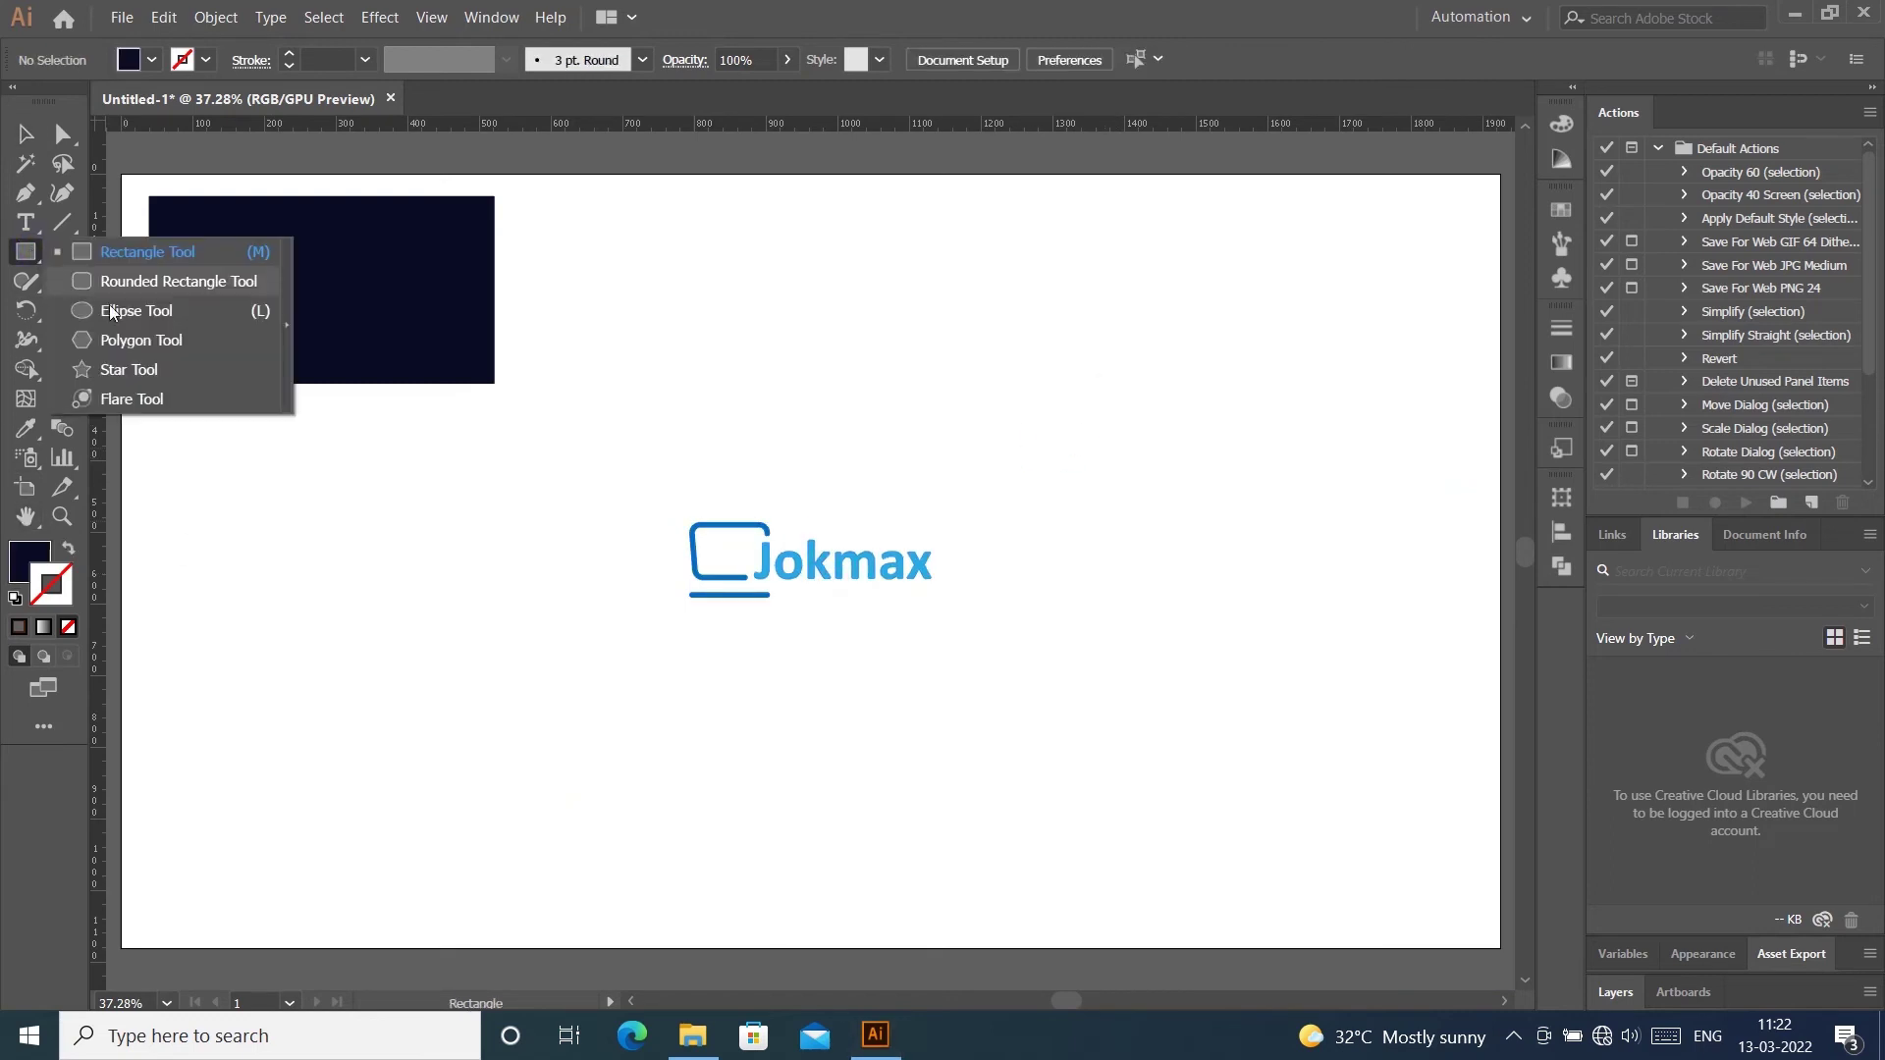
# Draw a large dark circle, centre it on the artboard, and send it behind the logo
pyautogui.click(143, 319)
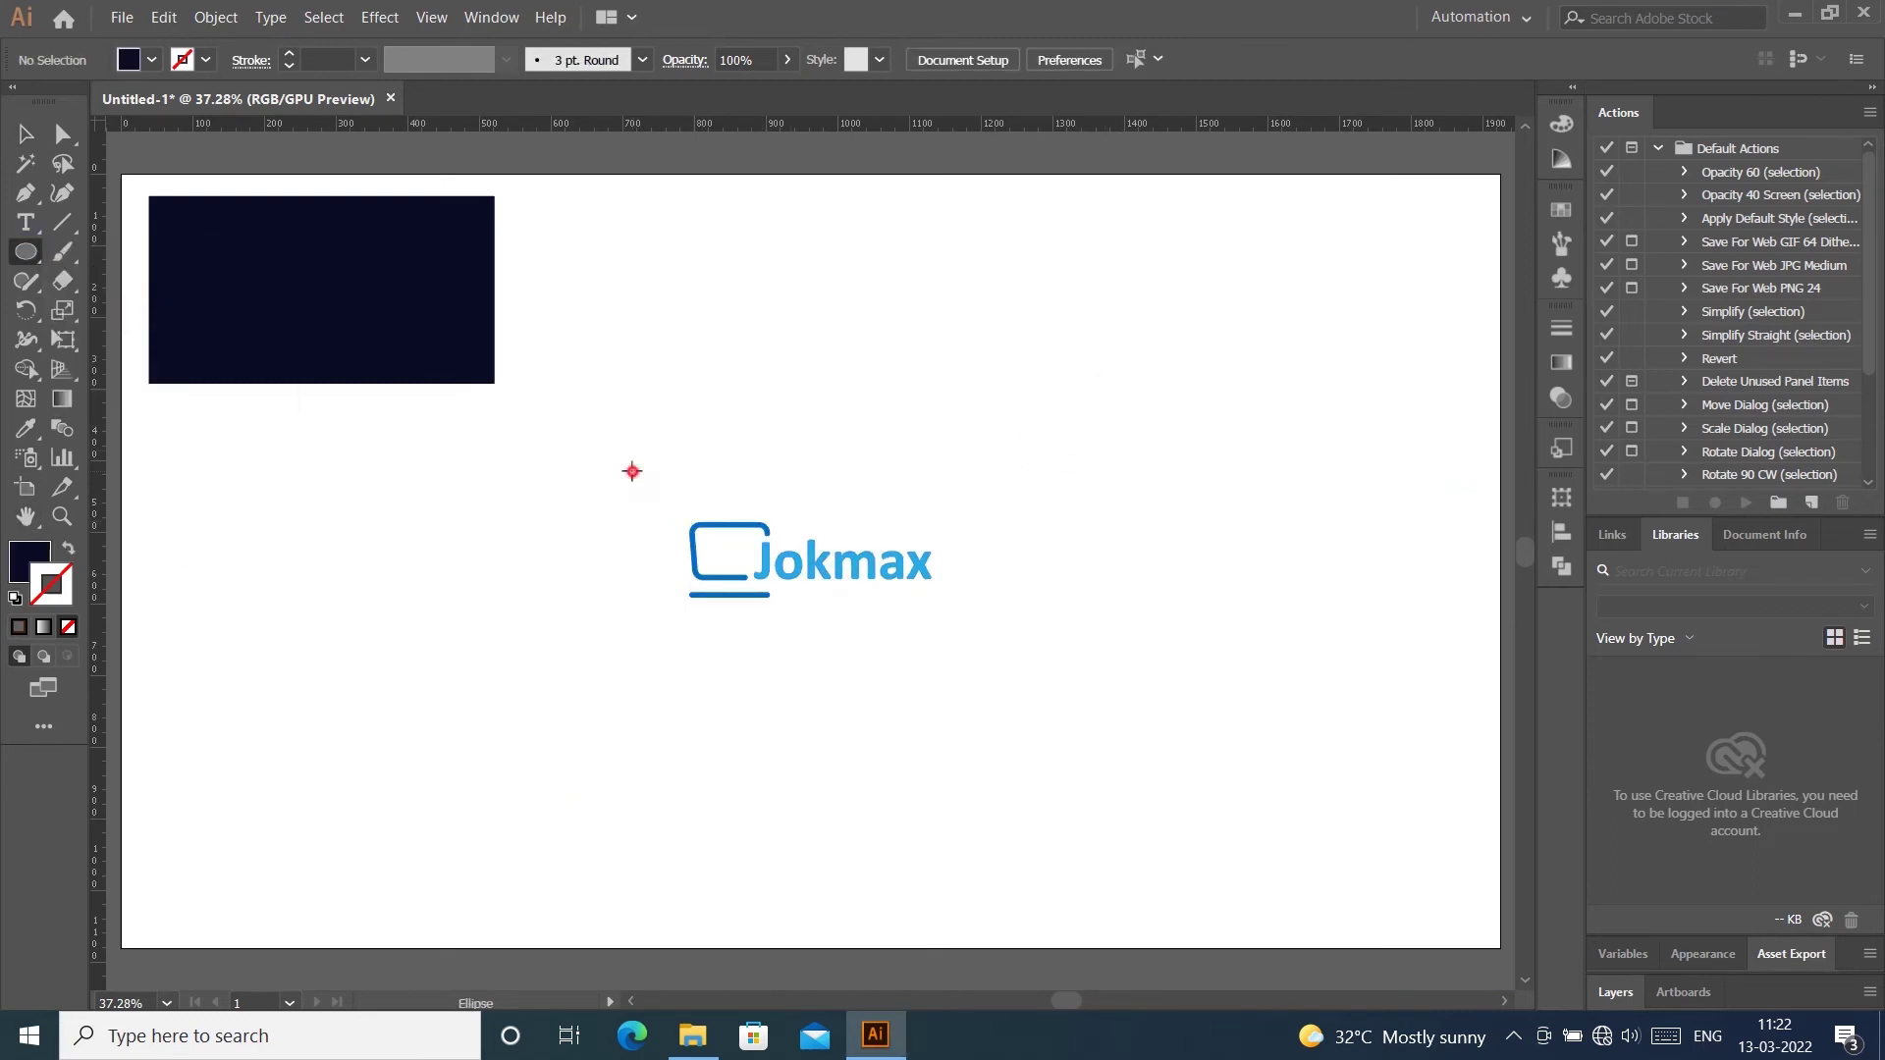
pyautogui.moveTo(631, 471); pyautogui.dragTo(1075, 688)
pyautogui.press('v')
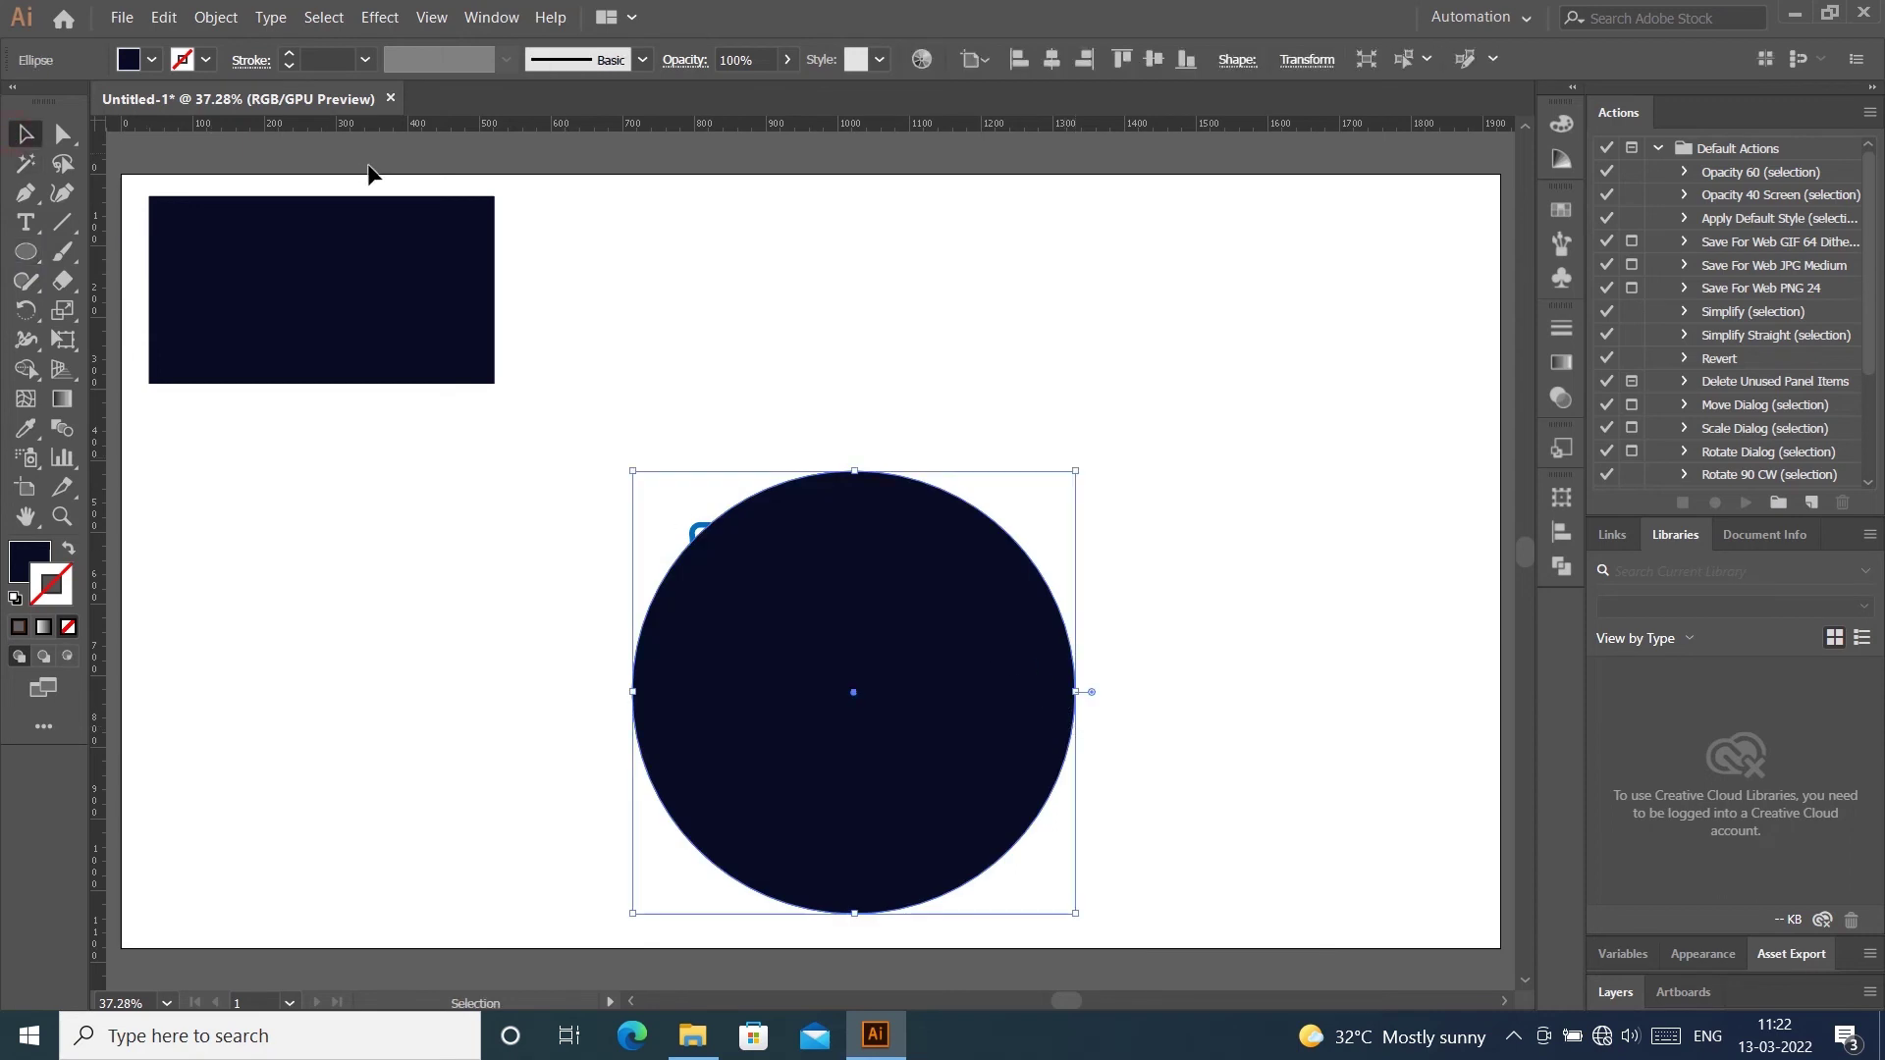
pyautogui.click(1047, 73)
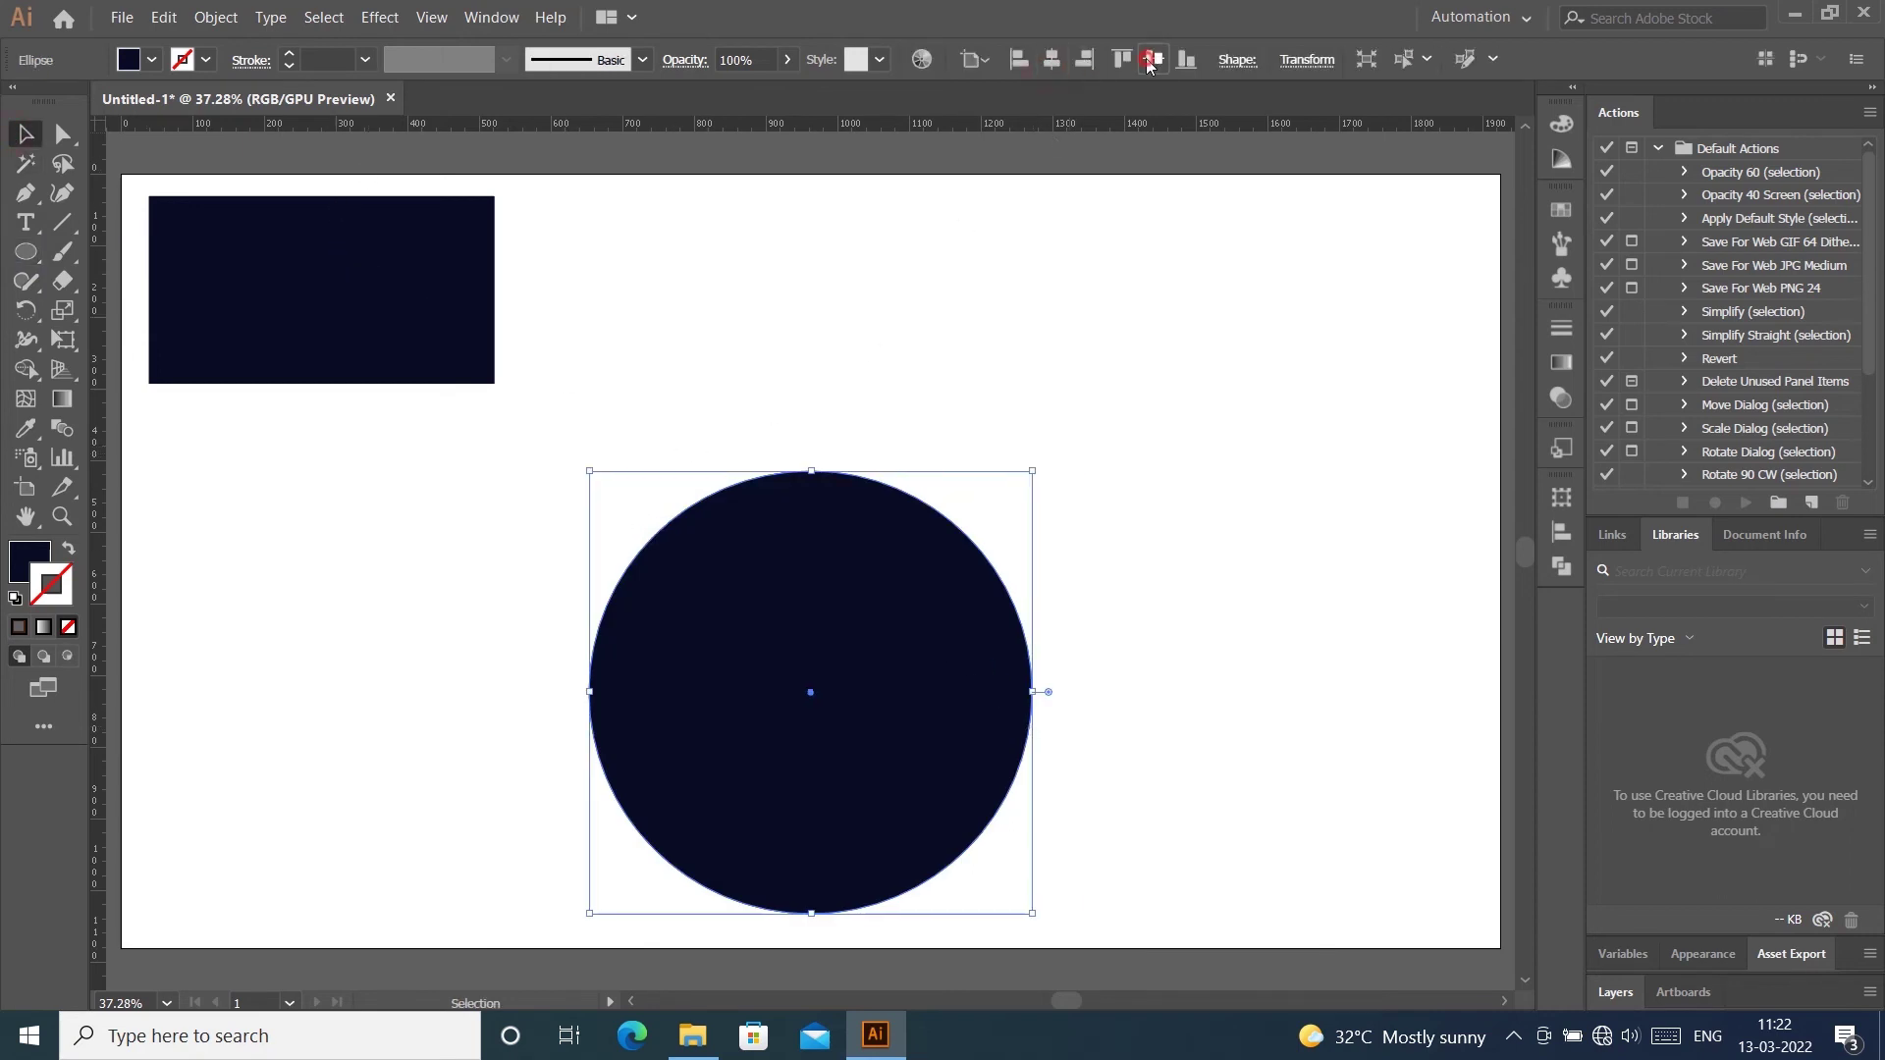
pyautogui.click(1154, 59)
pyautogui.rightClick(877, 474)
pyautogui.moveTo(942, 781)
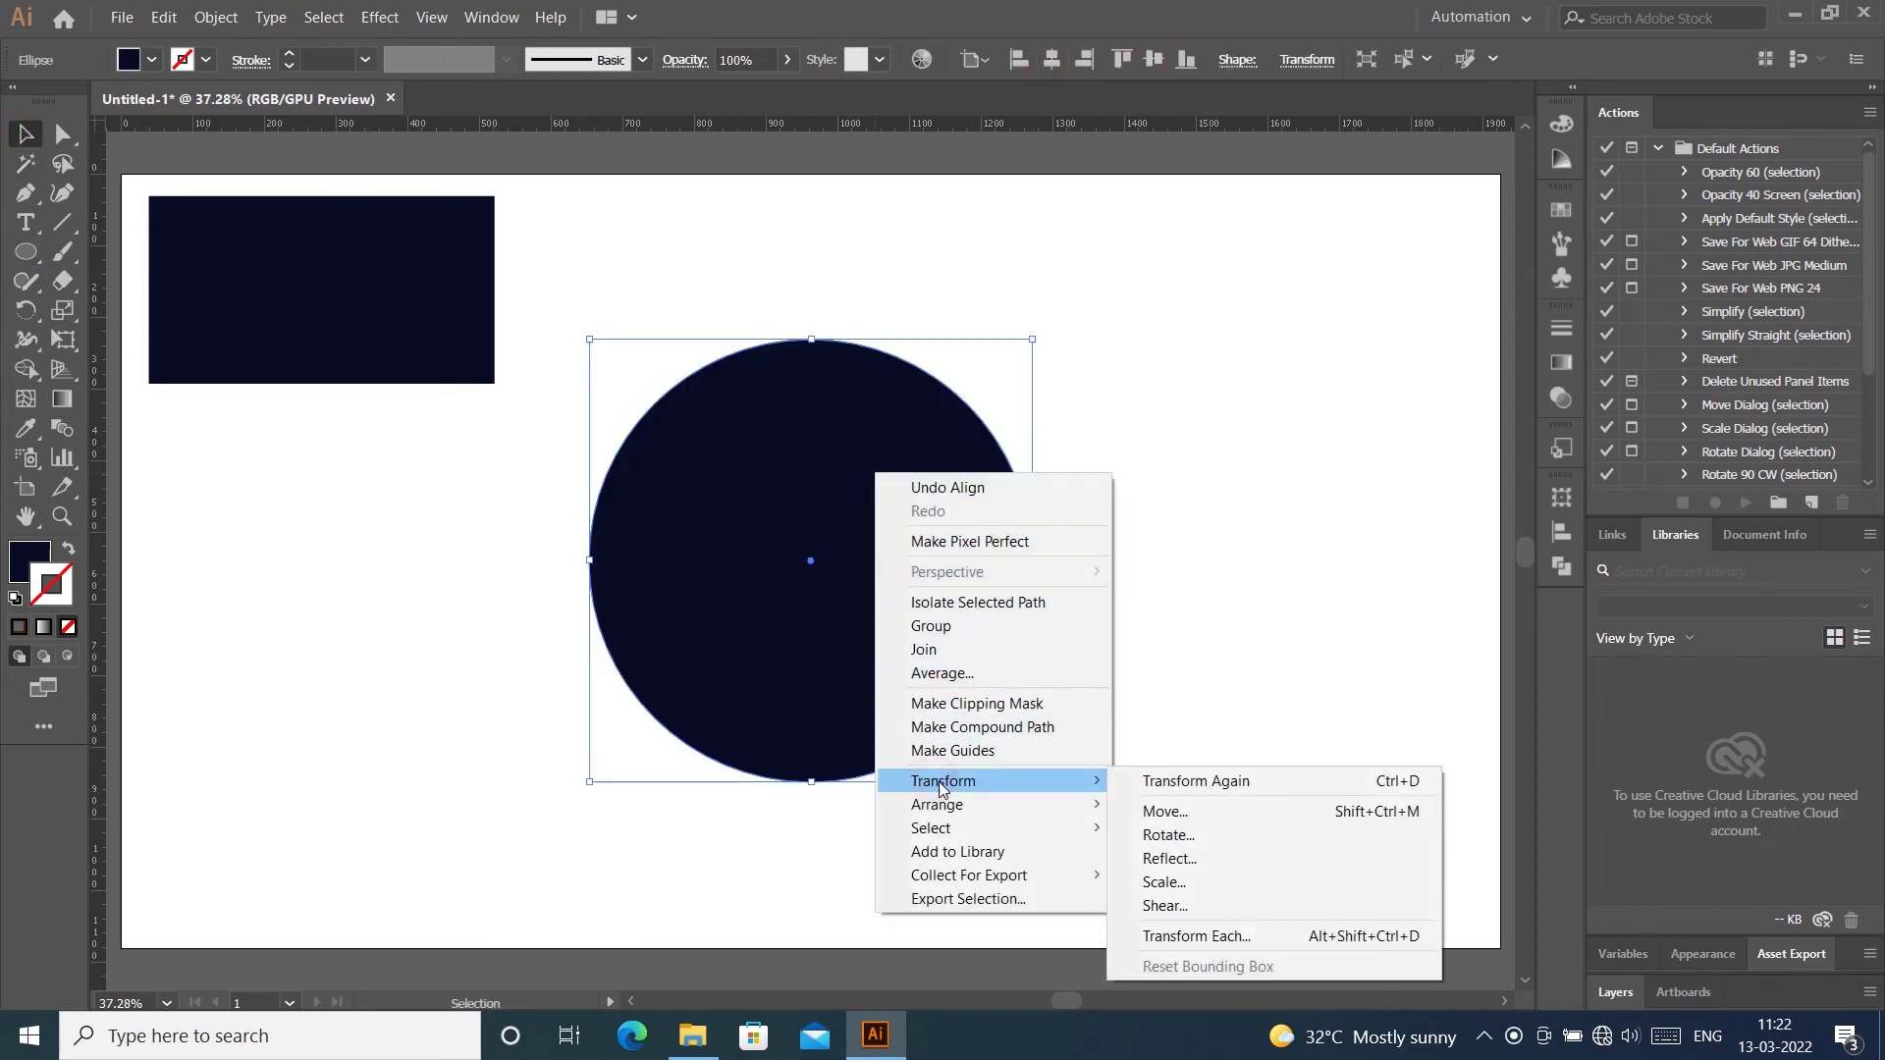
pyautogui.click(1207, 875)
pyautogui.click(1224, 506)
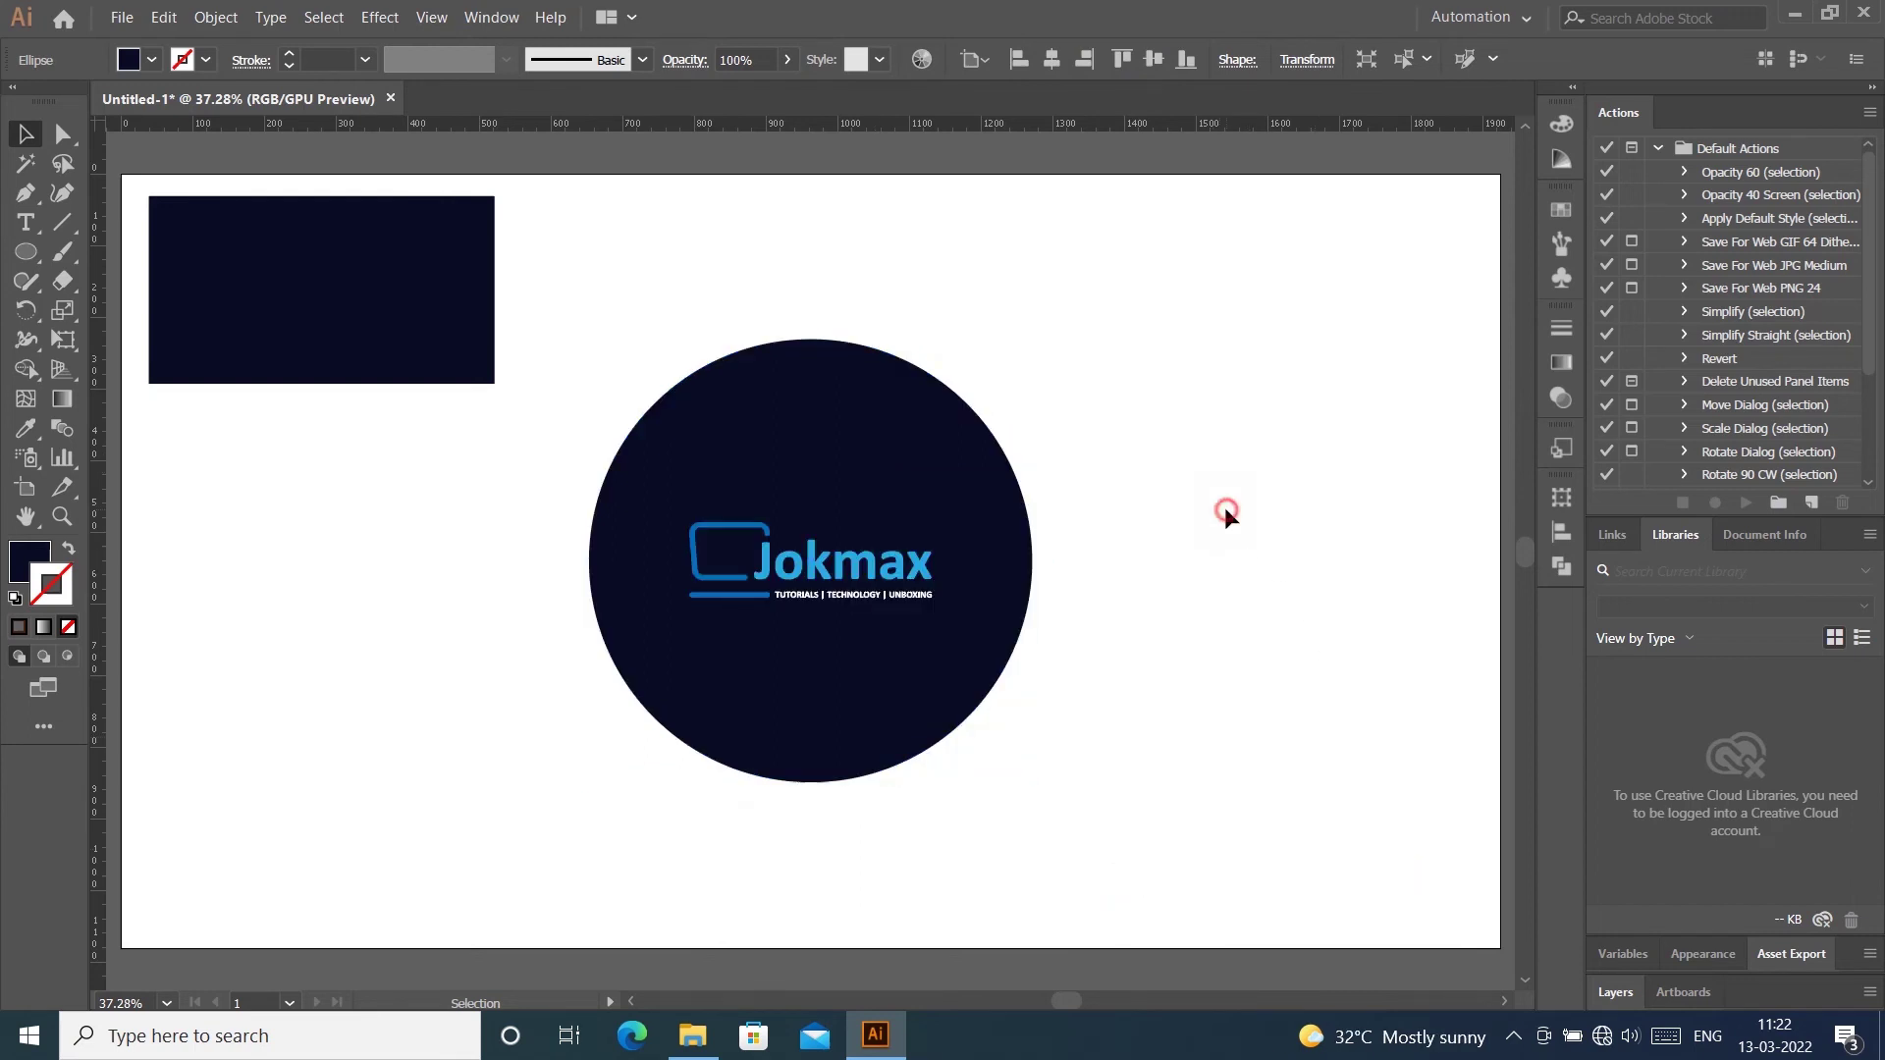
# Enlarge the Jokmax logo group inside the circle
pyautogui.click(807, 561)
pyautogui.moveTo(934, 599); pyautogui.dragTo(977, 625)
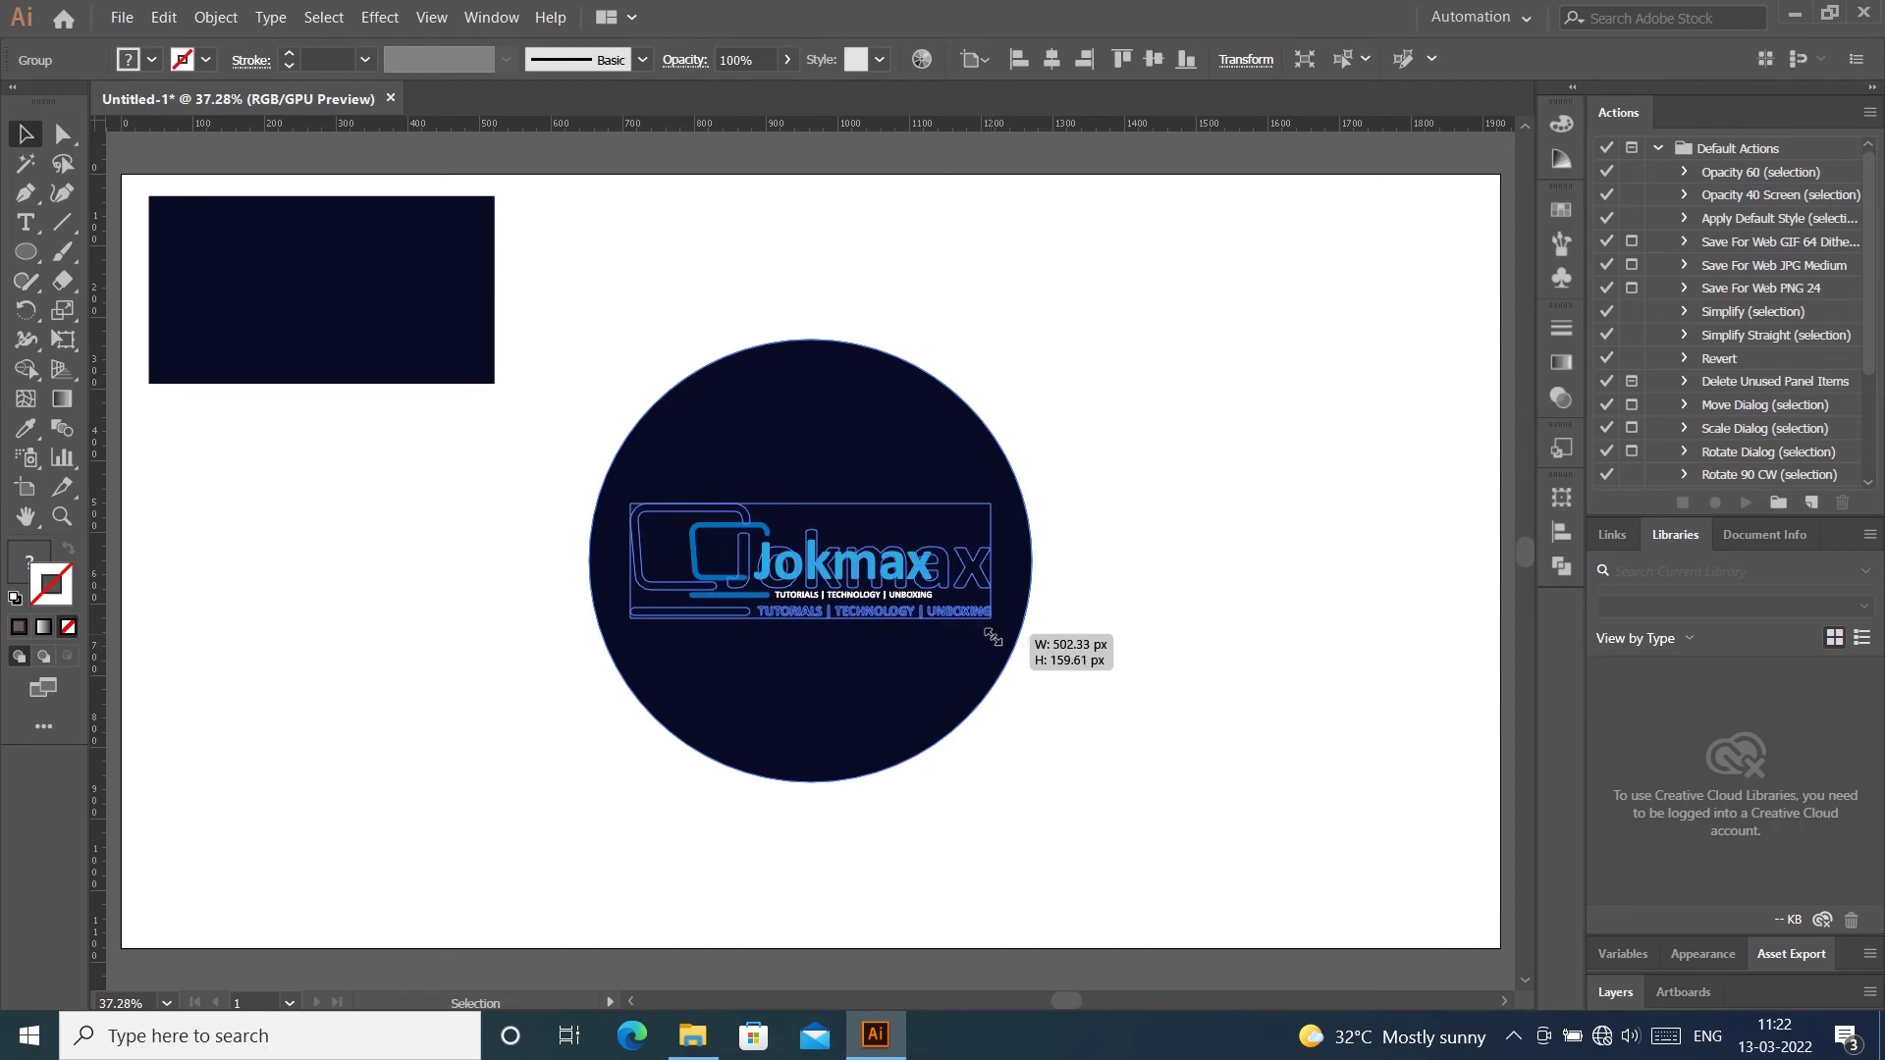
pyautogui.moveTo(977, 626); pyautogui.dragTo(991, 617)
pyautogui.click(1247, 515)
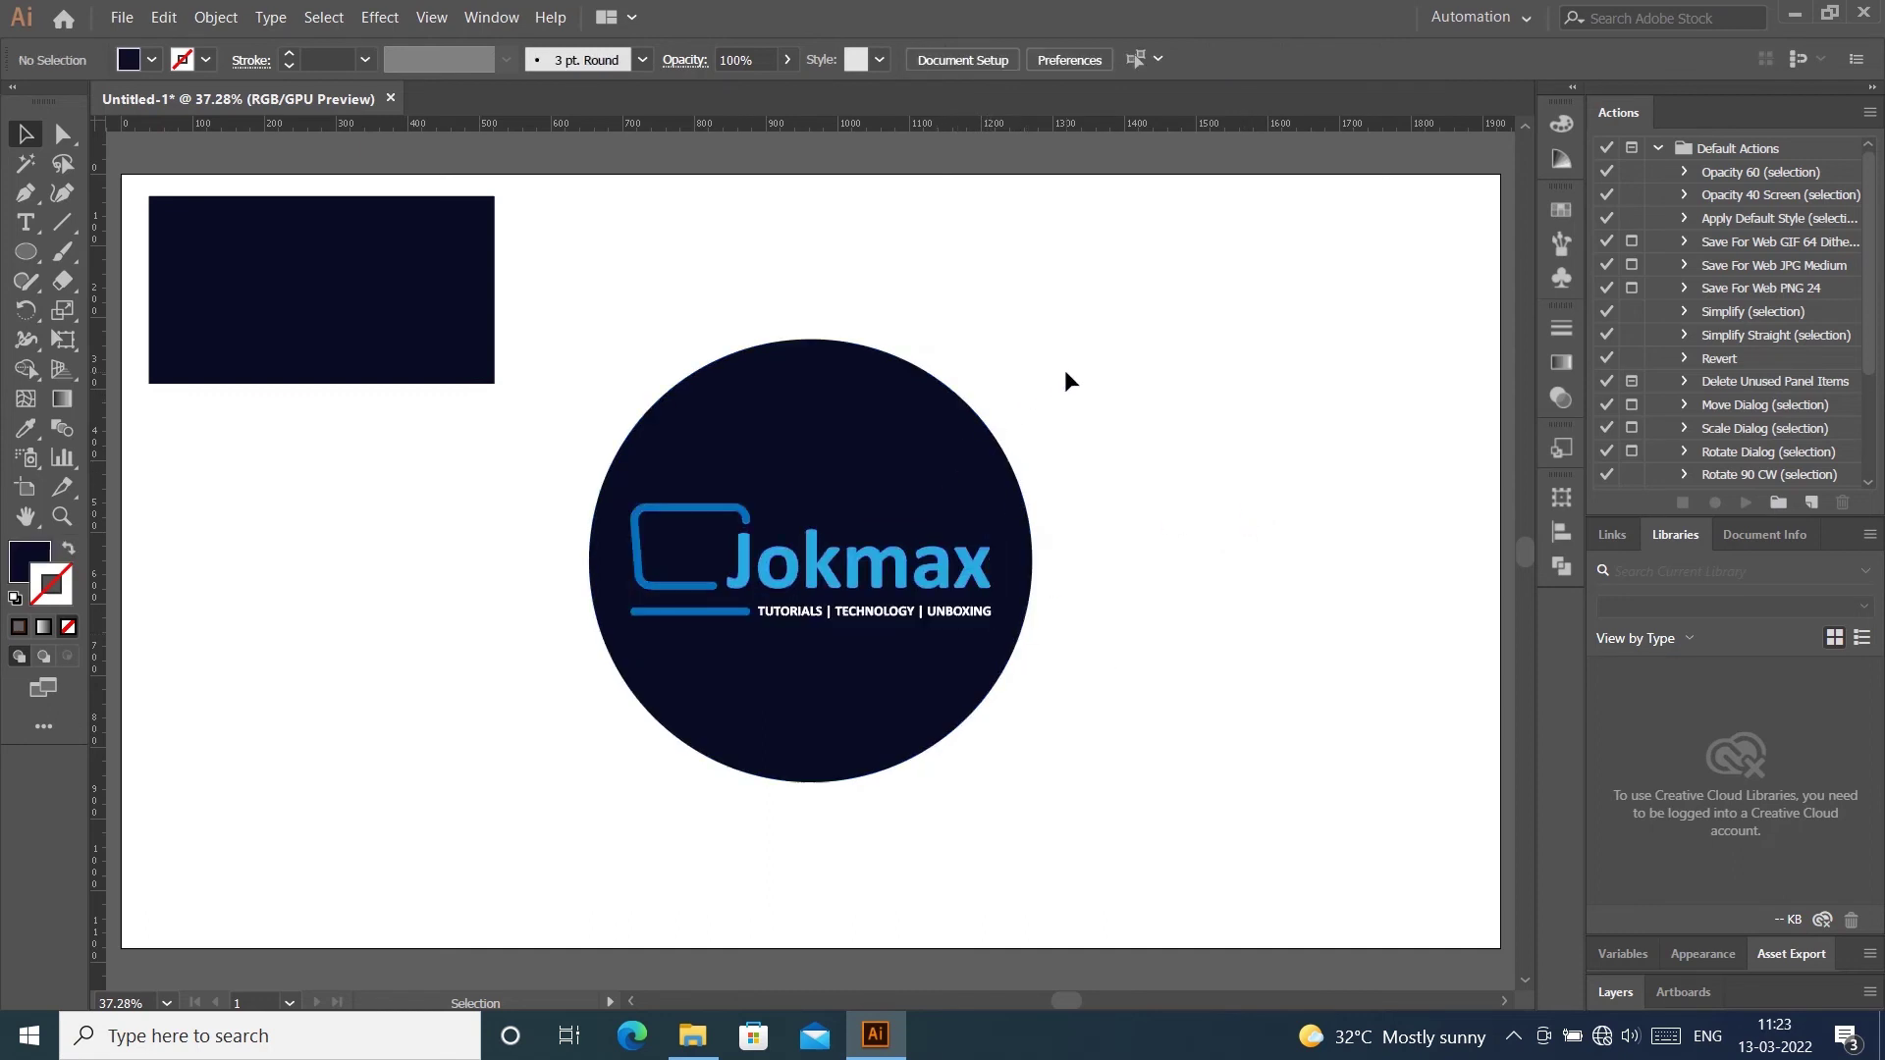
# Undo the logo enlargement and shrink the navy circle closer around the logo
pyautogui.hotkey('ctrl', 'z')
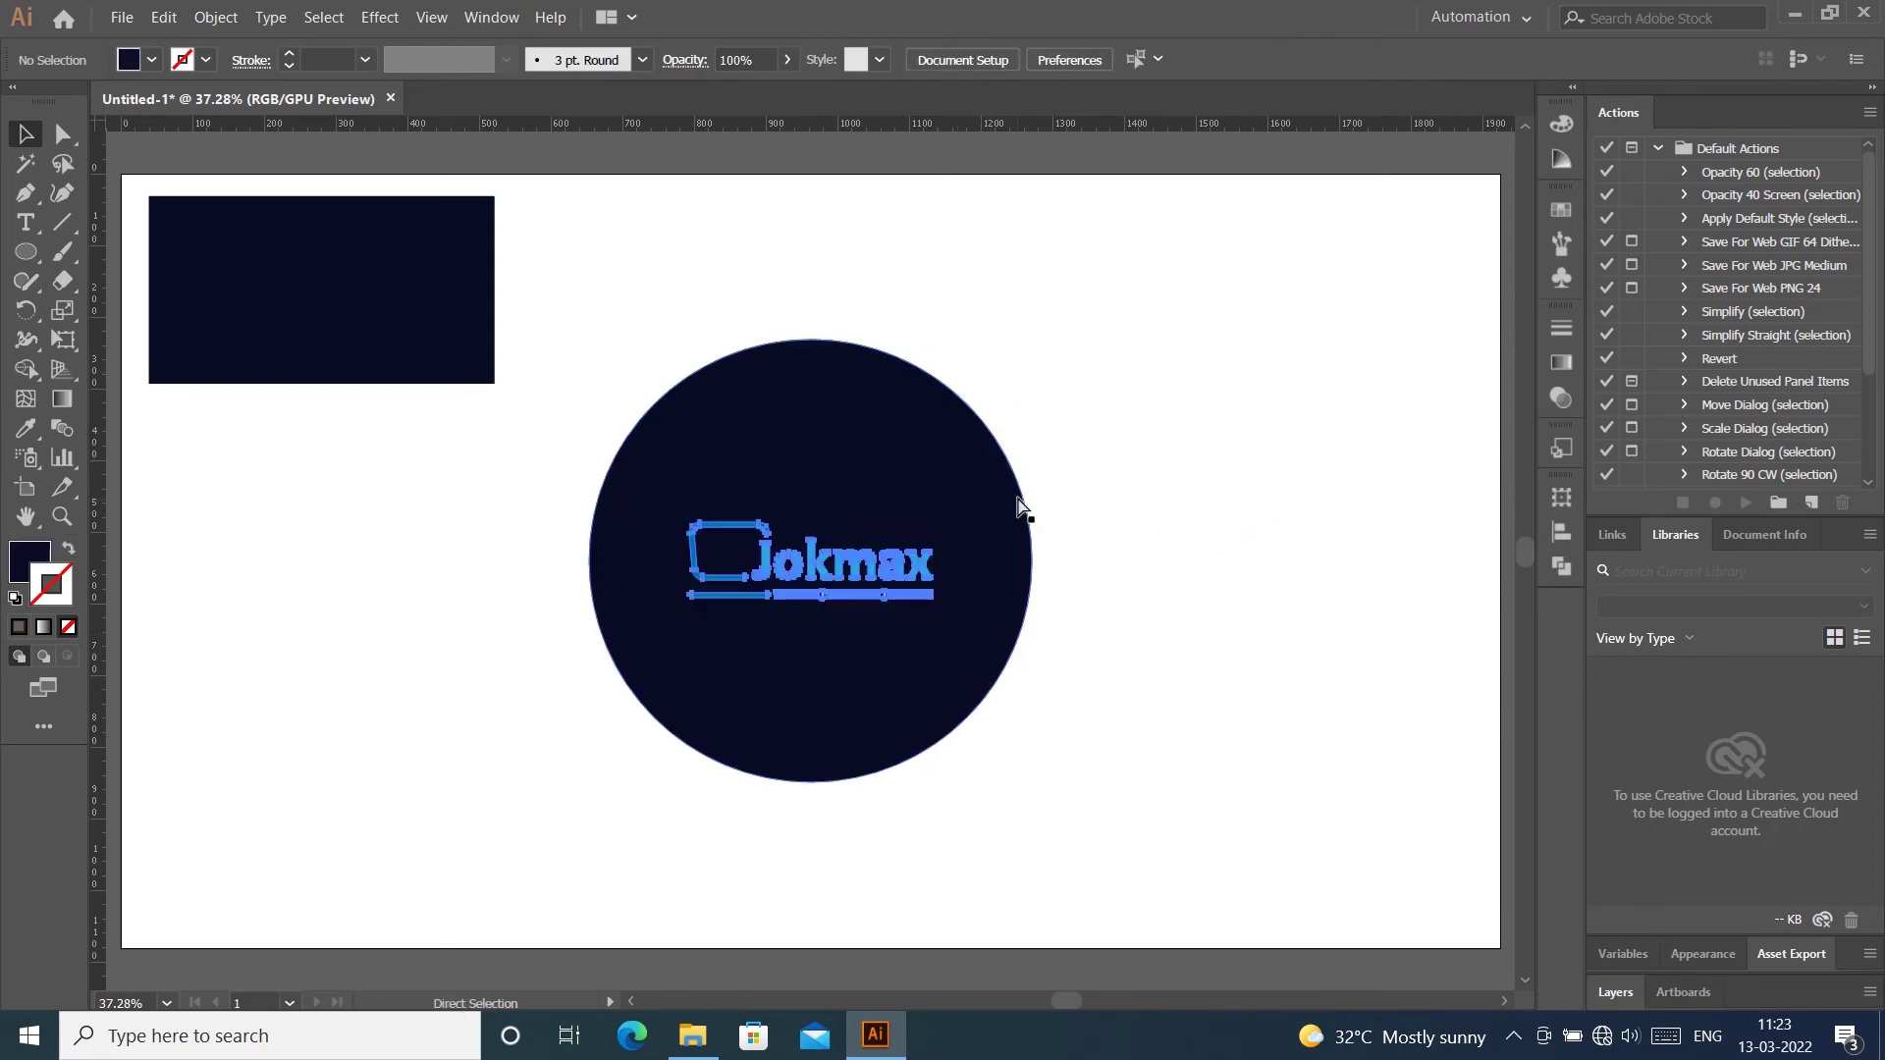
pyautogui.click(1021, 561)
pyautogui.moveTo(1031, 783); pyautogui.dragTo(978, 761)
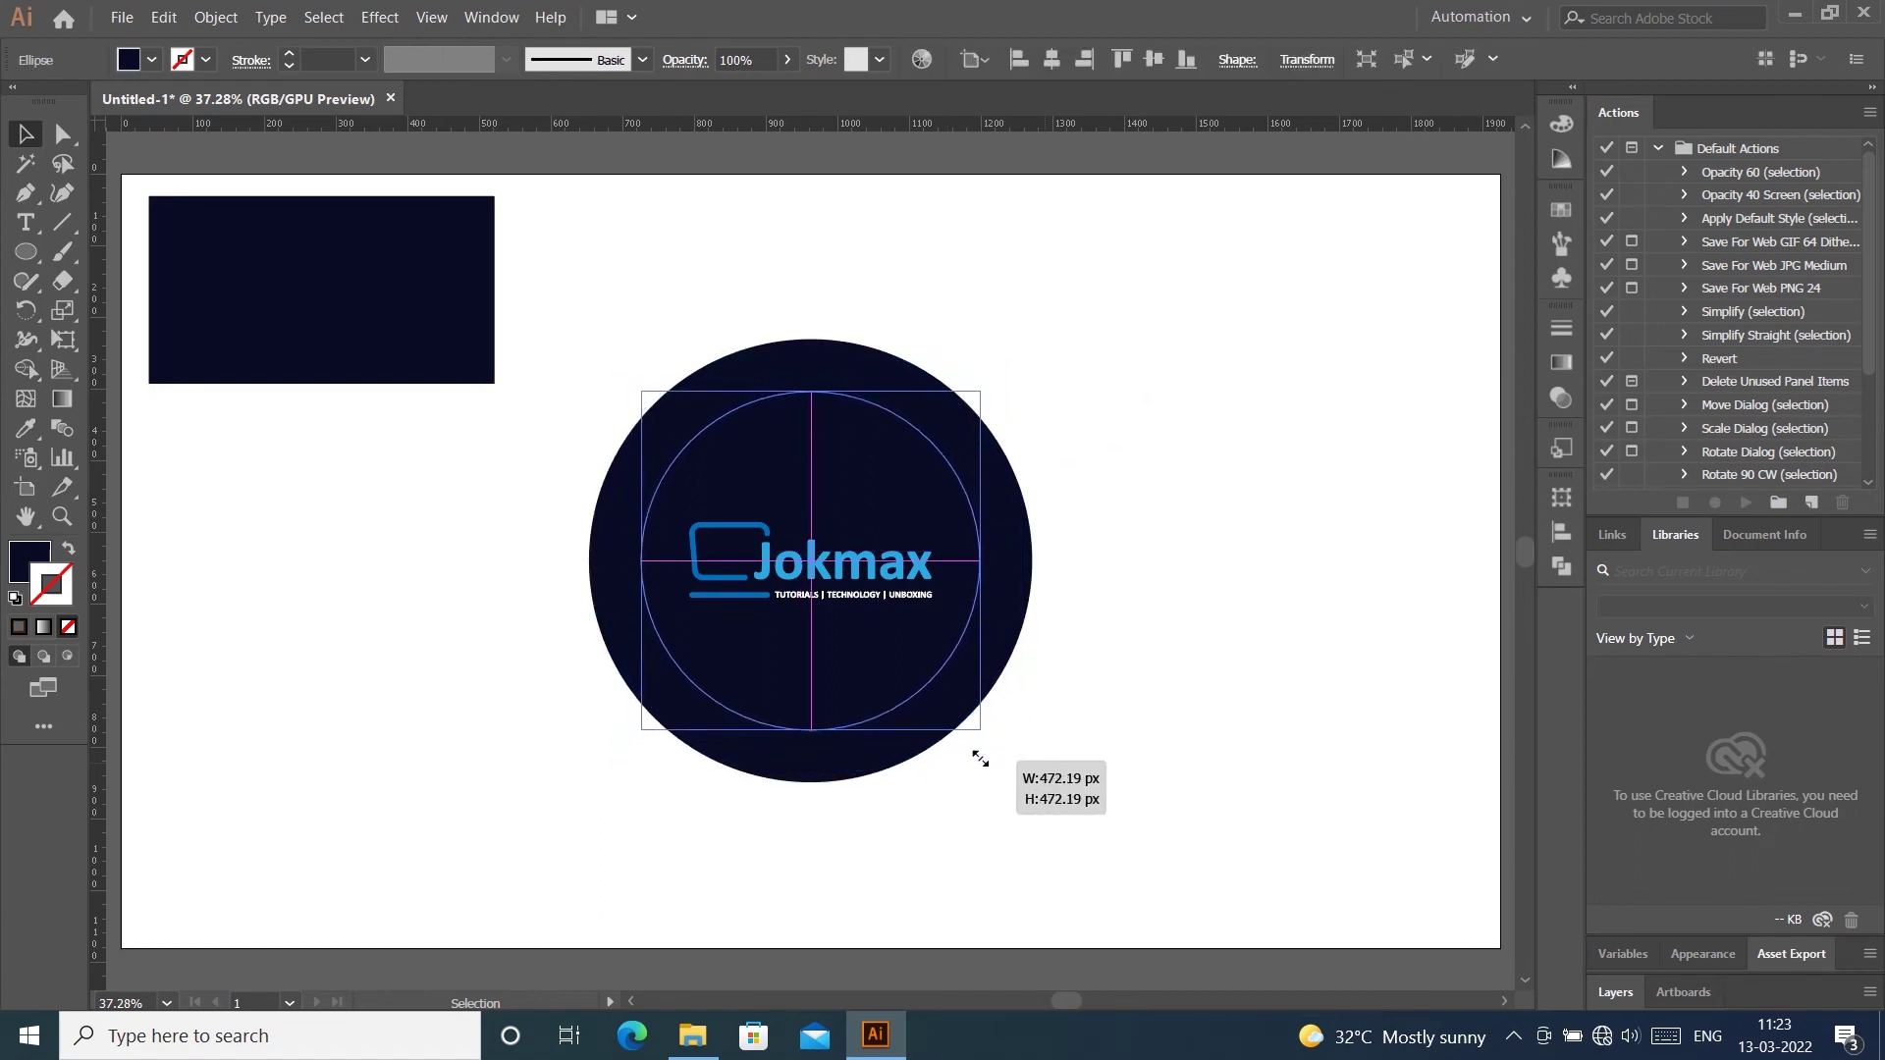
pyautogui.moveTo(978, 761); pyautogui.dragTo(976, 757)
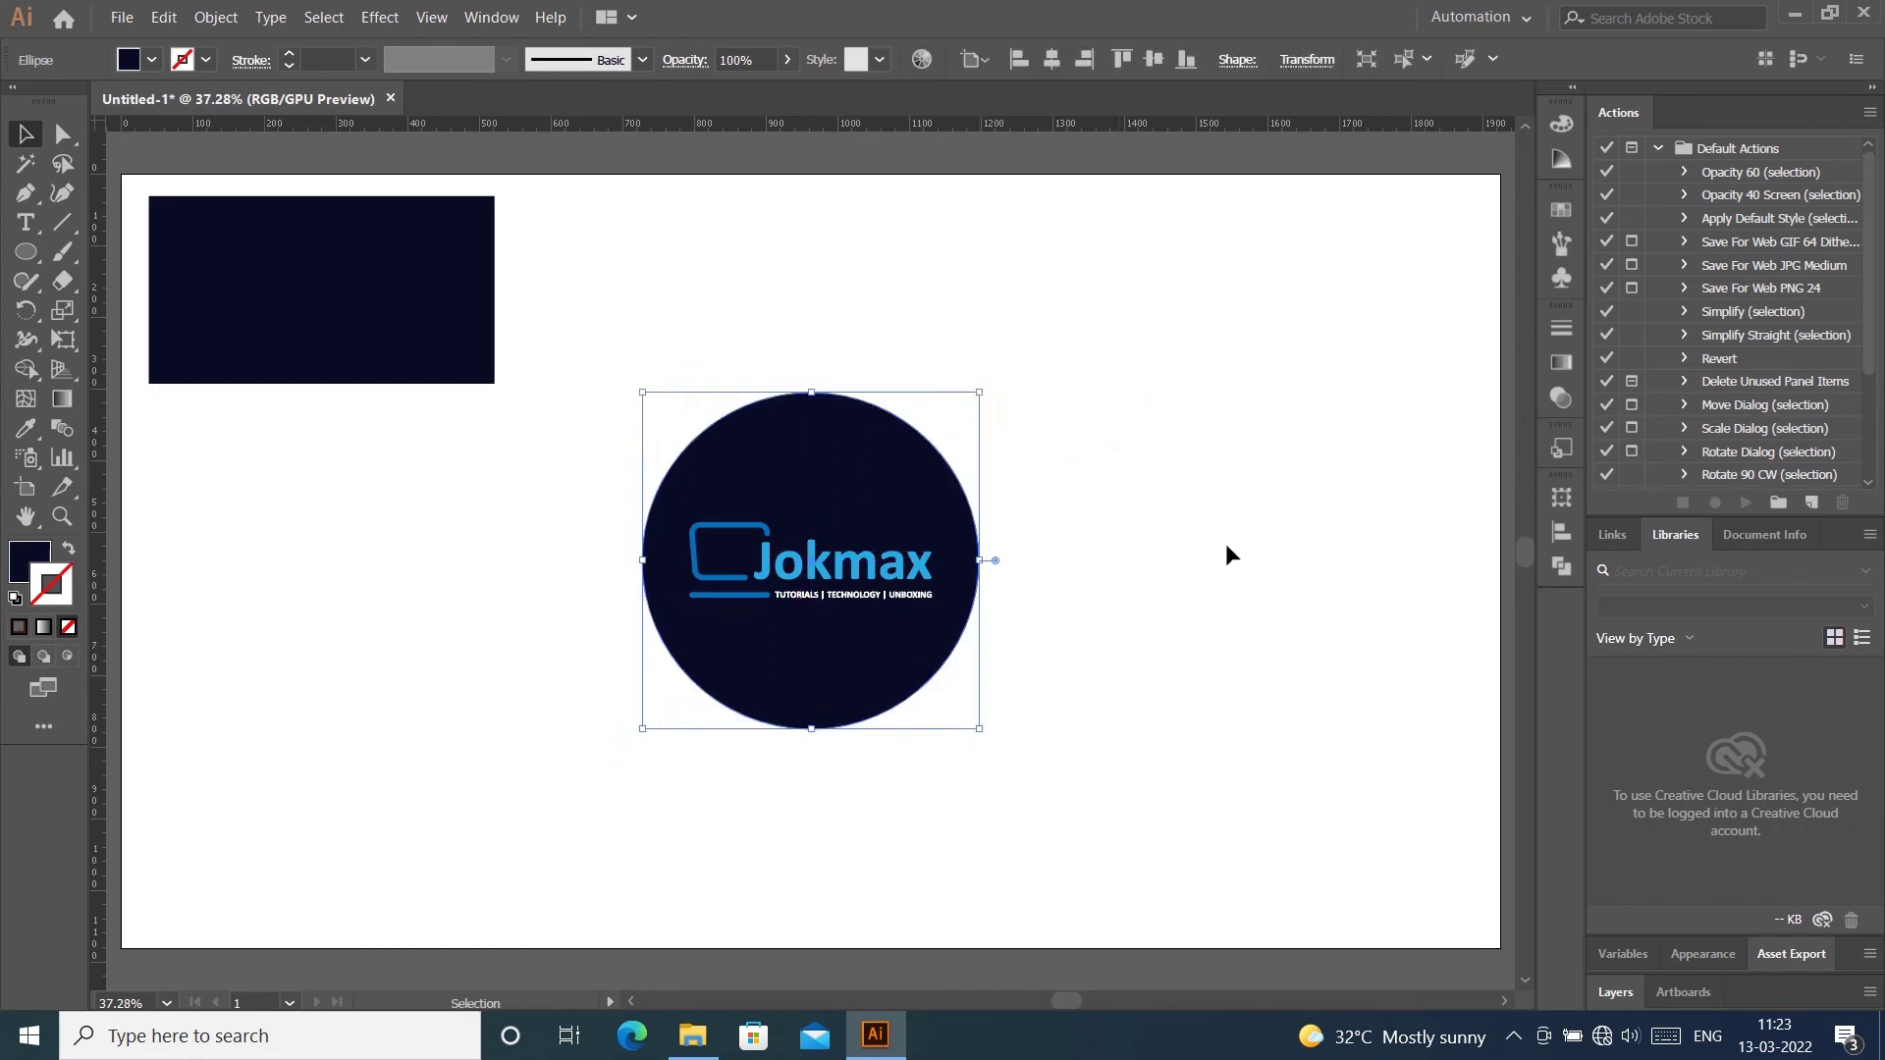
pyautogui.click(581, 308)
# Group the navy circle and the Jokmax logo into one badge
pyautogui.moveTo(651, 271); pyautogui.dragTo(845, 520)
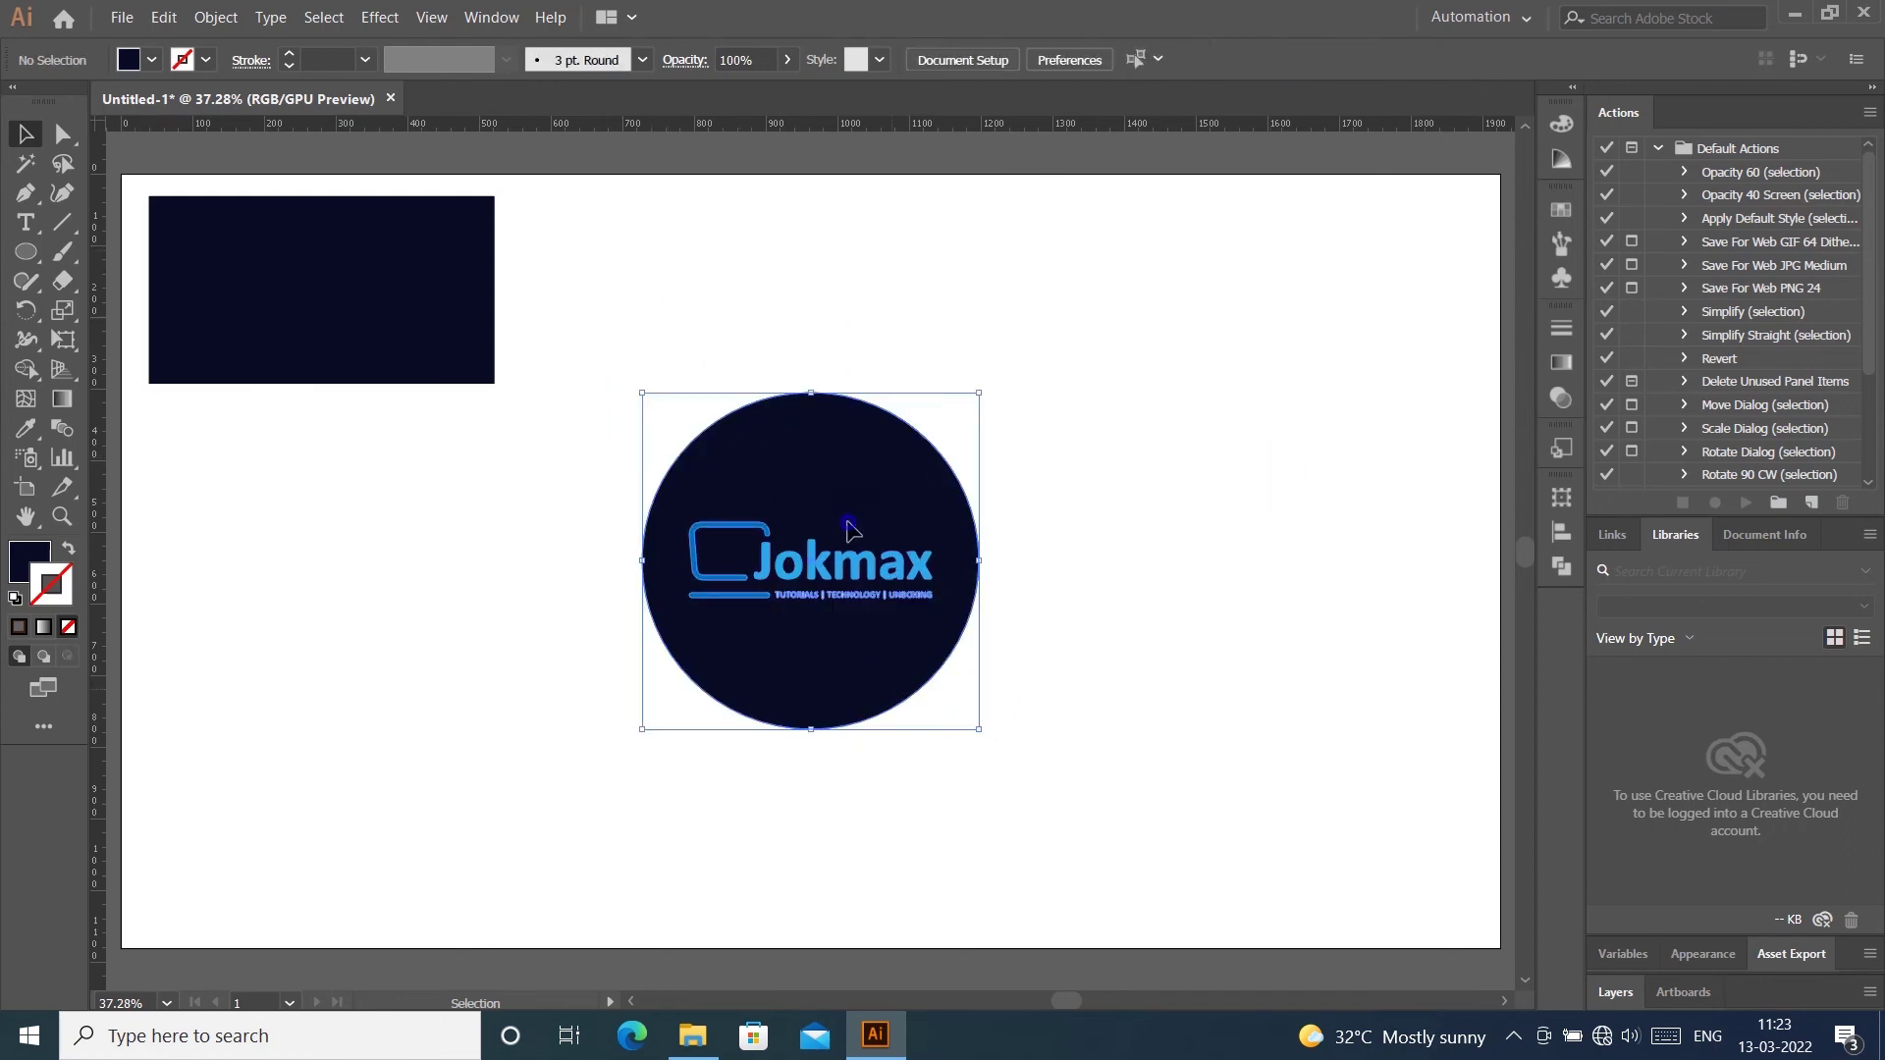
pyautogui.rightClick(846, 521)
pyautogui.click(909, 766)
pyautogui.click(1086, 452)
pyautogui.click(872, 531)
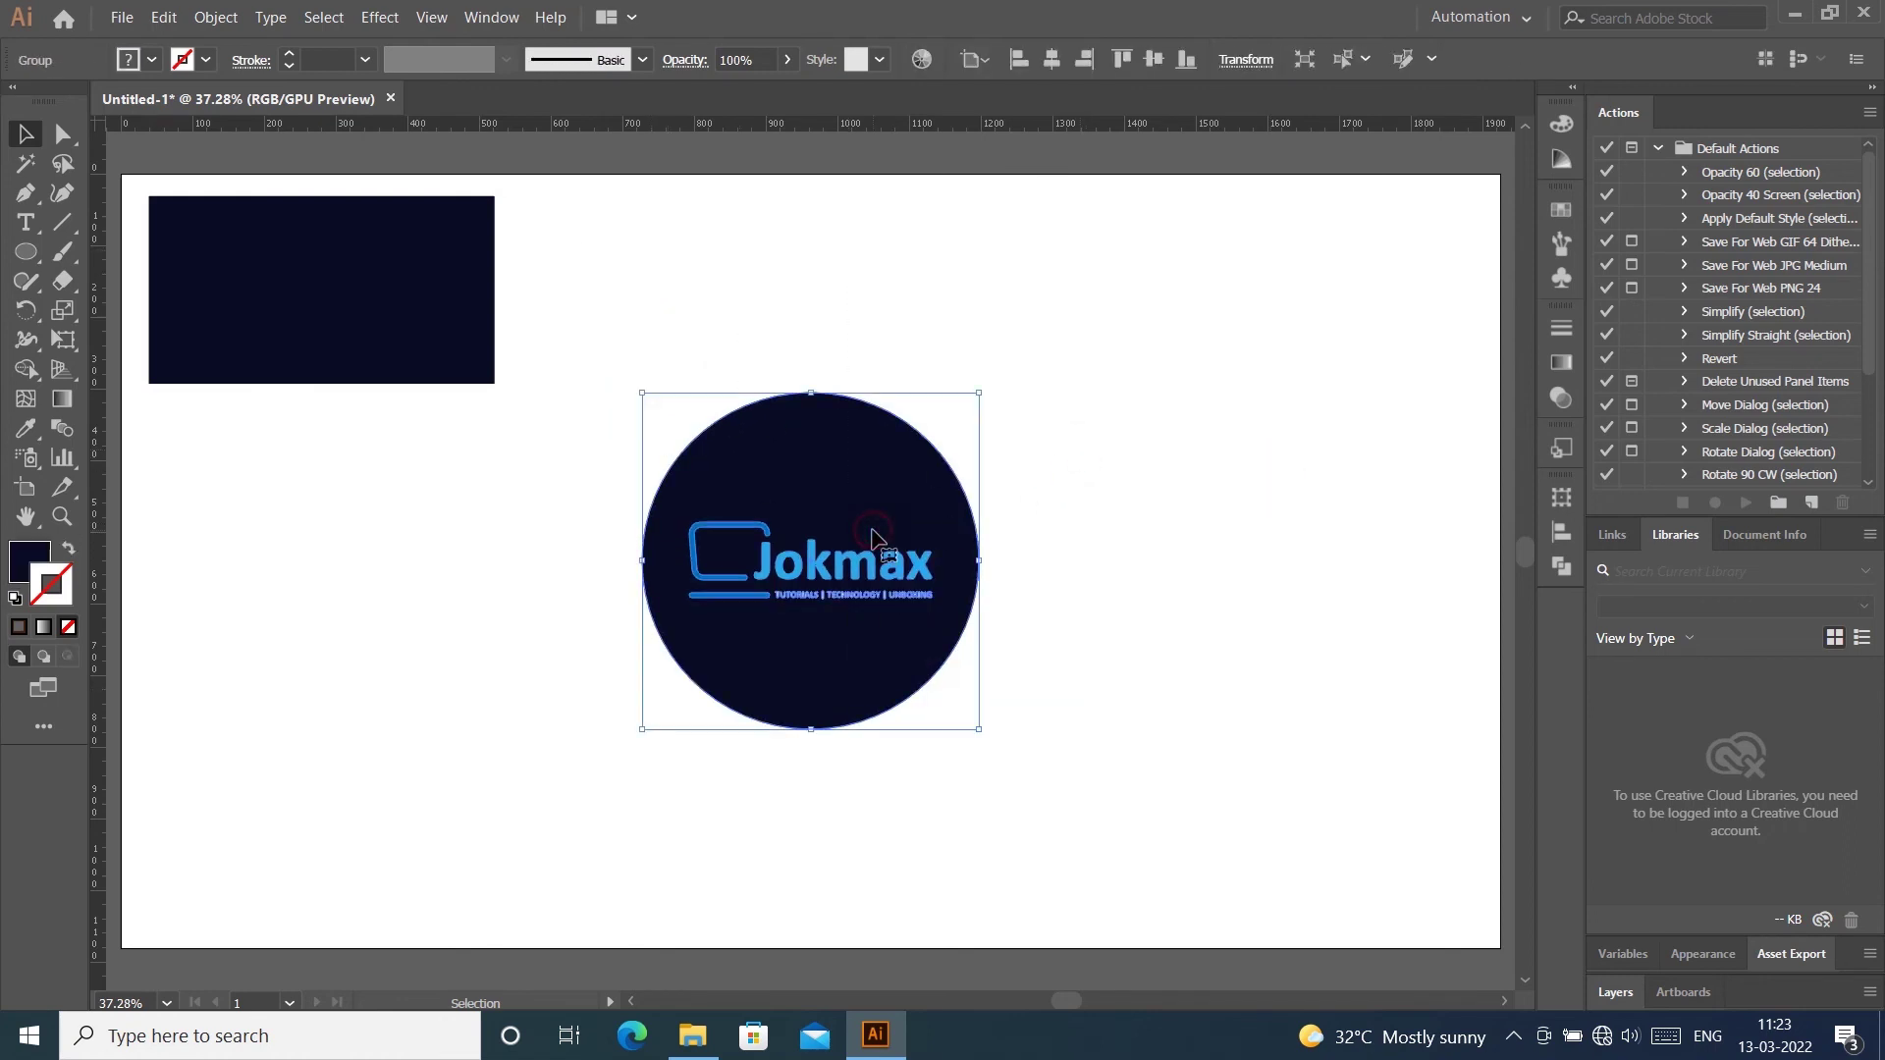
# Delete the leftover dark rectangle from the artboard
pyautogui.click(1142, 371)
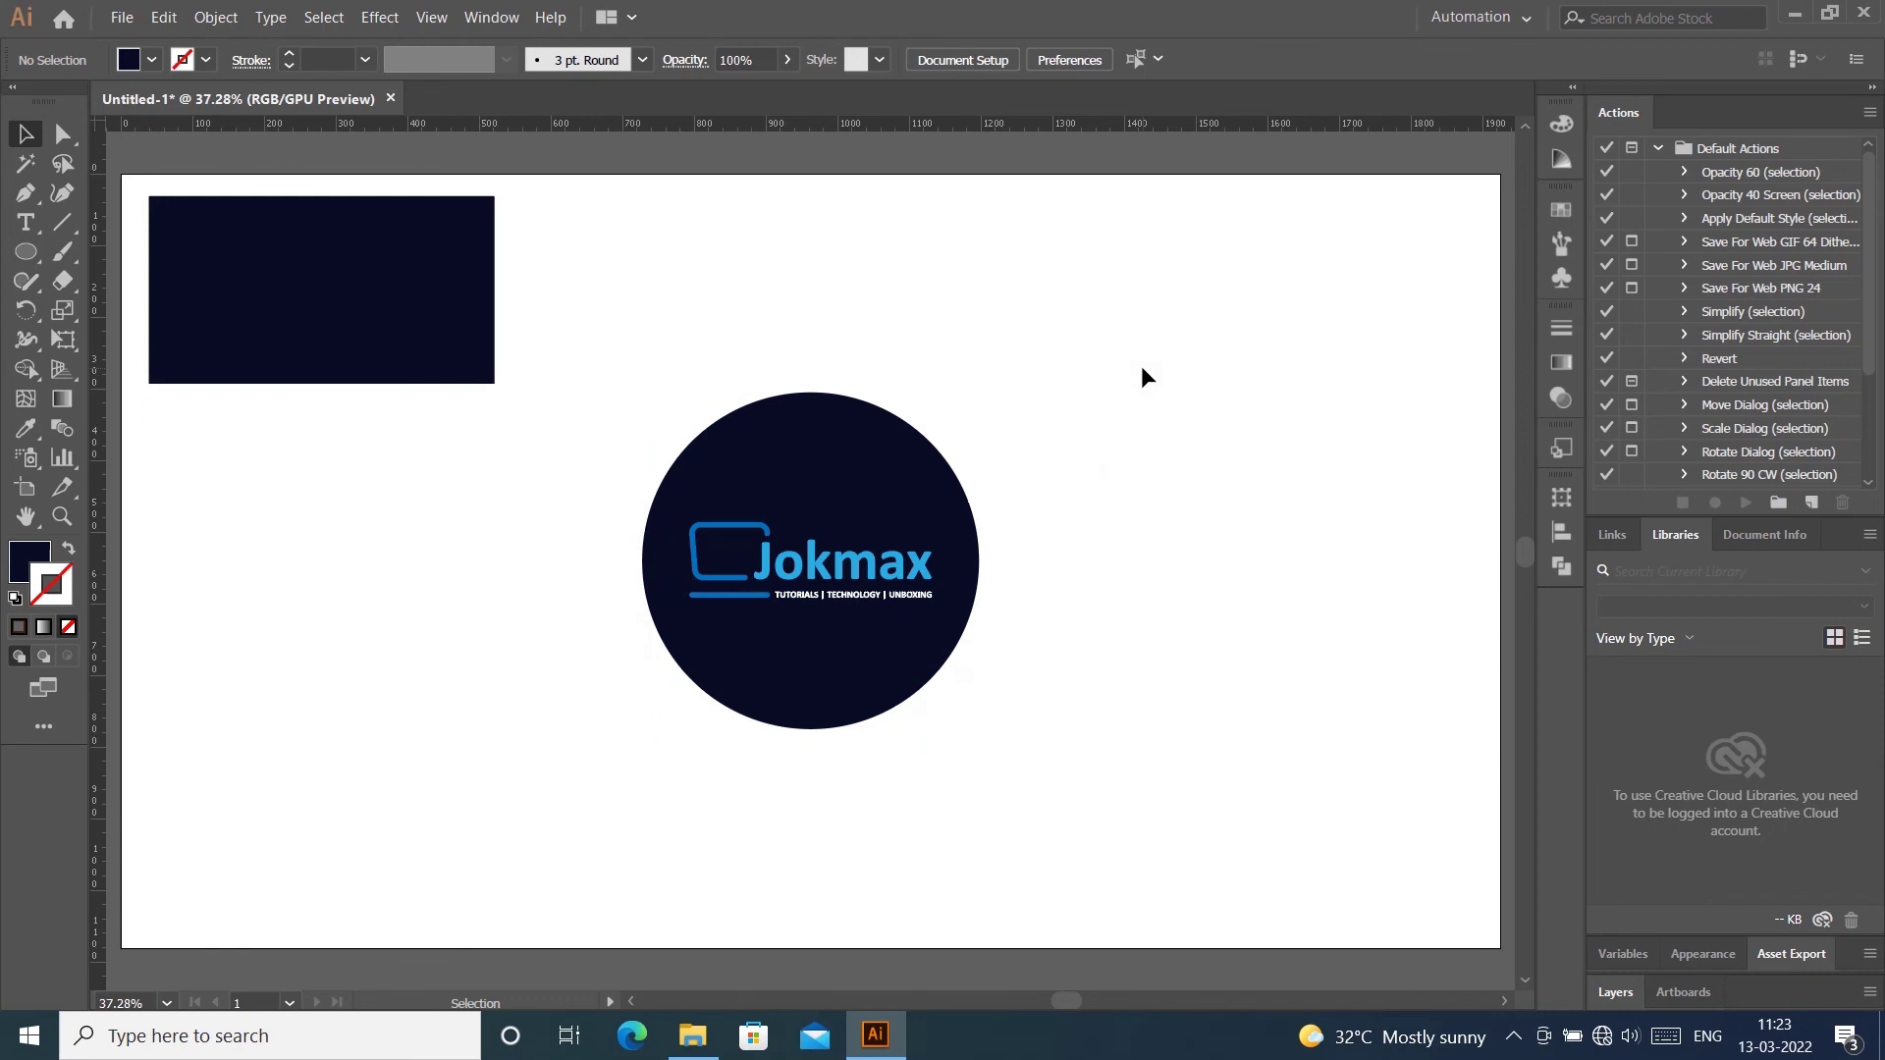
pyautogui.click(846, 555)
pyautogui.click(344, 335)
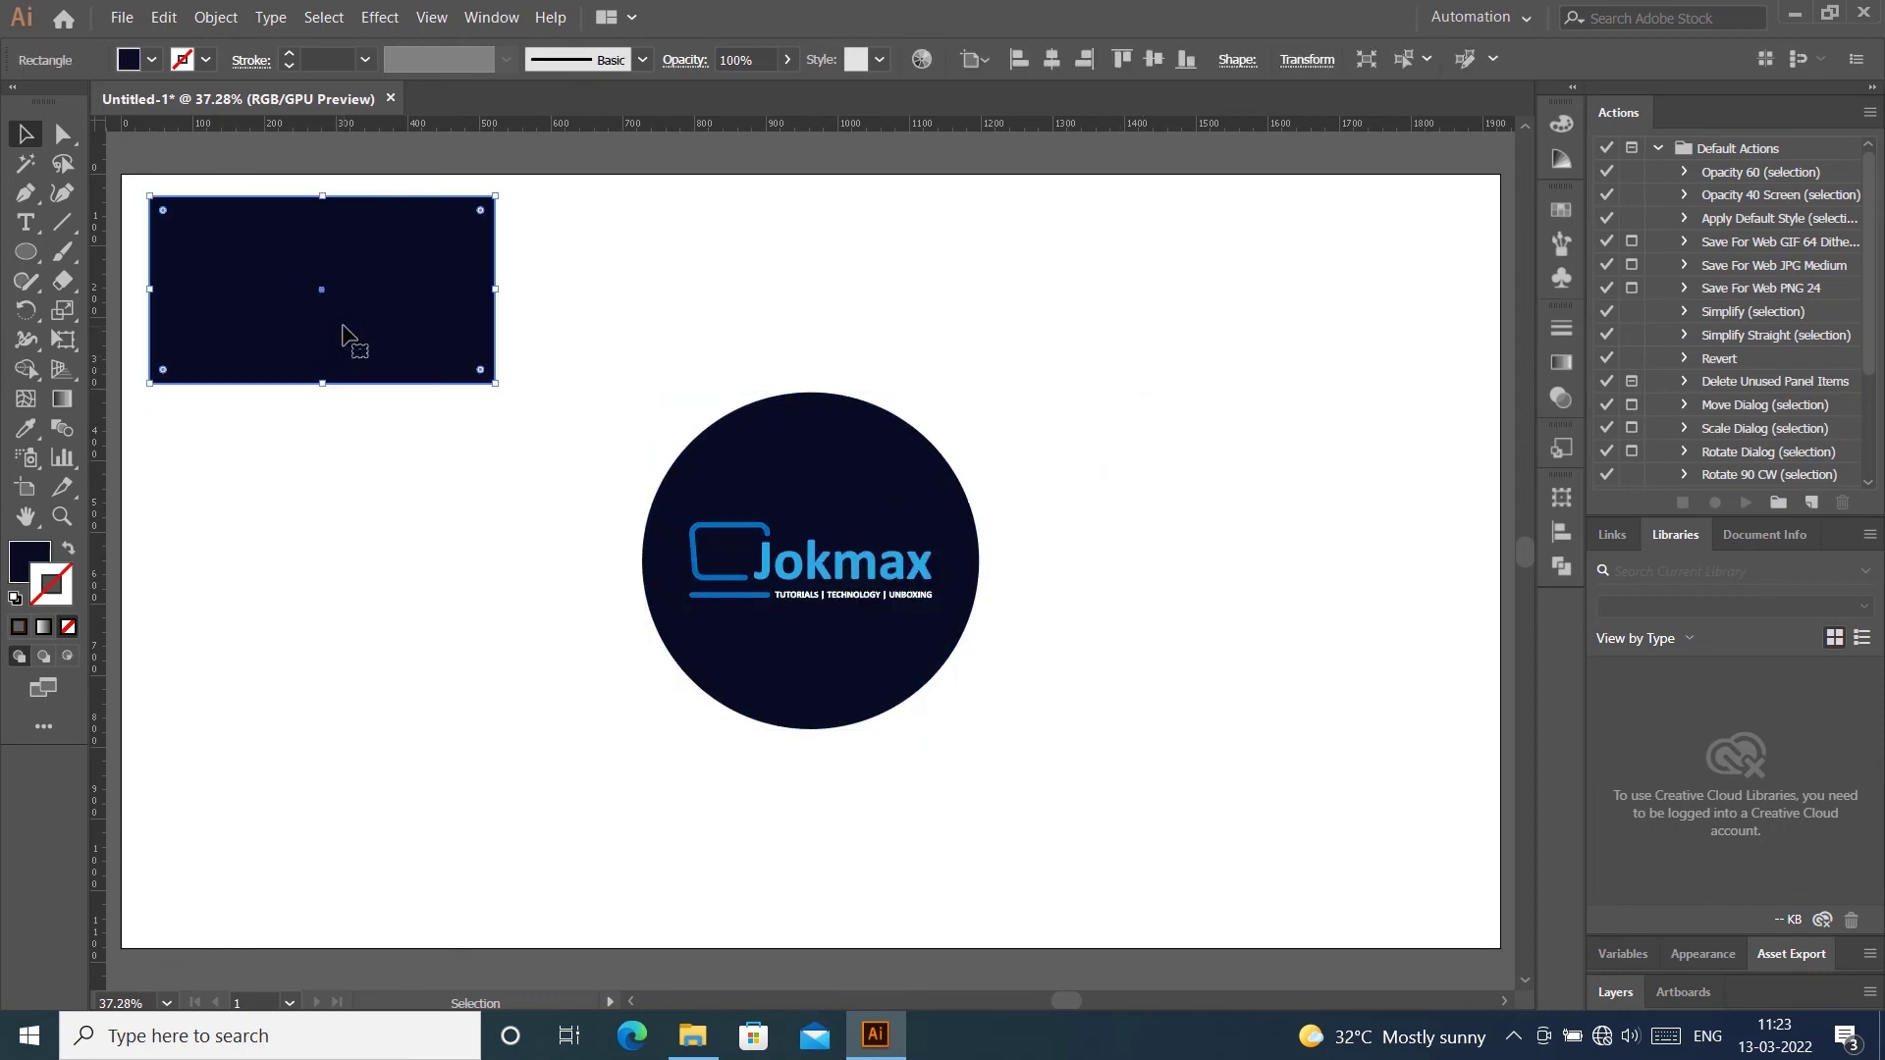
pyautogui.press('Delete')
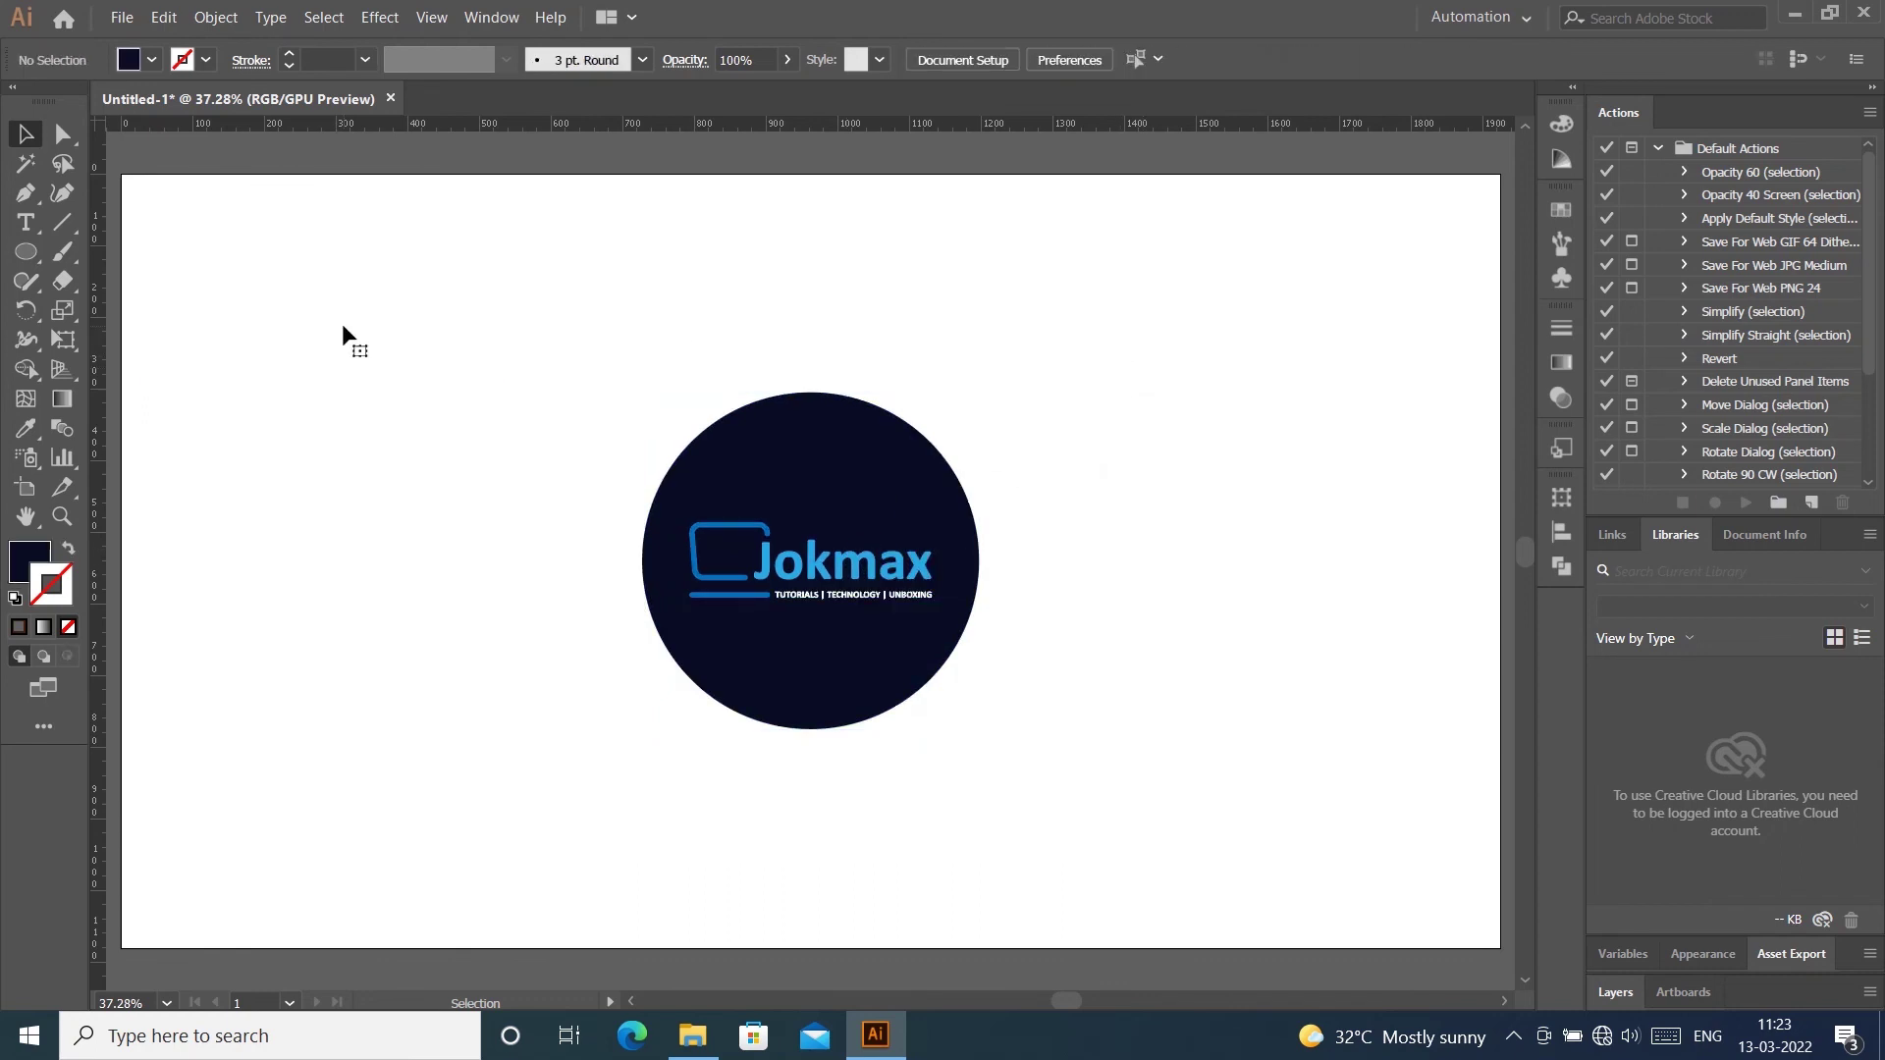